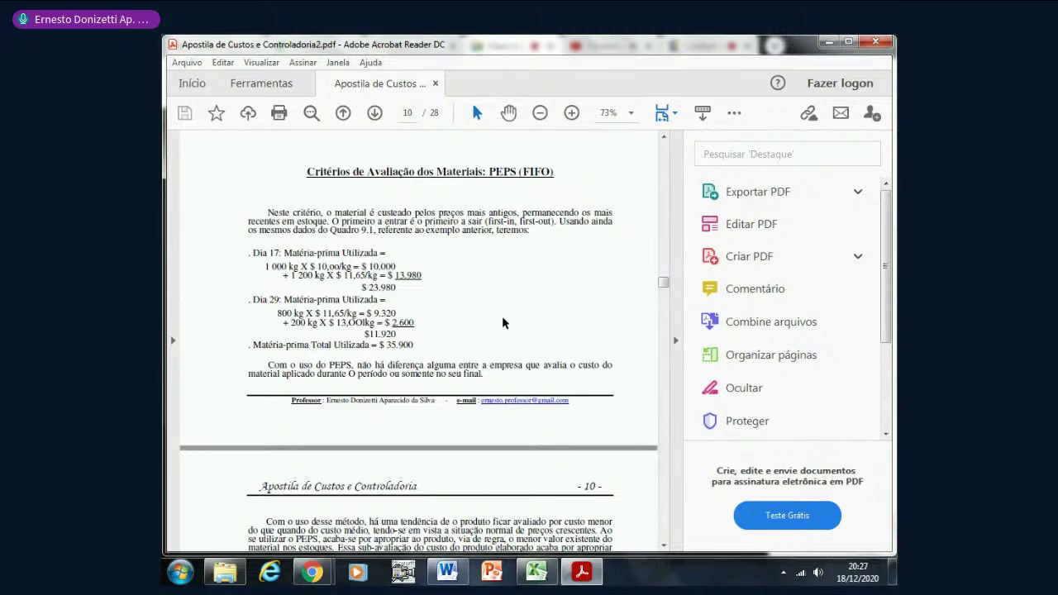
- Switch to the Custo CMP workbook in Excel and show the APOSTILA.CMP-MOVEL sheet from its heading rows
click(534, 571)
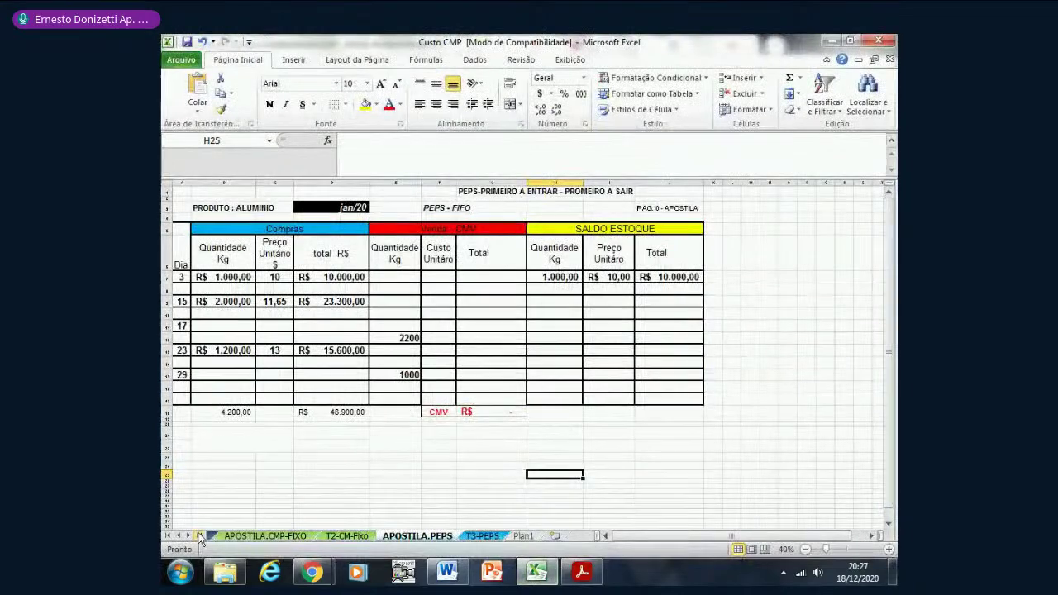
click(207, 535)
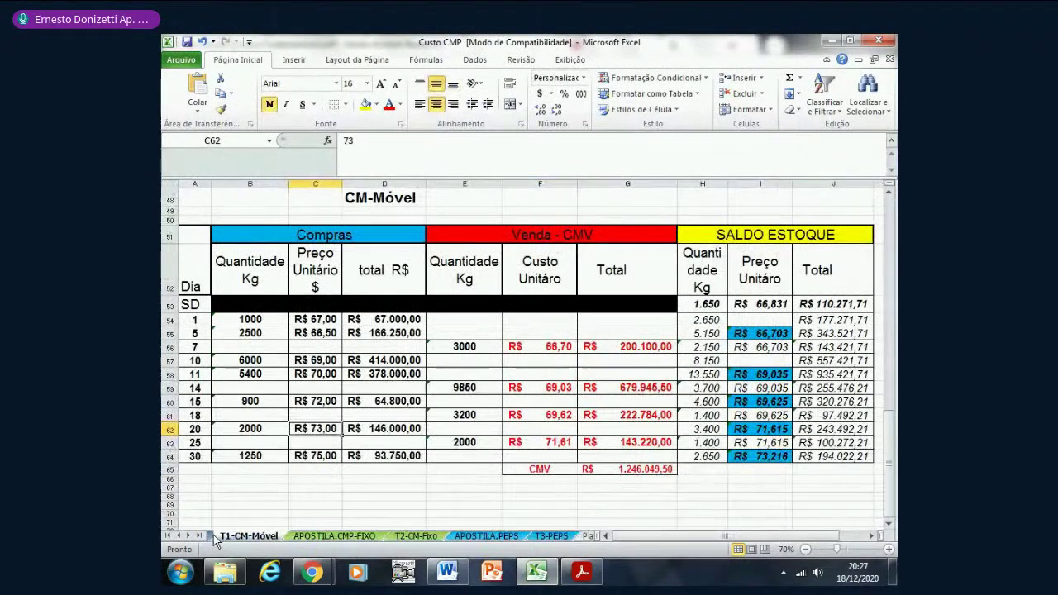
click(213, 536)
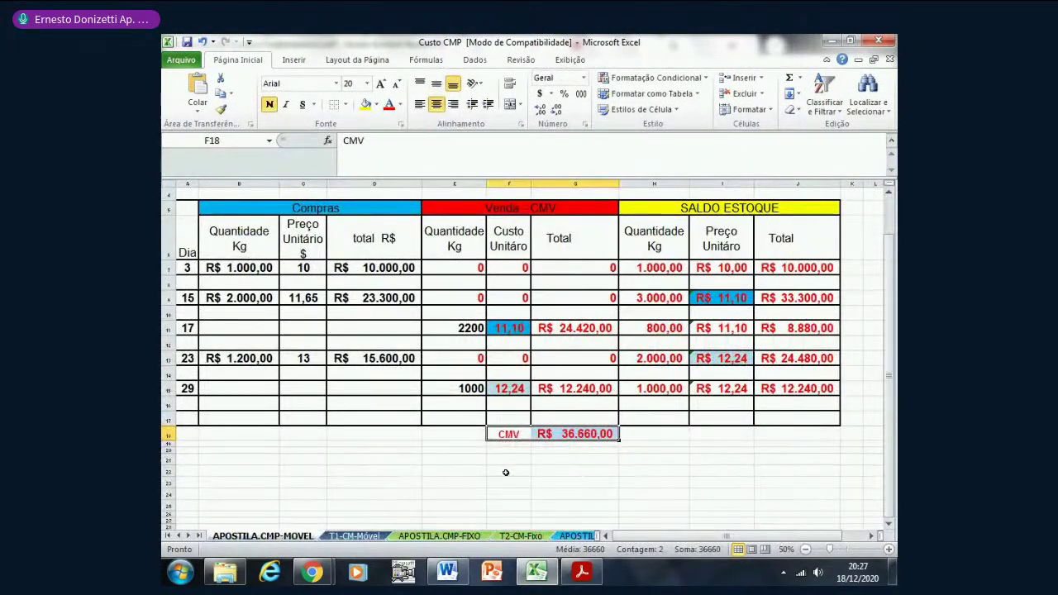
scroll(512, 232, up, 1)
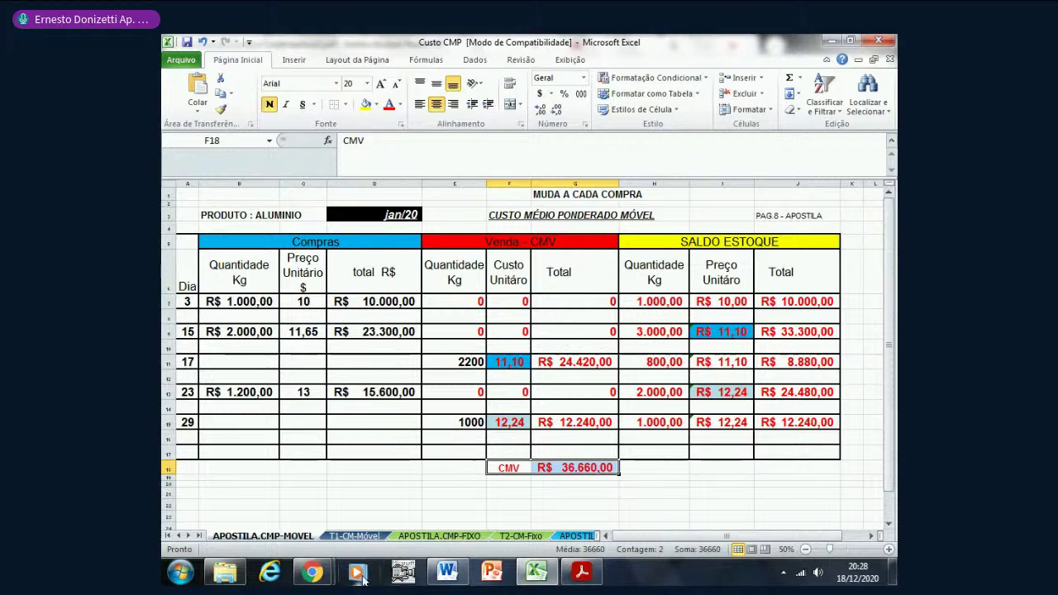
- Switch to the Google Meet call in Chrome and start presenting the entire screen to the participants
mouse_move(325, 579)
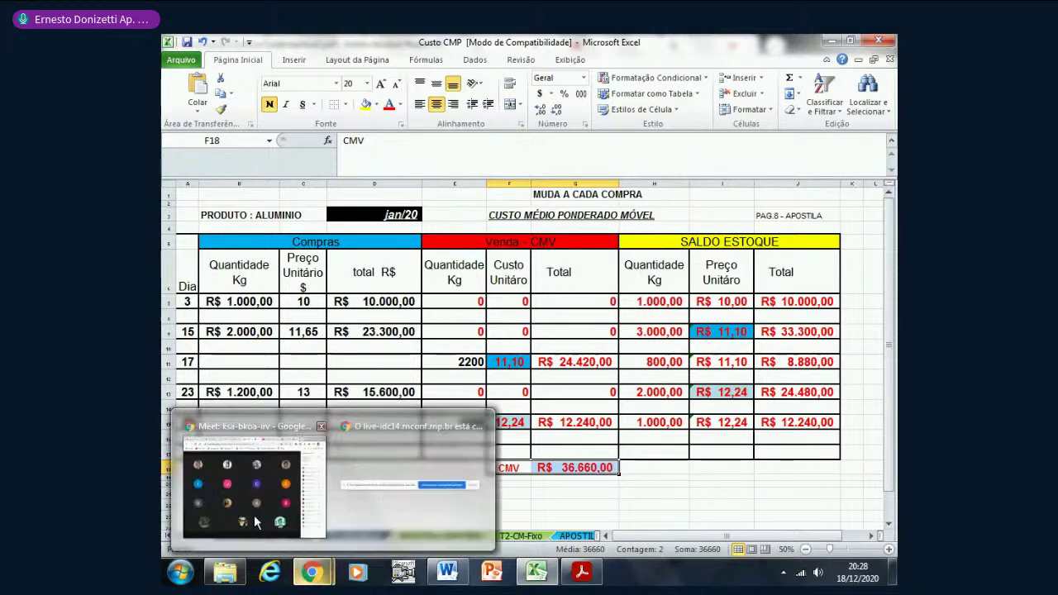
click(243, 518)
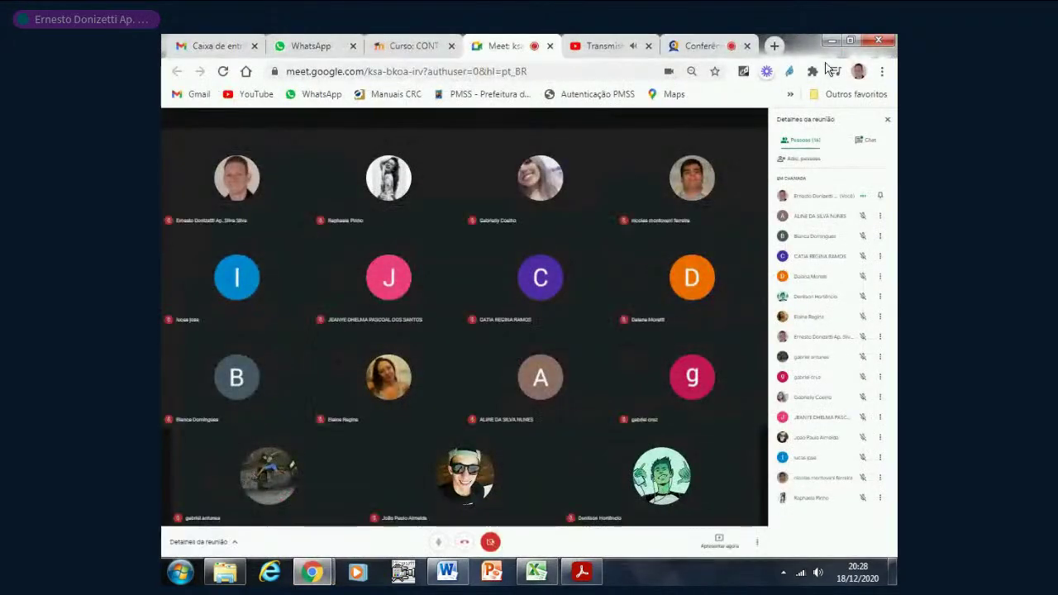
click(720, 543)
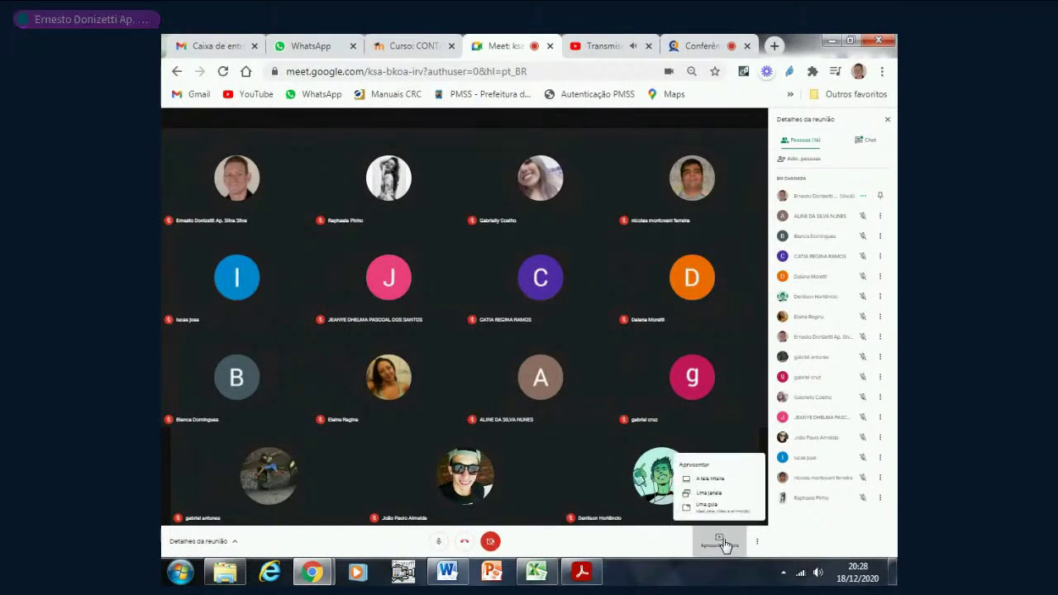
click(714, 481)
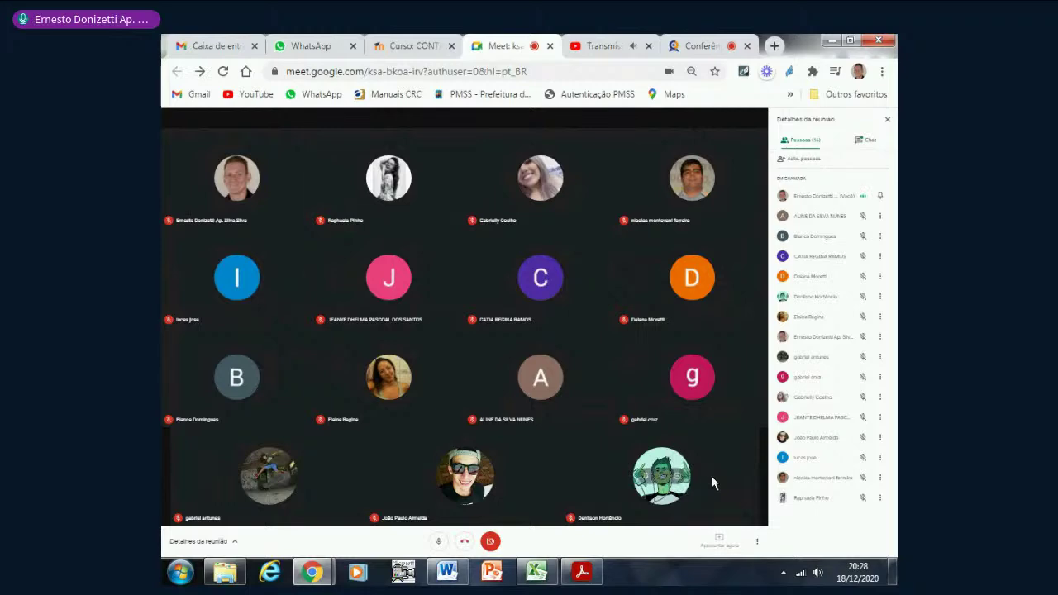
click(451, 253)
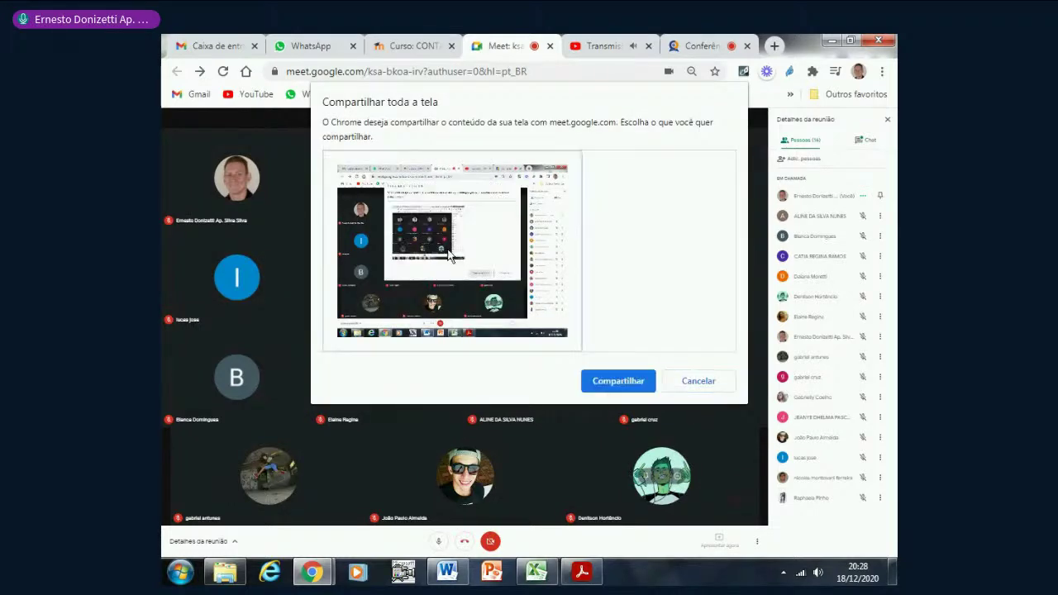
click(615, 382)
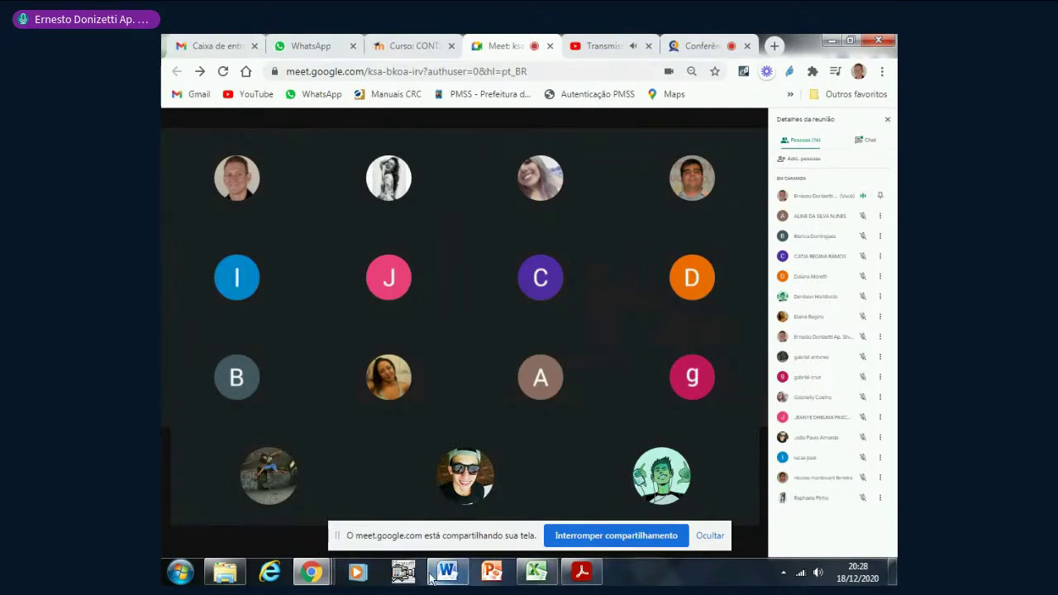
- Return to the Custo CMP workbook in Excel, hide the screen-sharing bar and dismiss the presentation notification
click(533, 572)
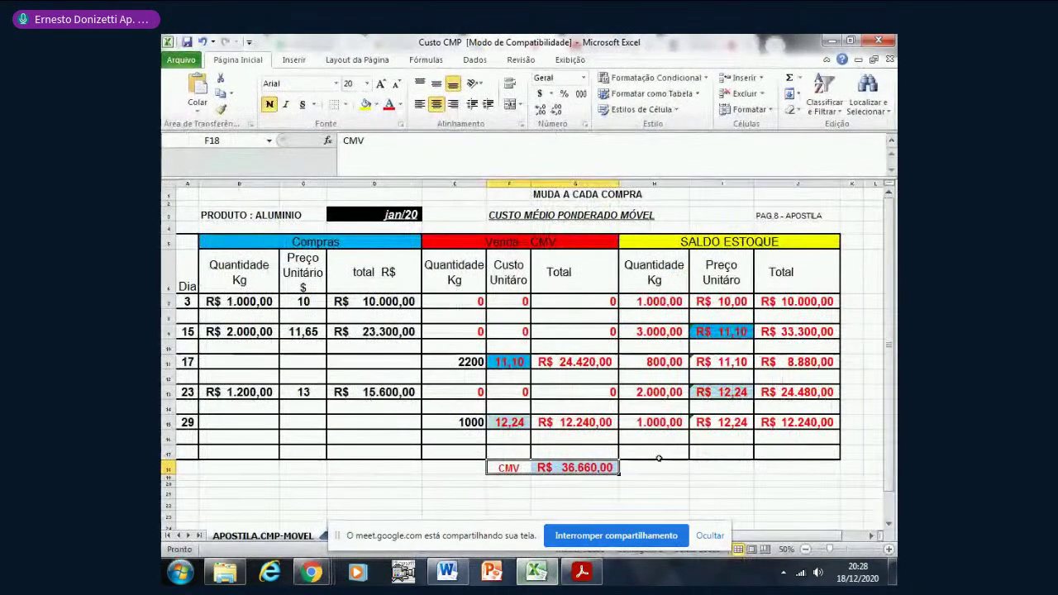
click(709, 535)
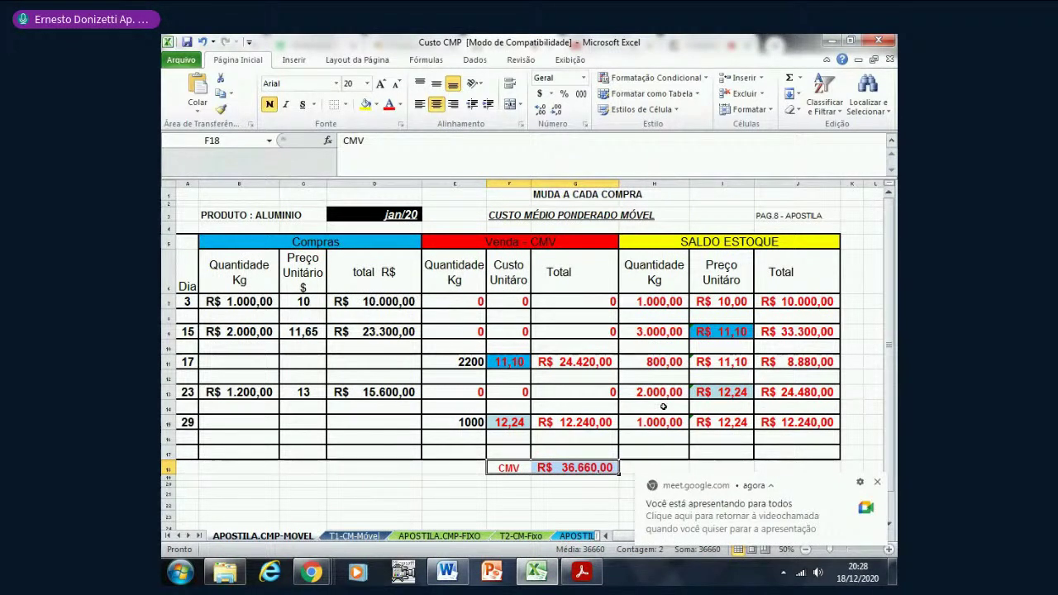
click(877, 482)
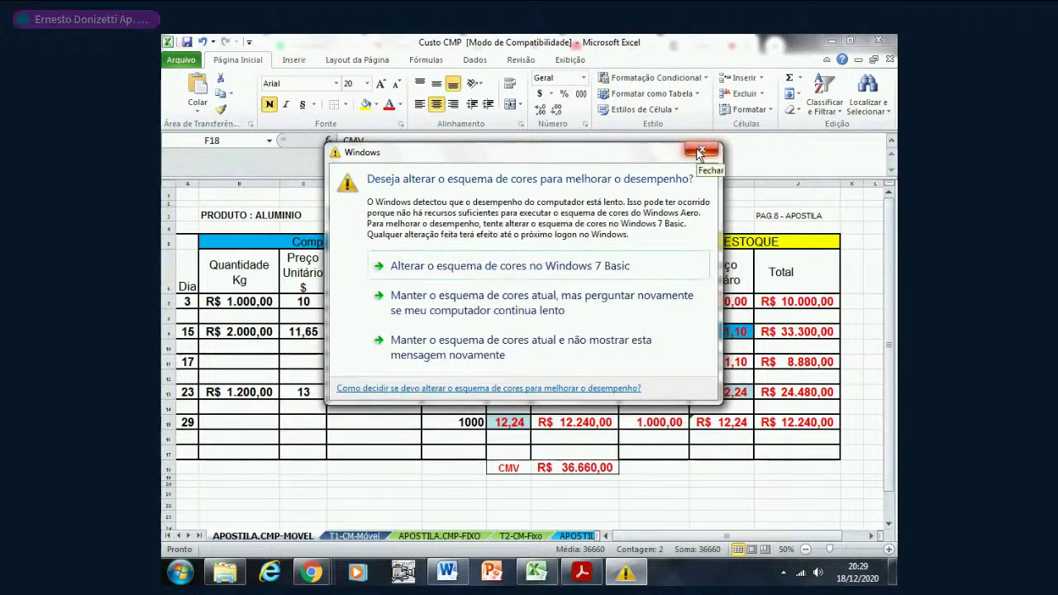
- Dismiss the Windows performance prompt, keeping the current colour scheme and turning off the message for good
click(699, 151)
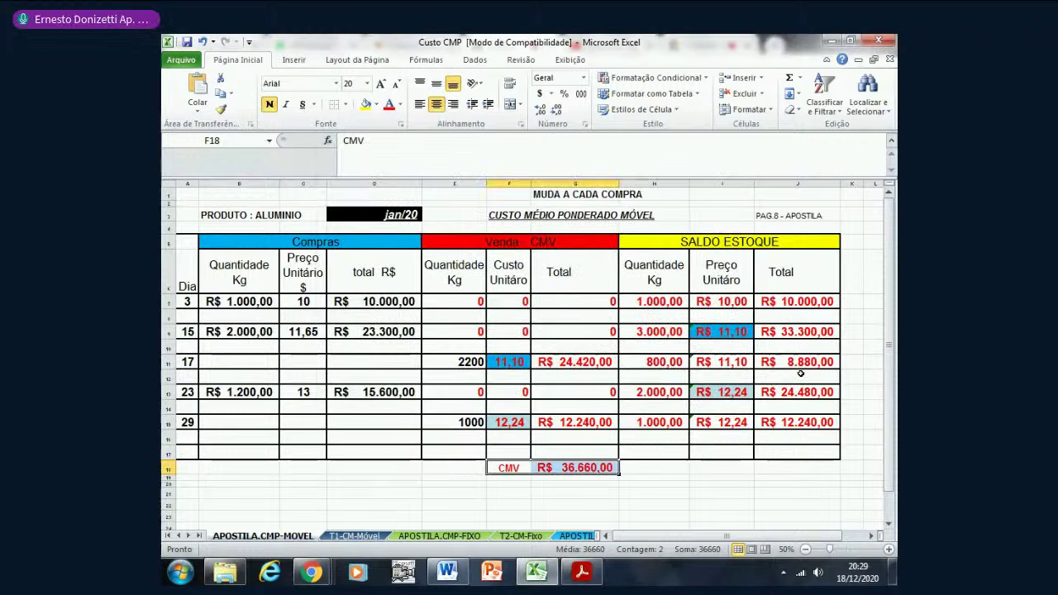
click(810, 365)
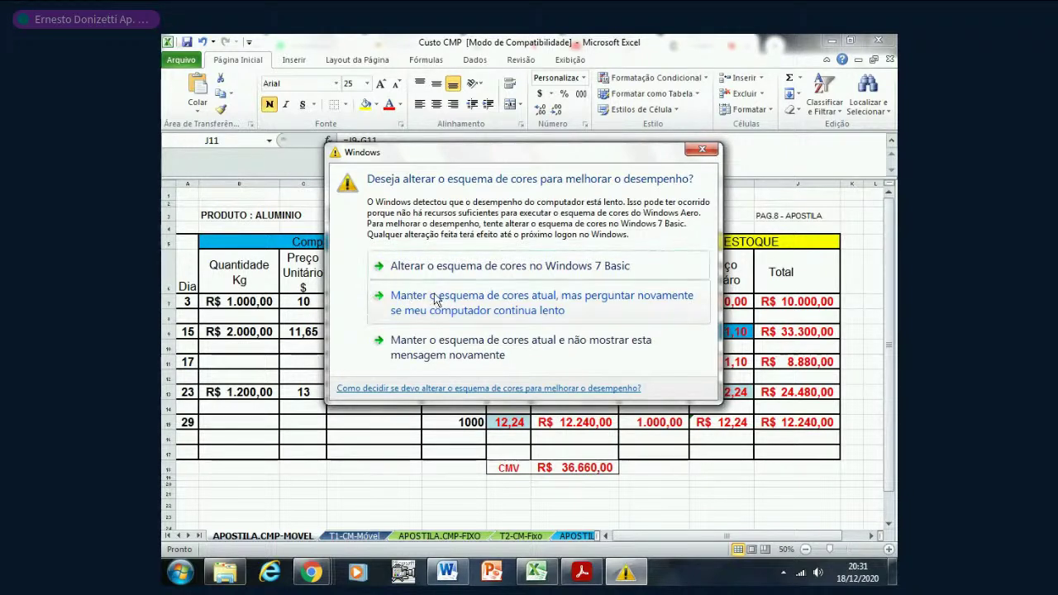
click(450, 345)
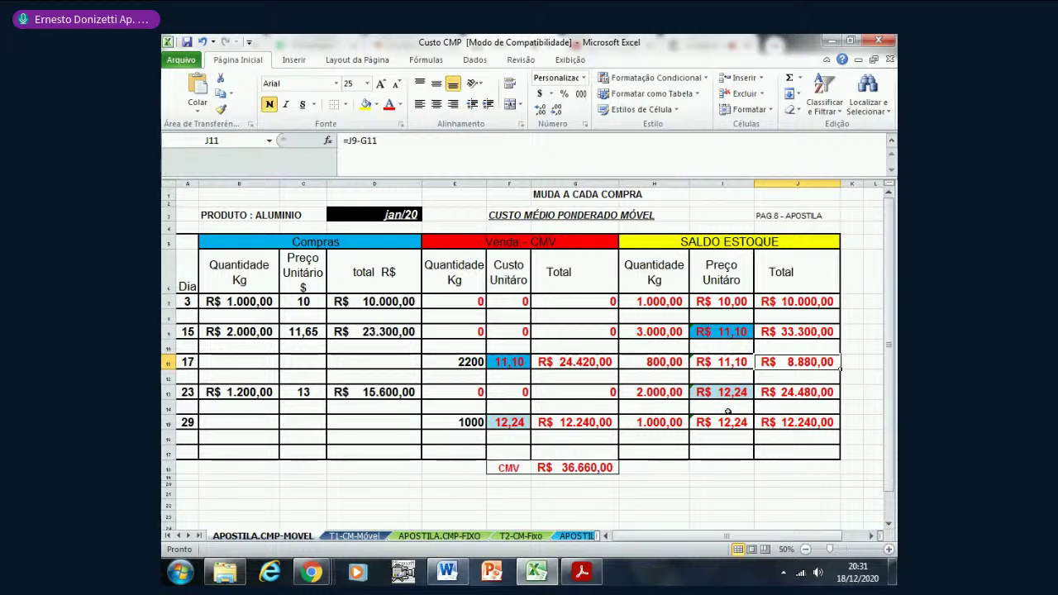
- Open the APOSTILA.CMP-FIXO sheet at its heading rows and enlarge its view to 50%
scroll(726, 413, down, 1)
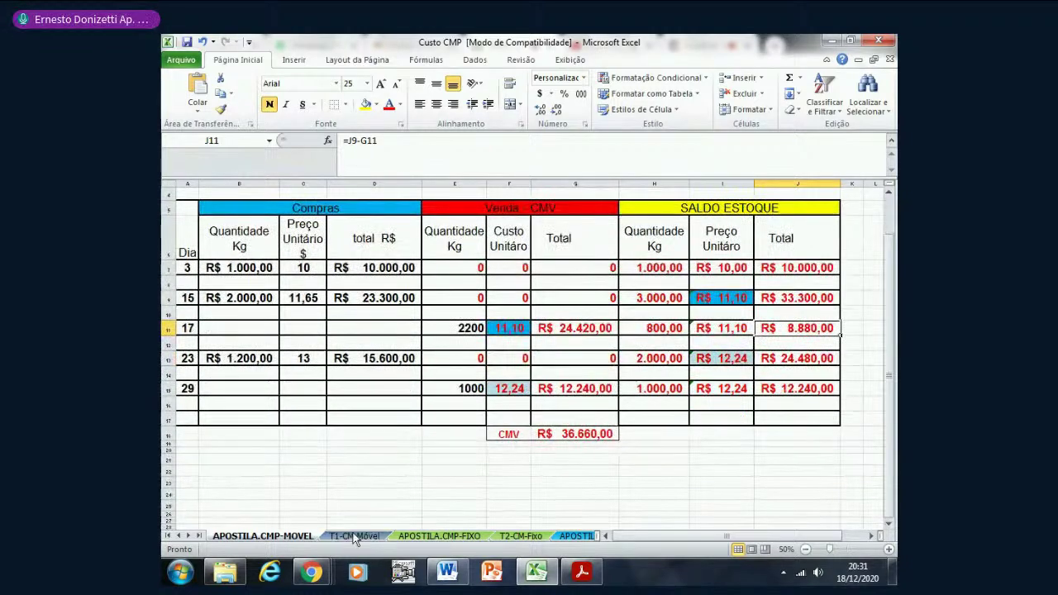
click(439, 539)
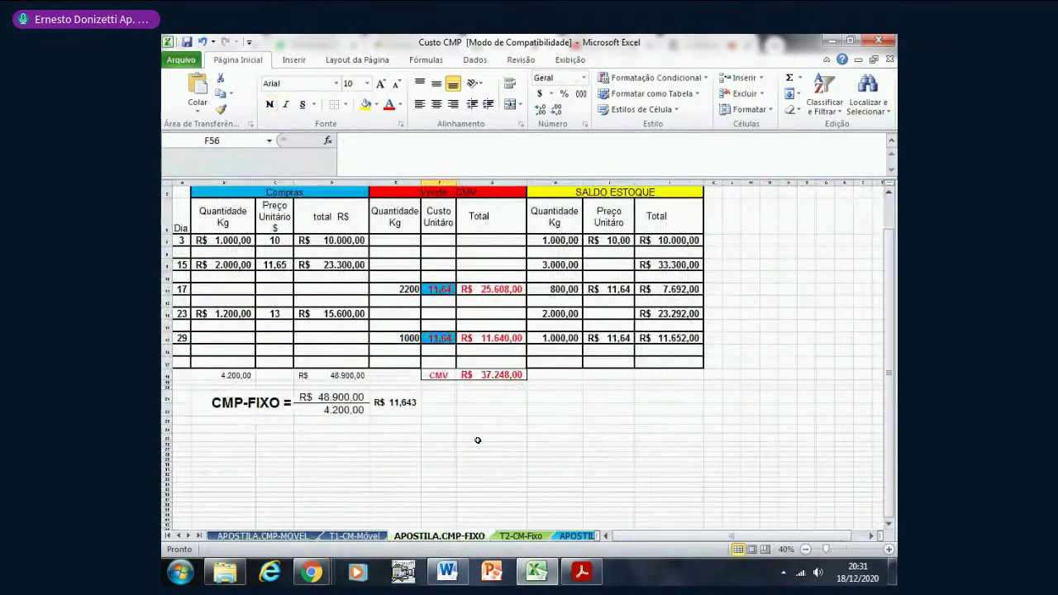
scroll(477, 440, up, 1)
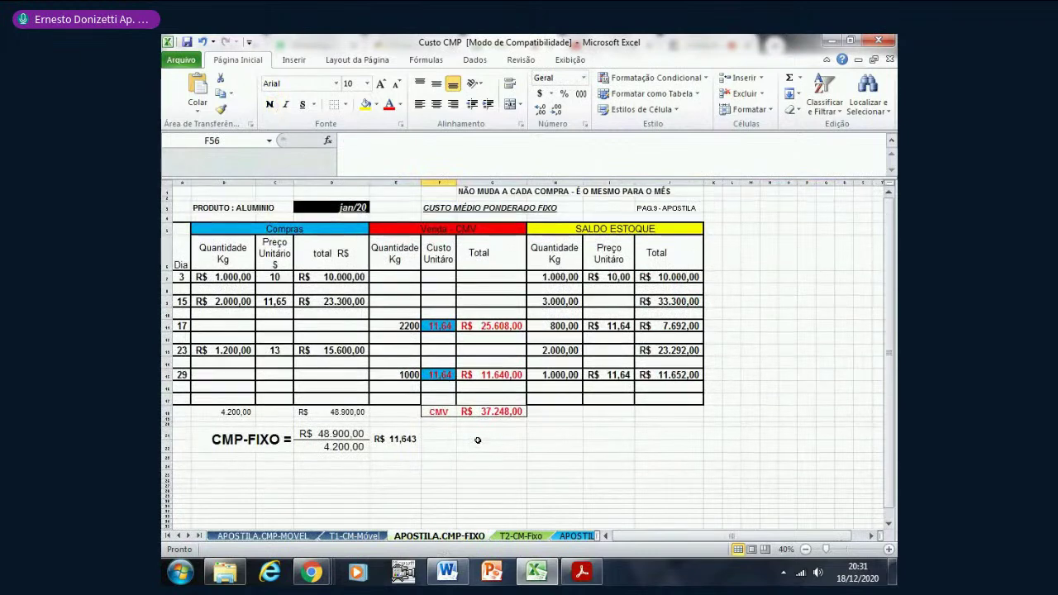
click(889, 550)
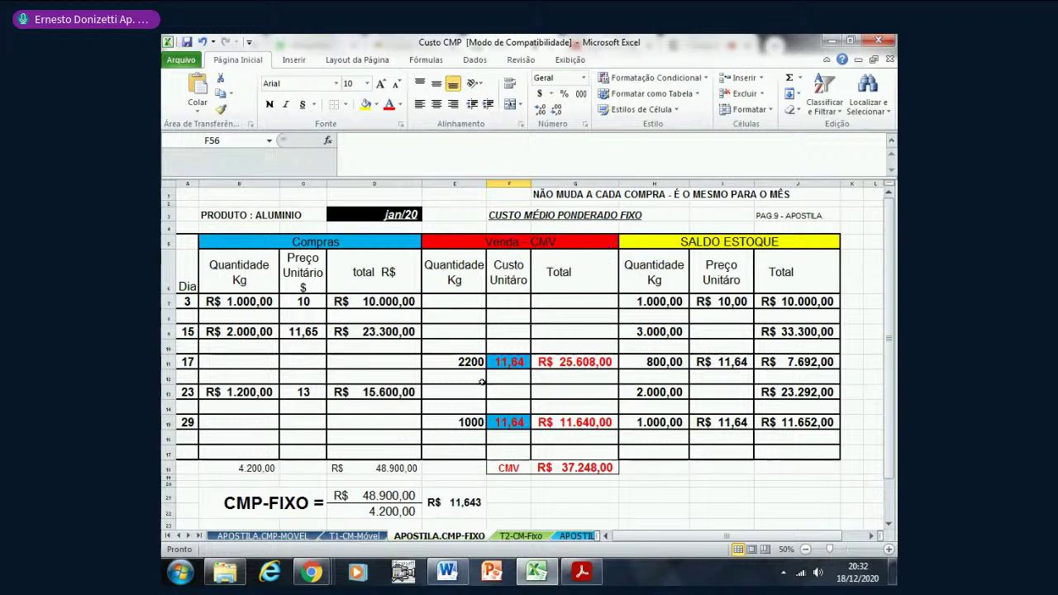
- Examine the formula behind the day 17 sales total in G11, leaving the cell as it is
click(549, 362)
key(F2)
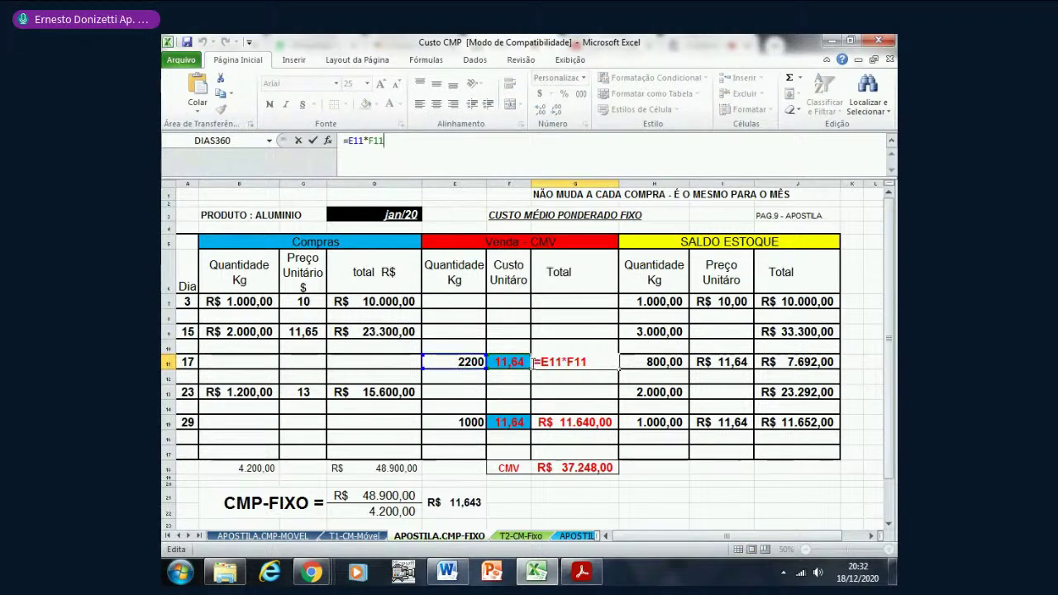
key(Return)
key(Return)
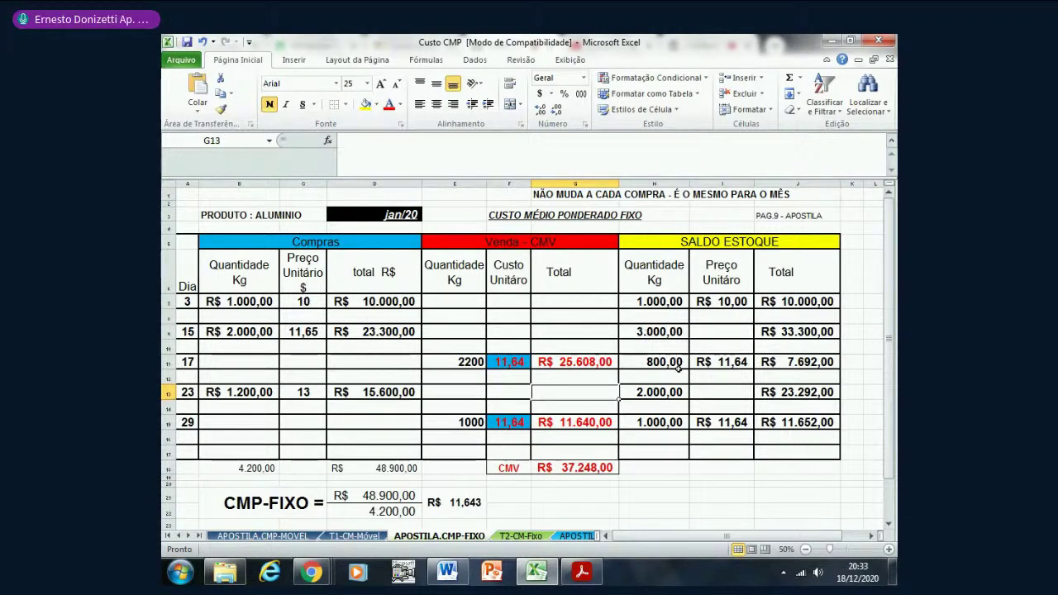
- Clear the unit price in the stock balance of day 17, cell I11
click(723, 359)
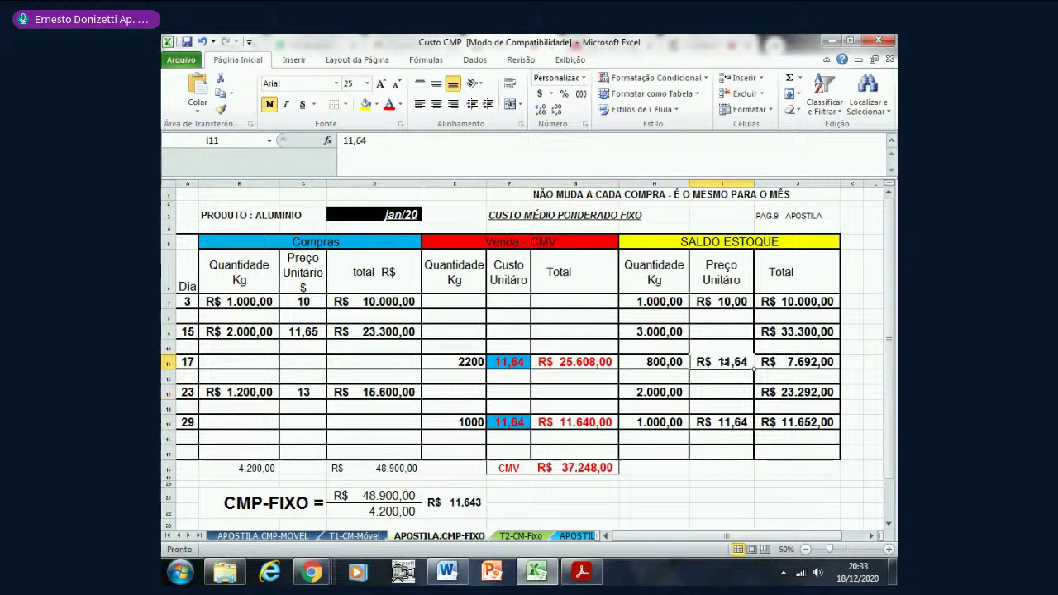
key(Delete)
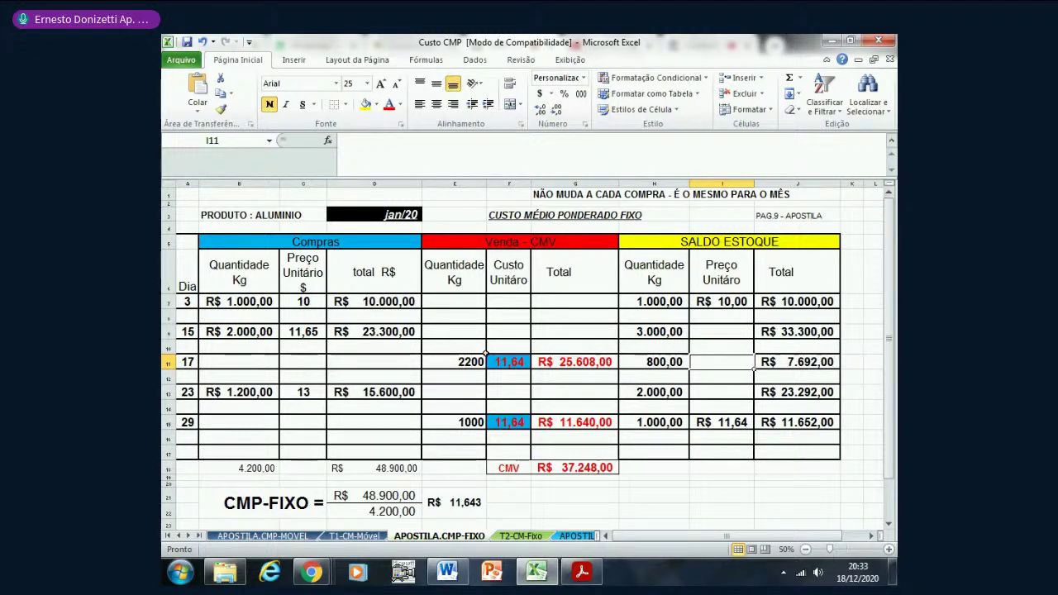
- Examine the stock balance formulas for the day 17 quantity and total in H11 and J11 and the day 23 total in J13
click(650, 362)
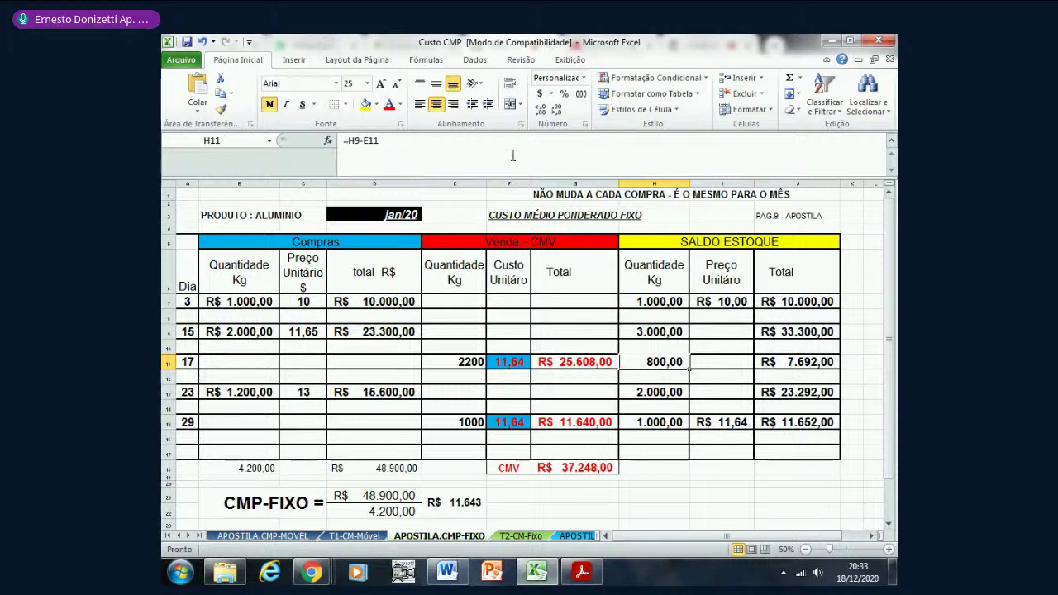
key(F2)
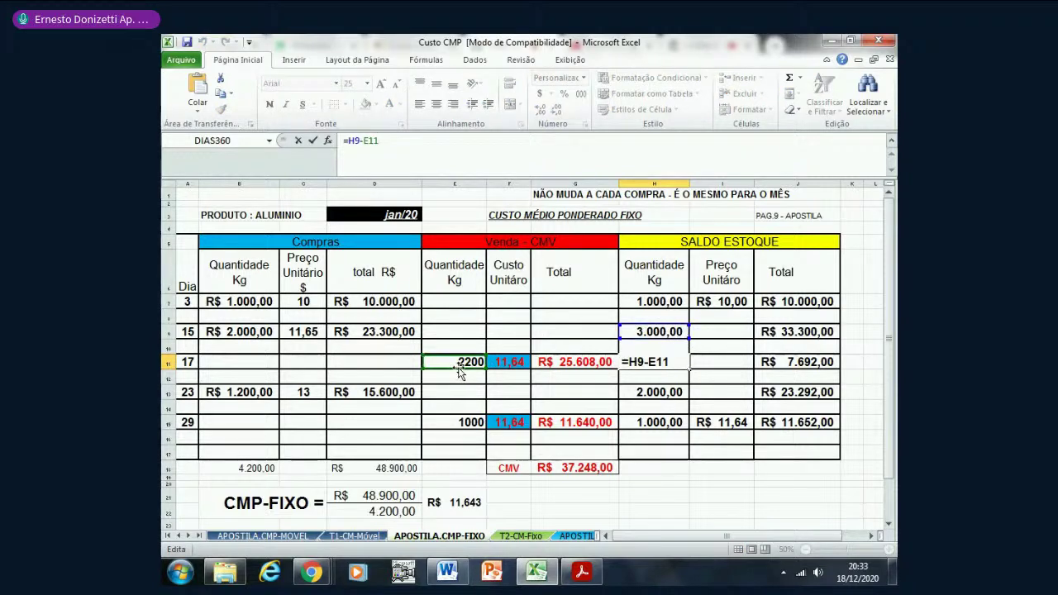
key(Return)
click(653, 362)
key(Right)
key(Right)
key(F2)
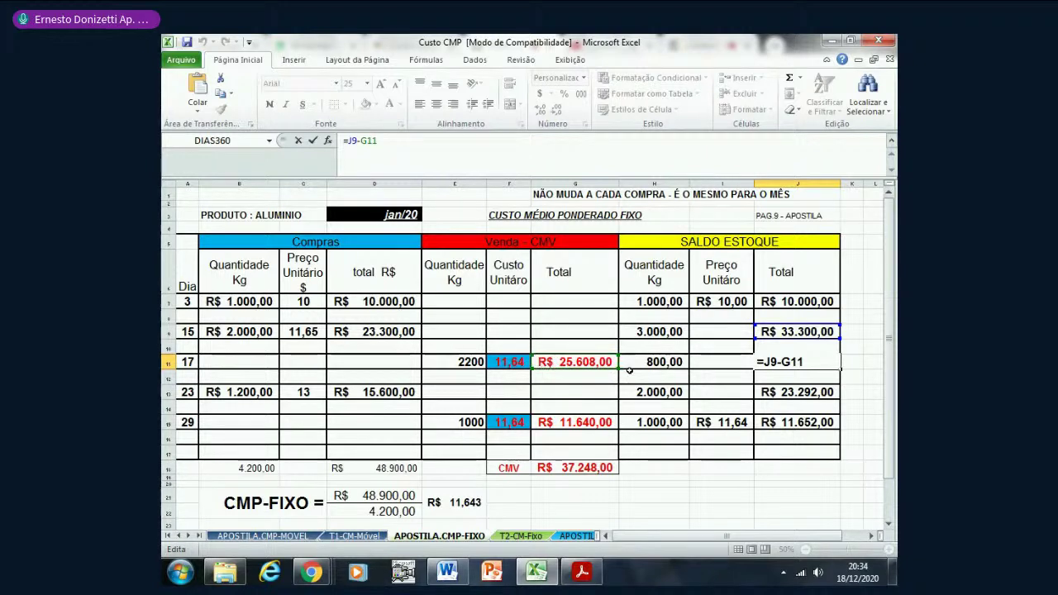
key(Return)
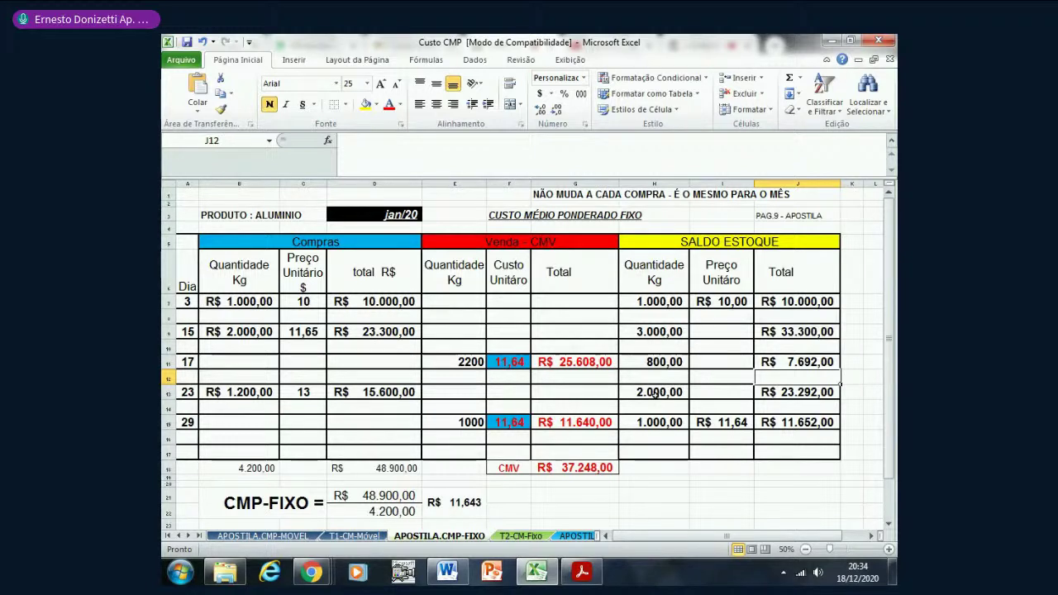
double_click(796, 395)
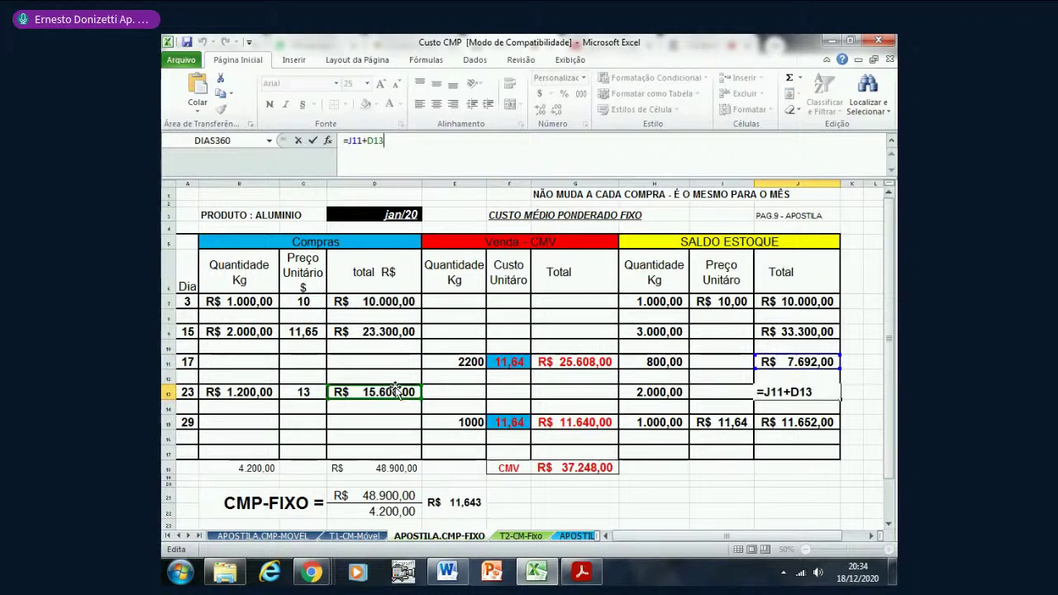
key(Return)
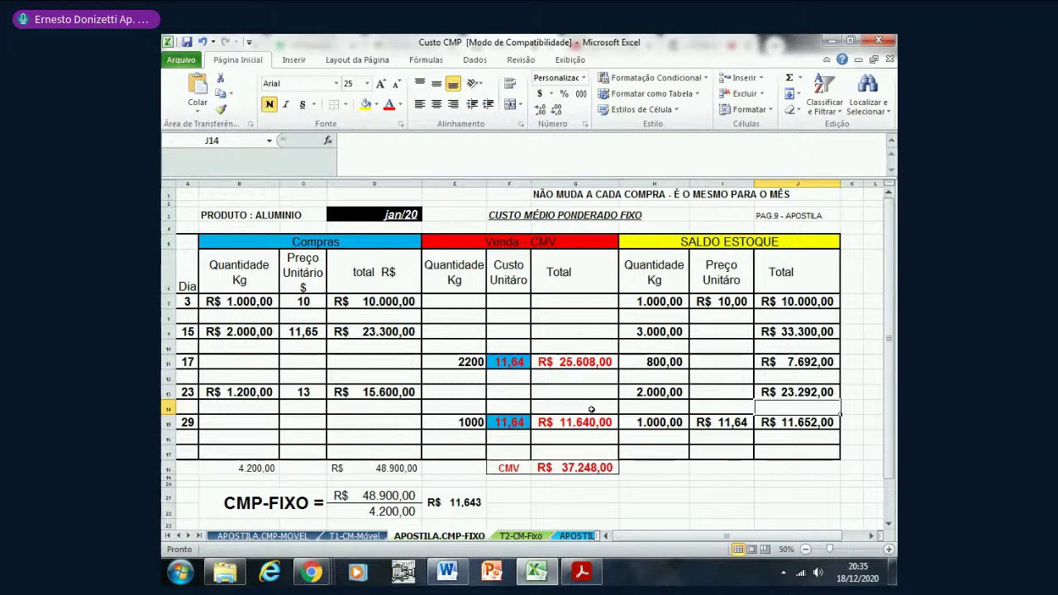
- Examine the day 29 stock balance: the quantity formula in H15, the unit price in I15 and the total formula in J15
click(673, 422)
click(566, 149)
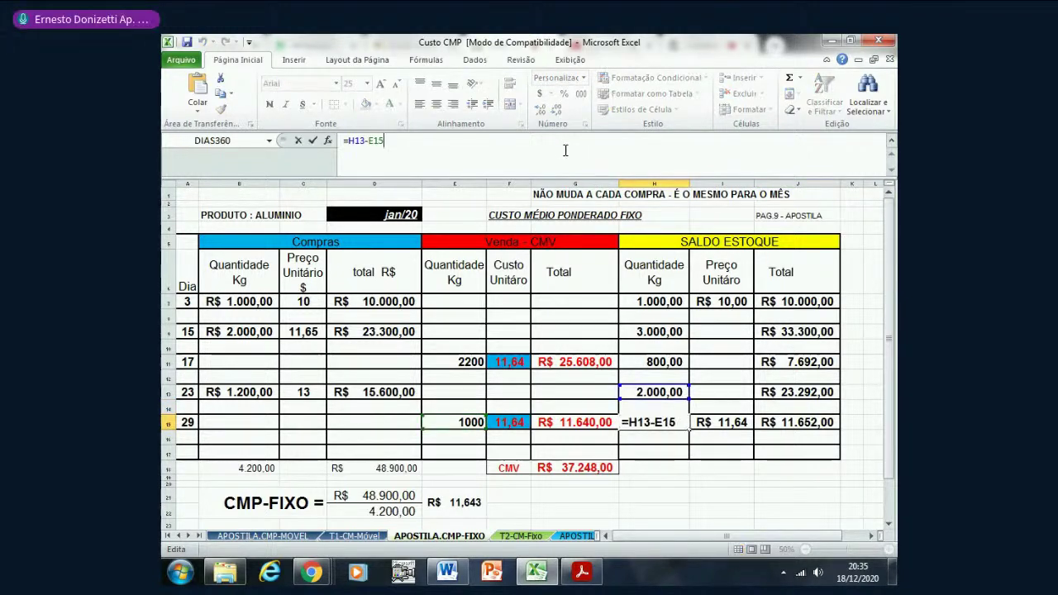
key(Return)
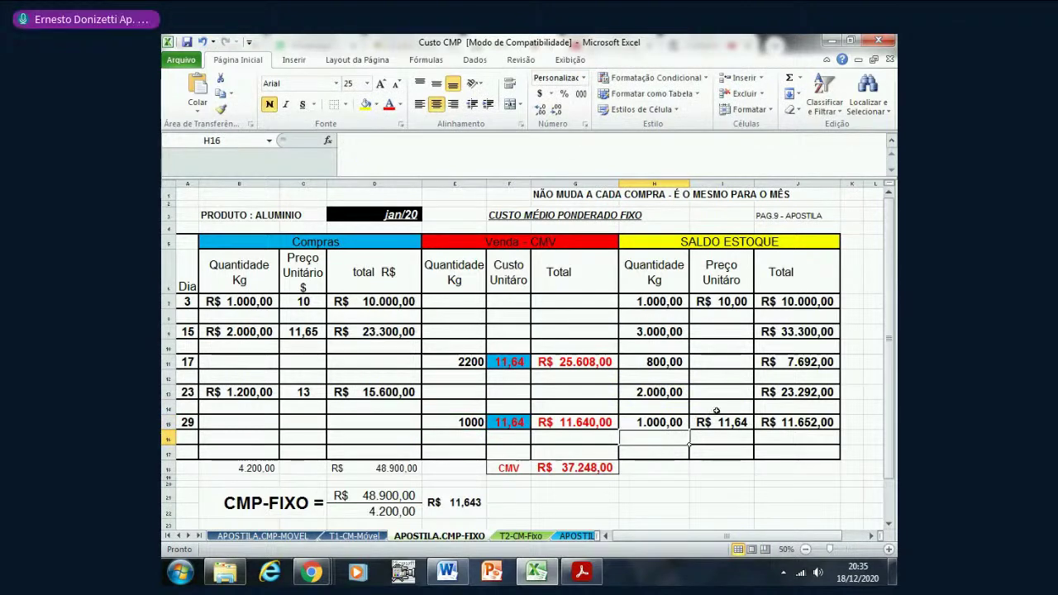
click(719, 424)
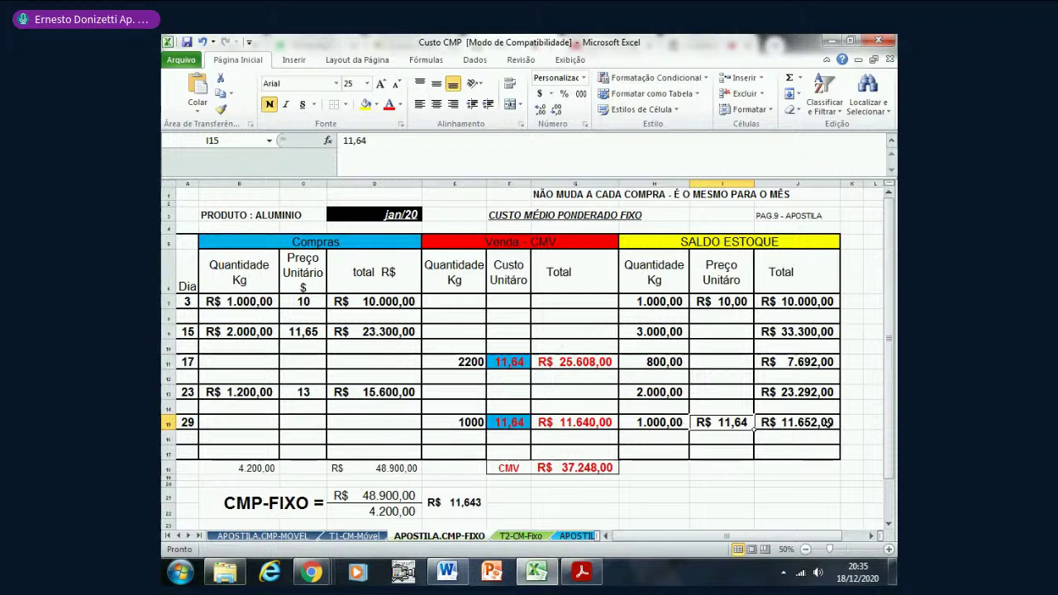
click(814, 422)
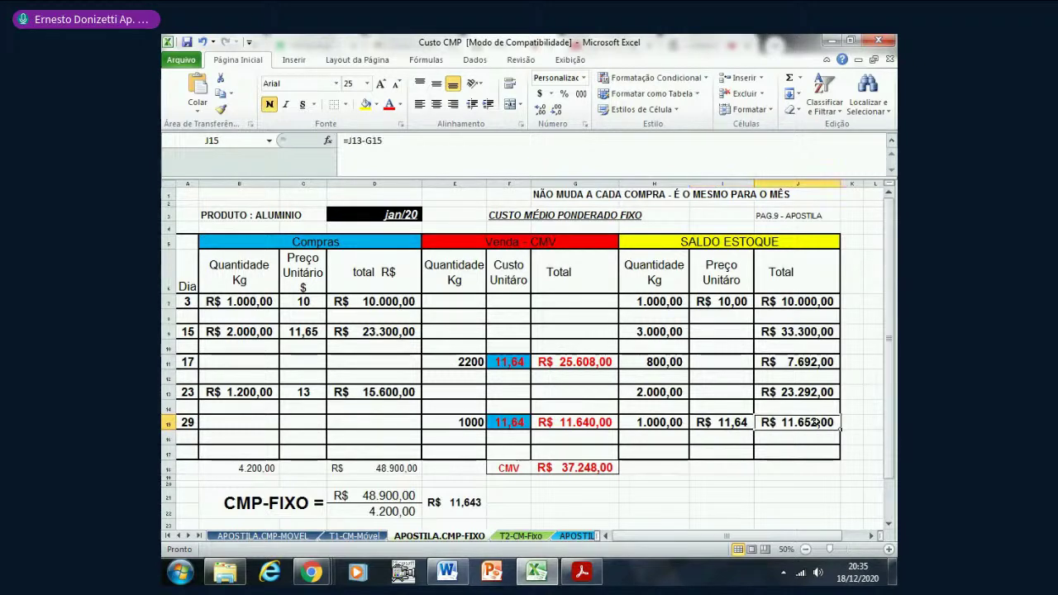
click(527, 157)
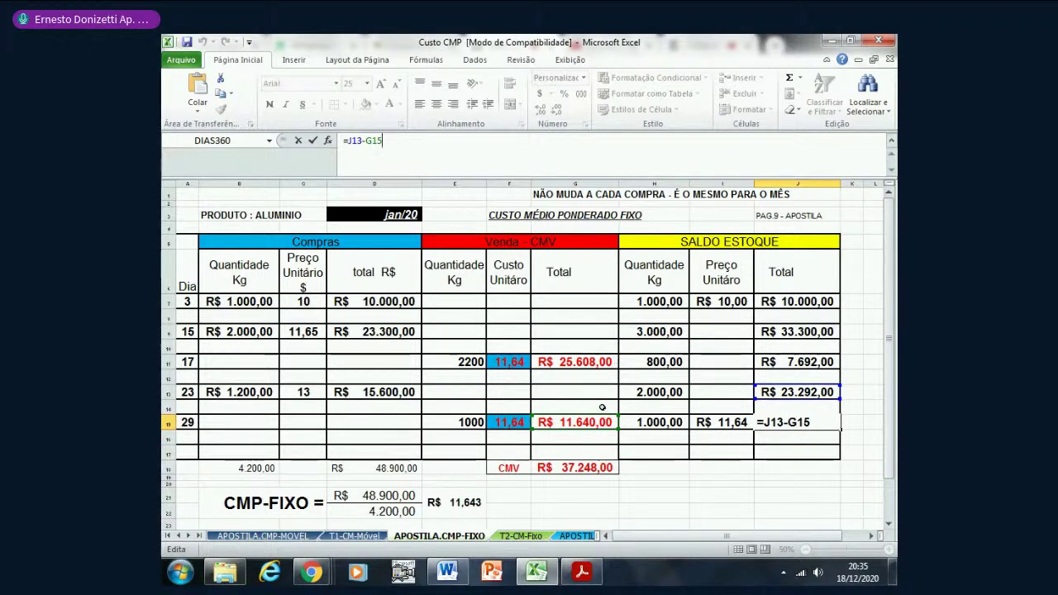
key(Return)
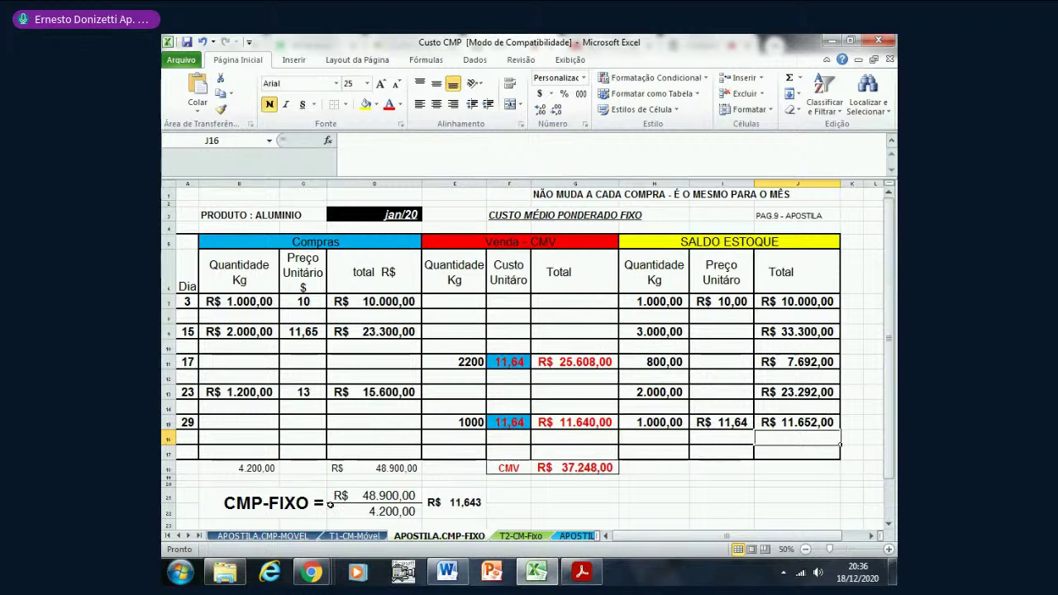
- Open the APOSTILA.PEPS sheet and enlarge its view to 50%
click(239, 535)
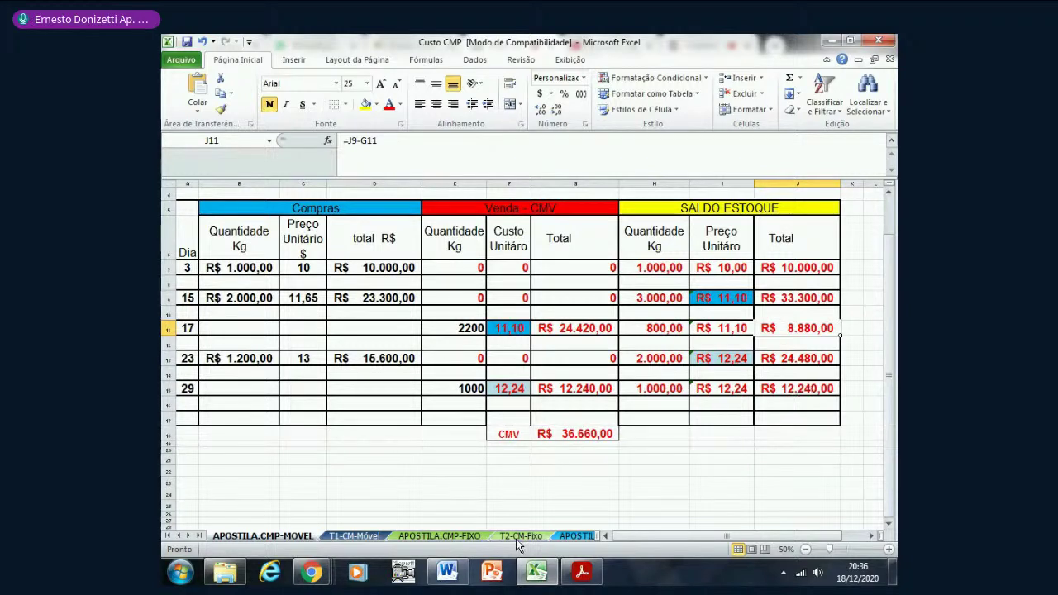
click(566, 537)
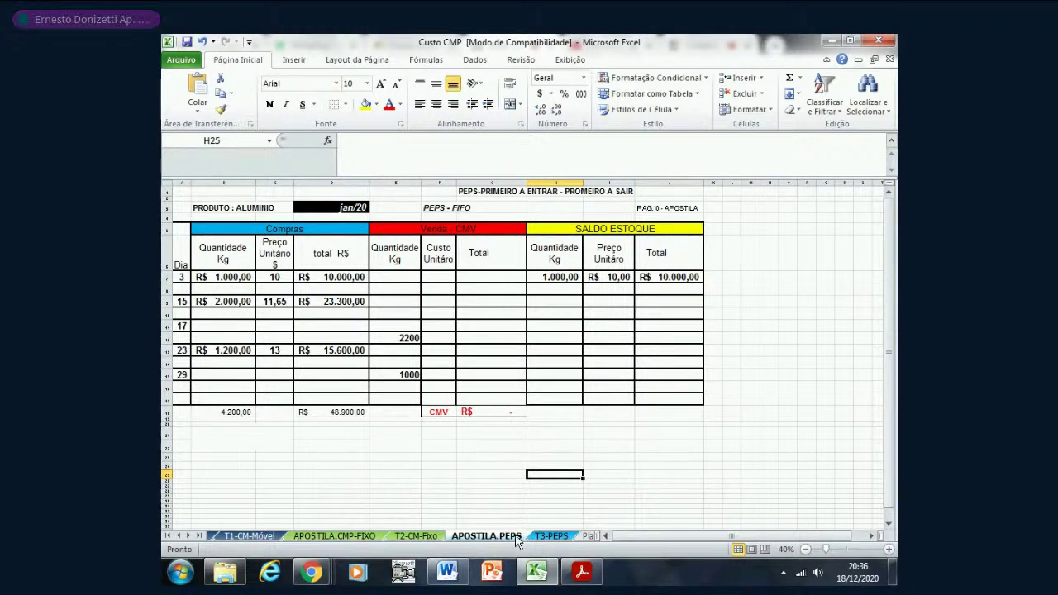
drag(516, 539, 588, 539)
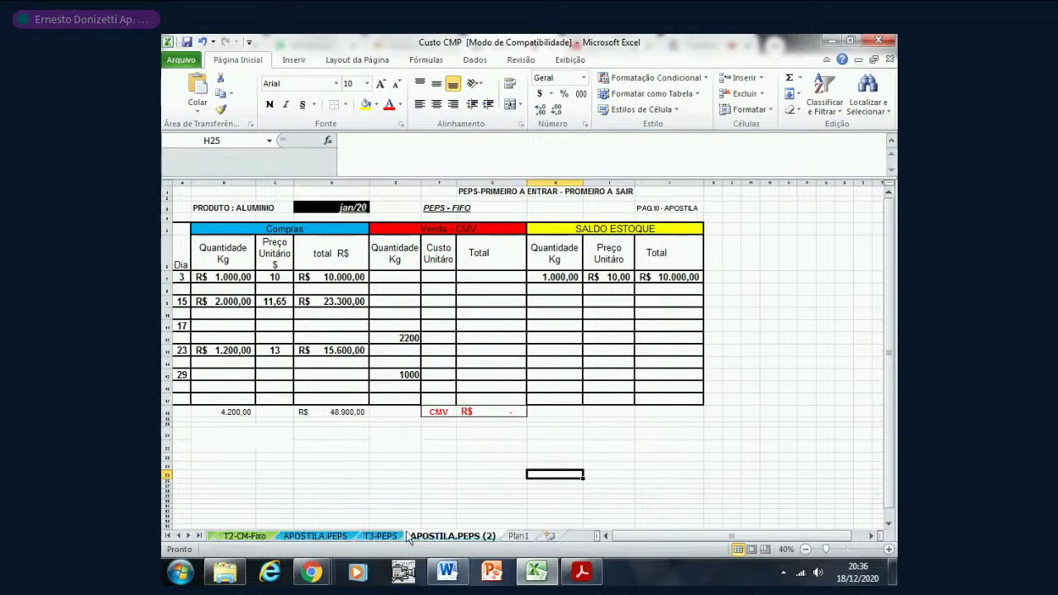
click(316, 537)
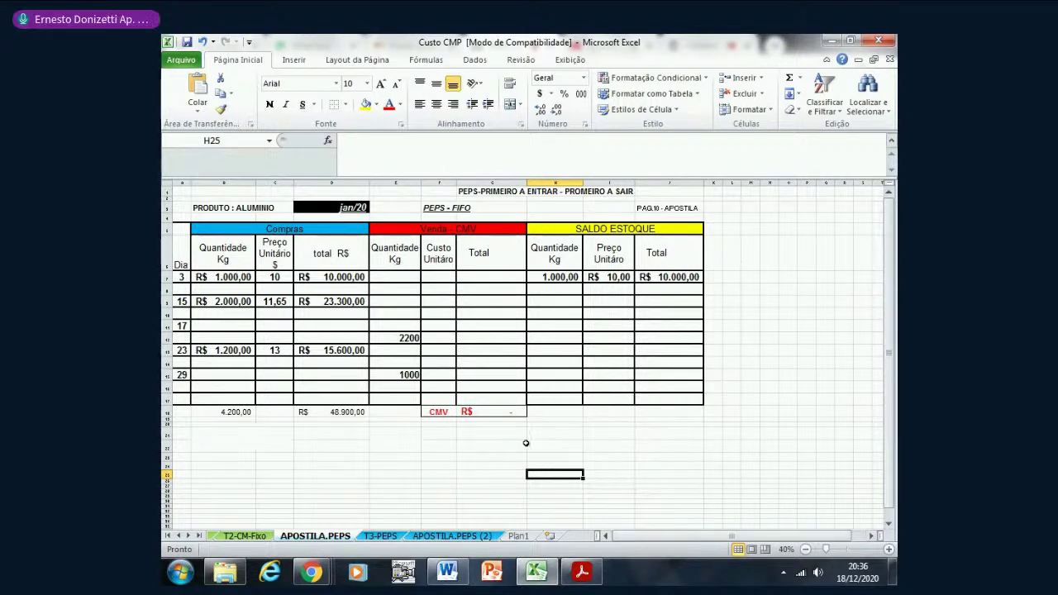
click(888, 549)
click(888, 549)
scroll(732, 419, up, 1)
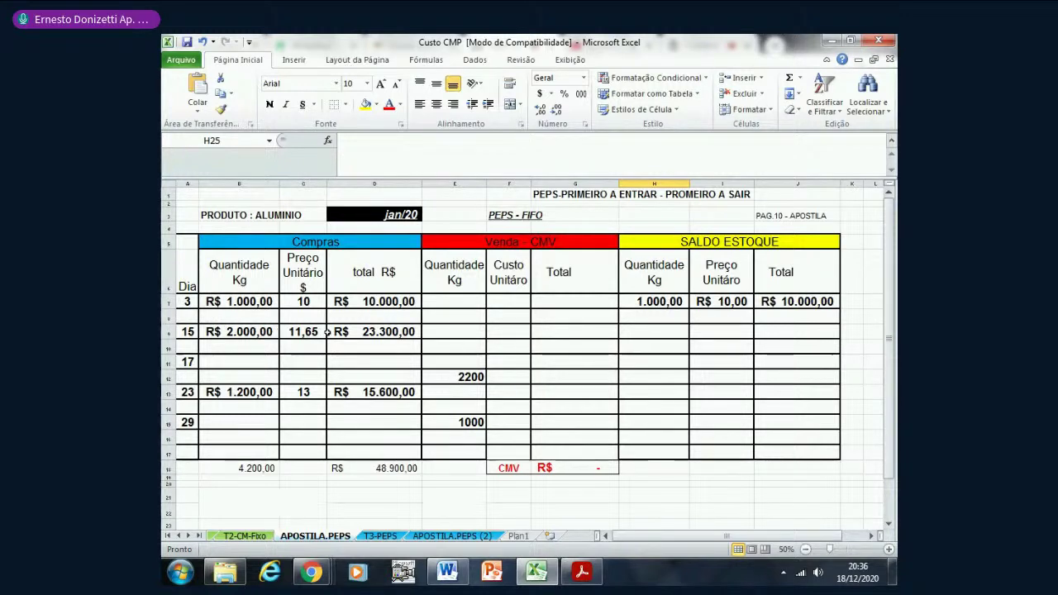
- Highlight the day 3 row, A7:J7, with a yellow fill
drag(186, 301, 798, 299)
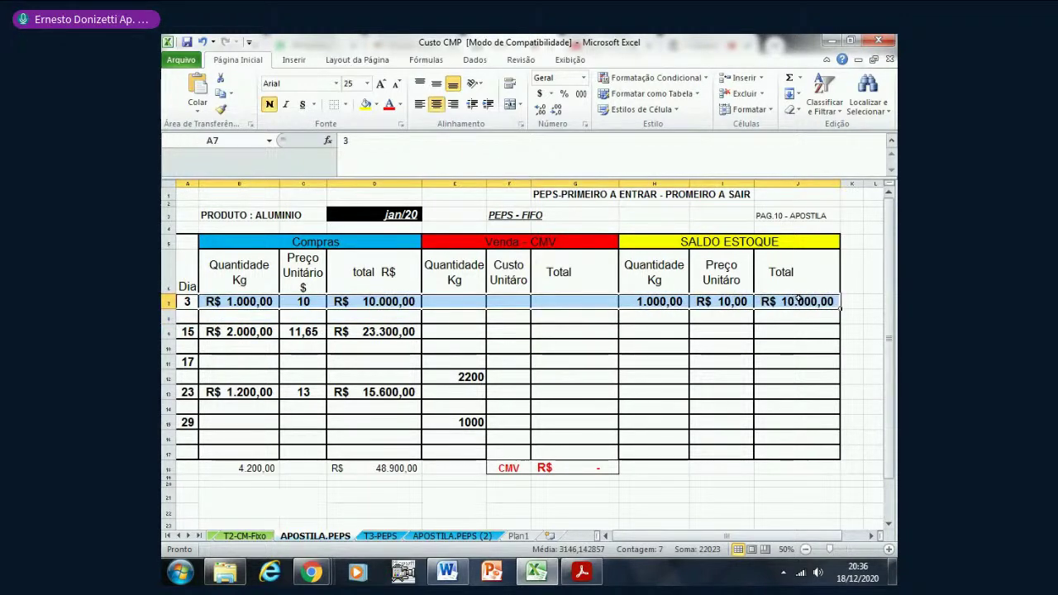
click(364, 104)
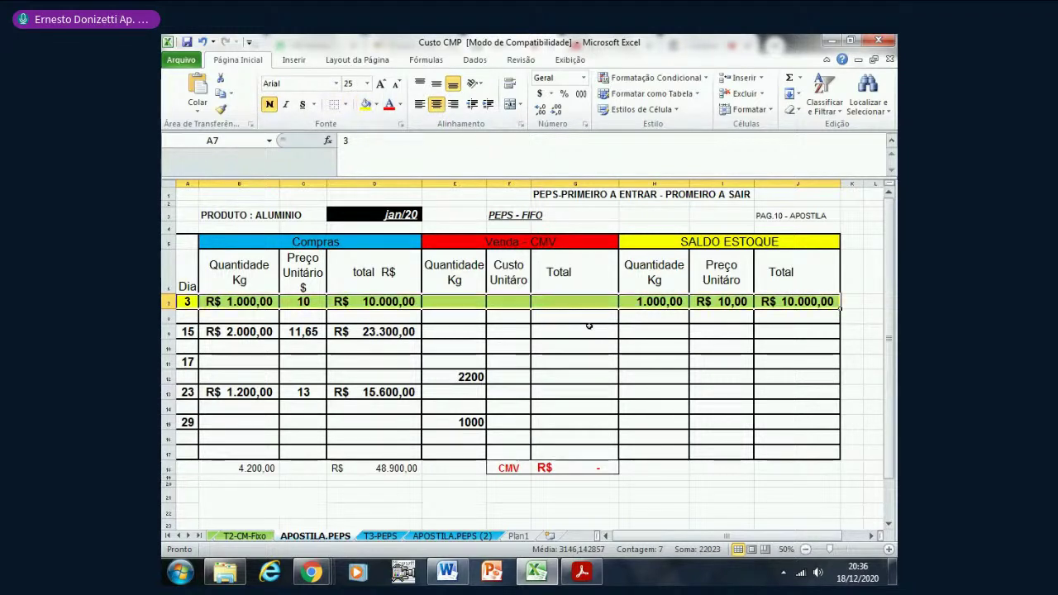
drag(188, 317, 803, 332)
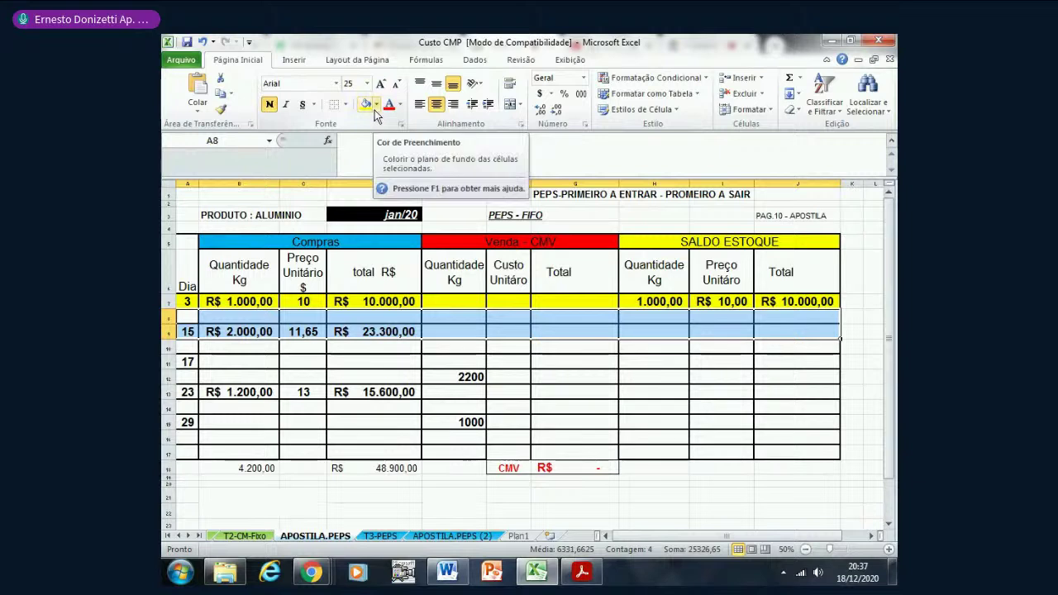
- Enter the first stock layer for day 15 in row 8 of the stock balance: quantity 1000 at unit price 10
click(649, 317)
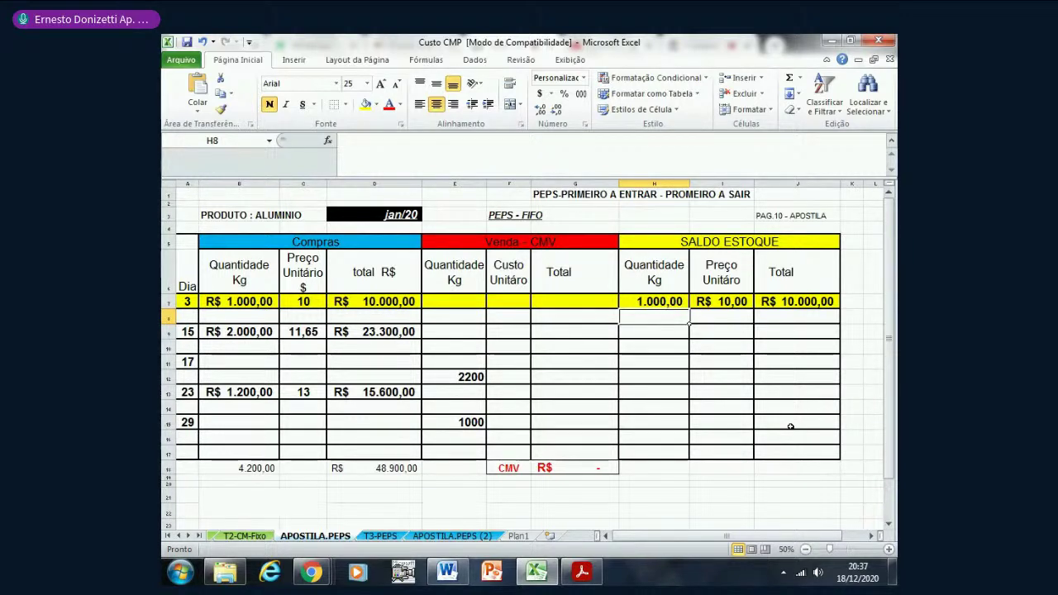
text(1000)
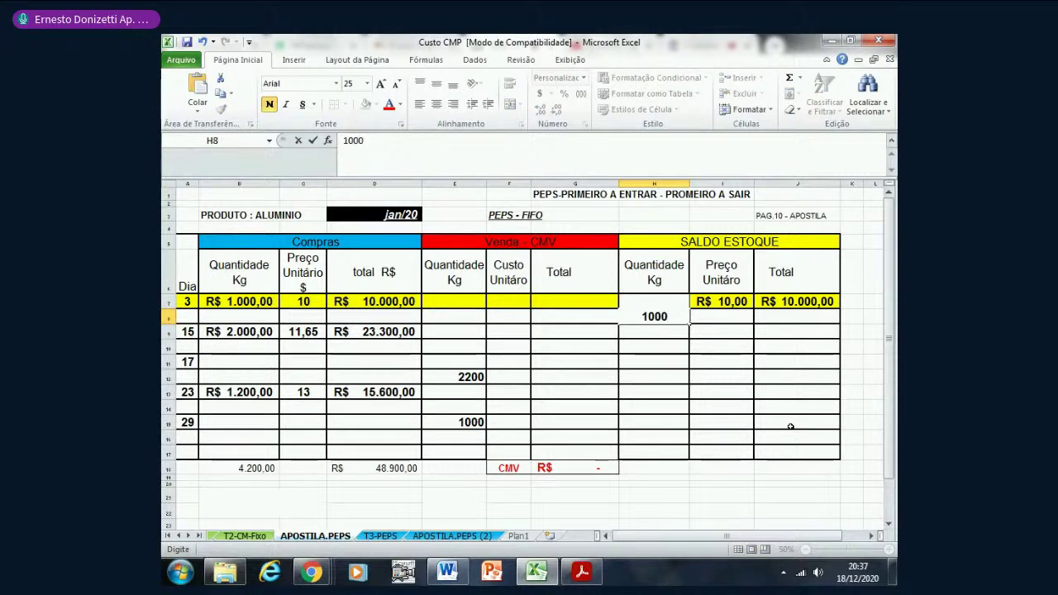
key(Tab)
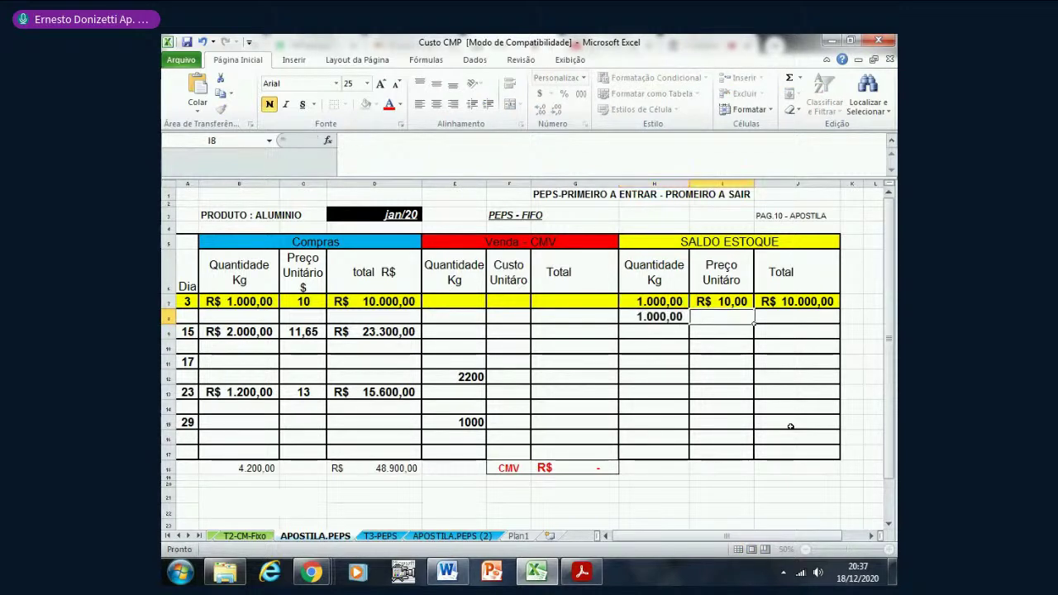
text(10)
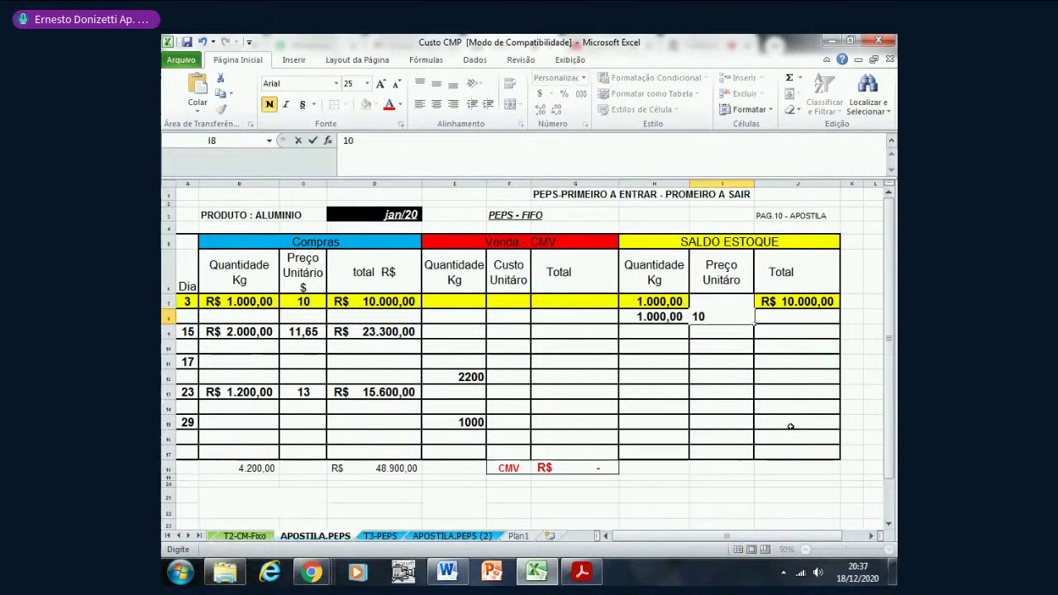
key(Tab)
key(Return)
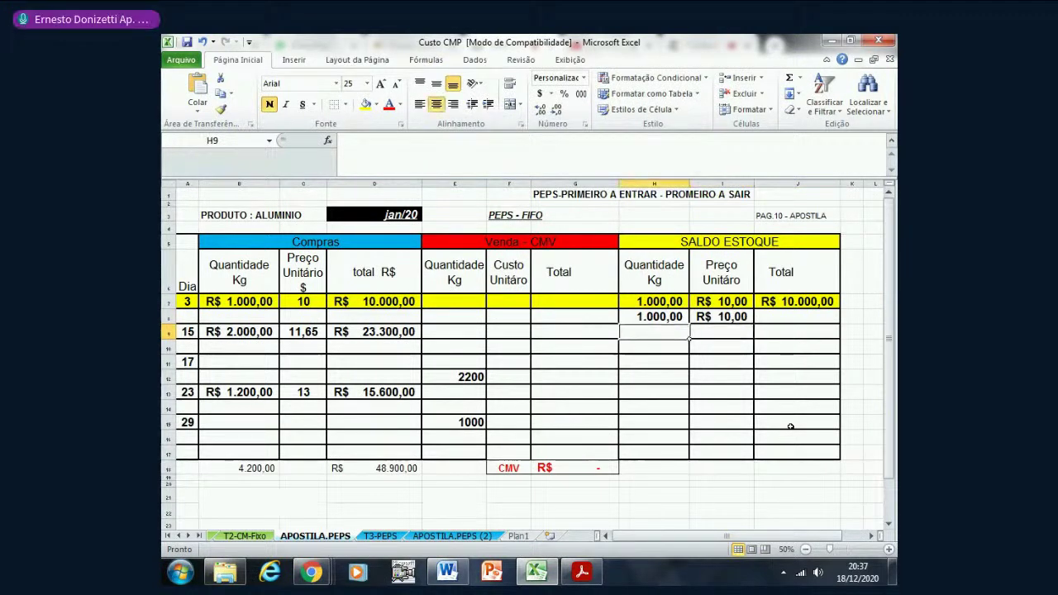
- Enter the second stock layer for day 15 in row 9 of the stock balance: quantity 2000 at unit price 11,65
text(2000)
key(Tab)
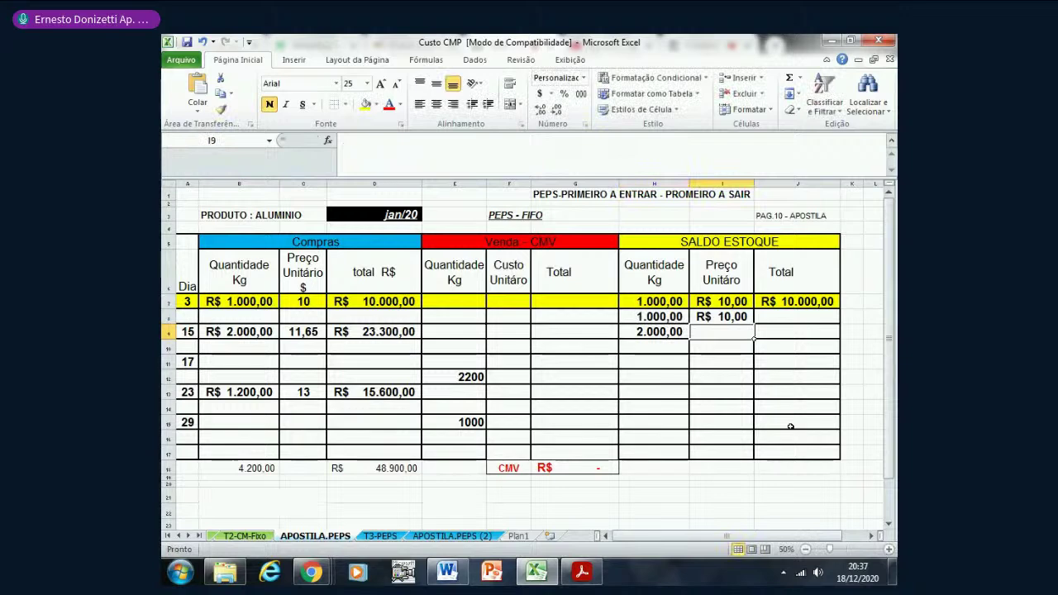
text(11,65)
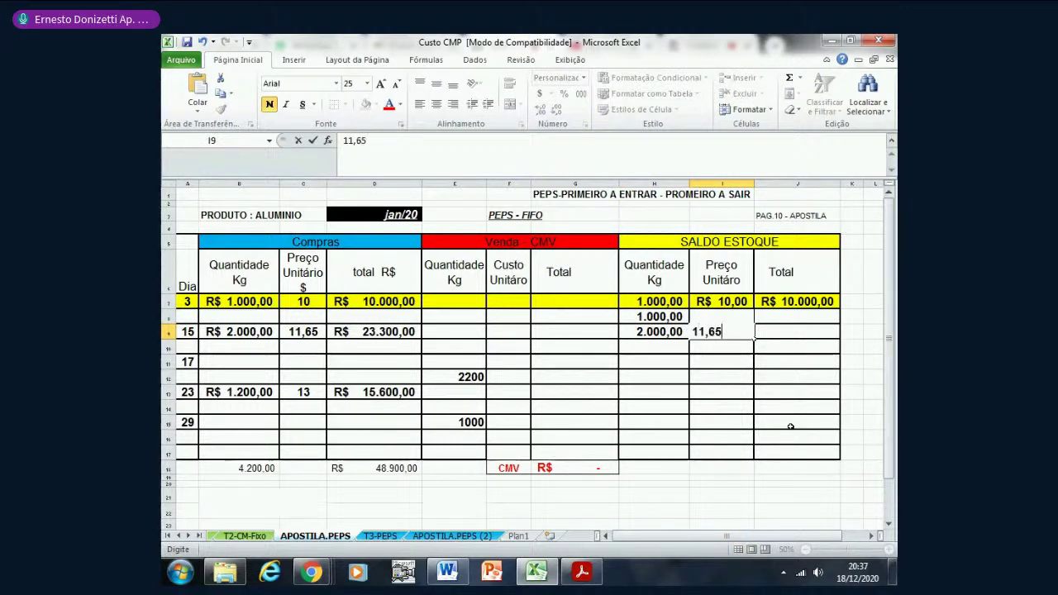
key(Tab)
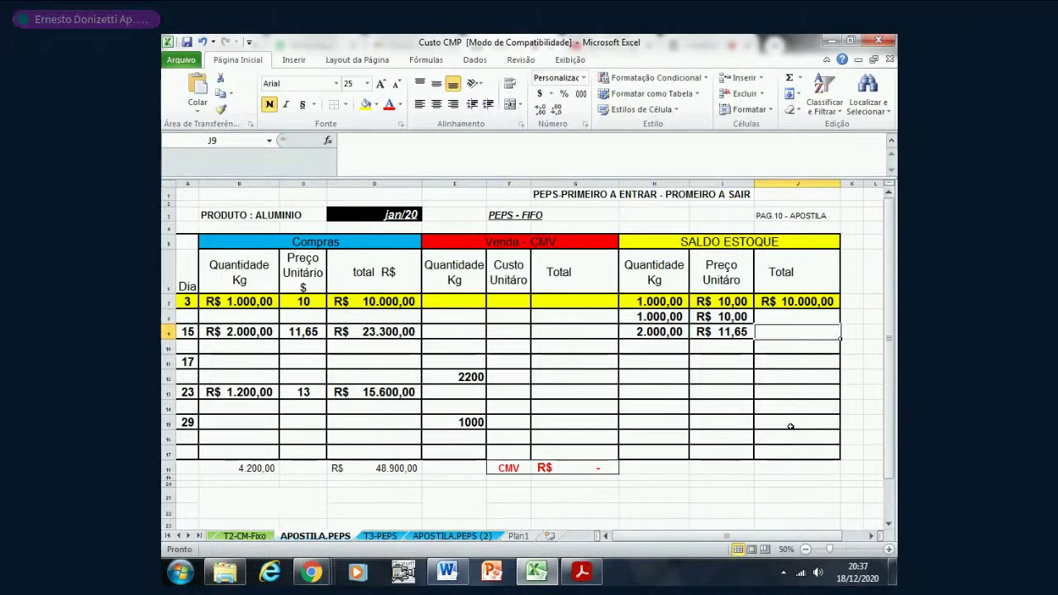
- Merge J8:J9 into one vertically centred cell holding the day 15 stock total as =J7+D9
drag(781, 323, 780, 334)
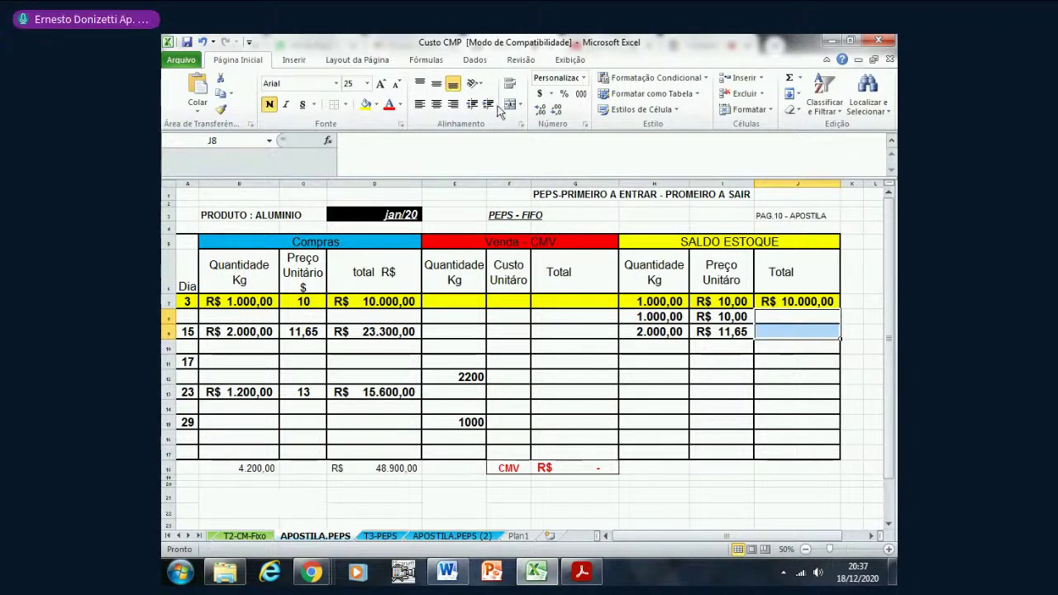
click(513, 104)
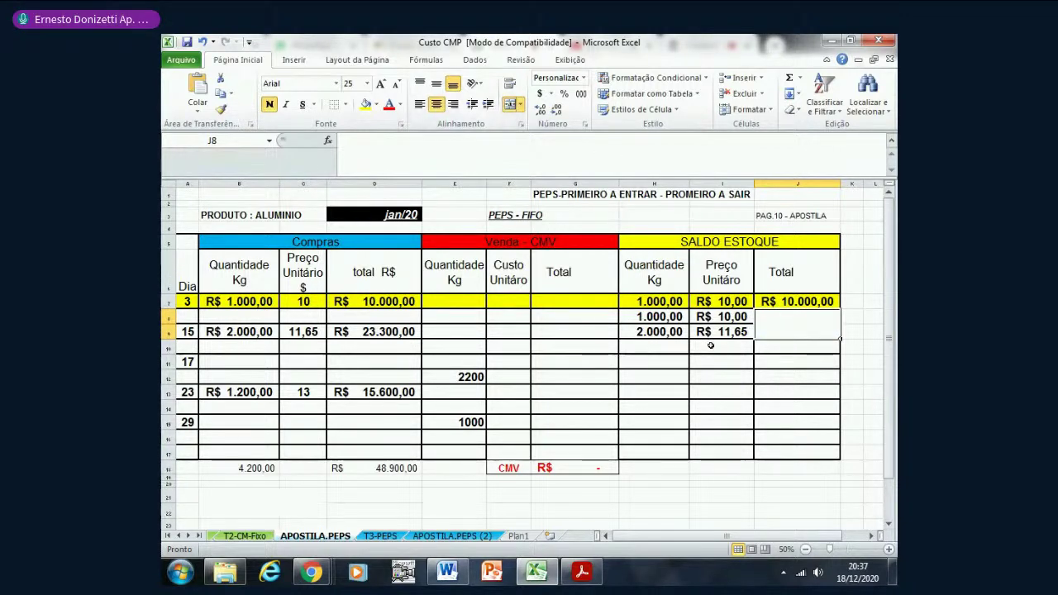
text(=)
click(824, 302)
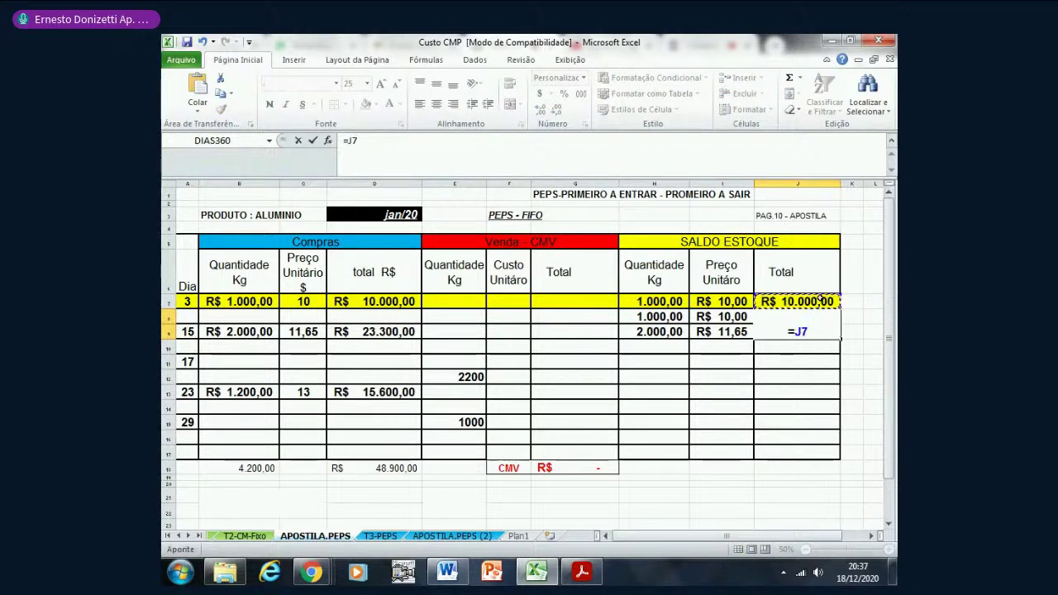
text(+)
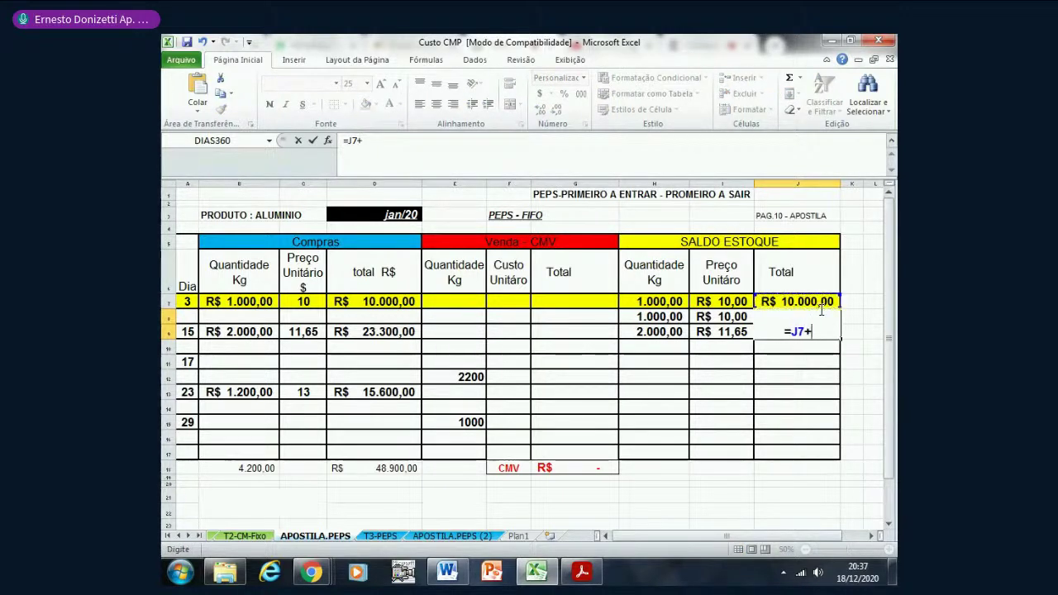
click(411, 332)
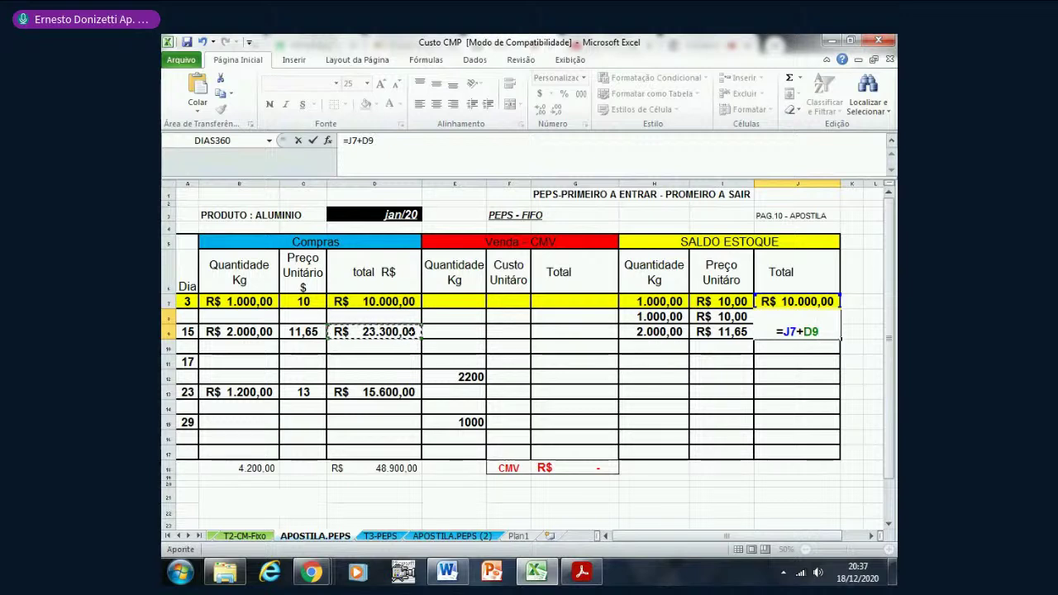
key(Return)
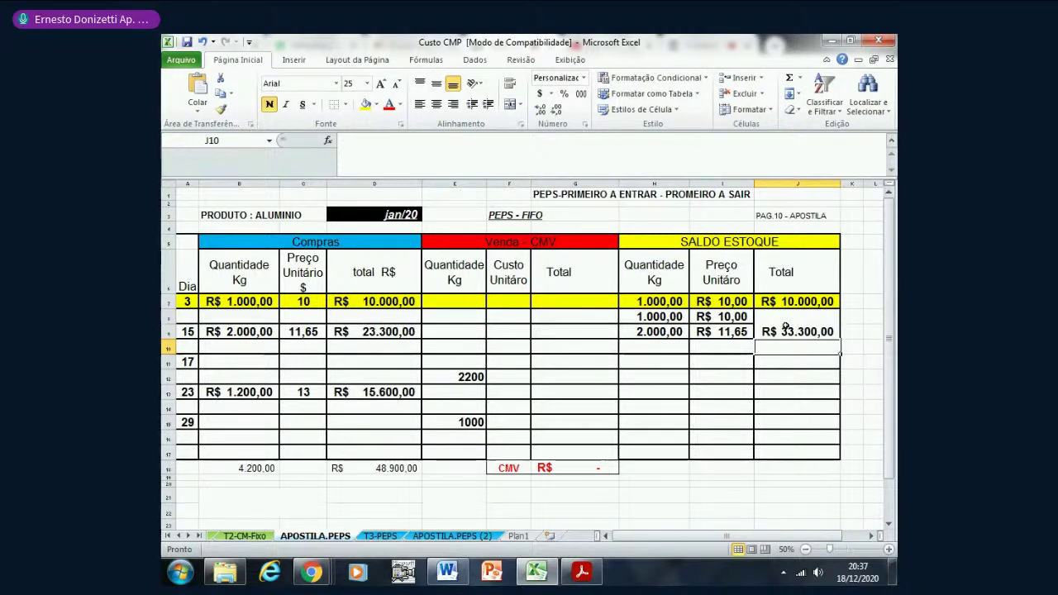
click(777, 326)
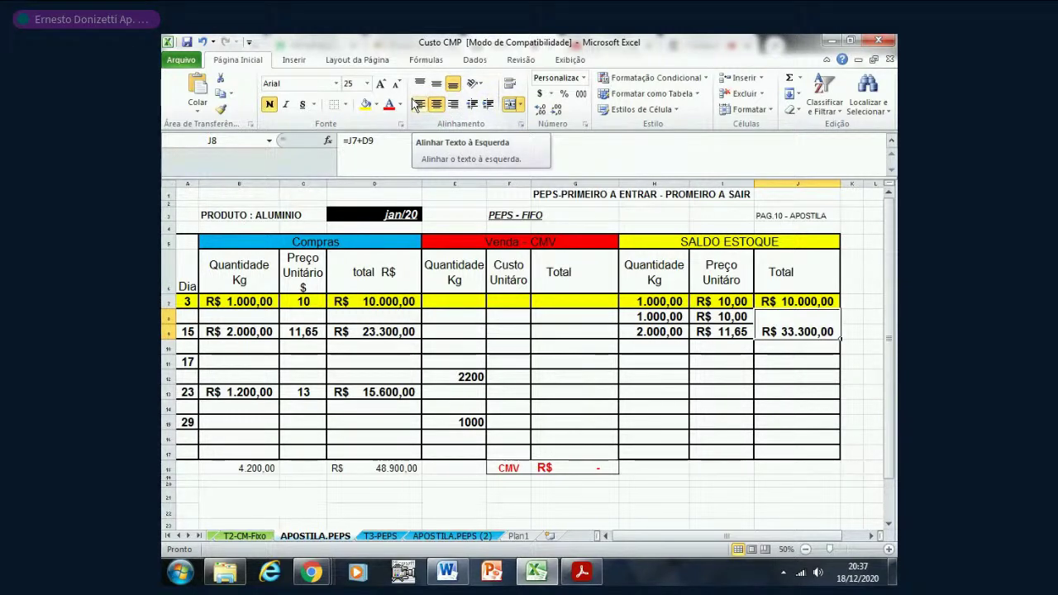
click(436, 84)
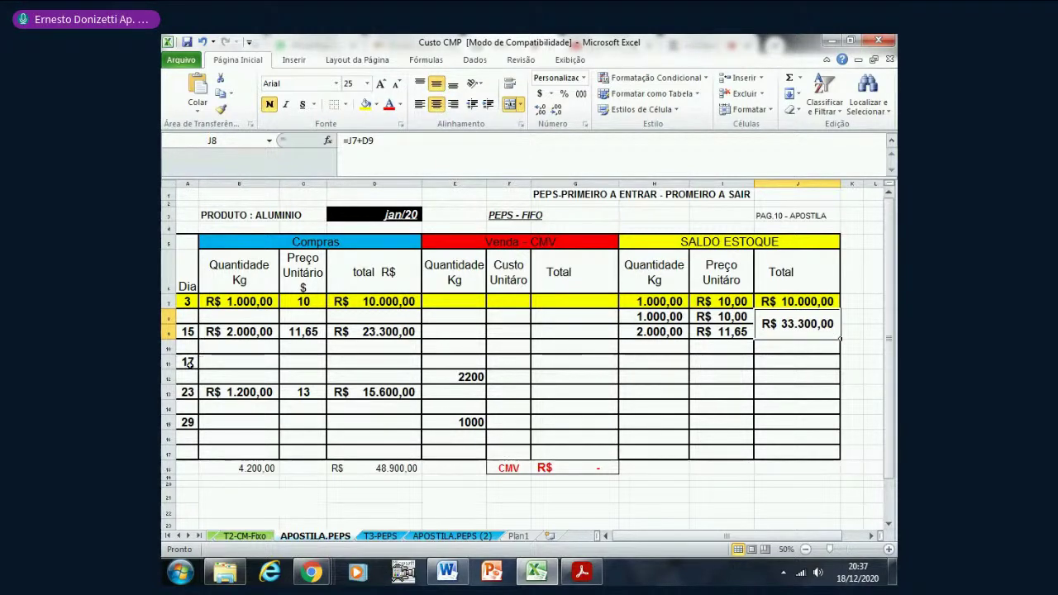
- Highlight the day 17 rows A10:J11 and the sale quantity in E12 with a yellow fill
drag(194, 353, 794, 366)
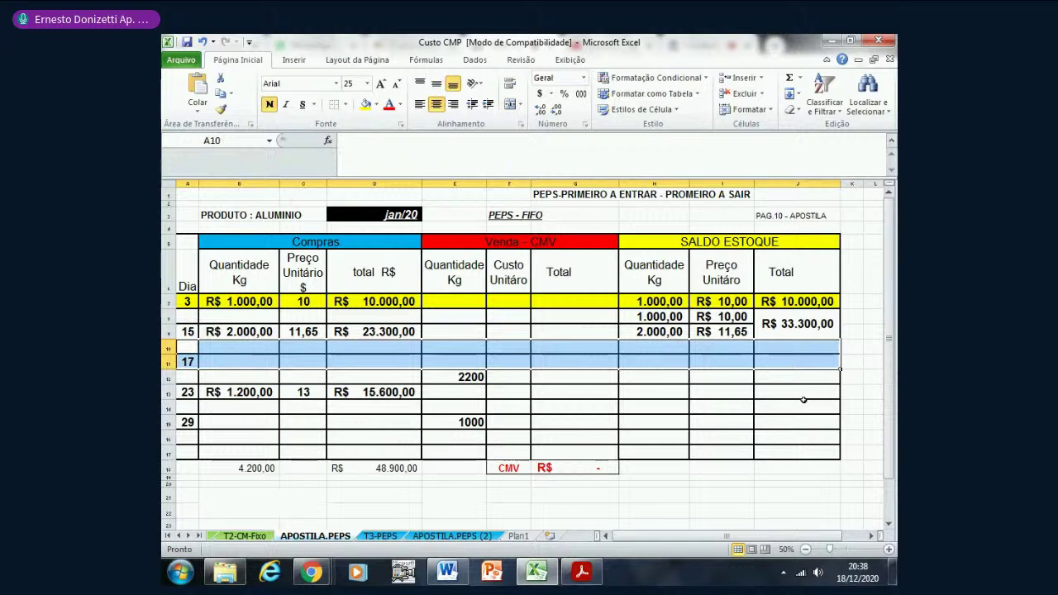
click(363, 104)
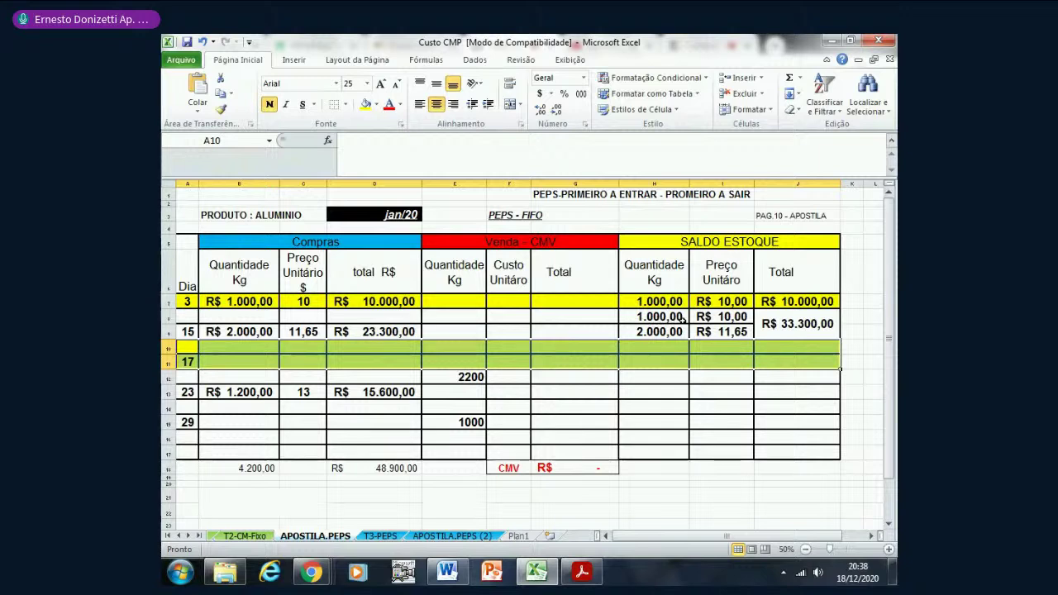
click(678, 388)
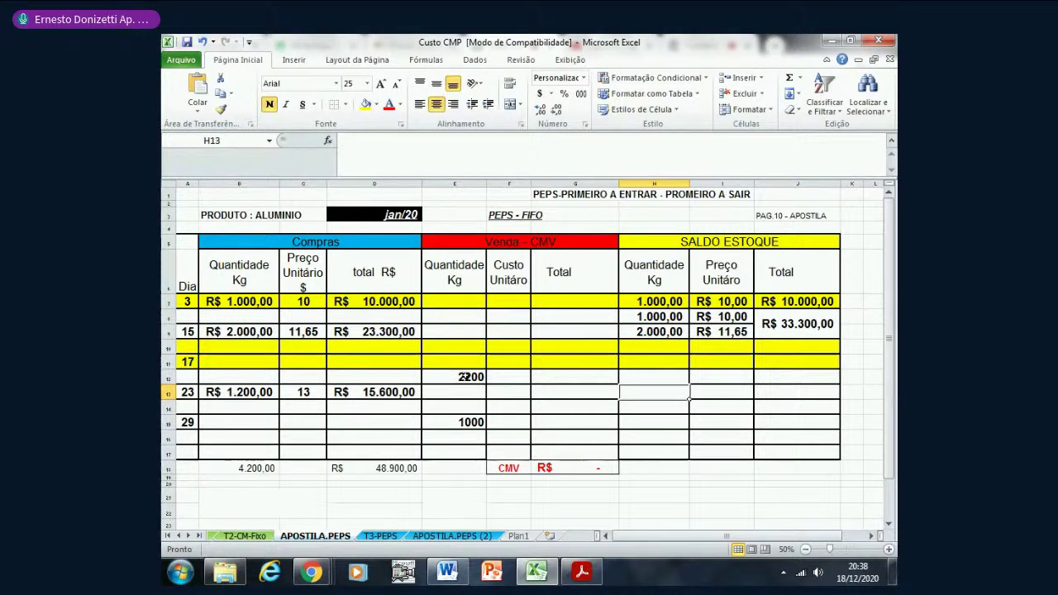
click(465, 376)
click(363, 106)
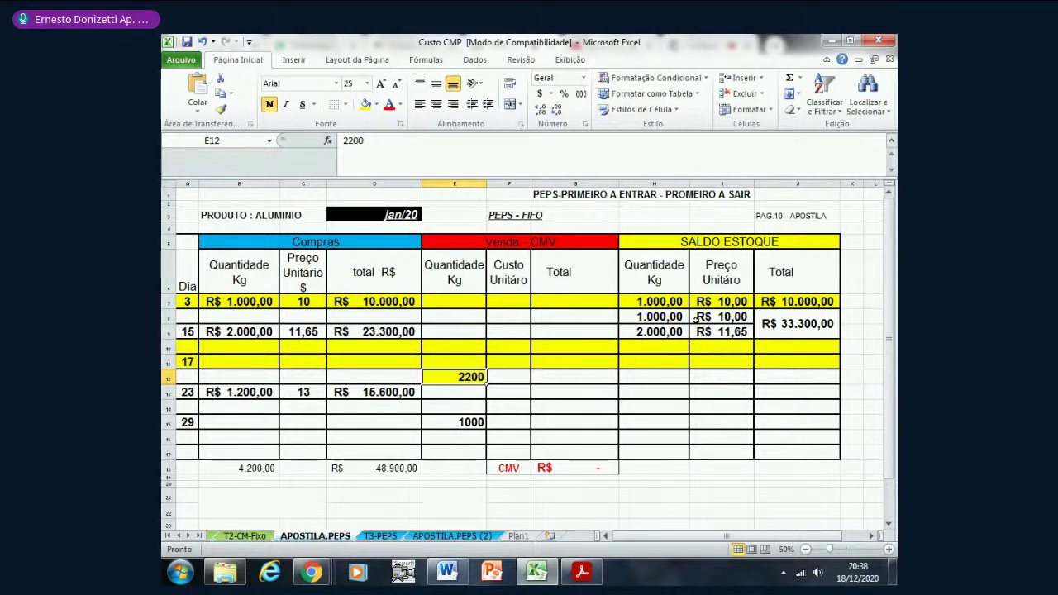
click(460, 347)
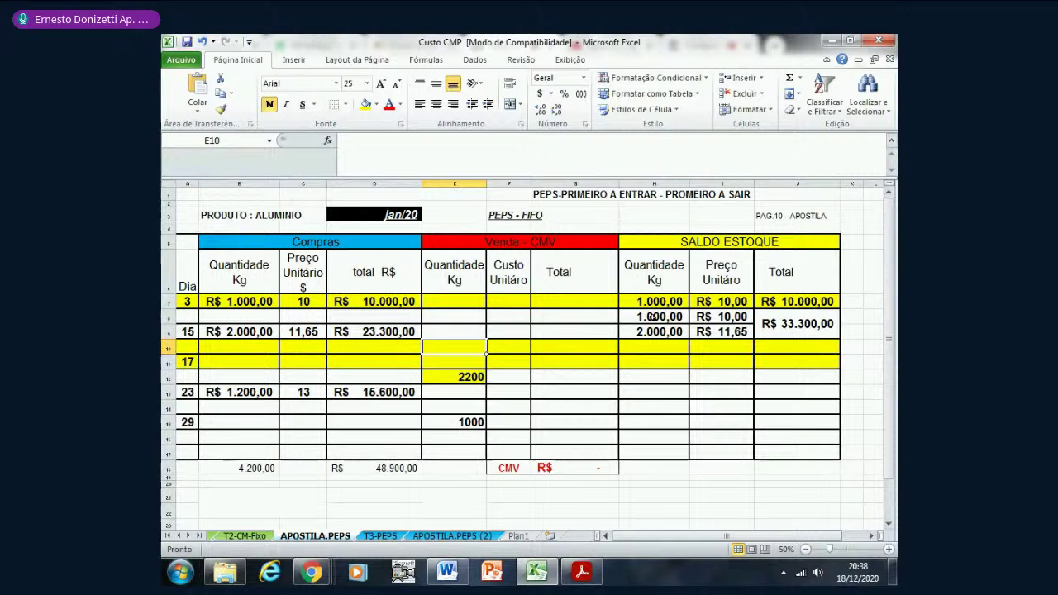
- Enter the first day 17 sale layer in row 10: quantity 1000 at unit cost 10, with the cost in the automatic font colour
click(653, 316)
click(452, 345)
text(100)
key(Tab)
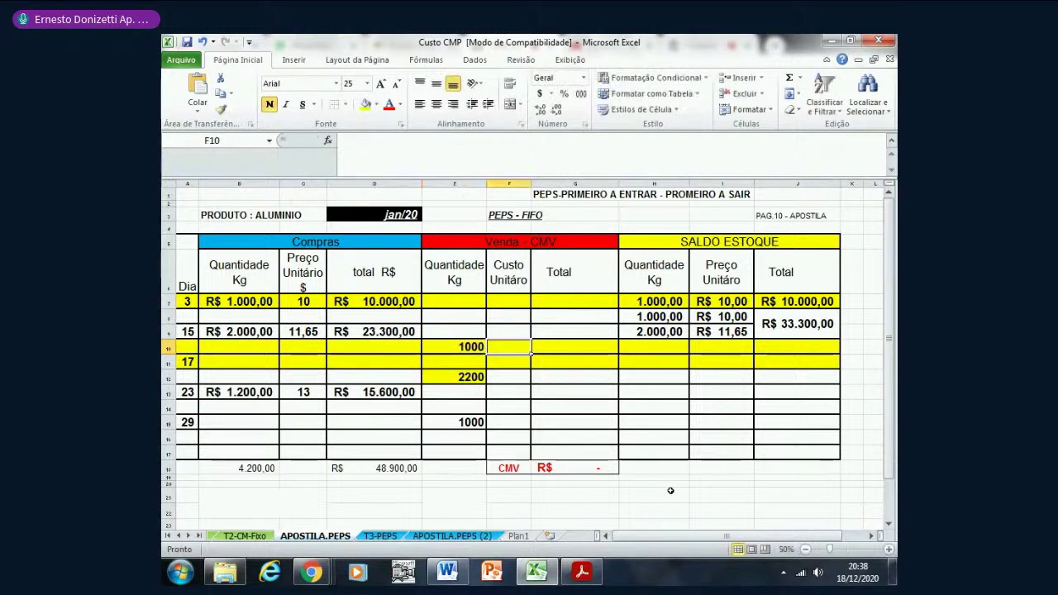
text(10)
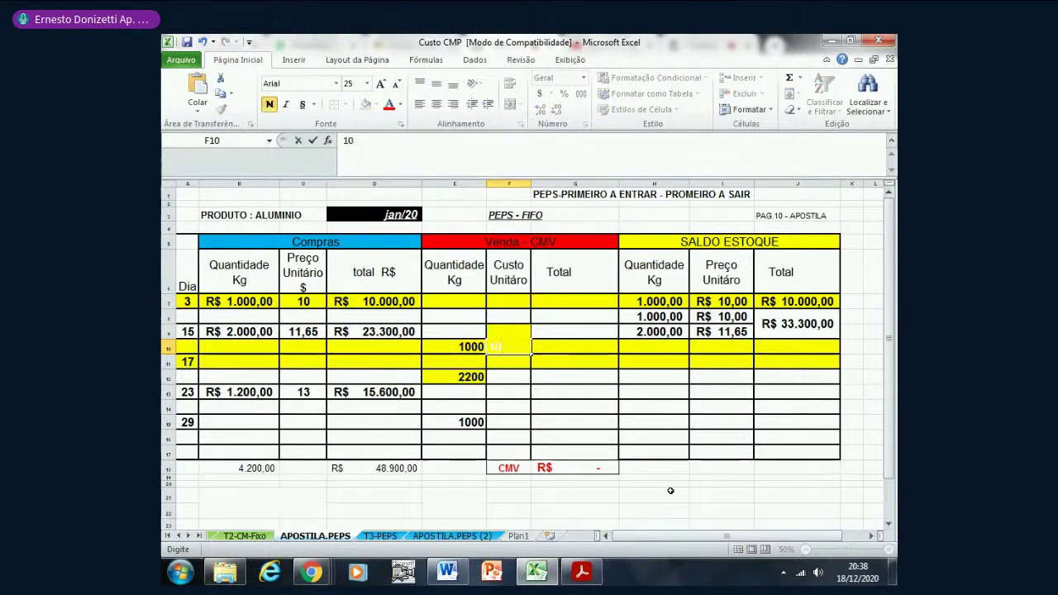
key(Return)
key(Up)
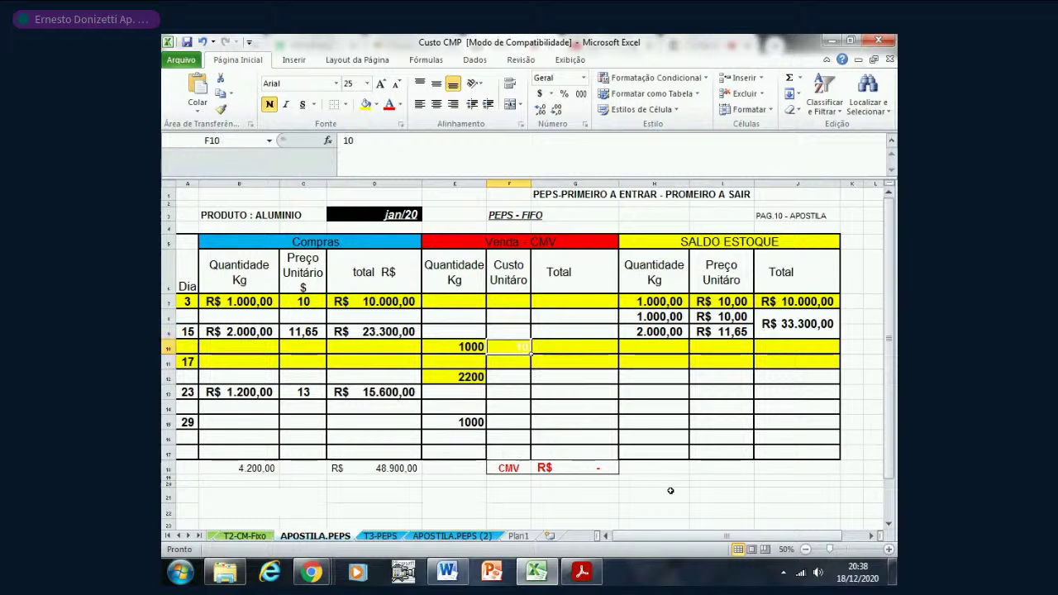
click(400, 104)
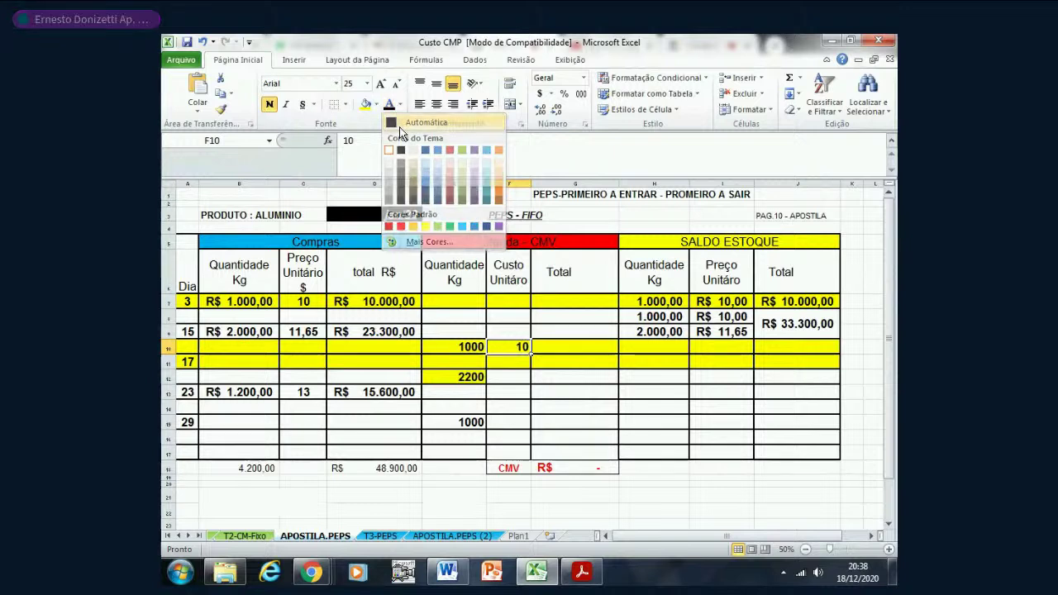
click(405, 122)
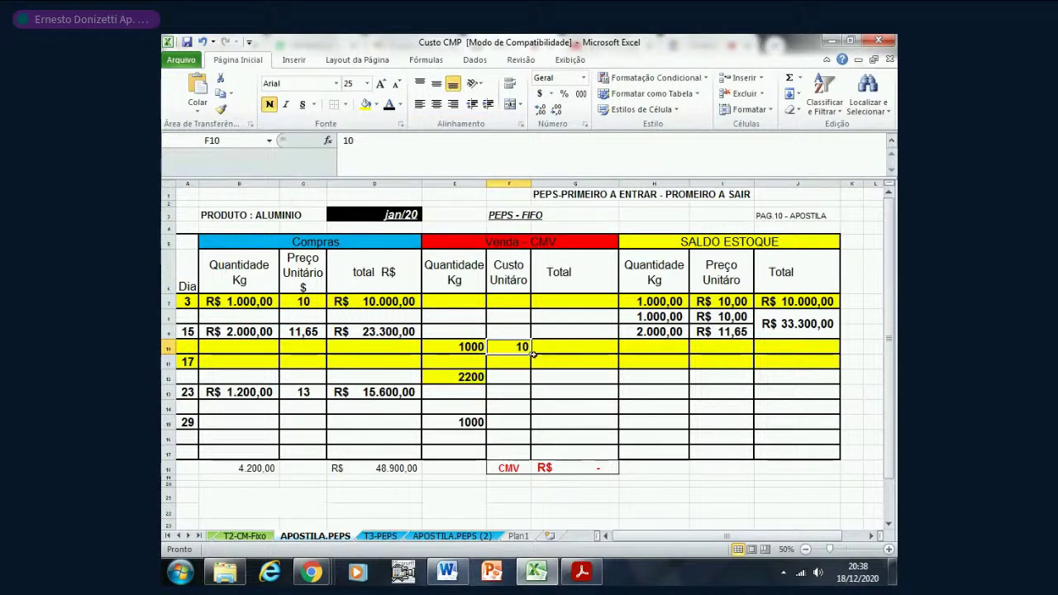
- Copy the unit cost cell F10 down to F11 and clear the copied value
drag(530, 354, 535, 375)
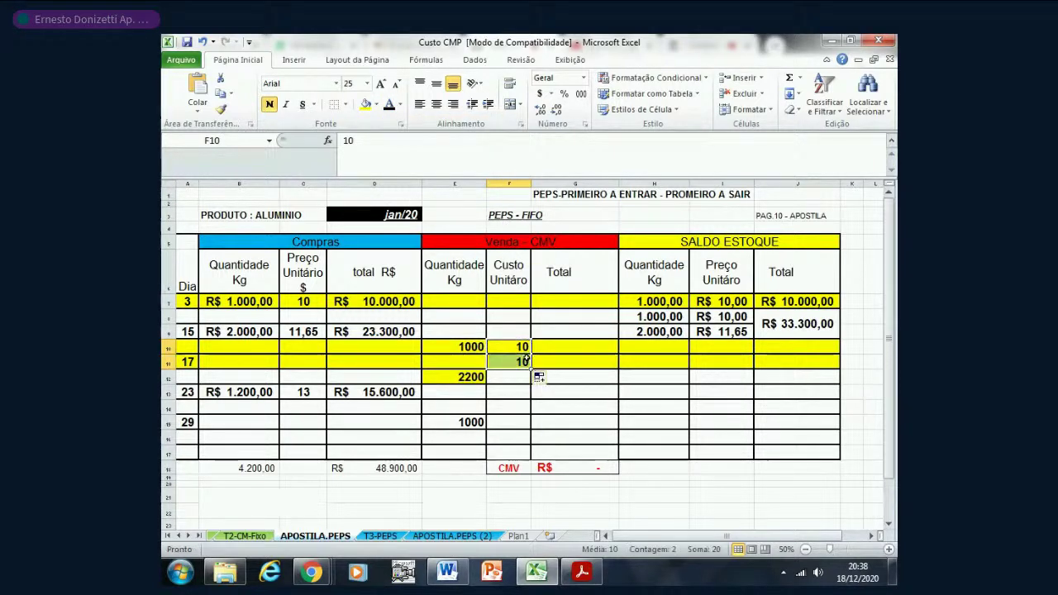
click(523, 362)
key(Delete)
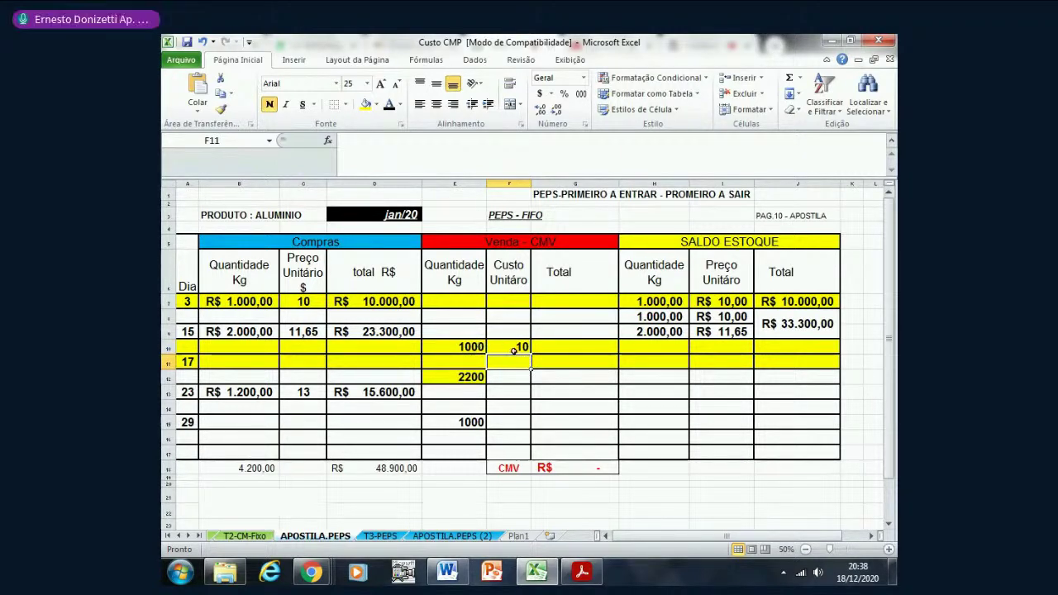
- Format the unit cost in F10 as R$ currency and widen column F to fit it
click(514, 347)
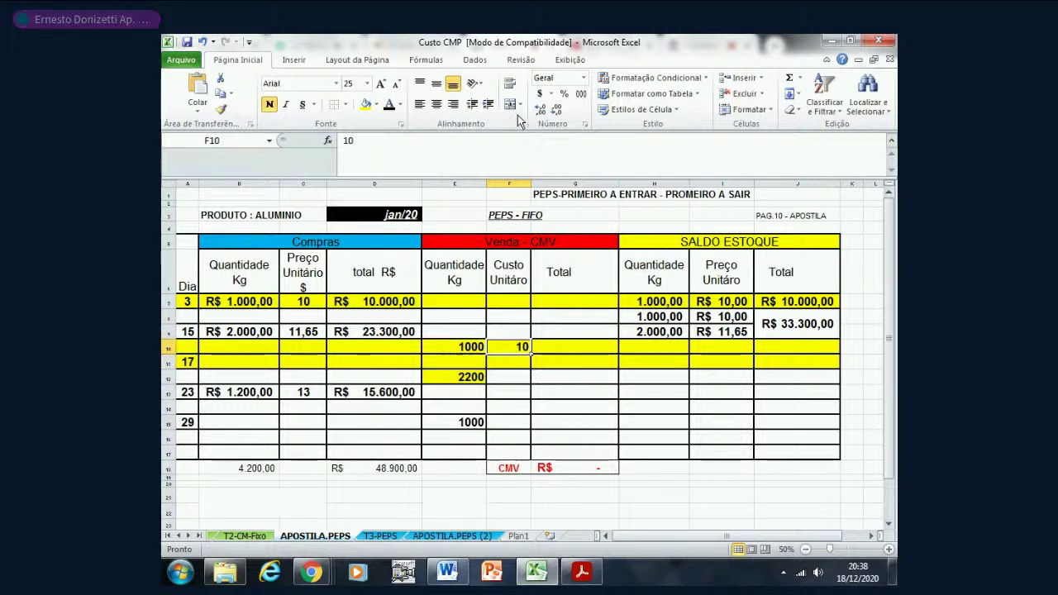
click(539, 94)
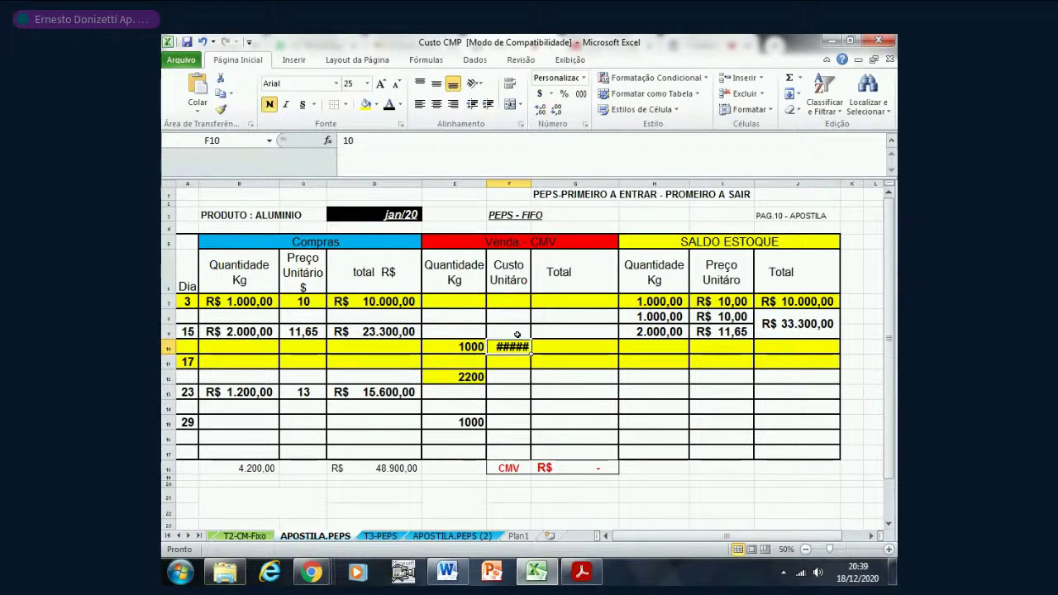
mouse_move(533, 183)
mouse_down()
mouse_move(566, 182)
mouse_move(547, 184)
mouse_up()
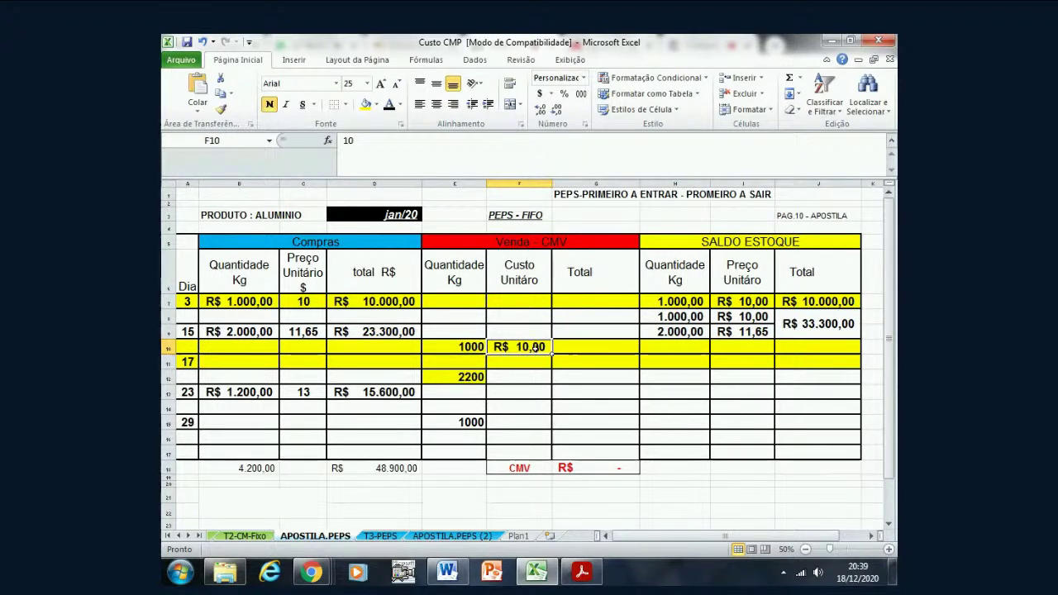
- Carry the currency formatting of F10 down to F11, leaving F11 empty
drag(551, 354, 549, 372)
click(534, 366)
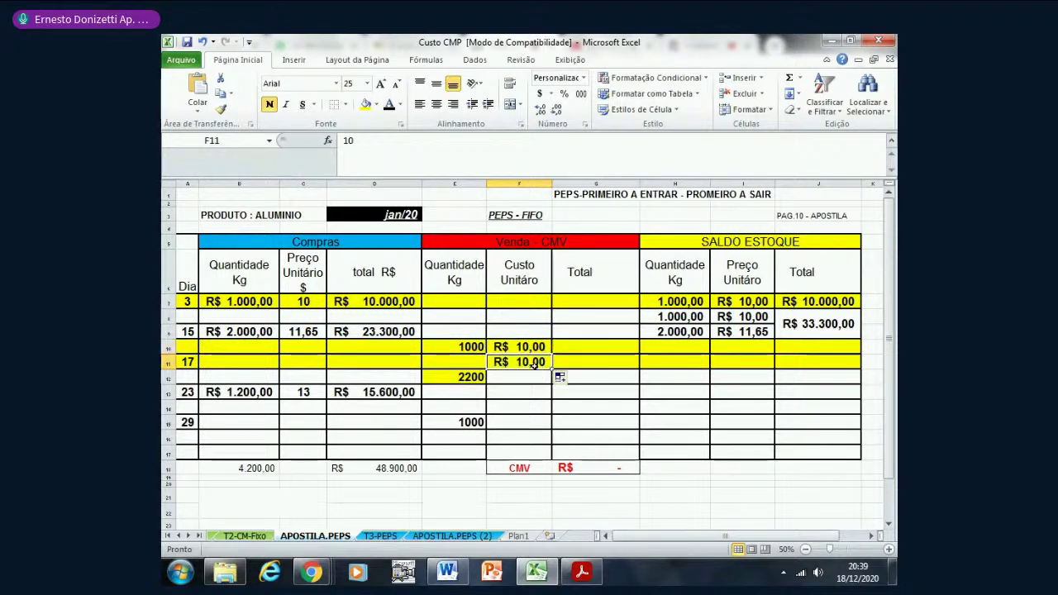
key(Delete)
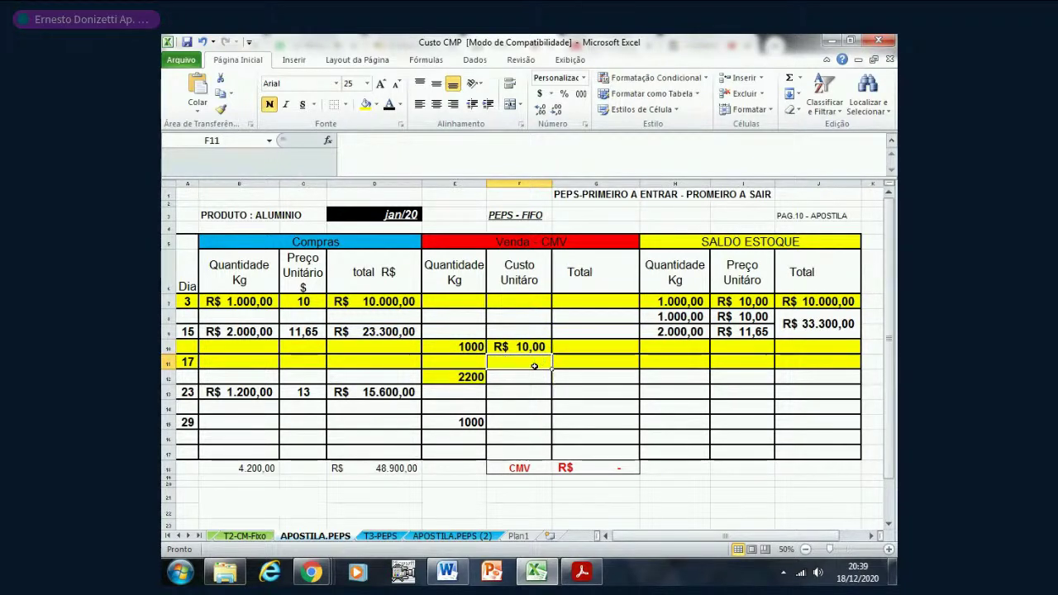
- Enter 1200 in E11 as the second day 17 sale quantity
click(470, 366)
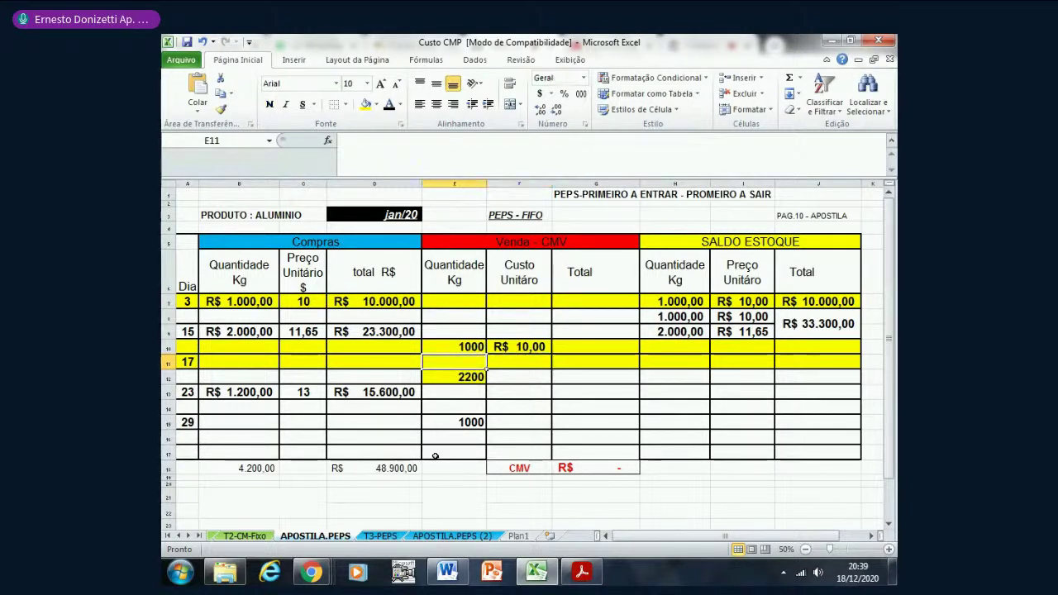
text(1200)
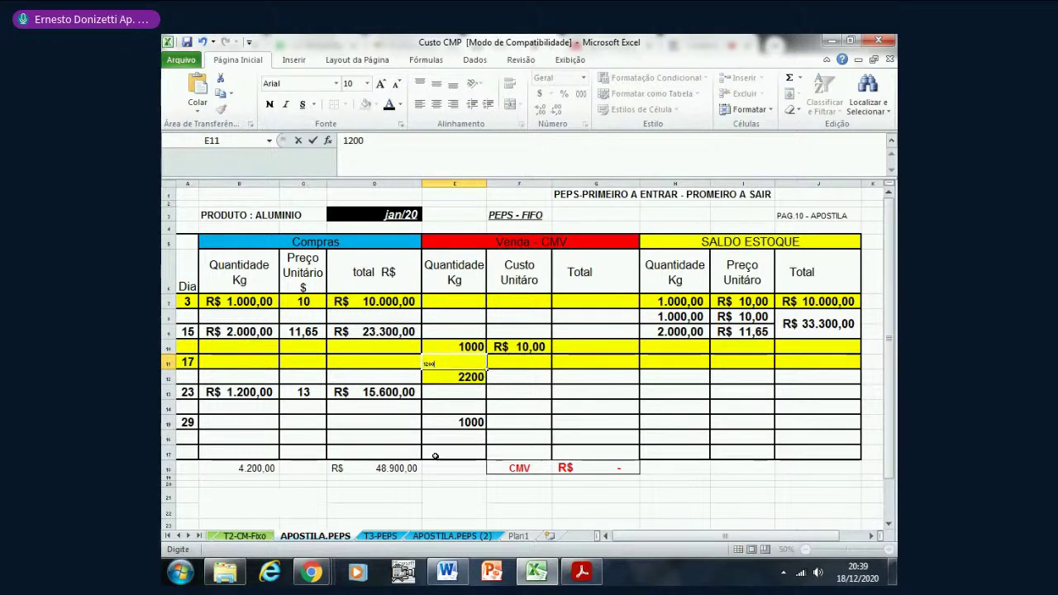
key(Return)
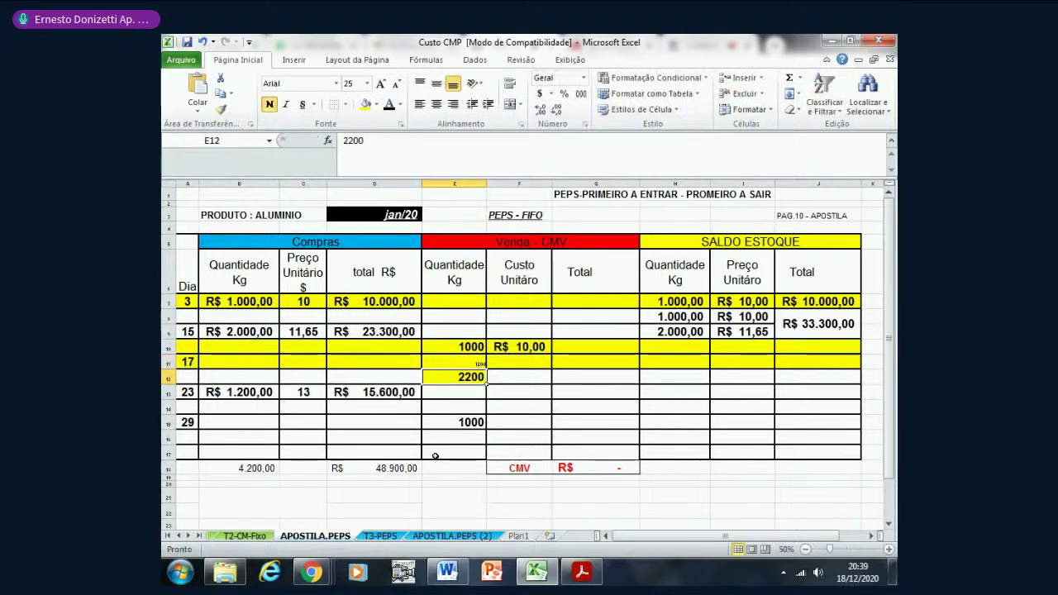
- Copy E10 down to E11 for its formatting and replace the copied quantity with 1200
click(446, 347)
mouse_move(484, 354)
mouse_down()
mouse_move(487, 376)
mouse_move(485, 354)
mouse_move(486, 364)
mouse_up()
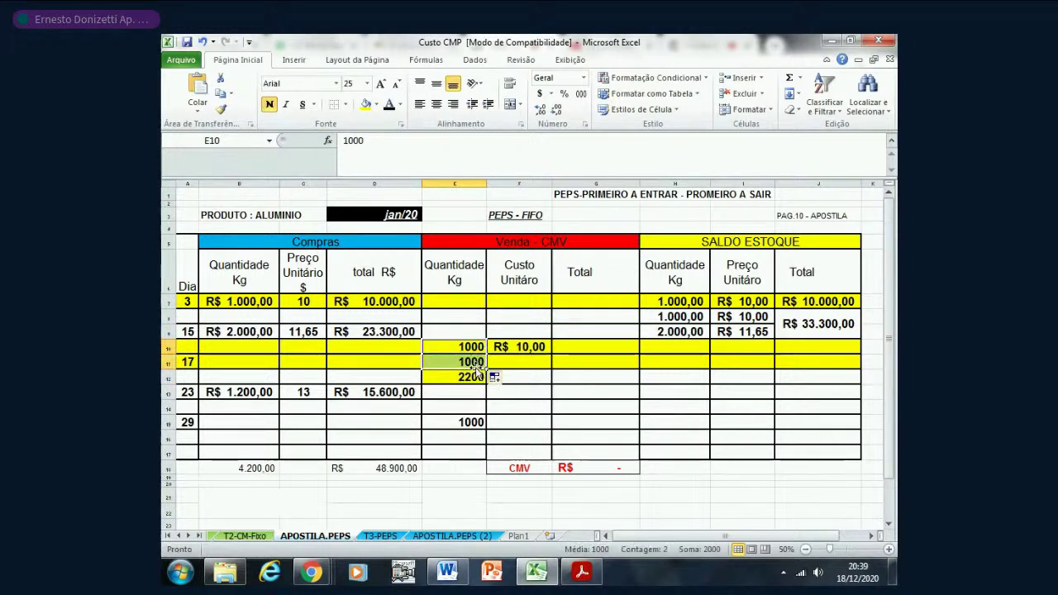
key(Down)
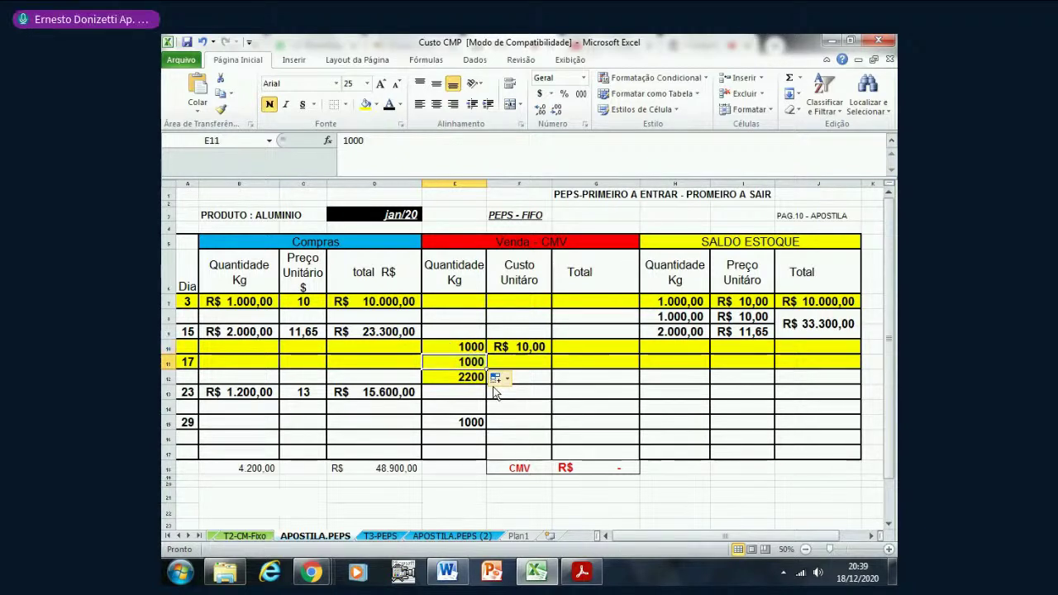
text(1200)
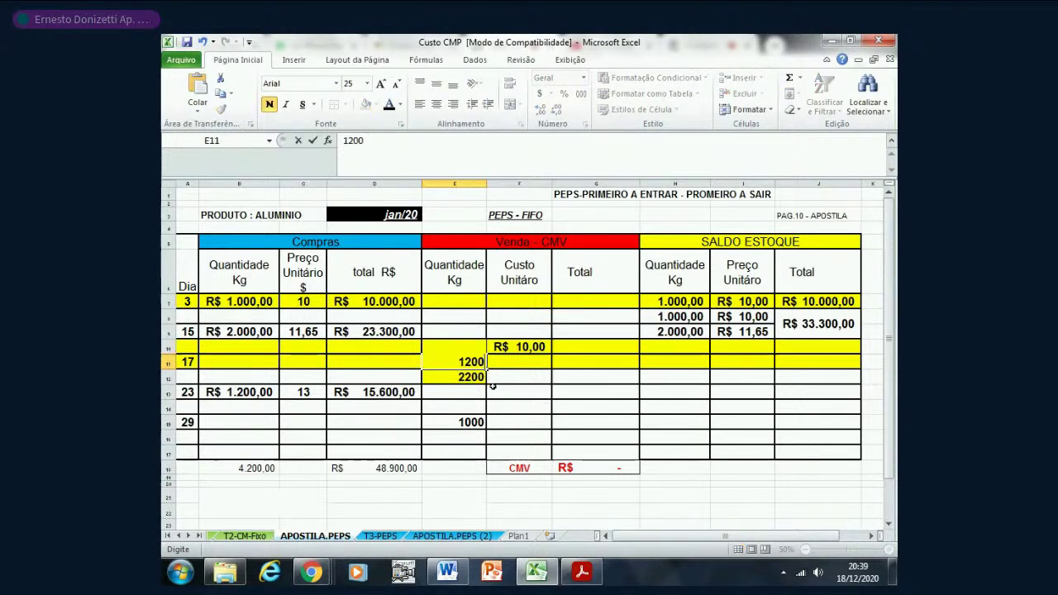
key(Return)
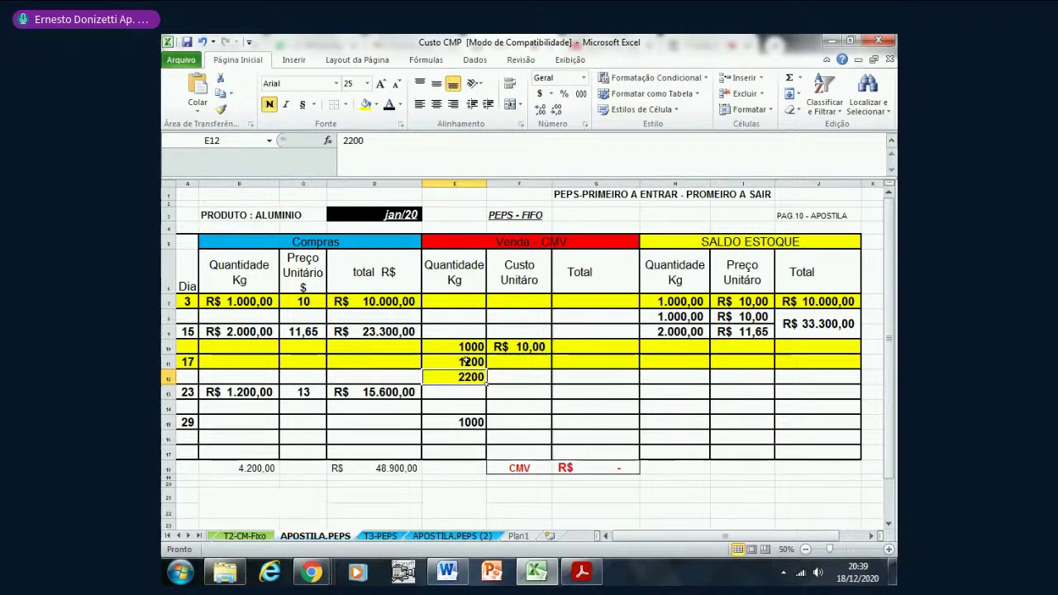
- Remove the yellow fill from the total sale quantity in E12
click(468, 364)
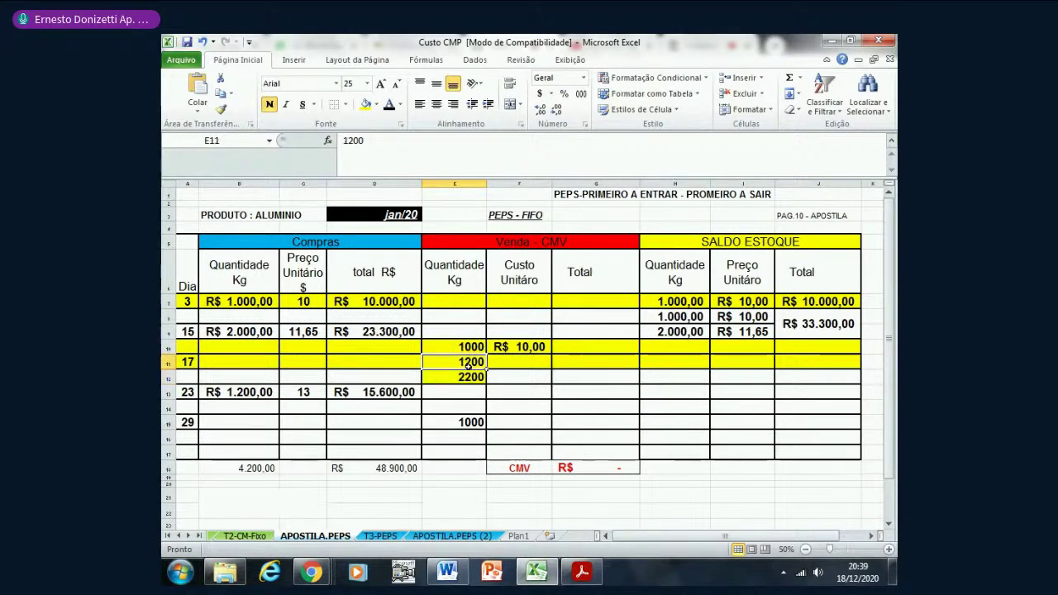
click(476, 378)
click(377, 105)
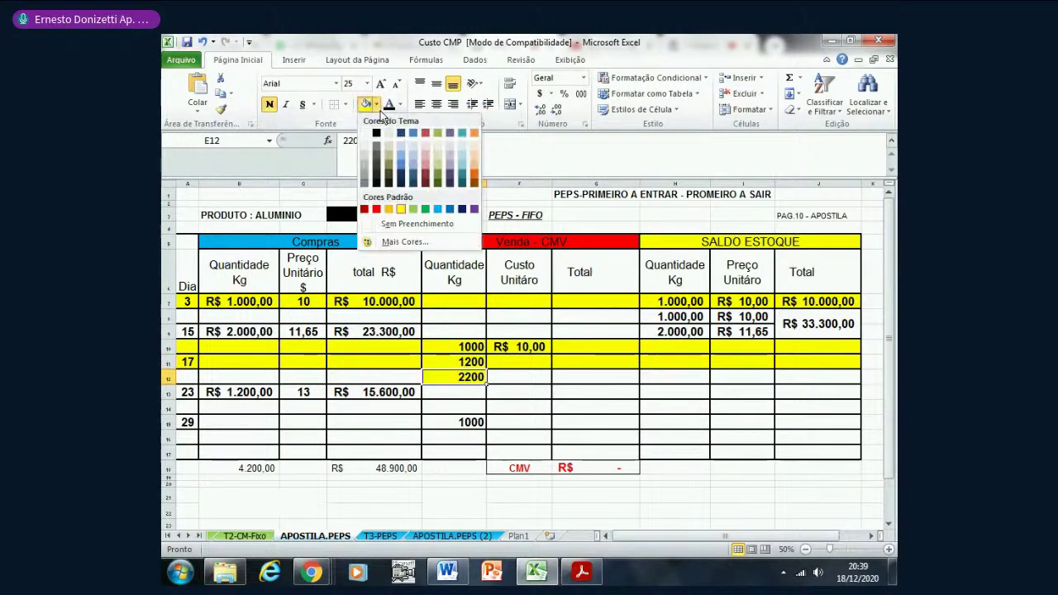
click(388, 219)
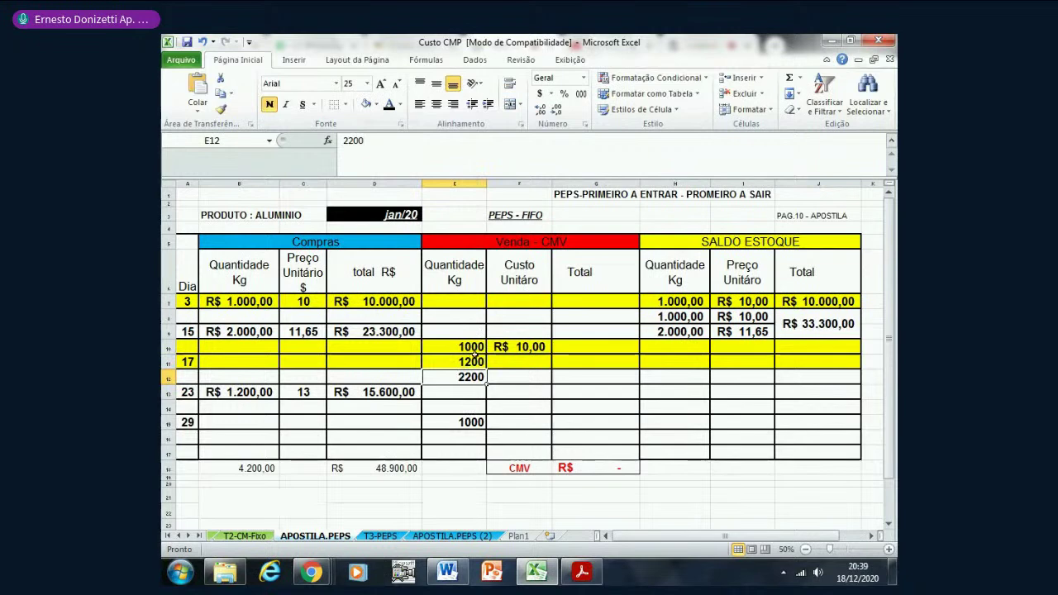
- Enter 11,65 in F11 as the unit cost of the second day 17 sale layer
click(522, 362)
text(A)
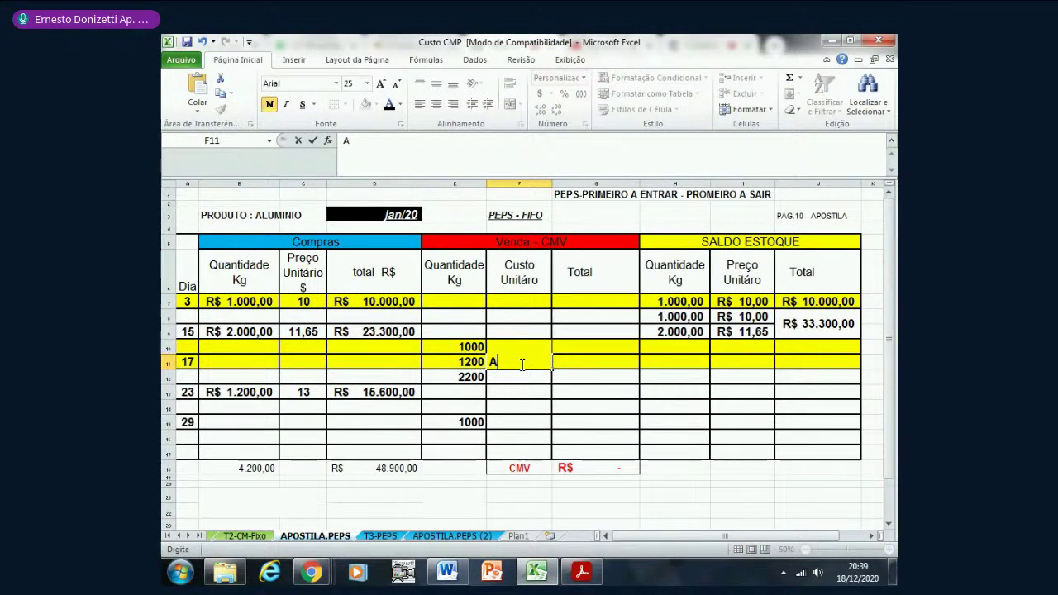
key(Escape)
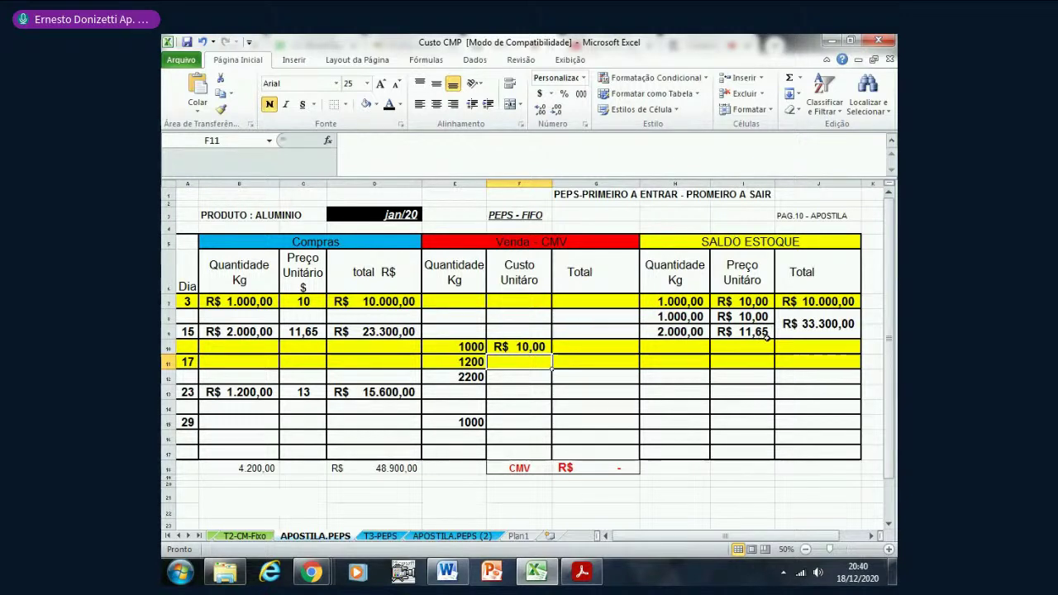
text(11,63)
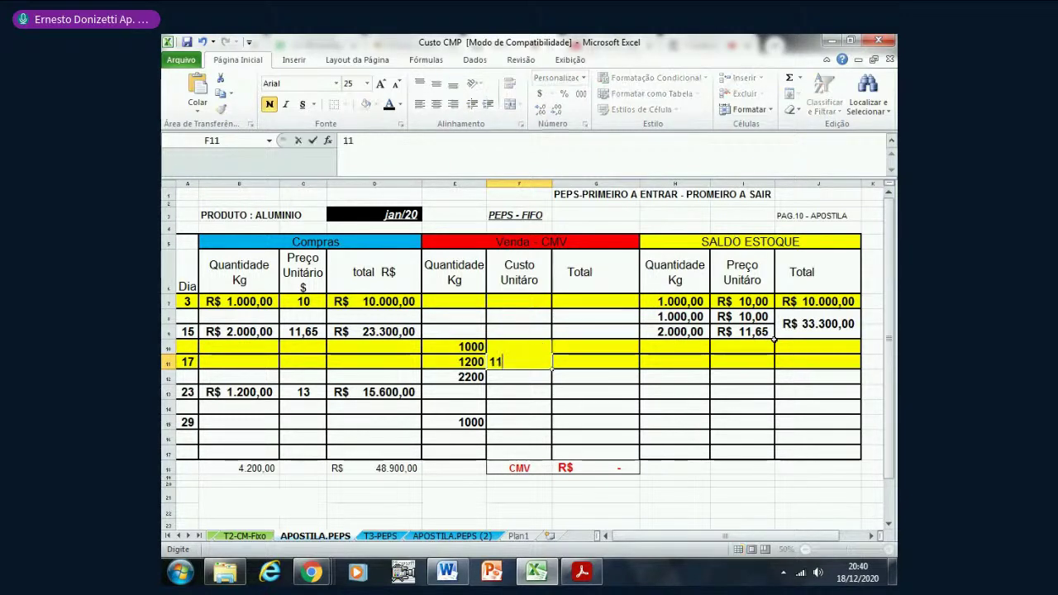
key(BackSpace)
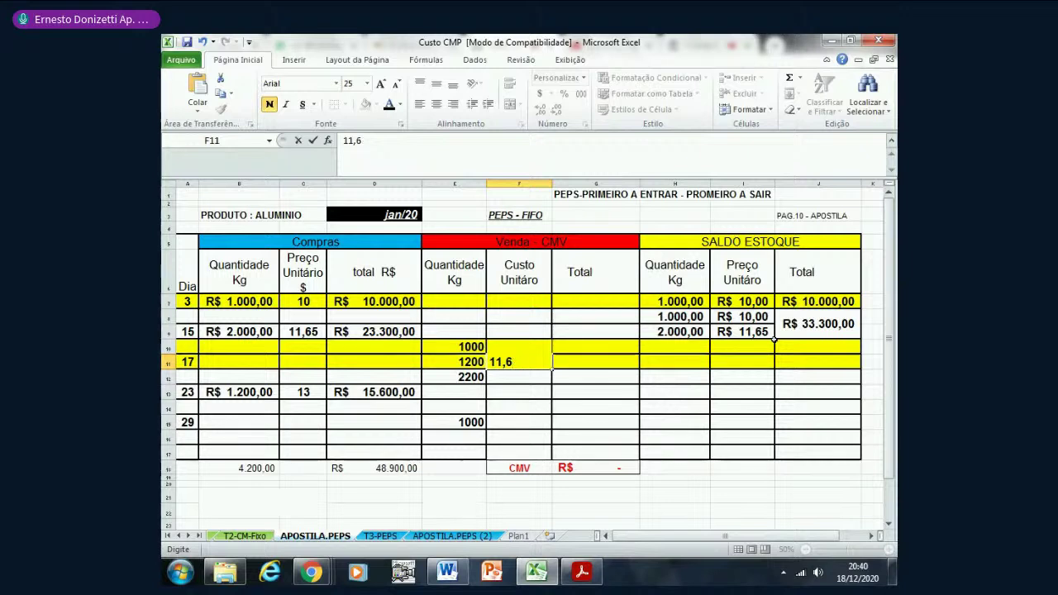
text(5)
key(Return)
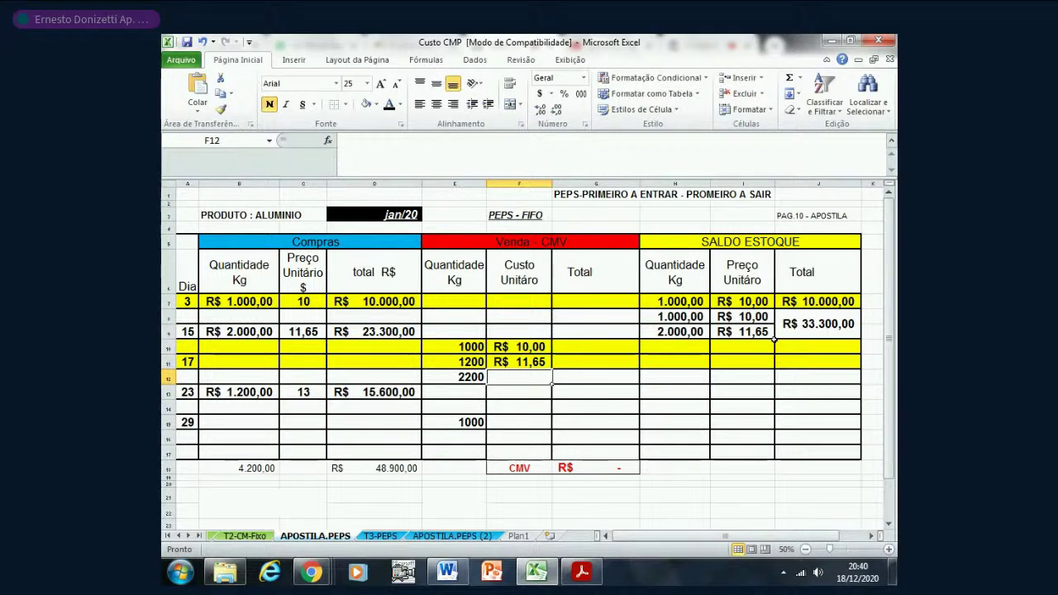
- Merge G10:G11 and draft the day 17 sale total formula, adding E10 times F10 to E11 times F11
drag(602, 346, 602, 357)
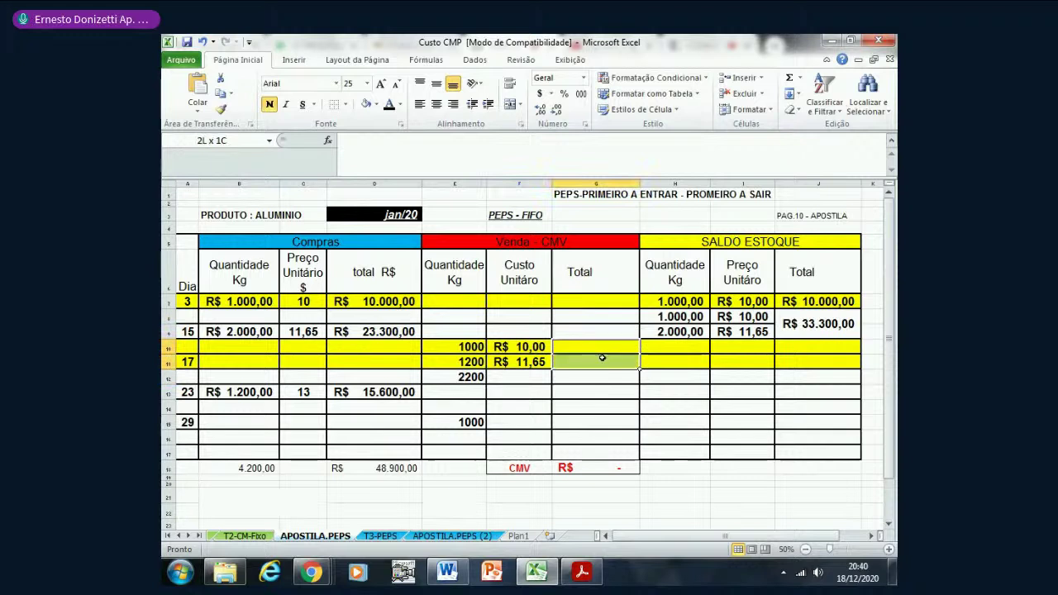
click(510, 104)
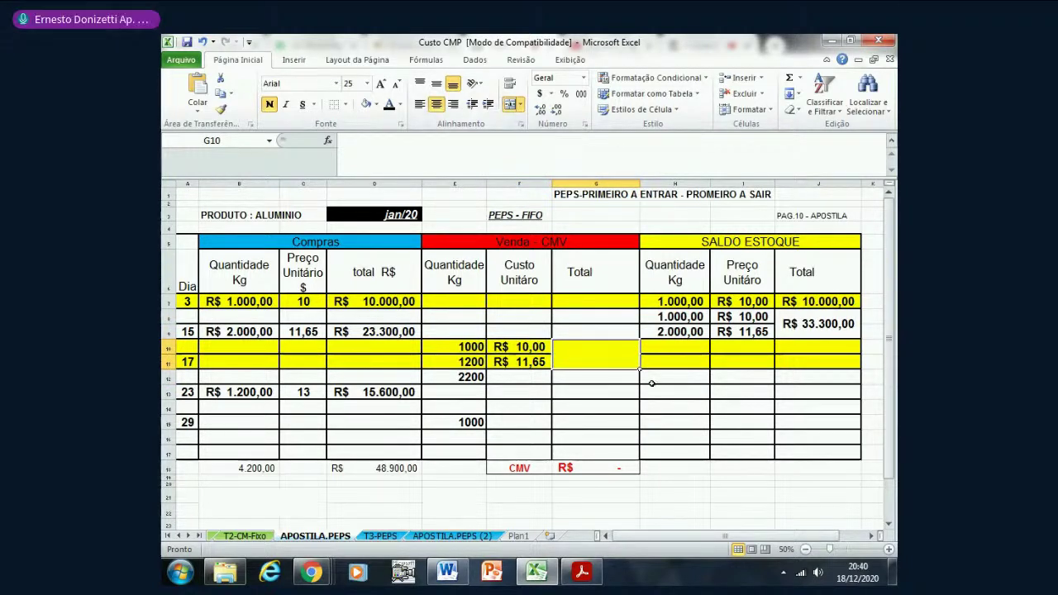
text(=)
click(469, 347)
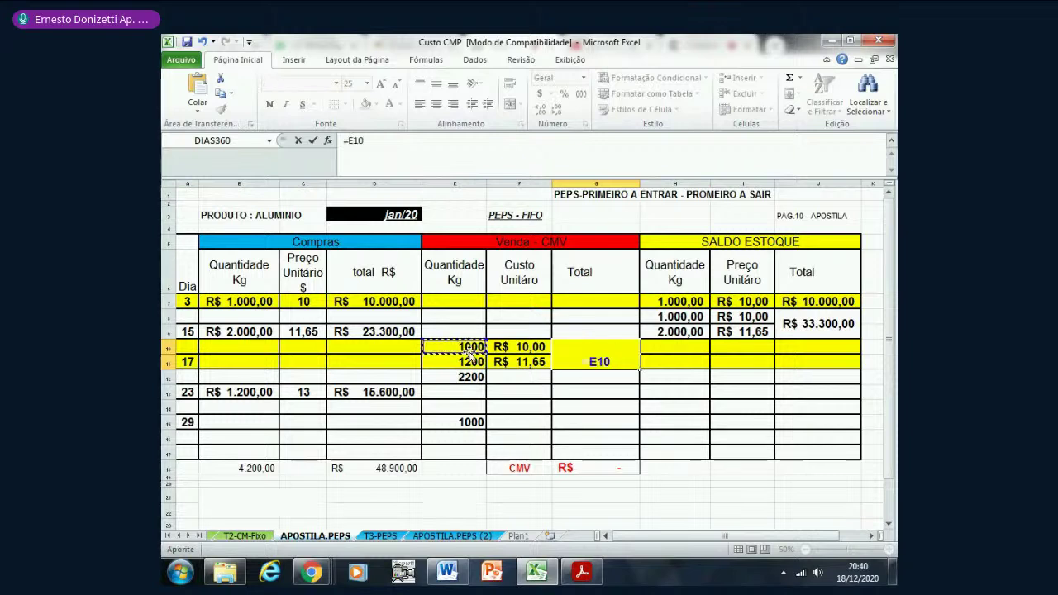
key(BackSpace)
key(BackSpace)
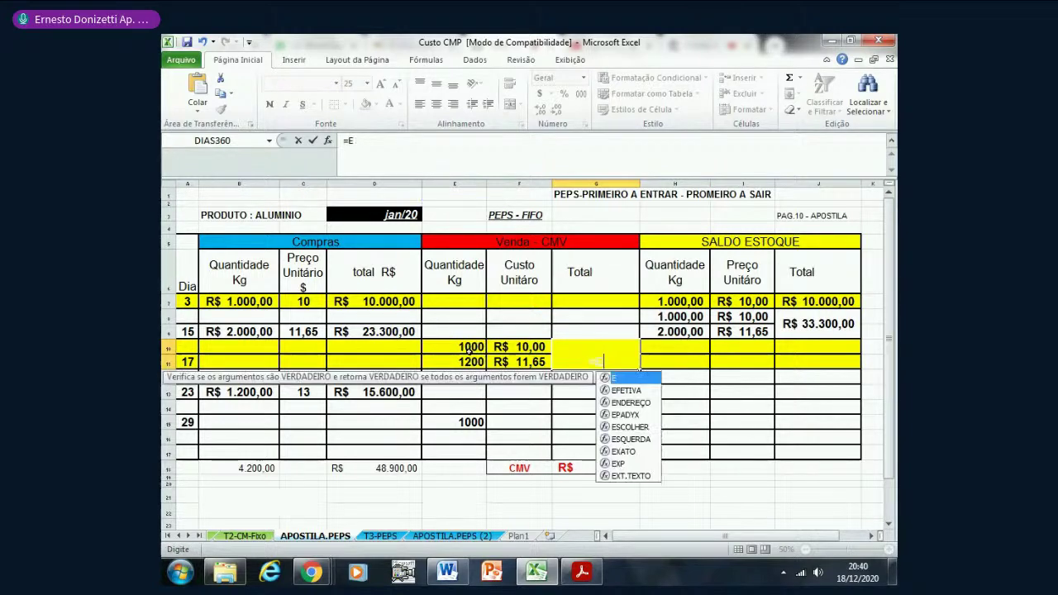
text(=)
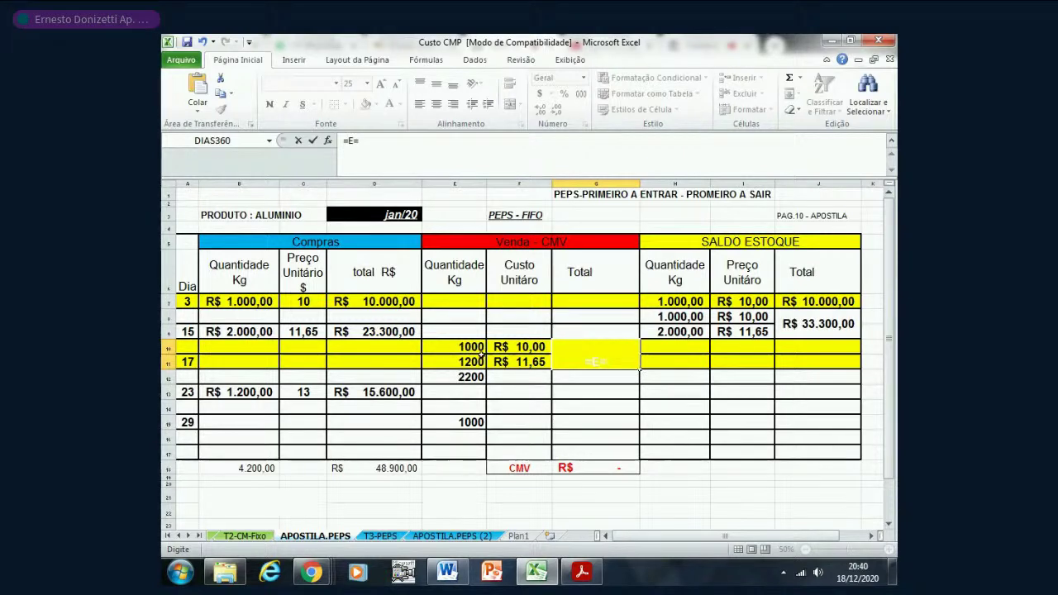
click(473, 348)
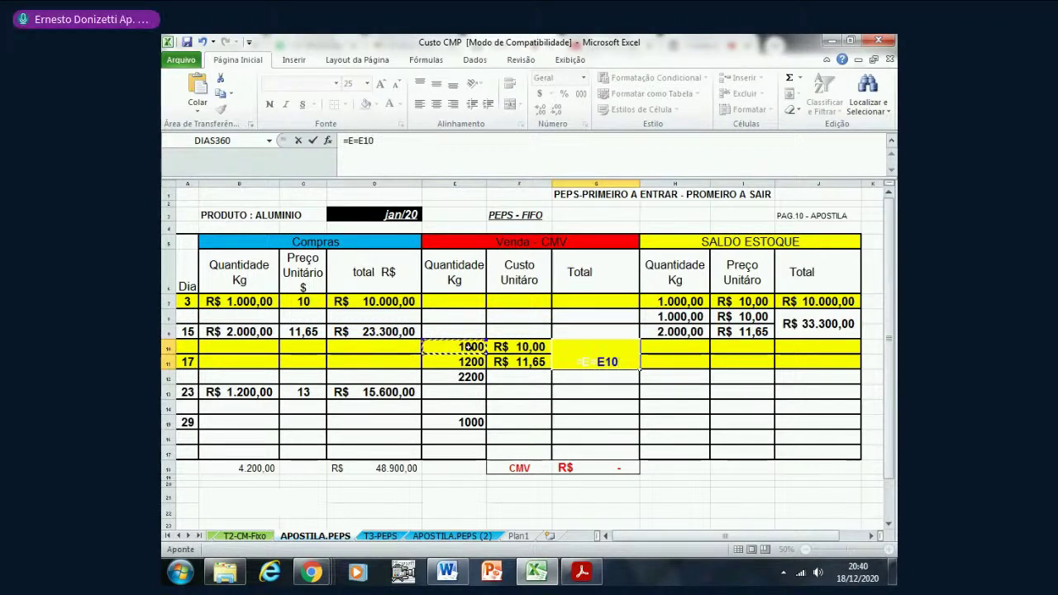
text(*)
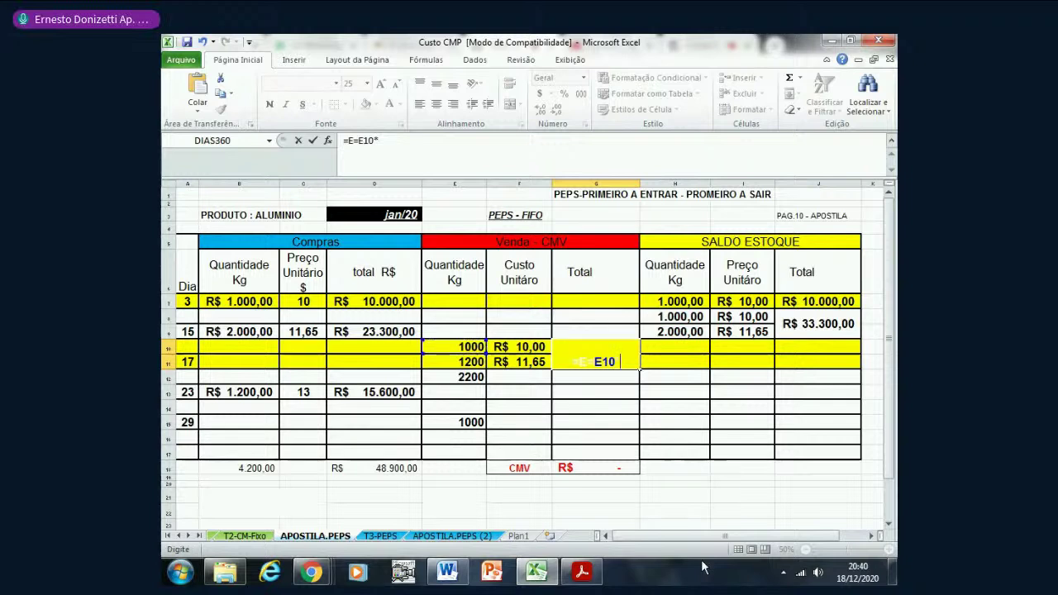
click(514, 347)
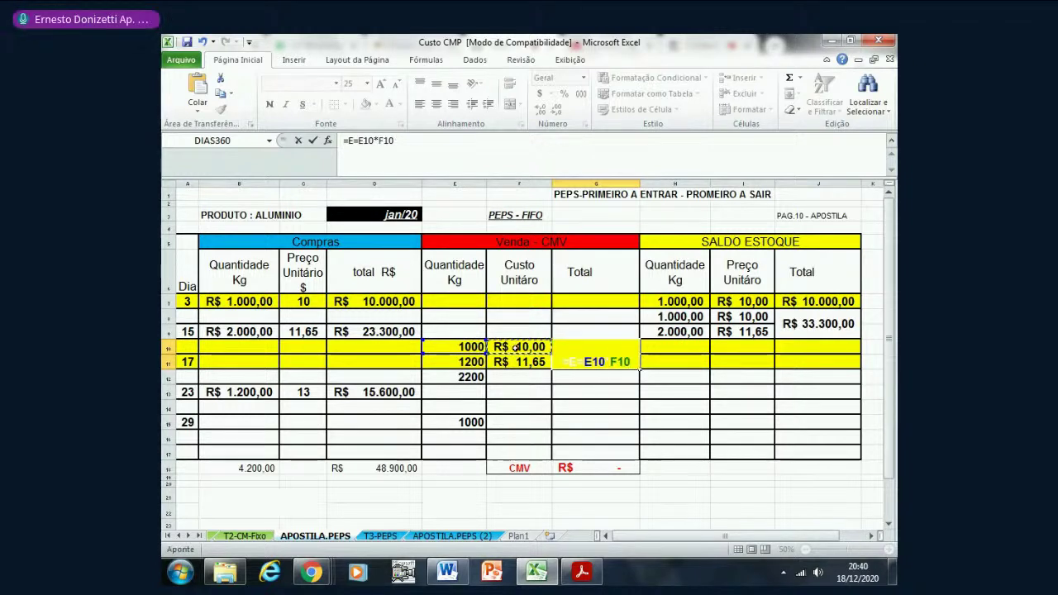
text())
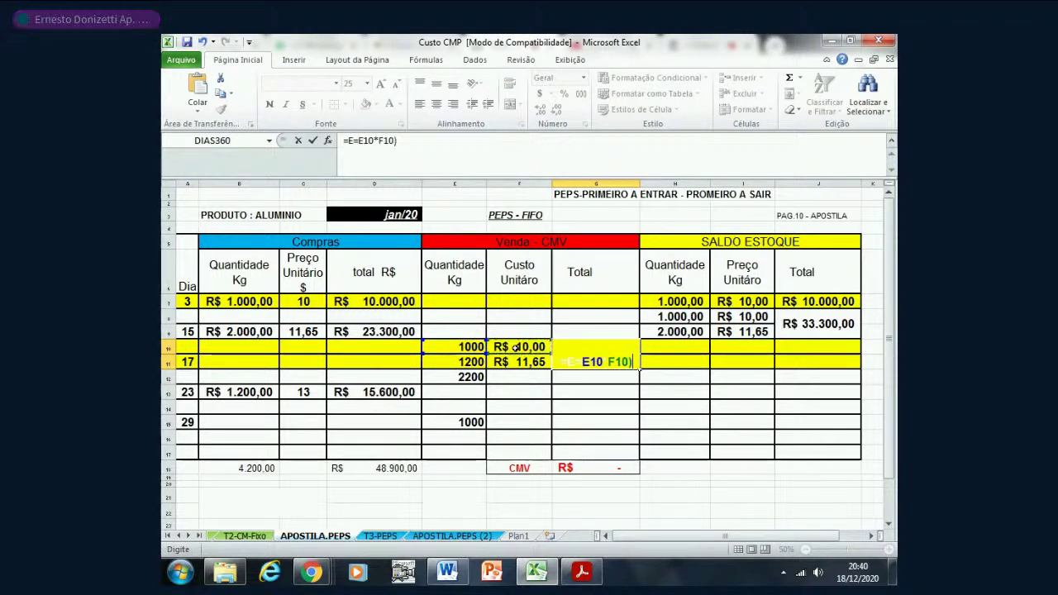
text(+)
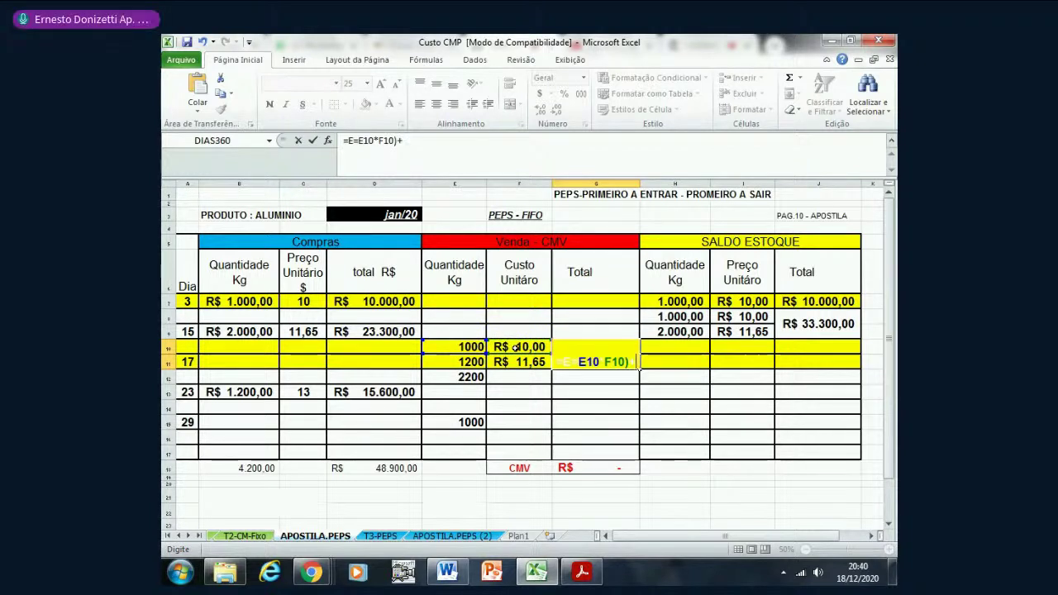
click(455, 362)
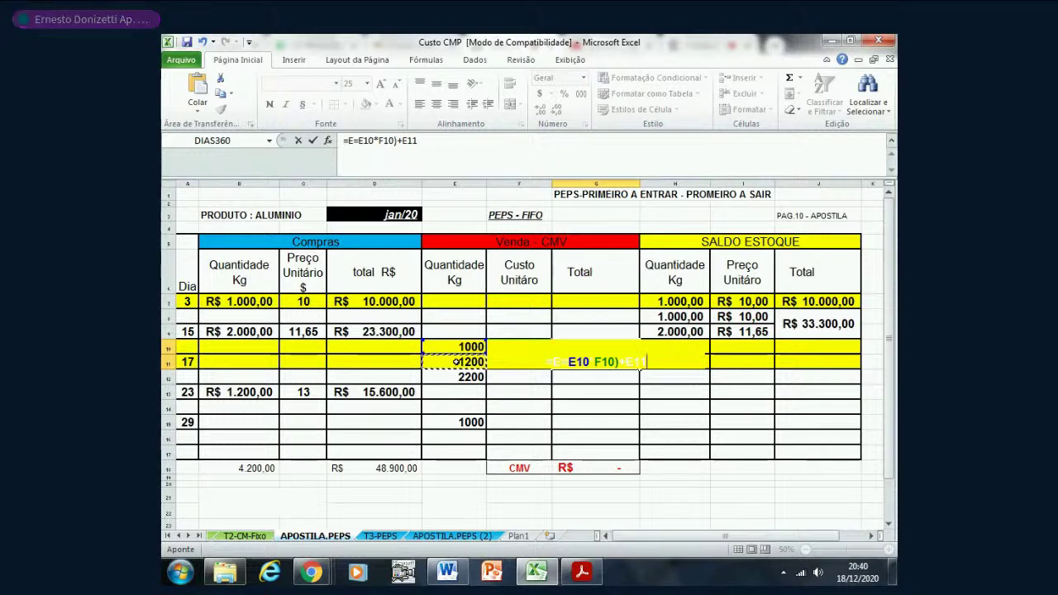
text(*)
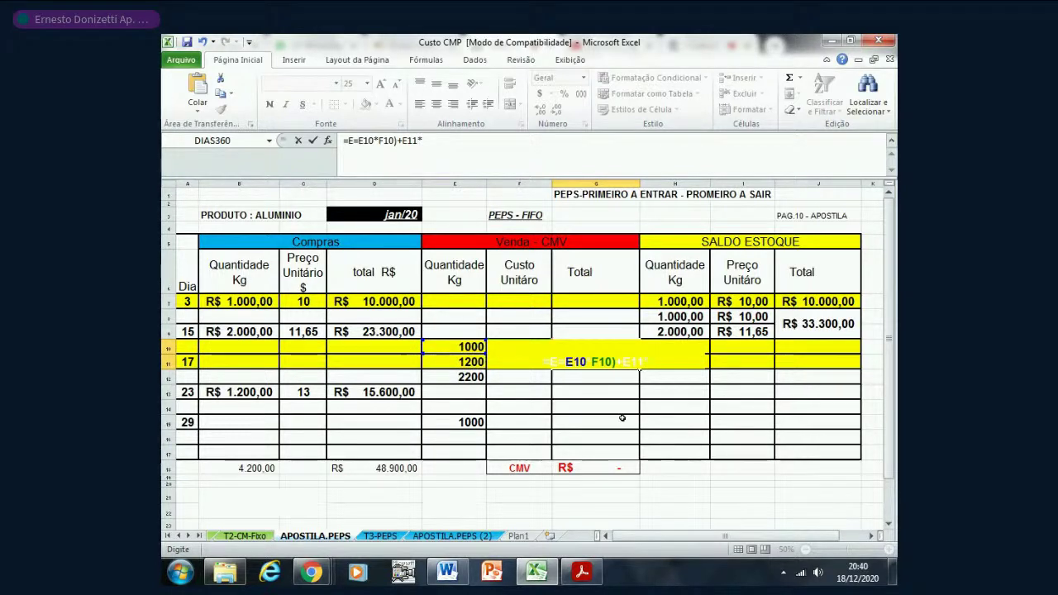
click(521, 348)
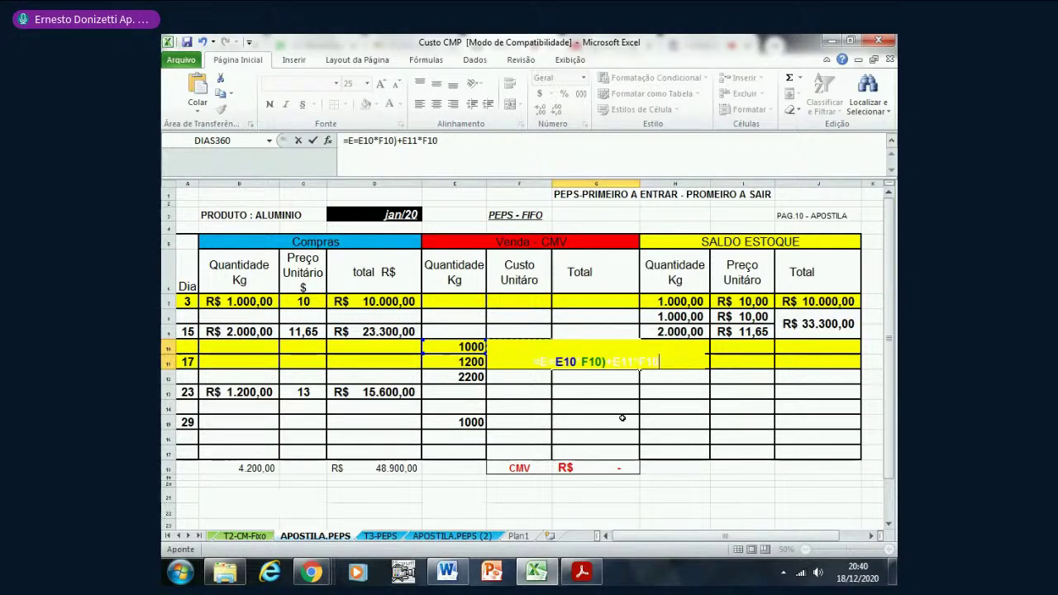
key(Right)
key(Left)
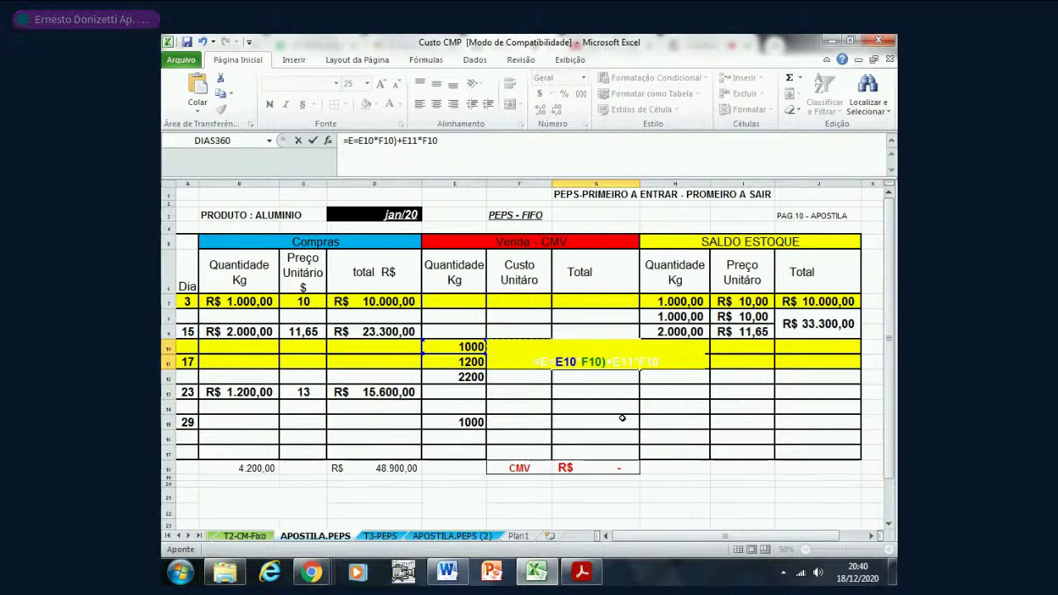
key(Down)
text())
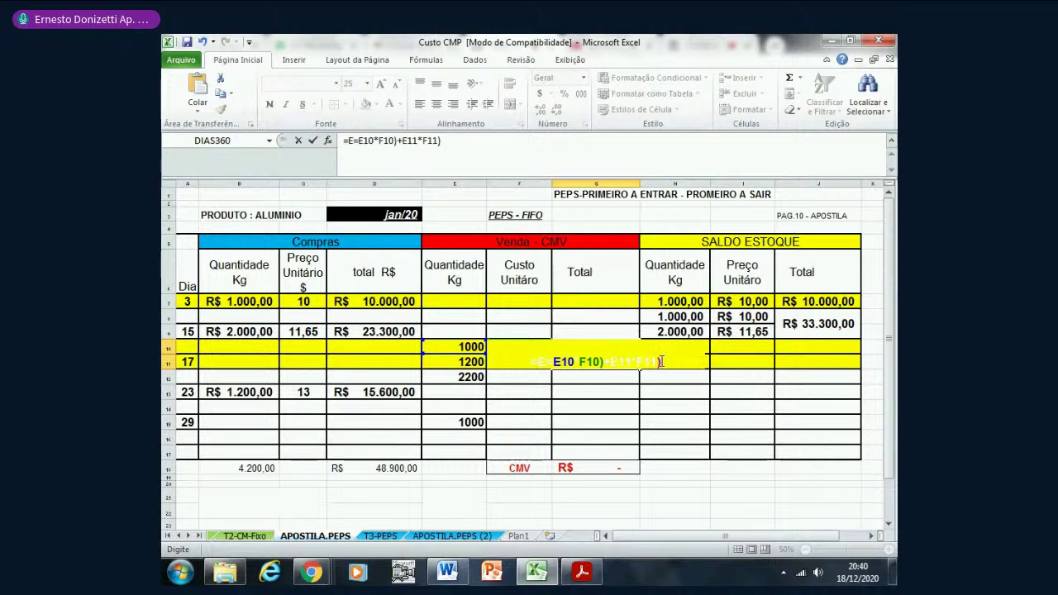
- Correct the day 17 sale total formula in G10 to =(E10*F10)+(E11*F11)
drag(494, 365, 691, 375)
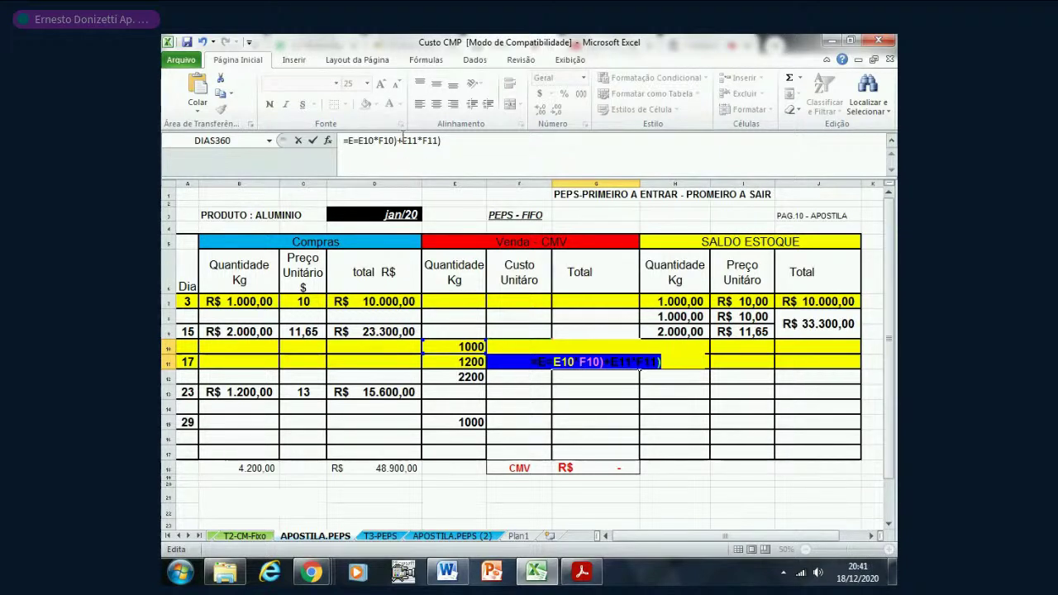
click(399, 141)
text(()
key(Left)
key(Left)
key(Left)
key(Left)
key(Left)
key(Left)
key(Left)
key(Left)
key(Left)
key(Left)
key(Left)
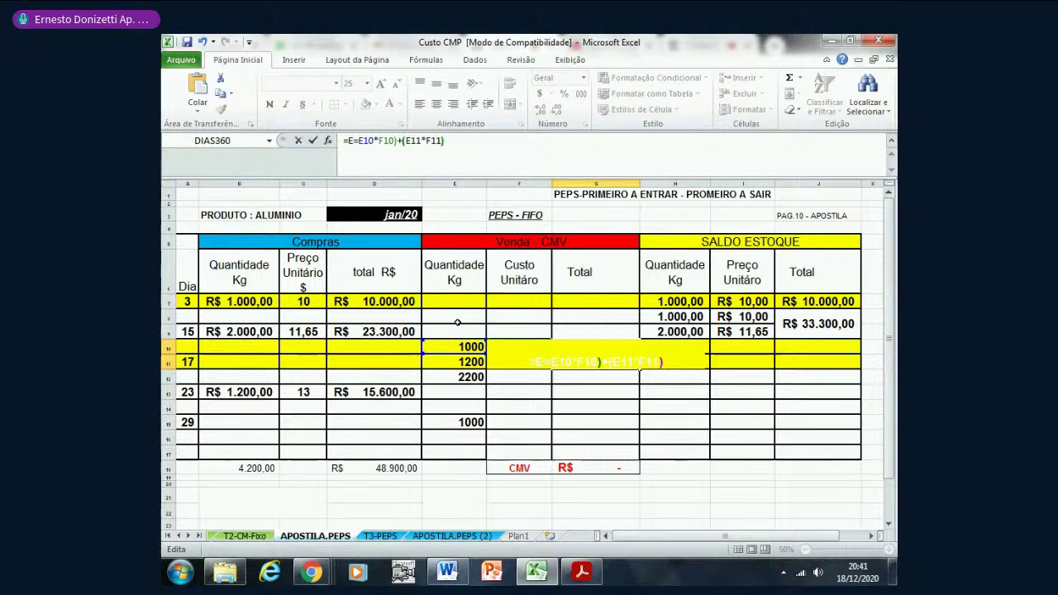
key(BackSpace)
key(BackSpace)
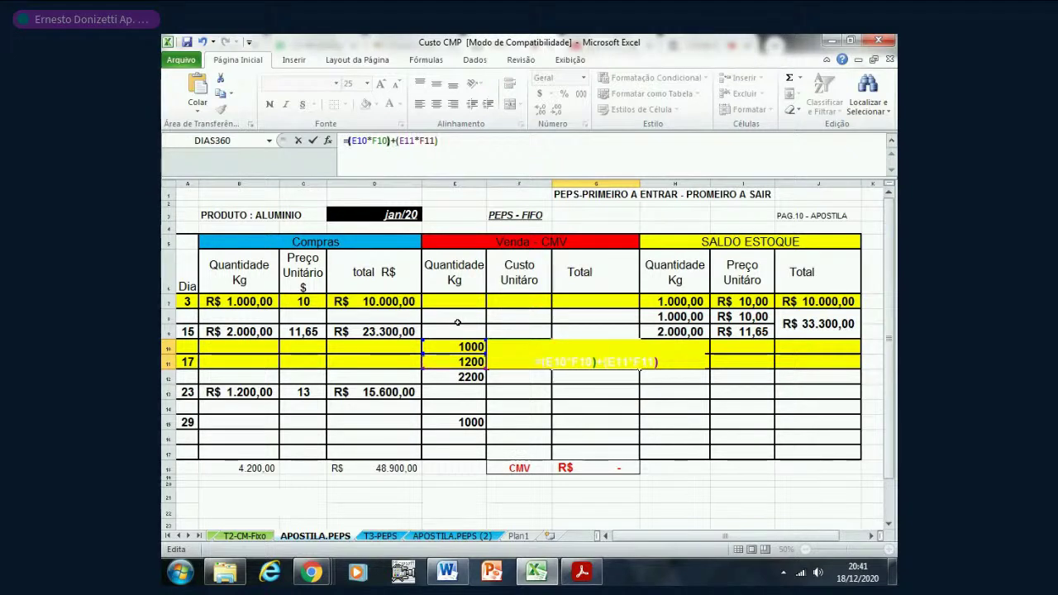
key(Return)
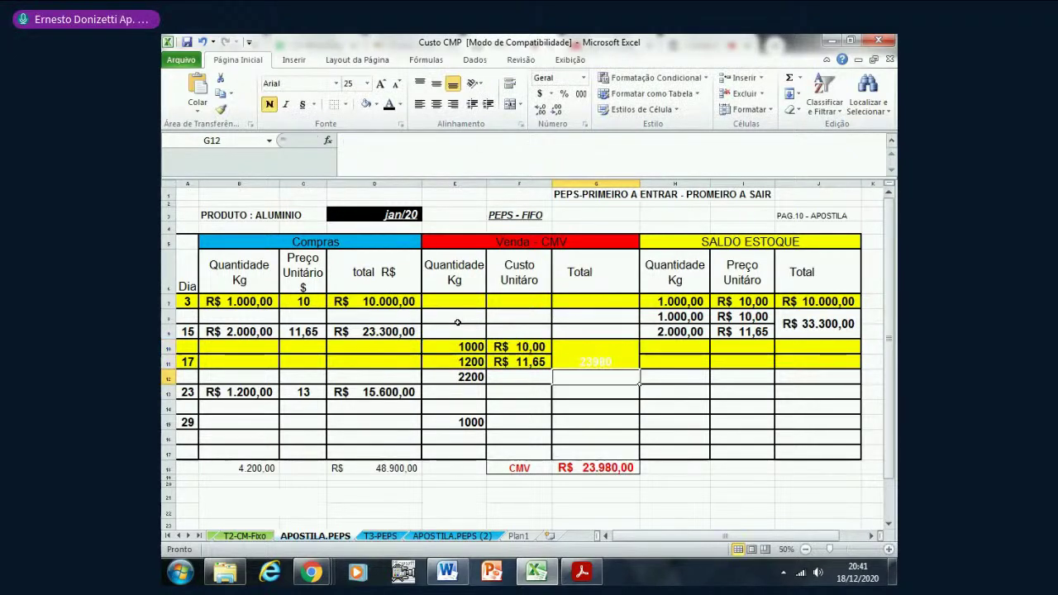
- Format the day 17 sale total in G10 as R$ currency with black text, centred vertically
click(591, 354)
click(542, 93)
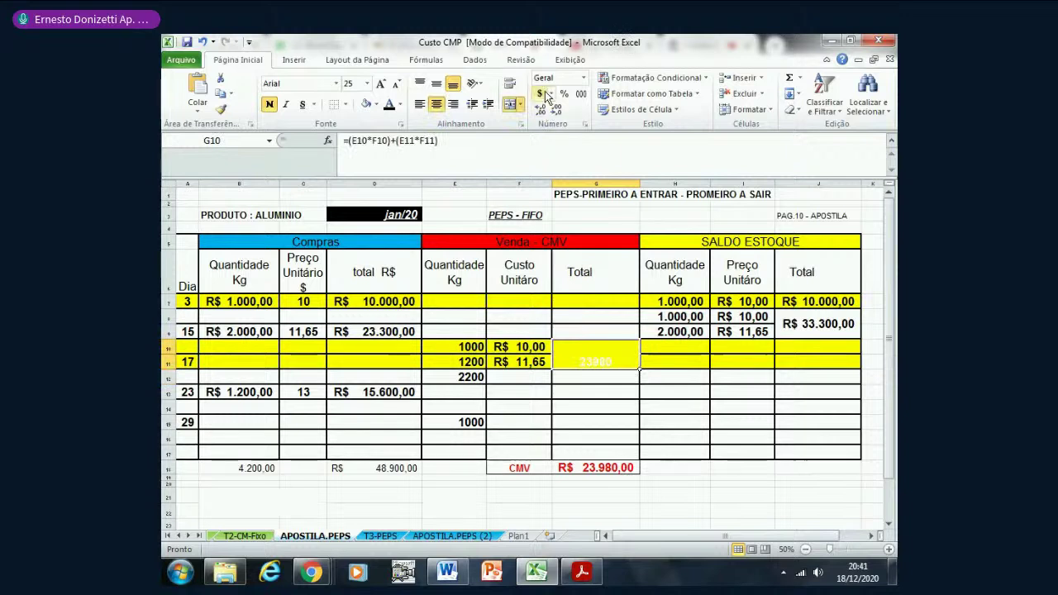
click(389, 104)
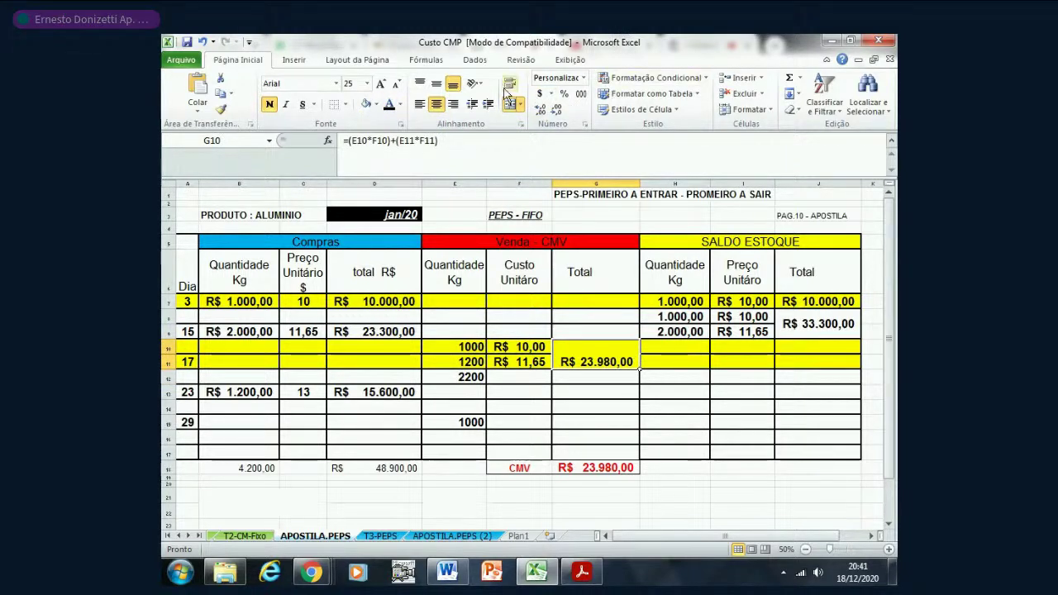
click(440, 85)
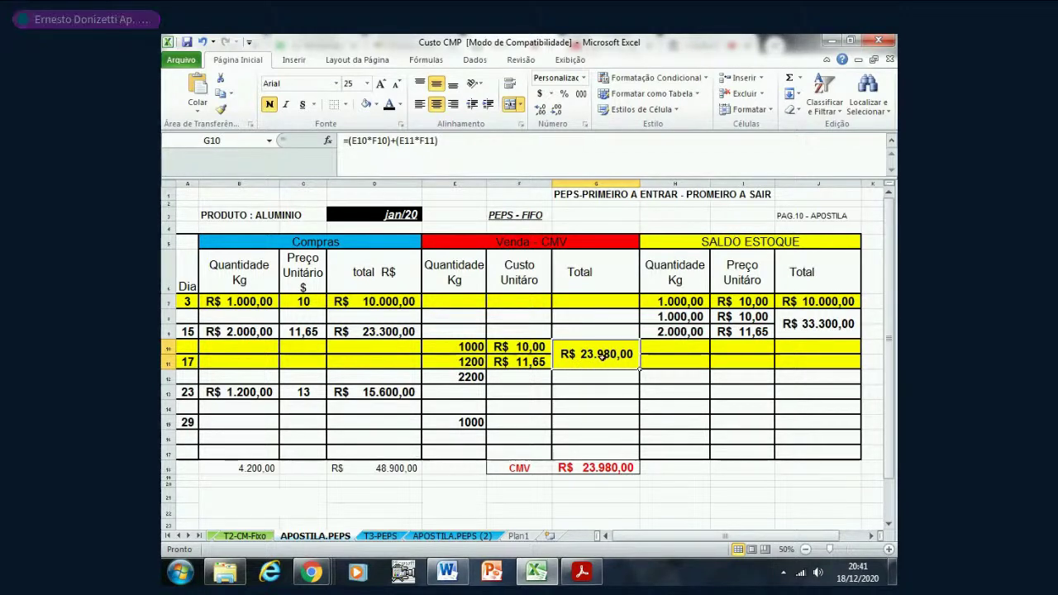
- Enter 0 in H10 and 10 in I10 as the first day 17 stock balance layer's quantity and unit price
click(679, 354)
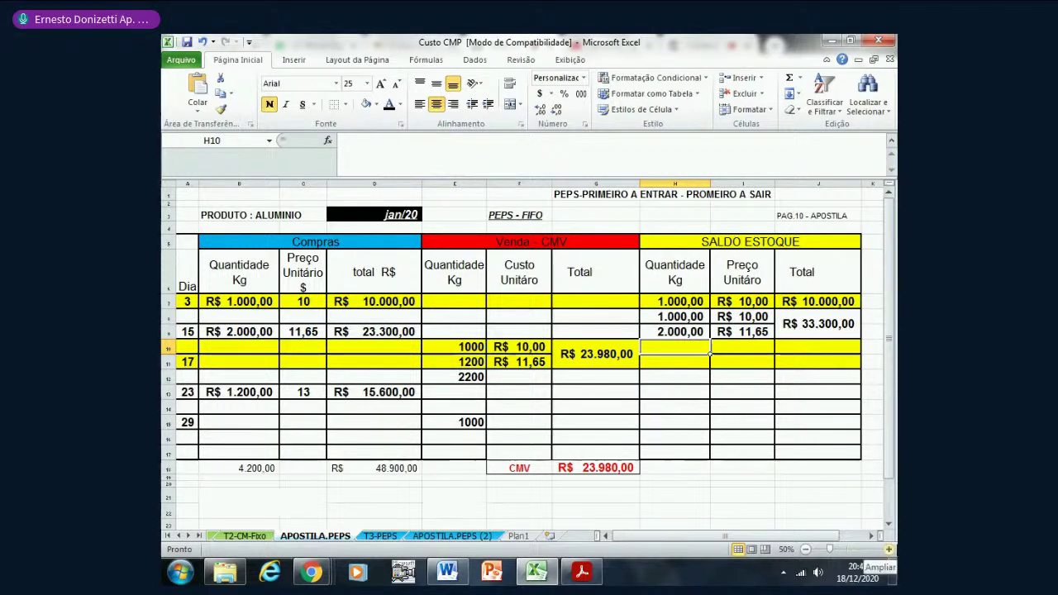
text(0)
key(Tab)
text(10)
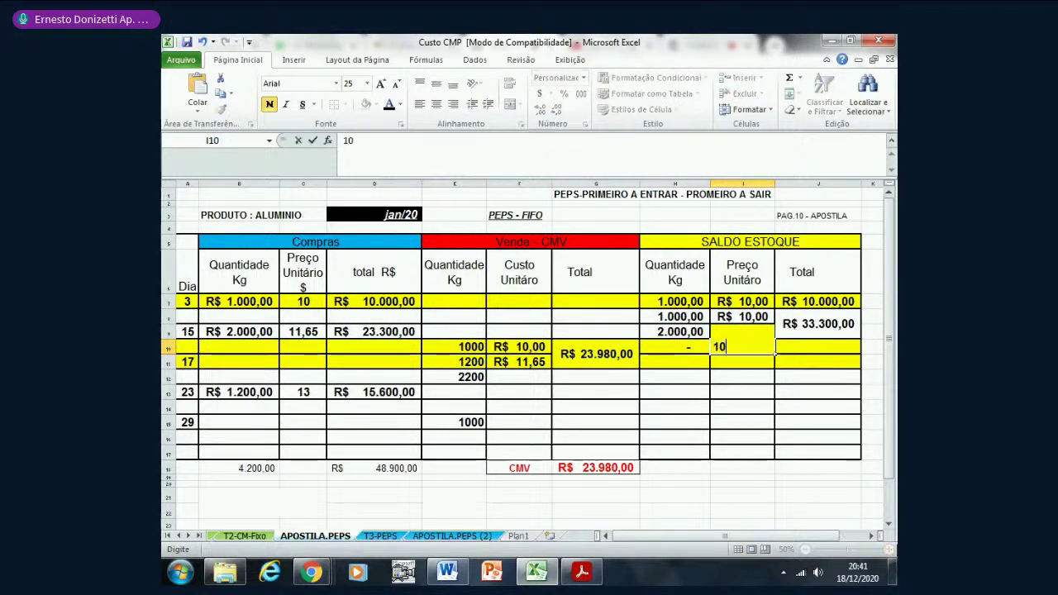
key(Return)
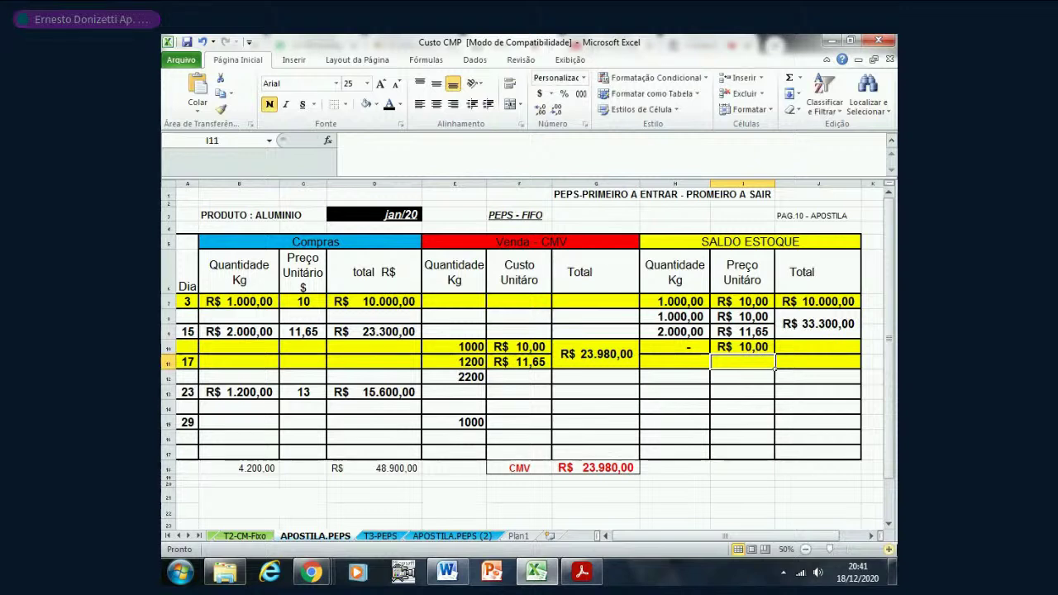
- Enter 800 in H11 and 11,65 in I11 as the second day 17 stock balance layer
click(674, 361)
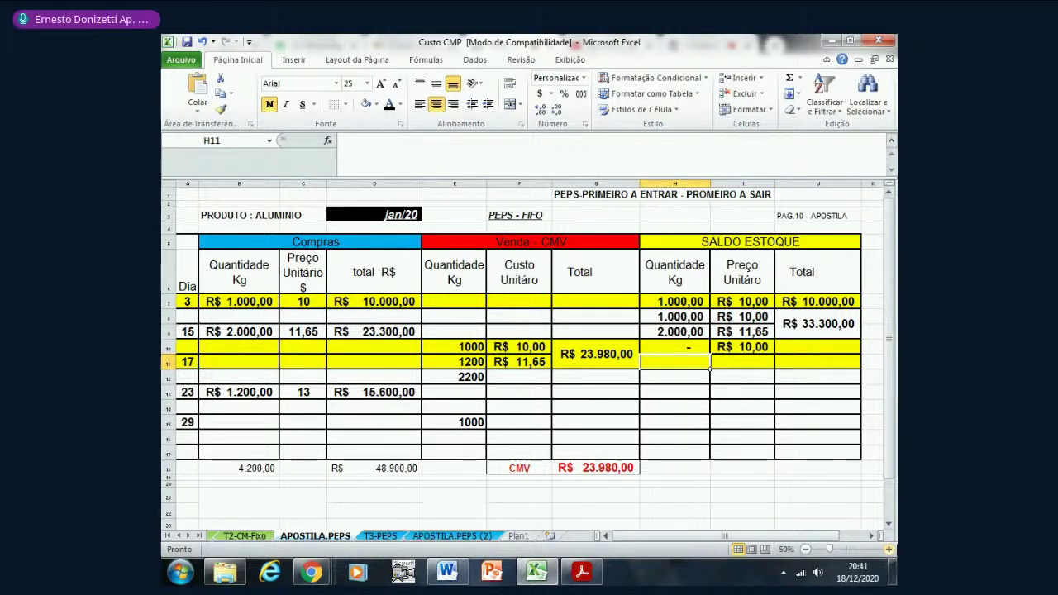
text(800)
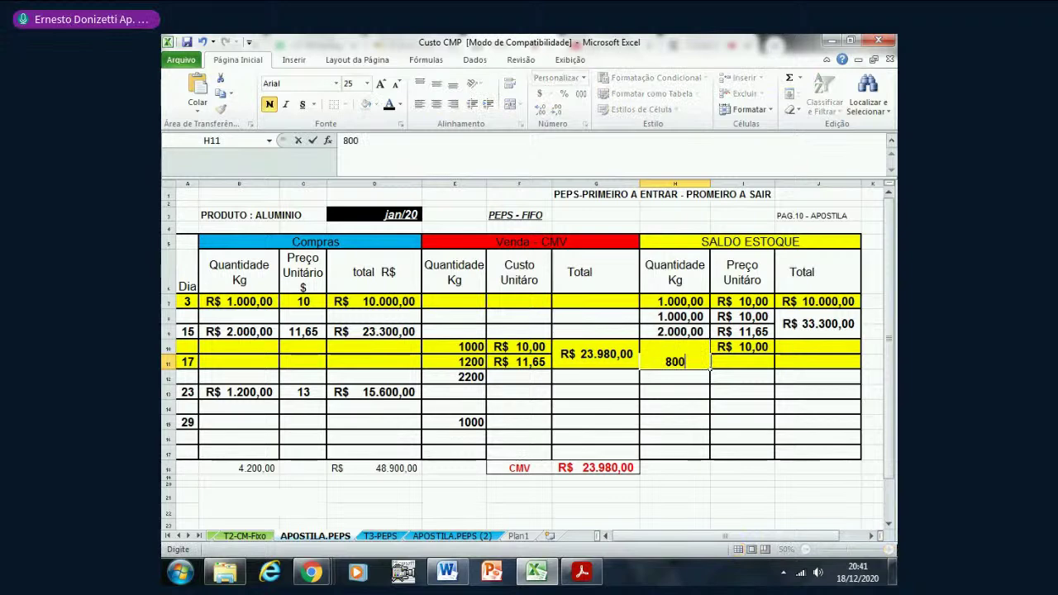
key(Tab)
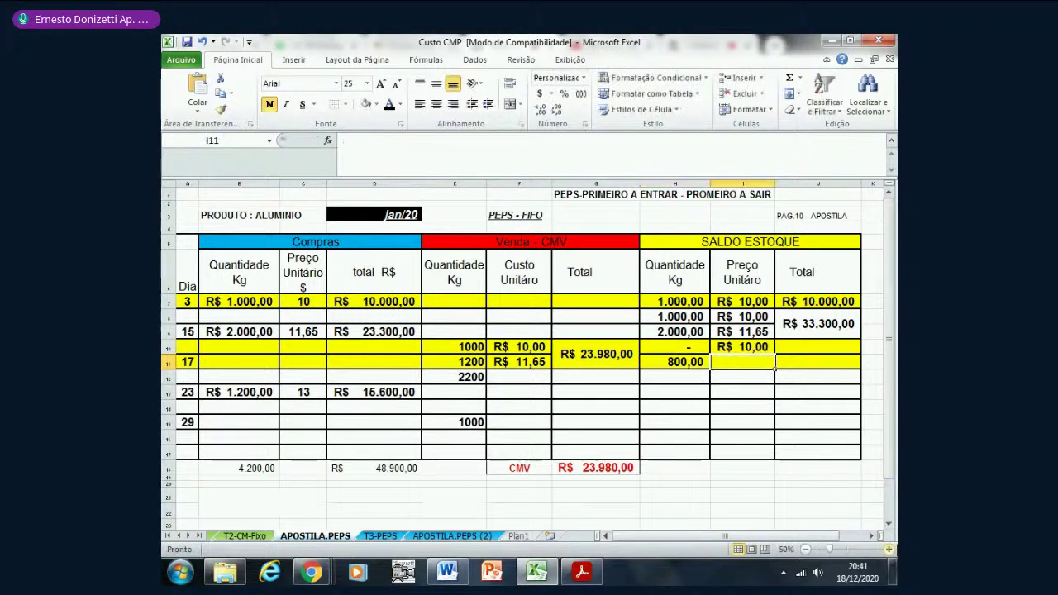
text(11,65)
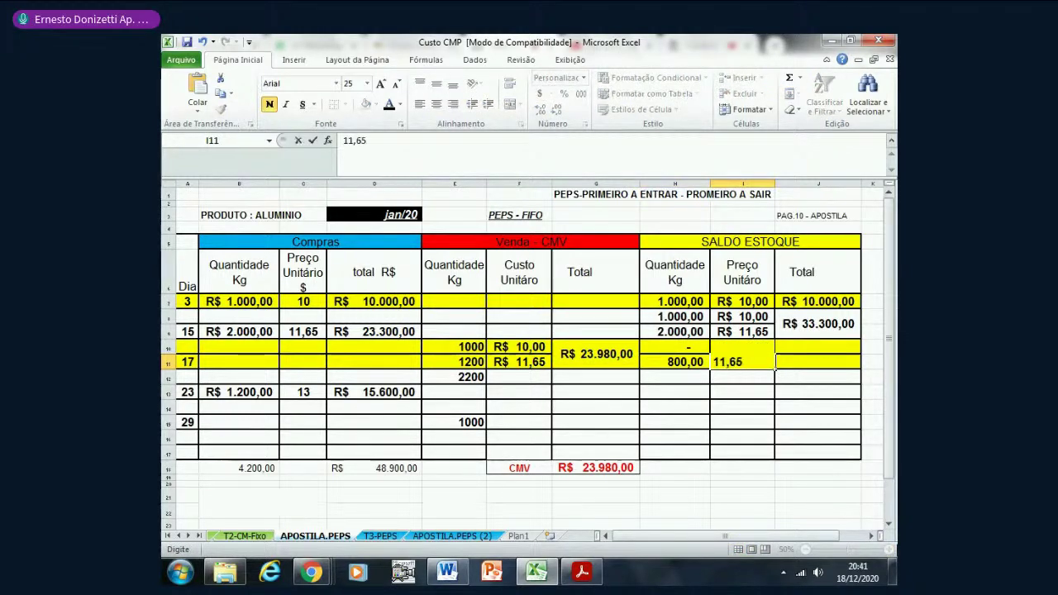
key(Return)
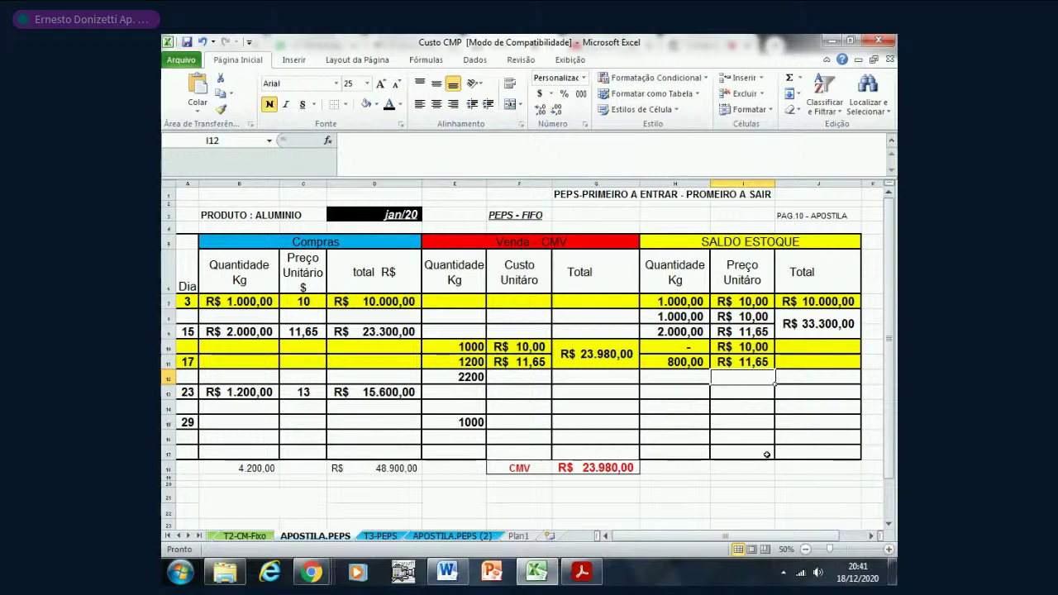
- Merge J10:J11 and enter the day 17 stock balance total as =J8-G10, centred vertically
drag(823, 348, 822, 354)
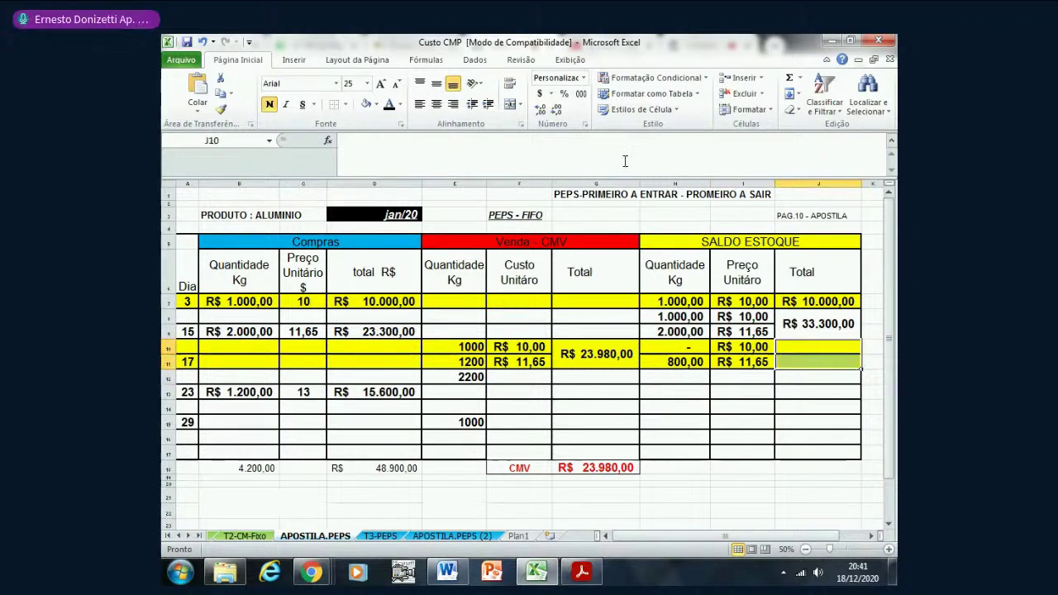
click(513, 104)
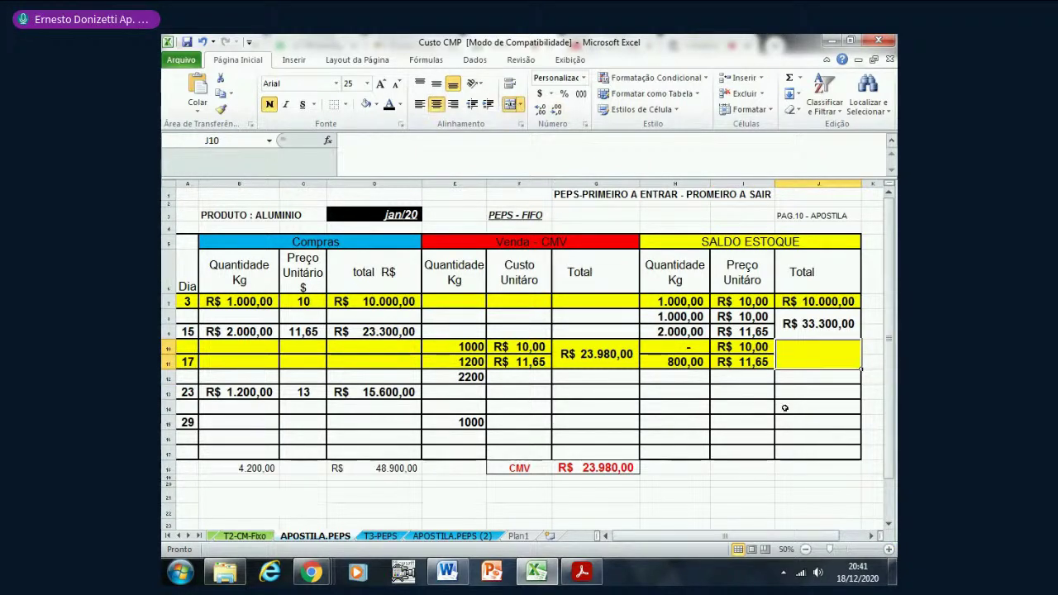
text(=)
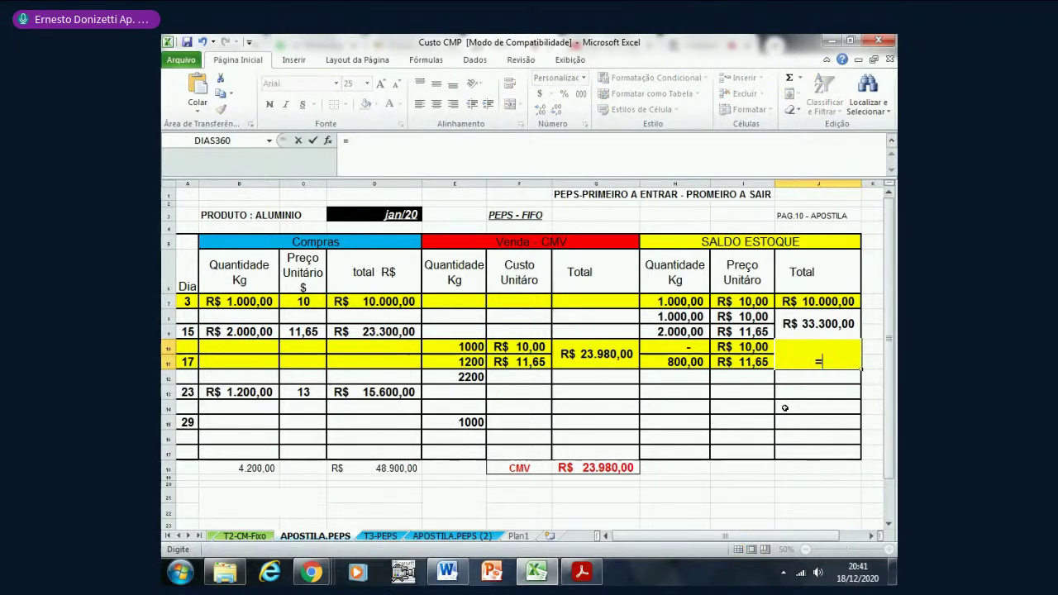
key(Up)
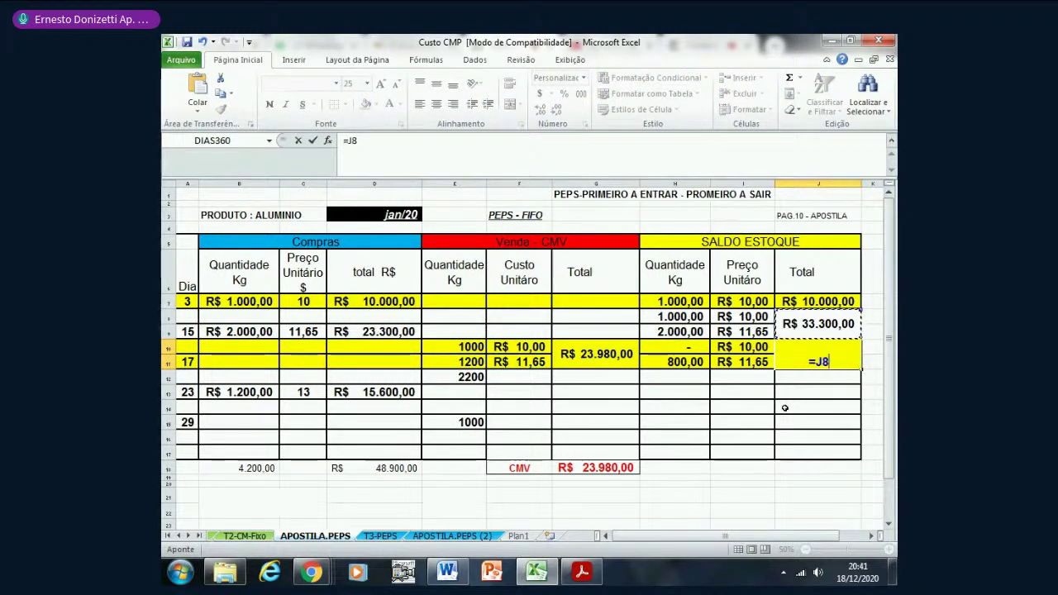
text(-)
click(628, 354)
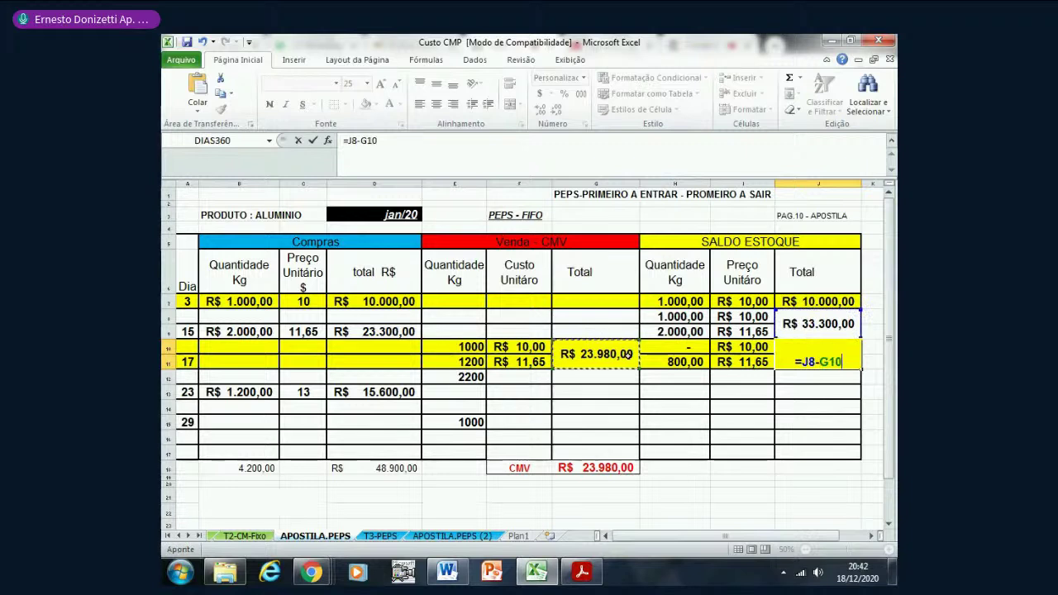
key(Return)
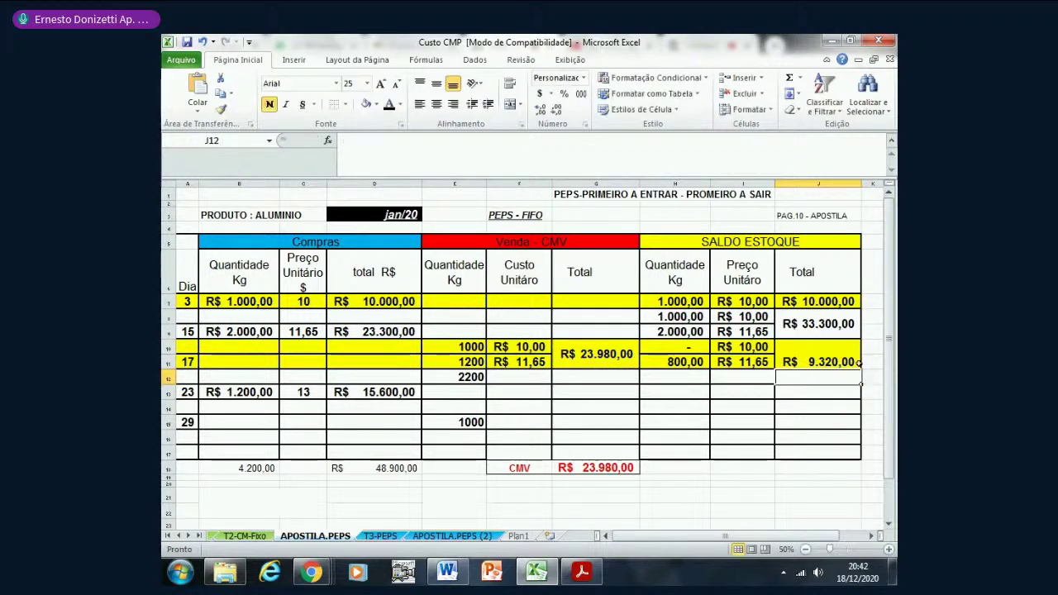
click(839, 357)
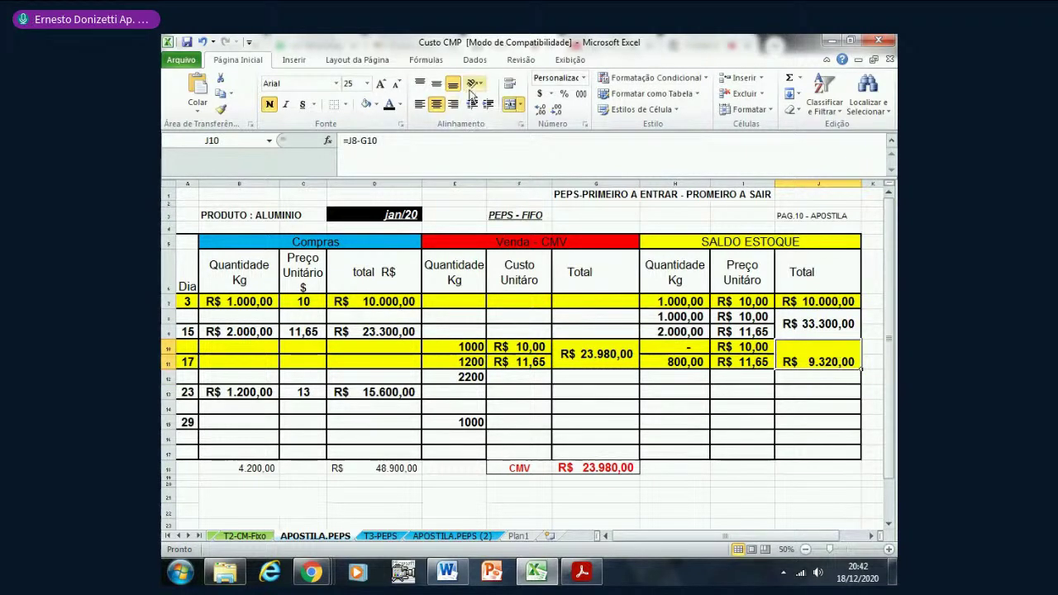
click(436, 83)
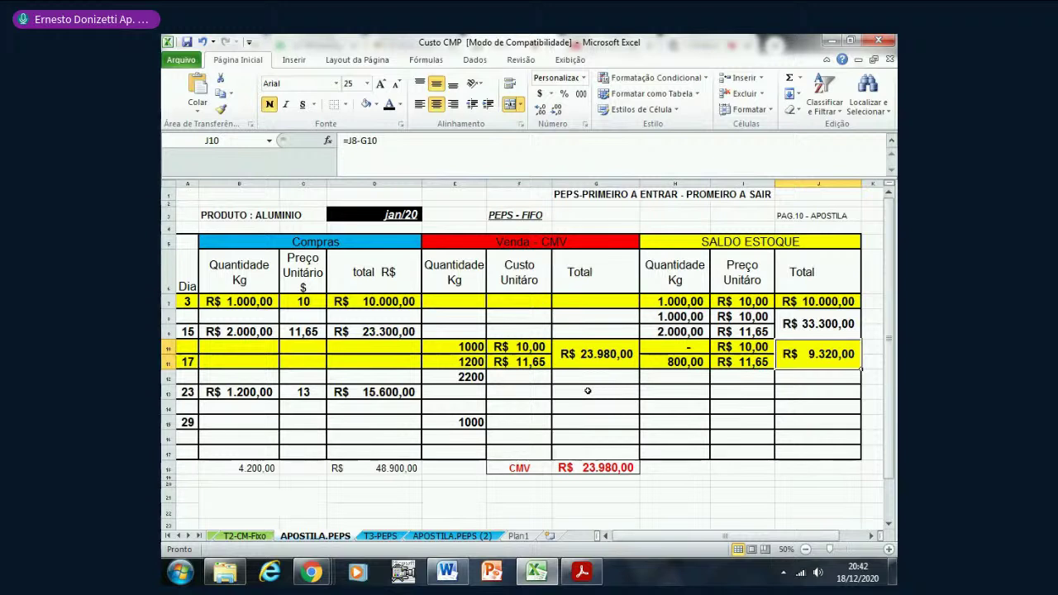
- Colour the day 17 sale entries in A10:G11 red, including the day number and the sale total
click(605, 348)
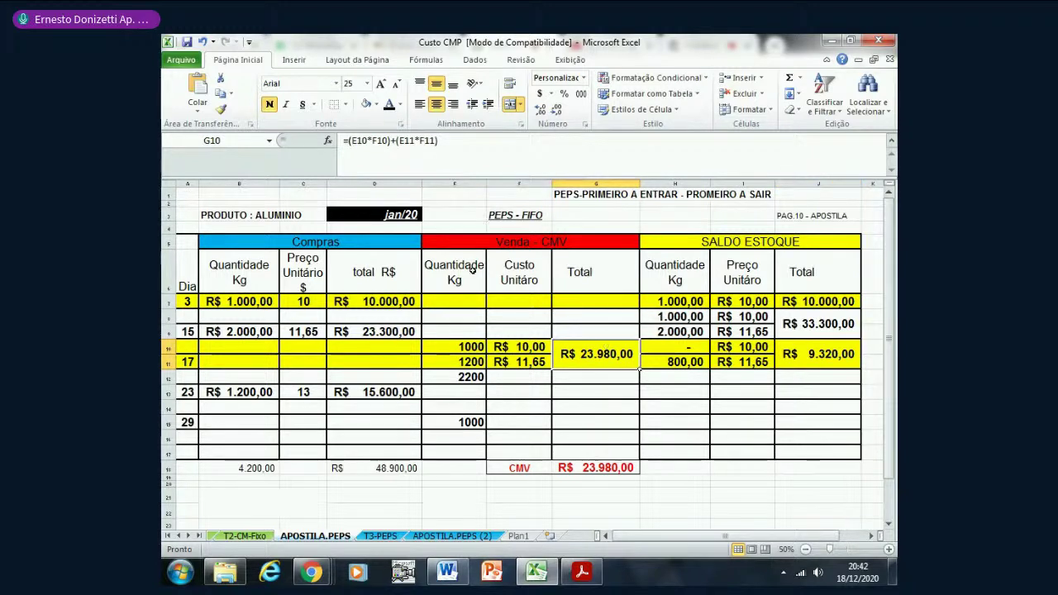
click(400, 104)
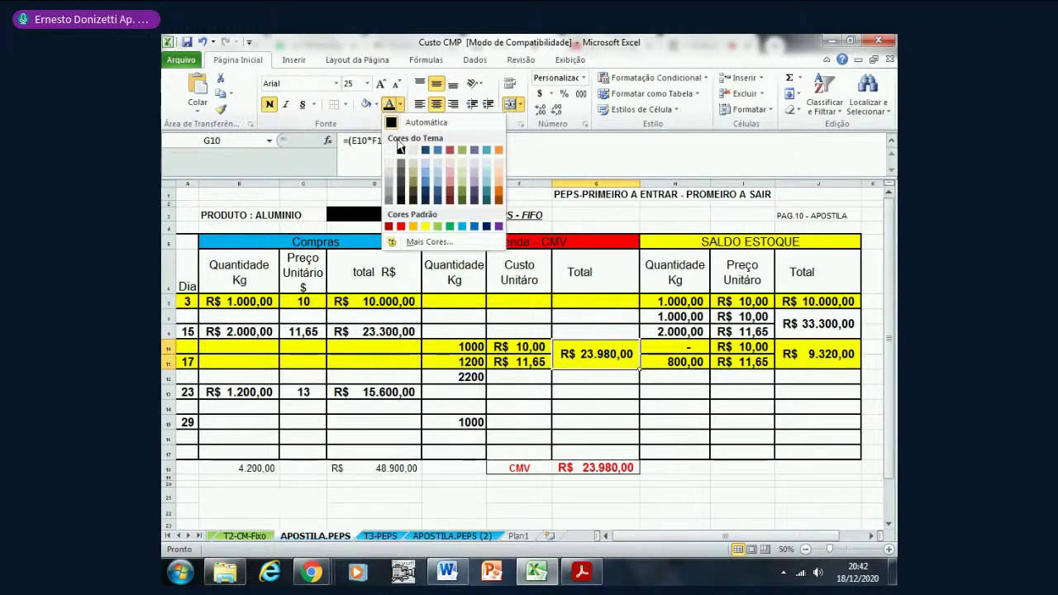
click(400, 226)
click(202, 361)
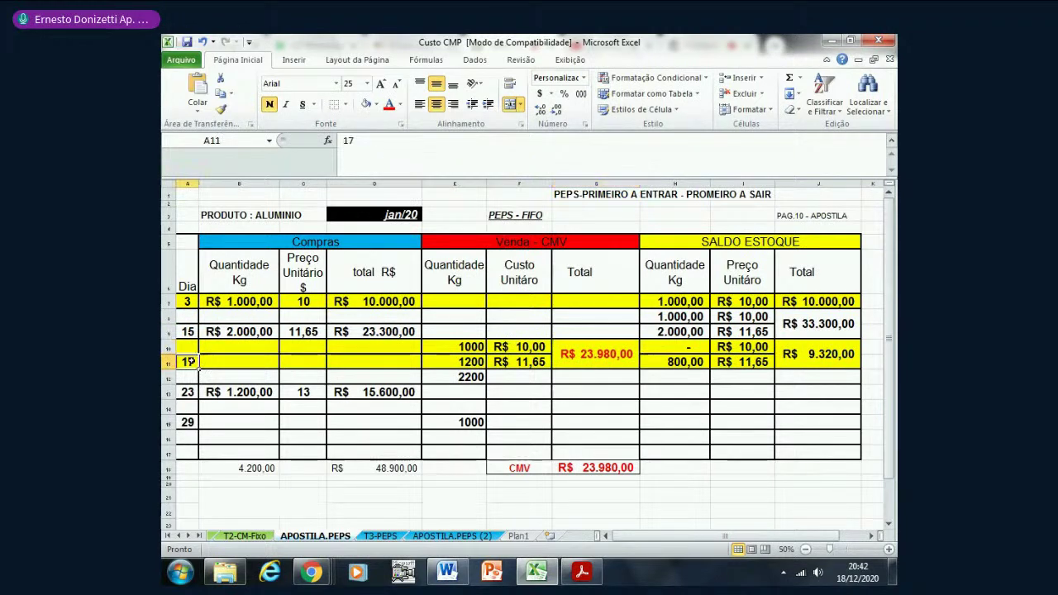
click(386, 109)
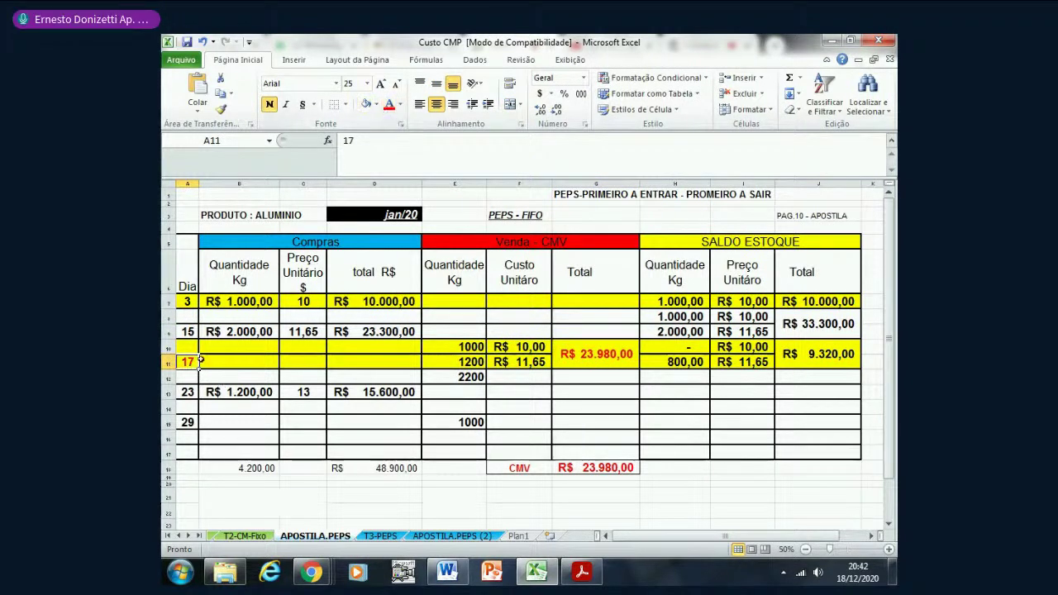
drag(189, 346, 635, 365)
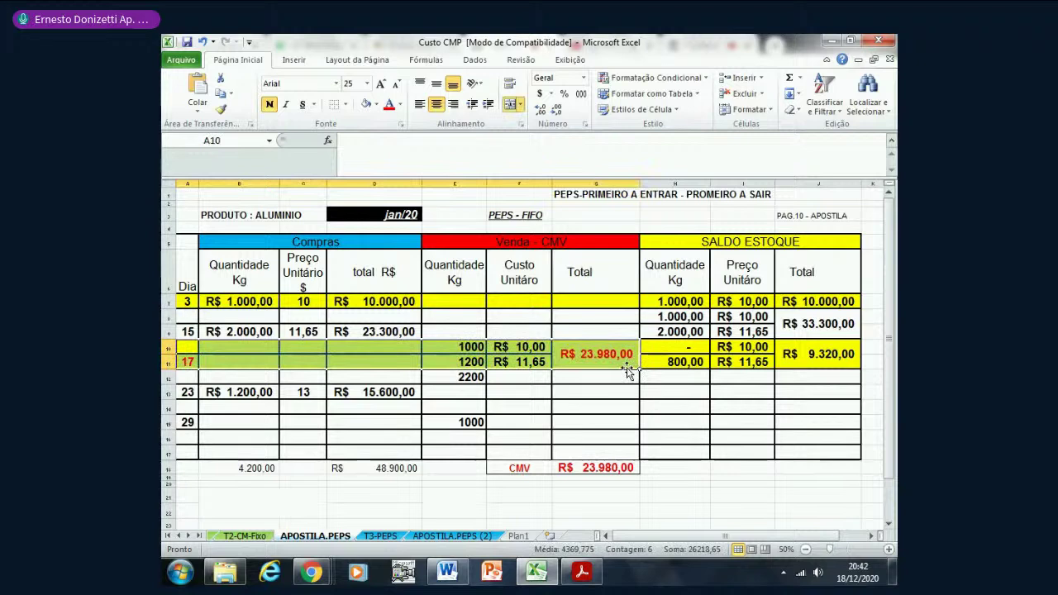
click(386, 109)
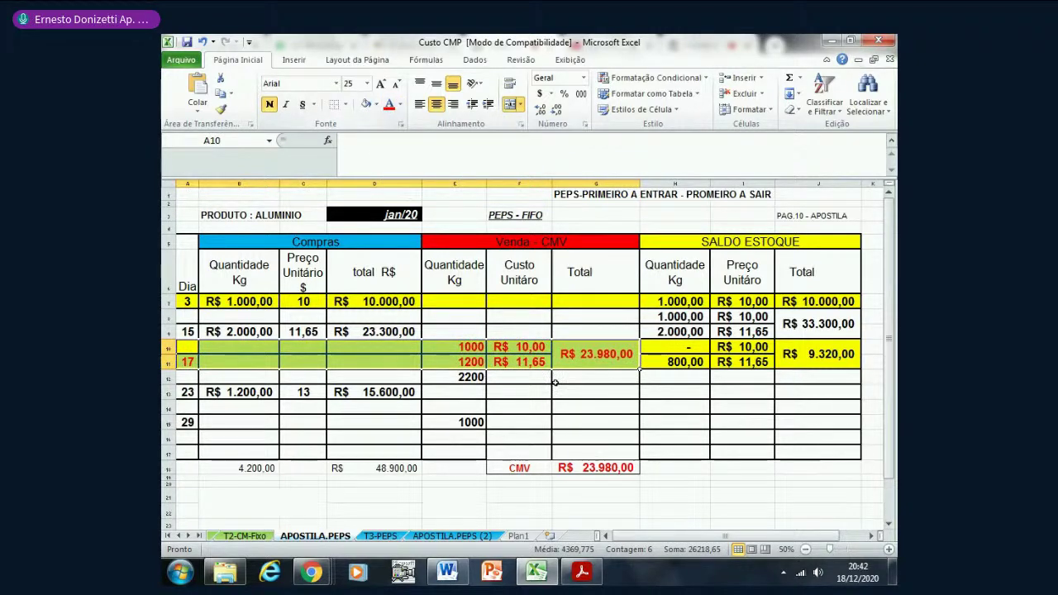
click(679, 491)
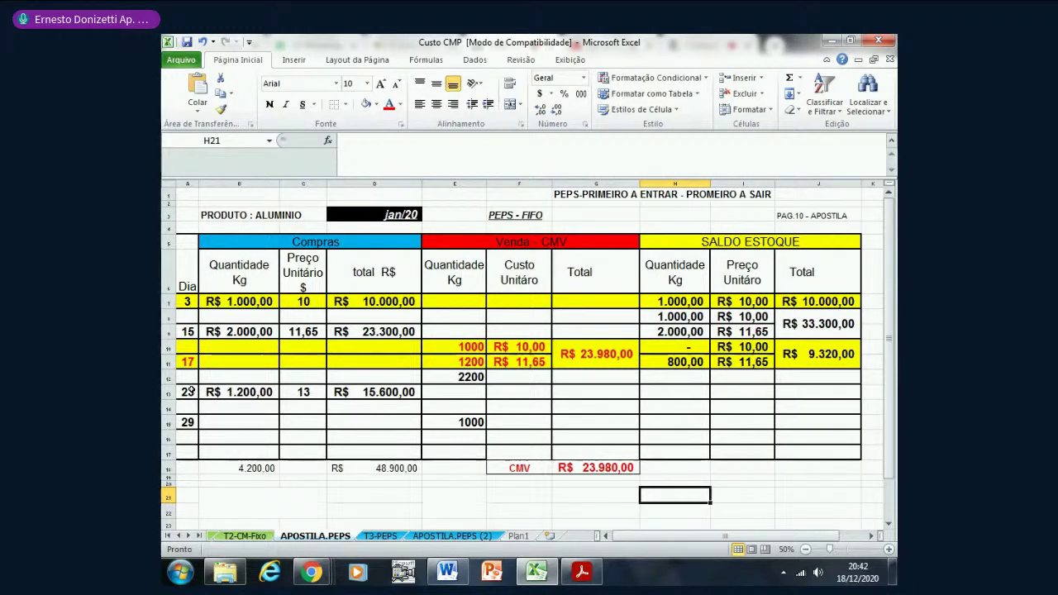
- Fill the day 29 rows, A14:J15, with yellow
drag(188, 391, 859, 411)
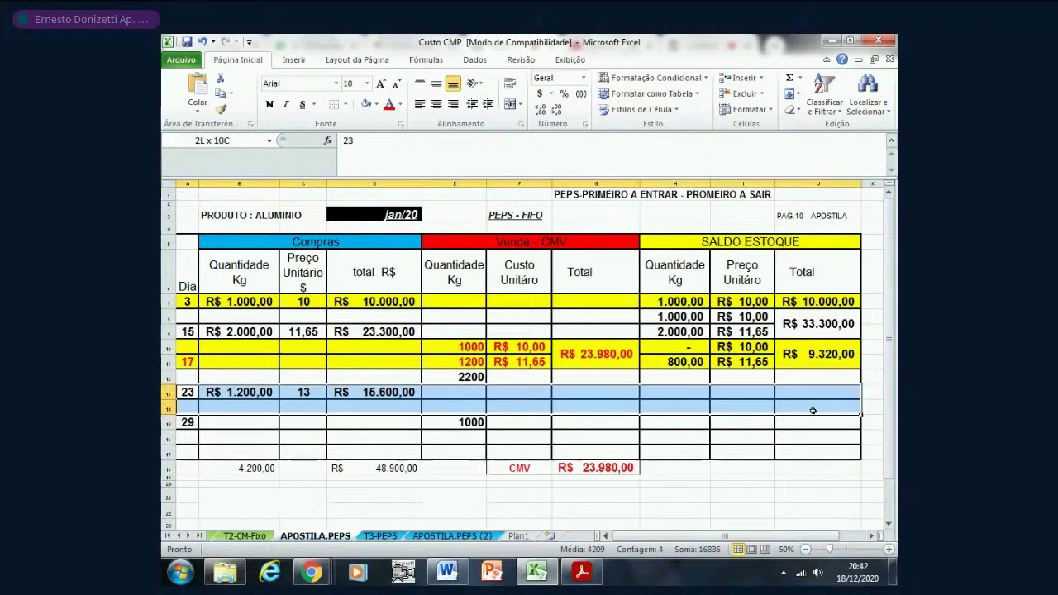
click(362, 388)
drag(195, 409, 797, 414)
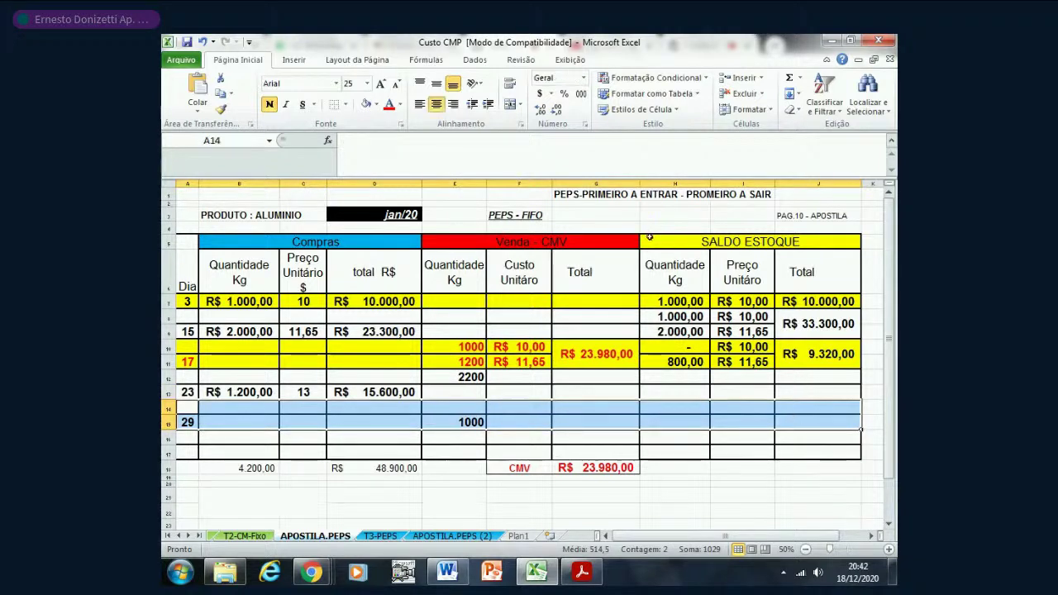
click(376, 105)
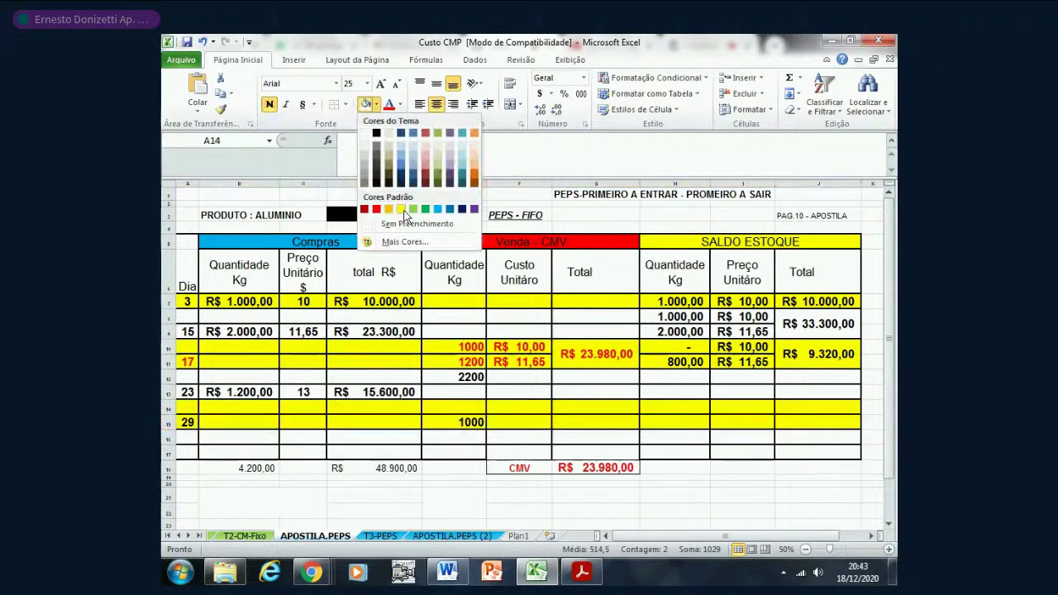
click(401, 210)
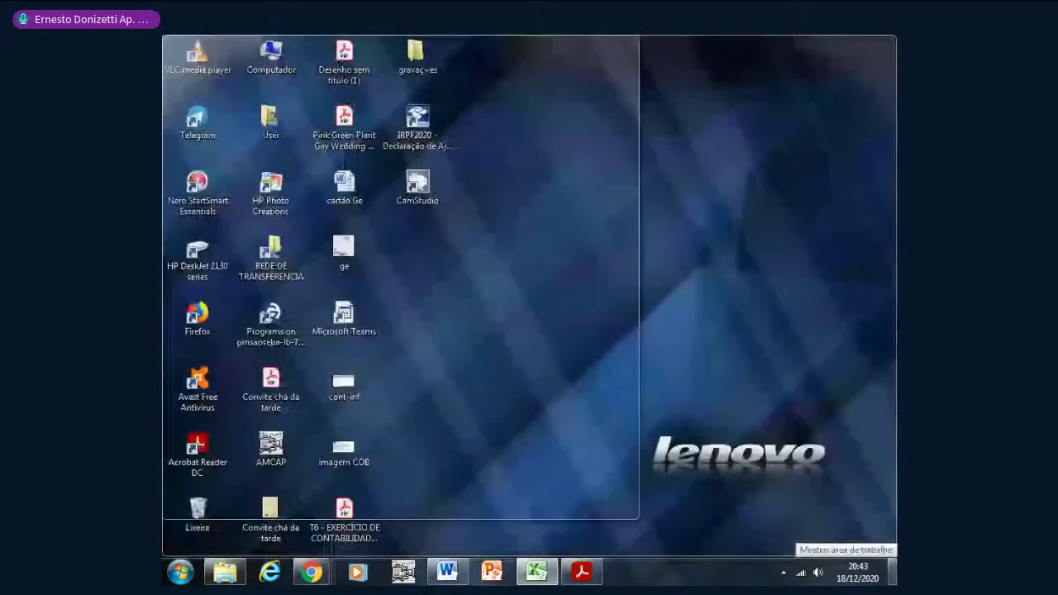
- Enter 800 in H12 and 11,65 in I12 as the first day 23 stock balance layer
mouse_move(893, 570)
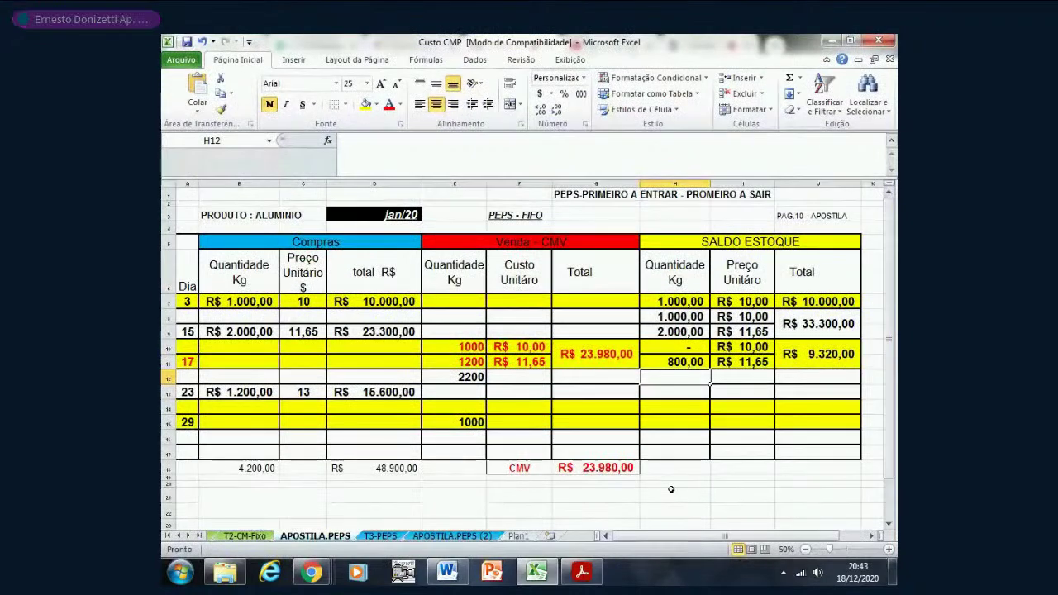
text(800)
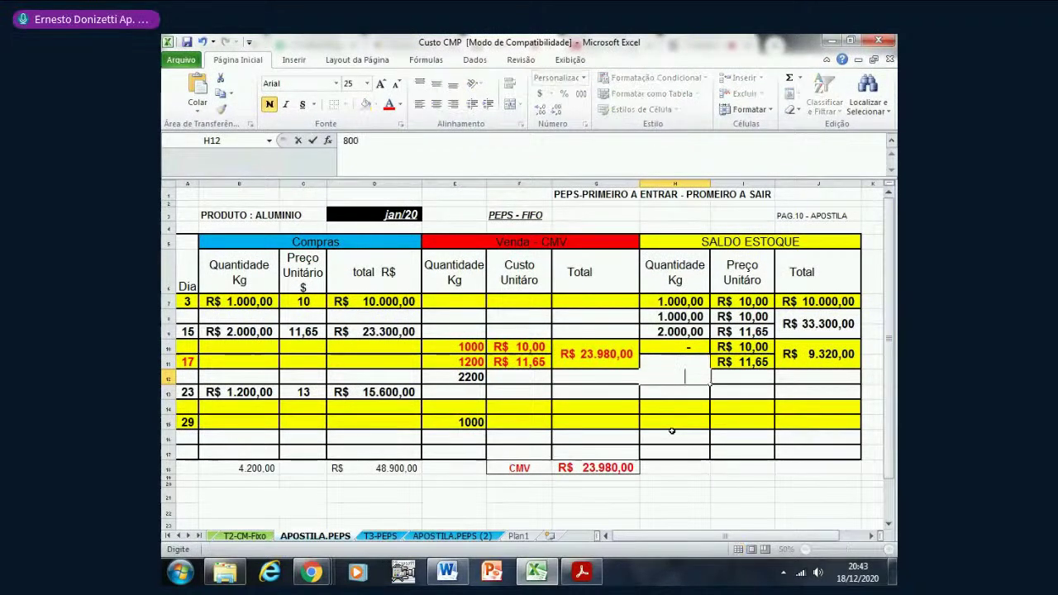
key(Tab)
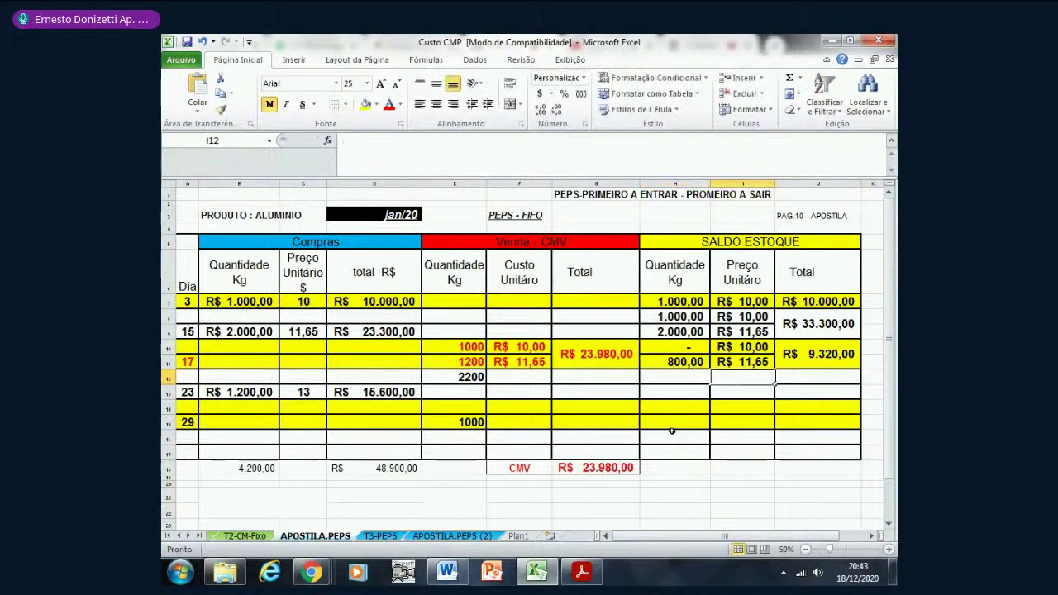
text(11,65)
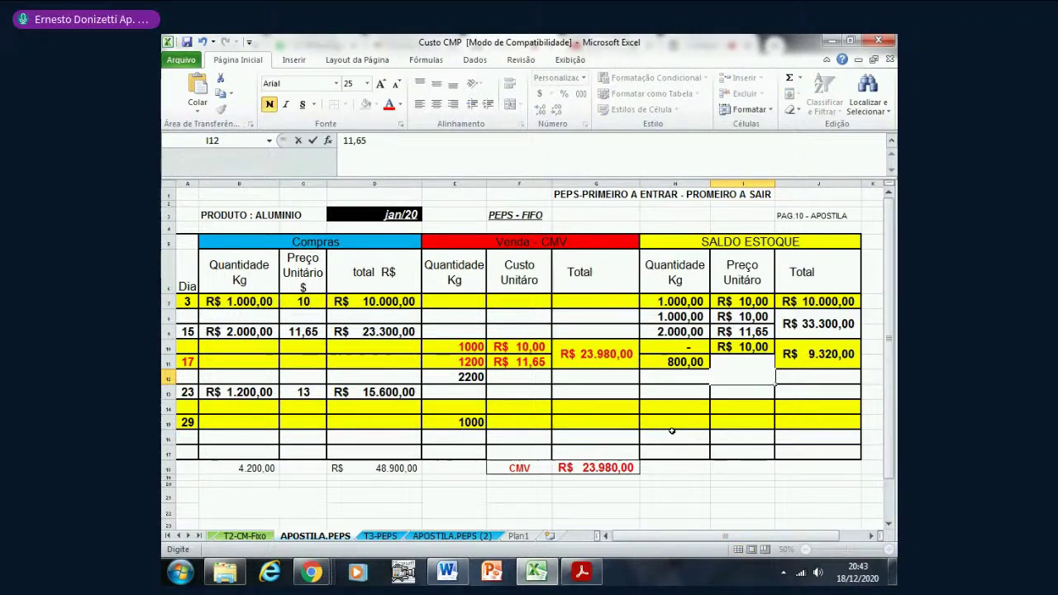
key(Down)
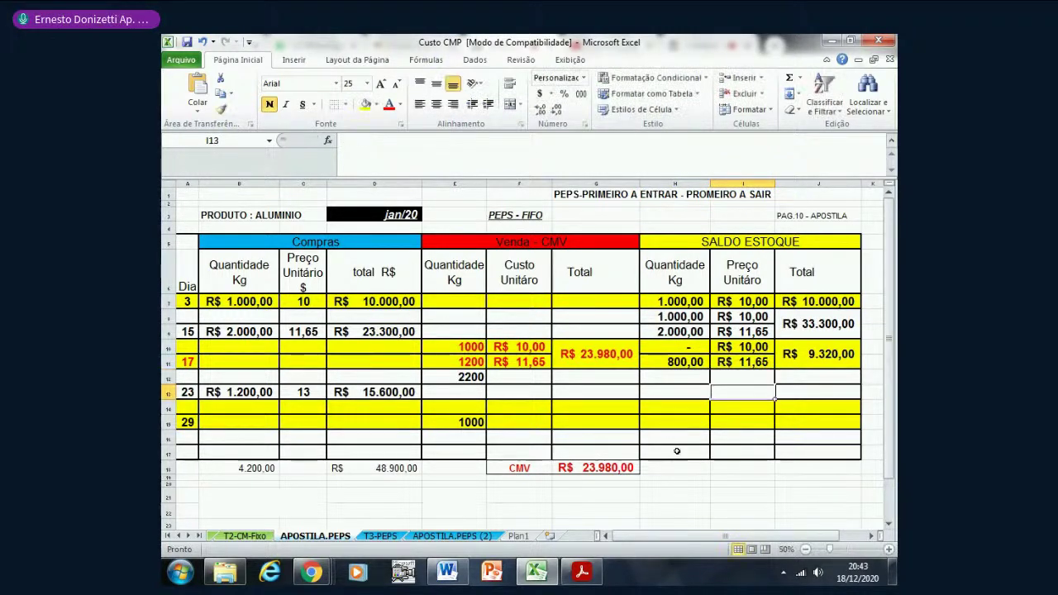
- Set the font colour of F12:J13 to automatic black
drag(521, 378, 826, 395)
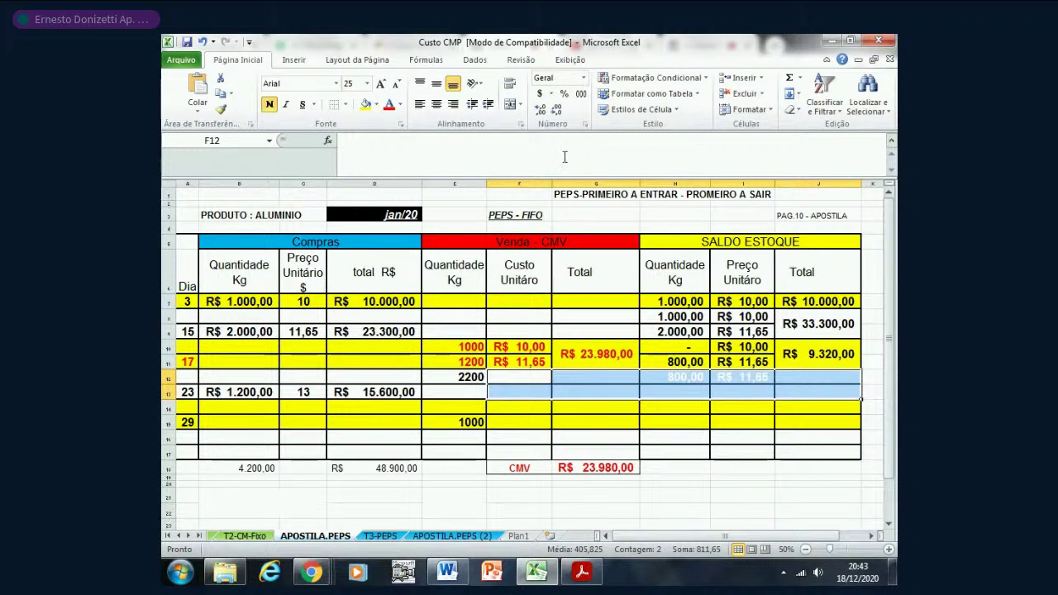
click(402, 108)
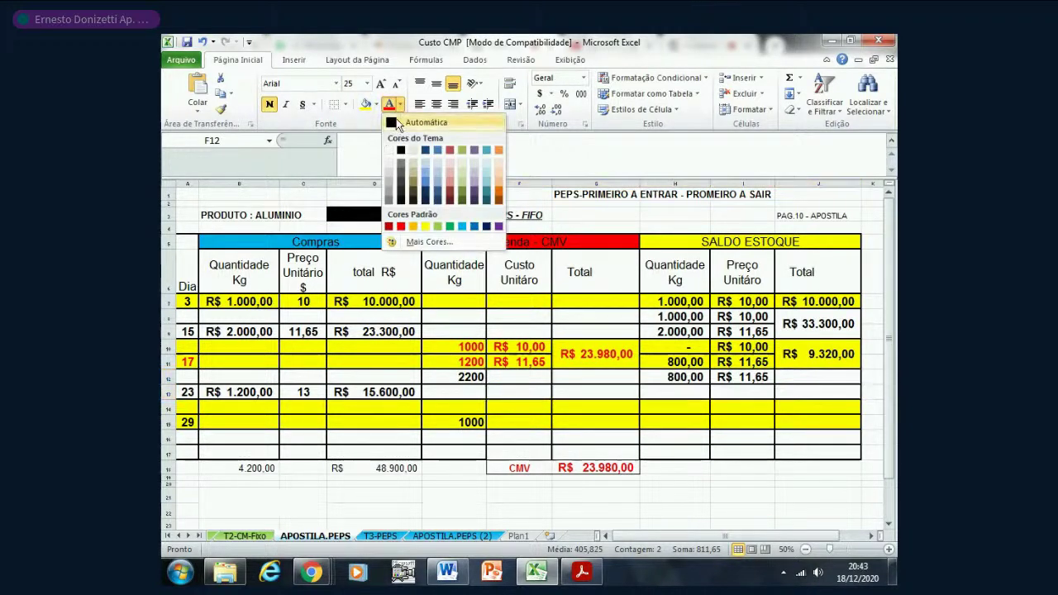
click(401, 122)
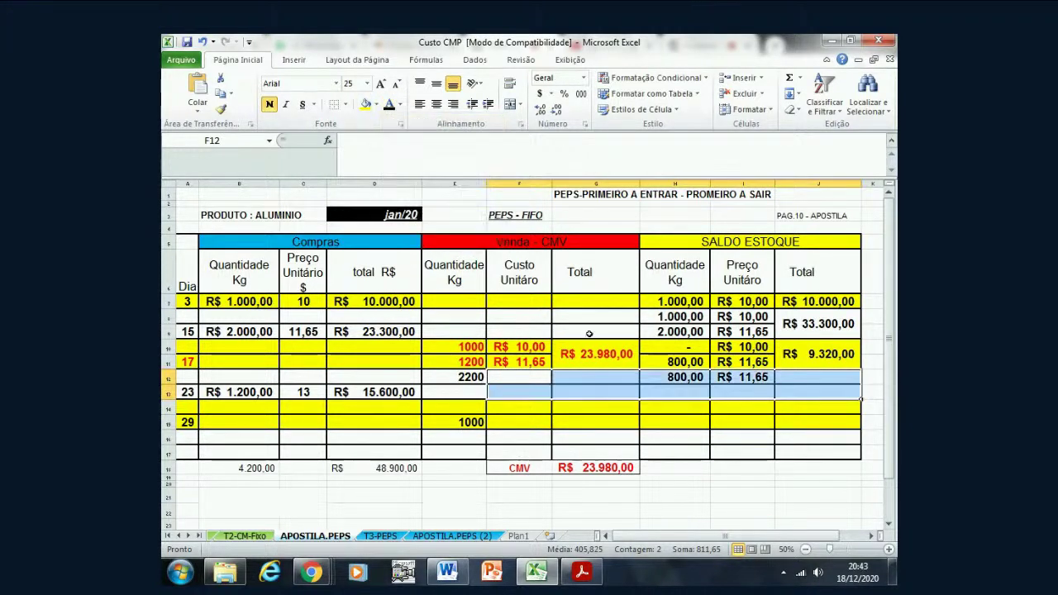
- Enter 1200 in H13 and 13 in I13 as the second day 23 stock balance layer
click(671, 394)
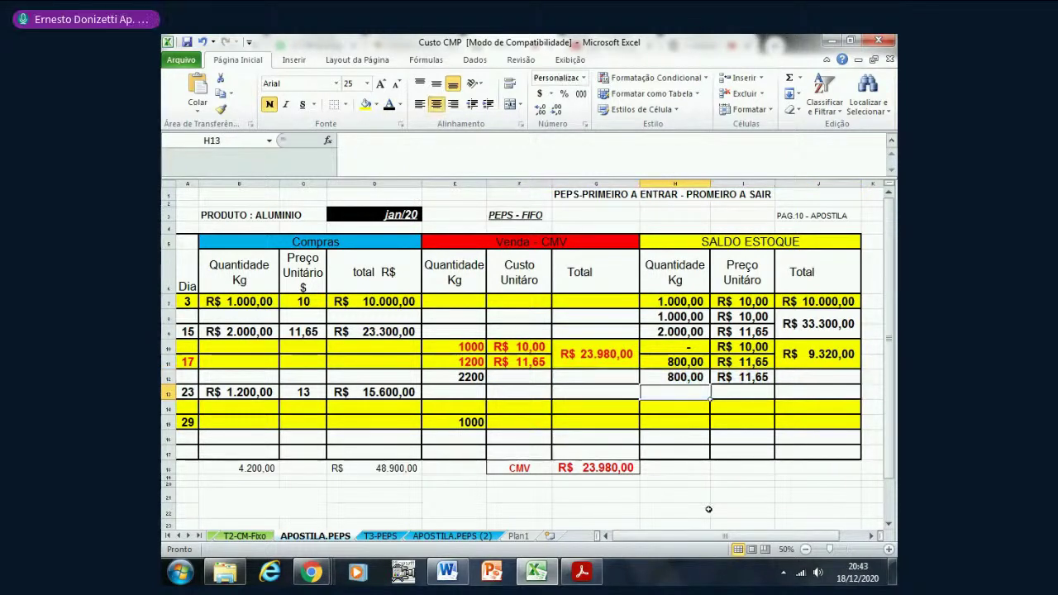
text(1200)
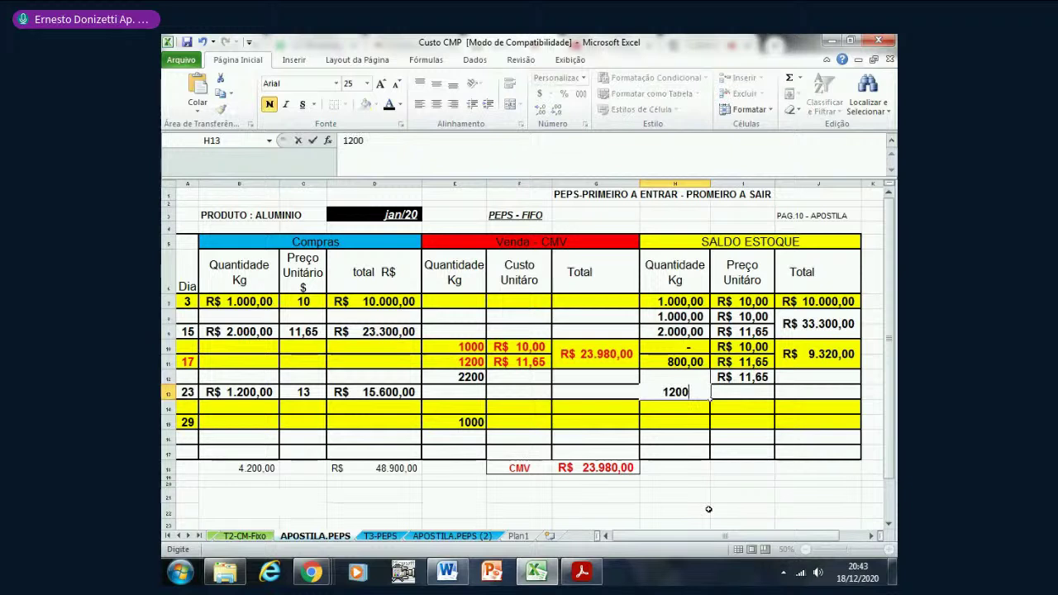
key(Tab)
text(13)
key(Return)
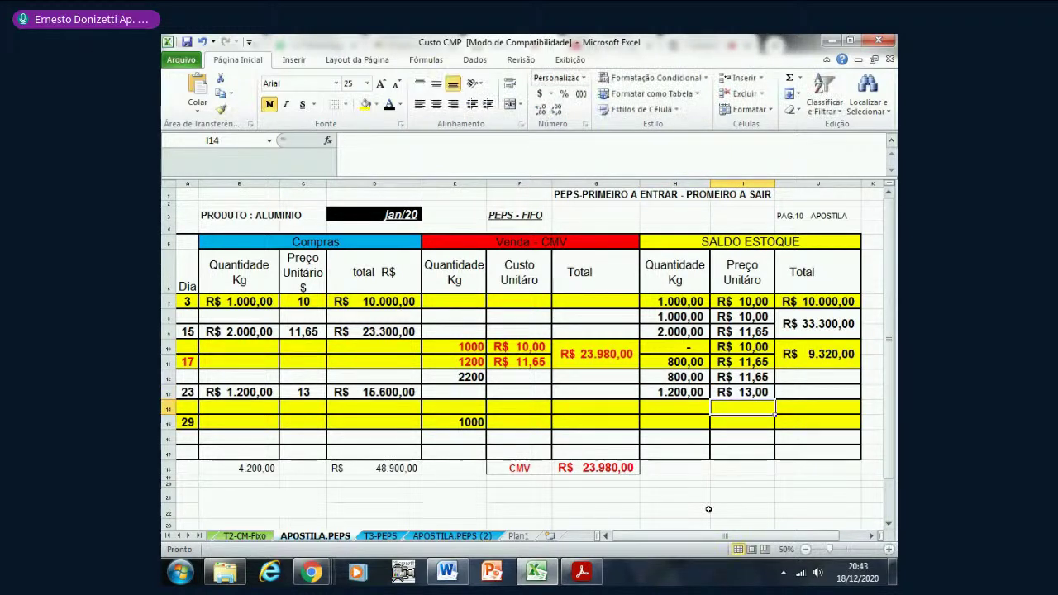
- Merge and centre J12:J13 for the day 23 stock balance total
key(Up)
key(Right)
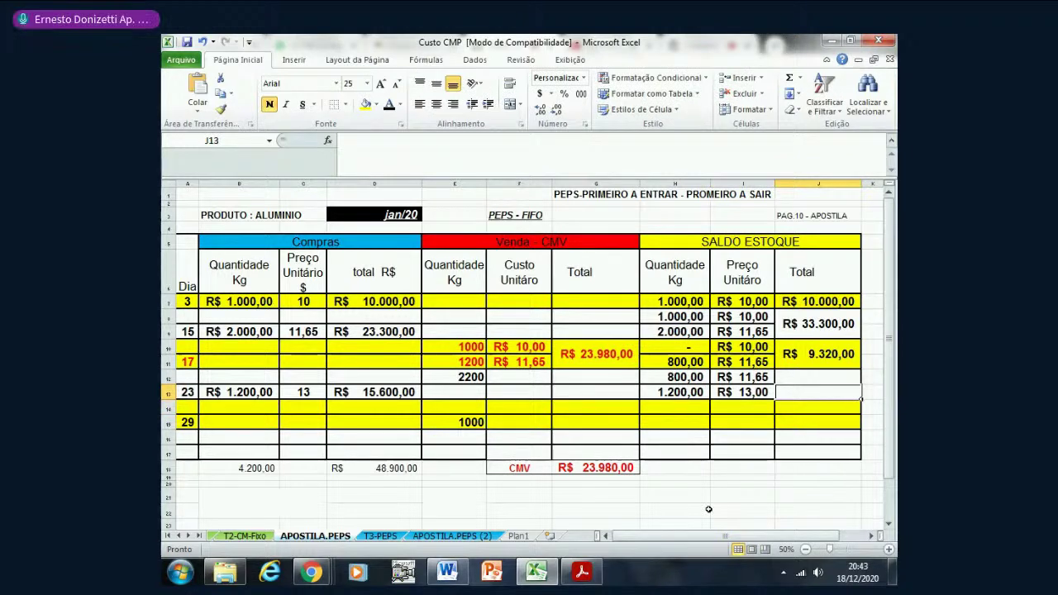
key(shift+Up)
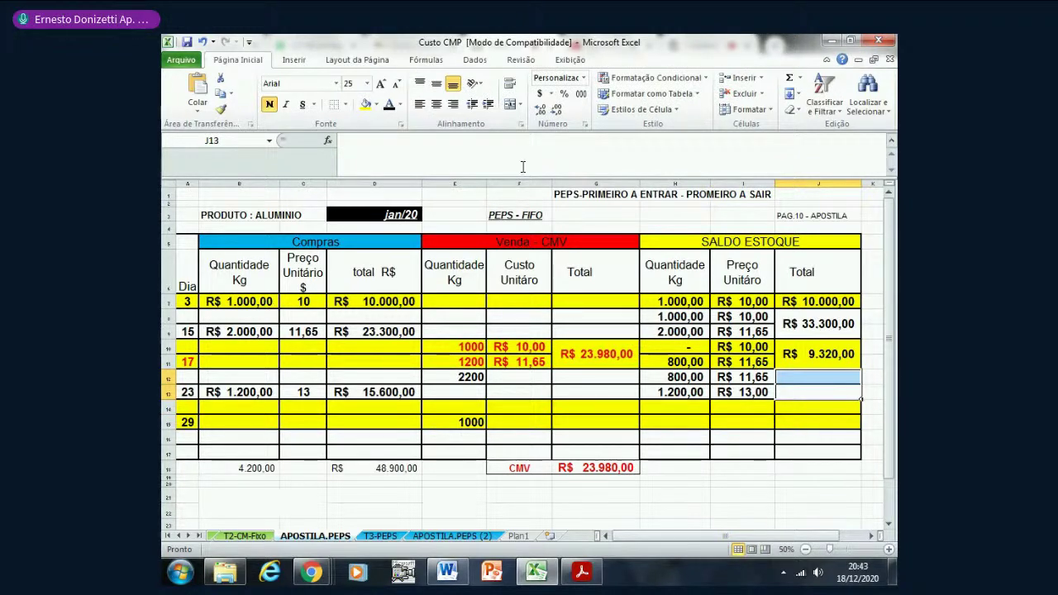
click(511, 104)
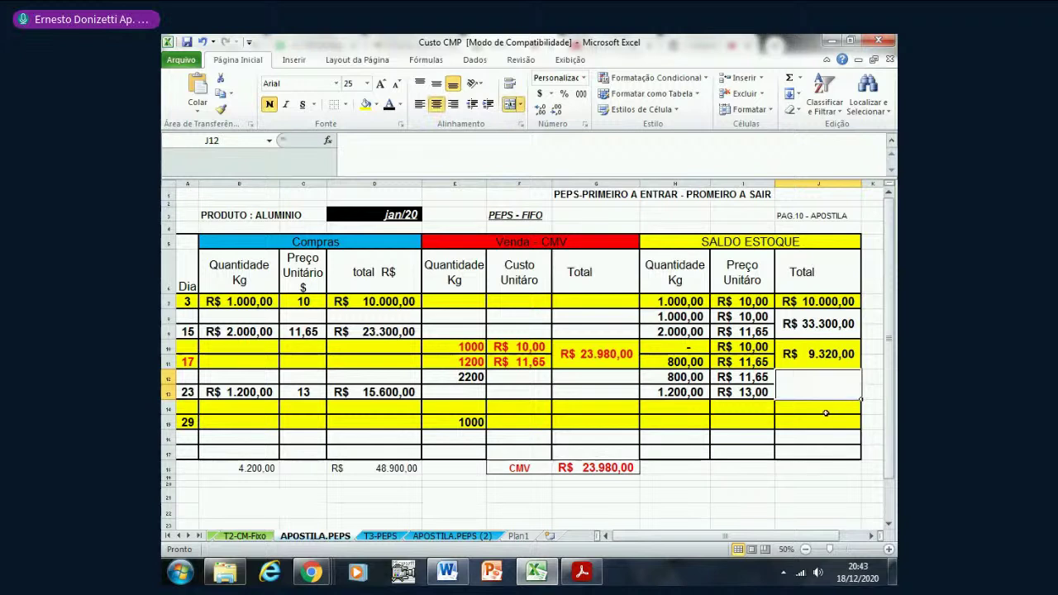
- Enter the day 23 balance total in merged cell J12 with the formula =J10+D13
text(=)
click(824, 353)
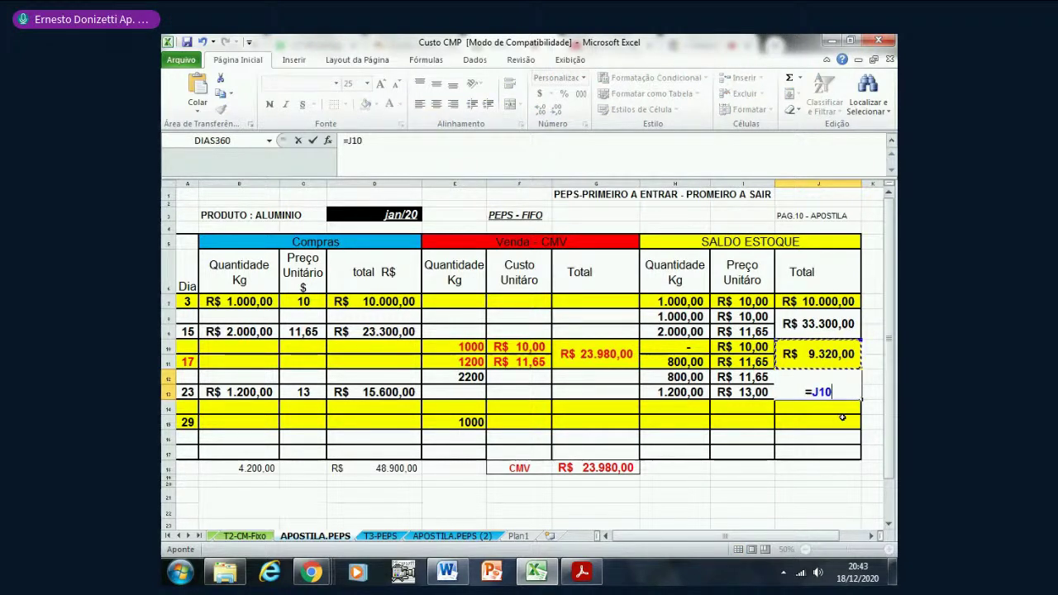
text(+)
click(376, 390)
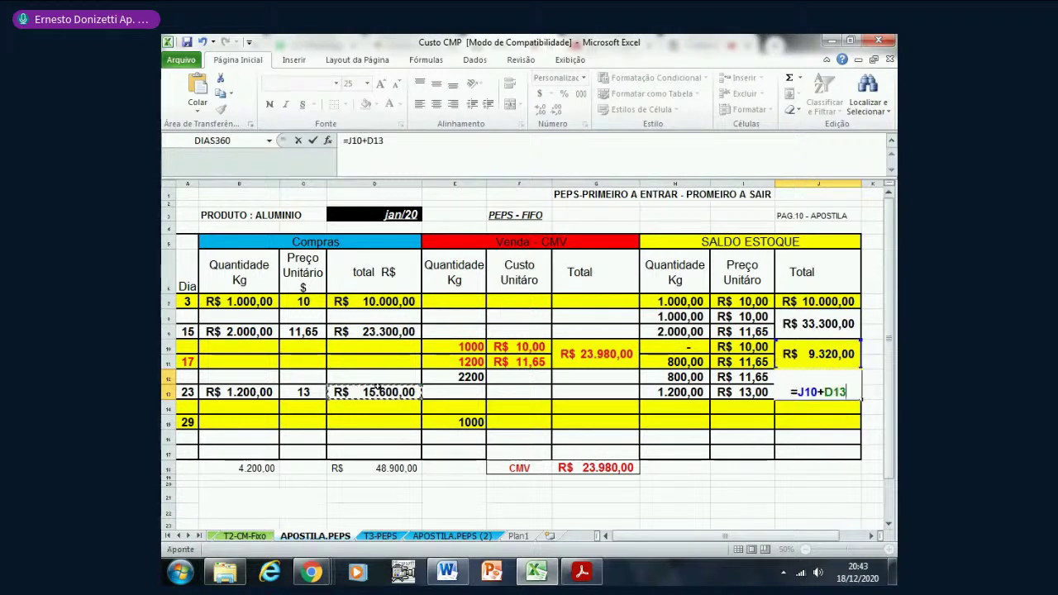
key(Return)
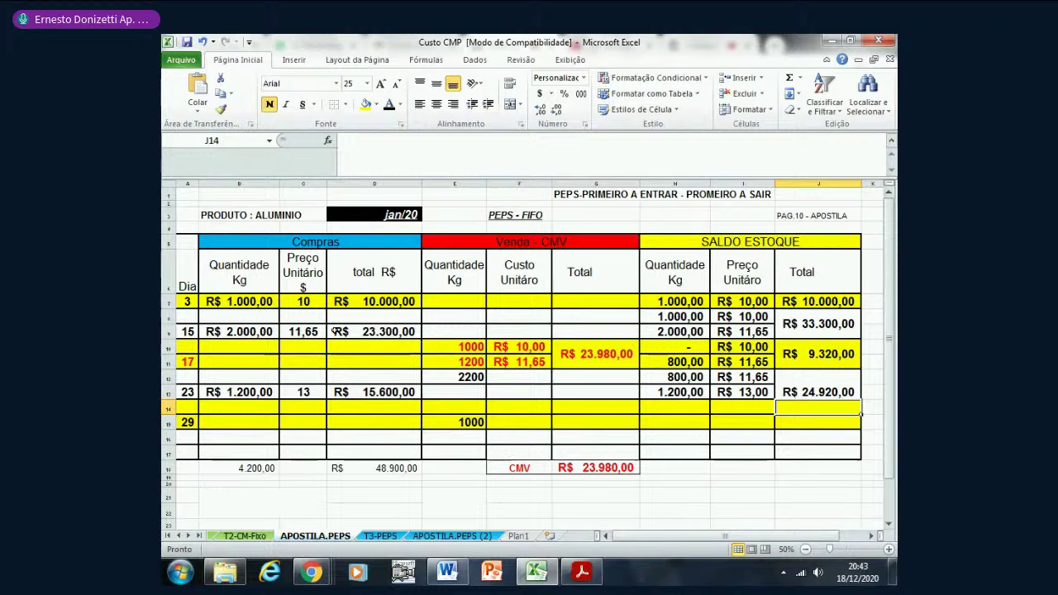
- Merge each day 15 cell pair in rows 8 and 9, columns A to D, and align the contents to the vertical middle
mouse_move(252, 318)
mouse_down()
mouse_move(238, 333)
mouse_move(187, 323)
mouse_move(187, 331)
mouse_up()
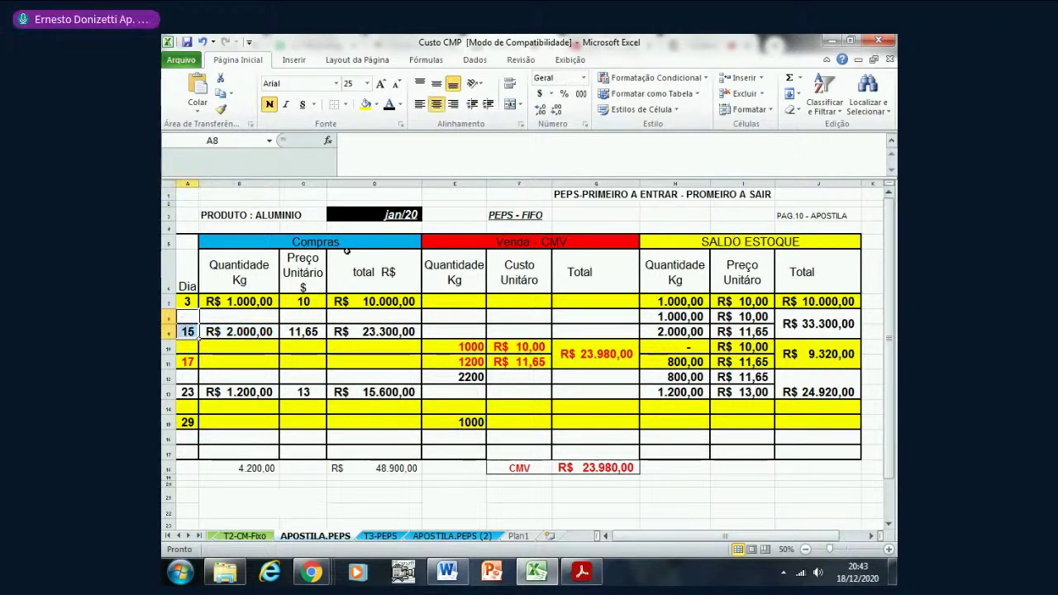
click(510, 104)
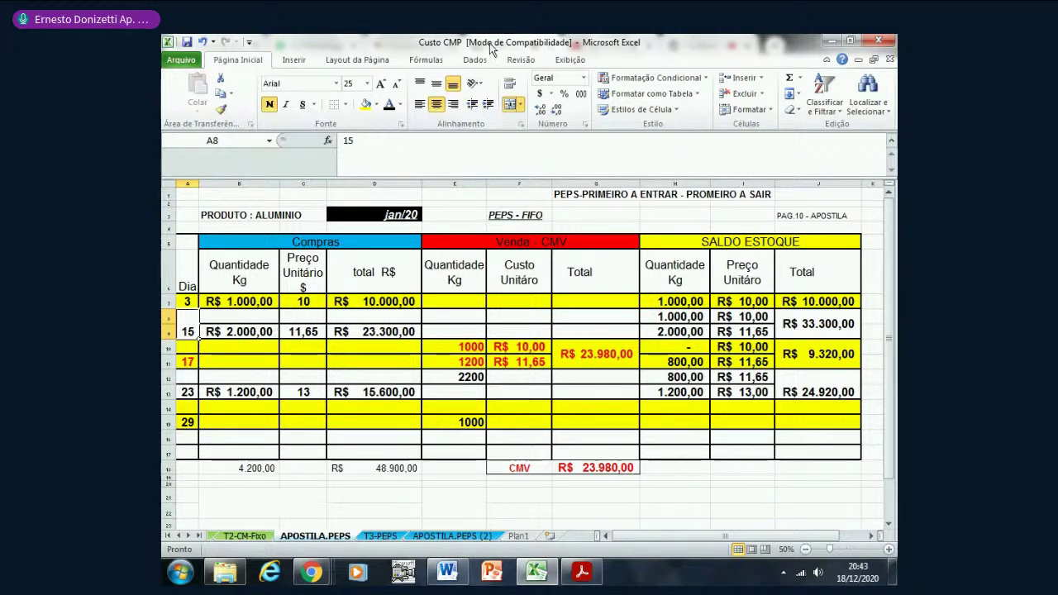
click(437, 83)
drag(252, 313, 257, 342)
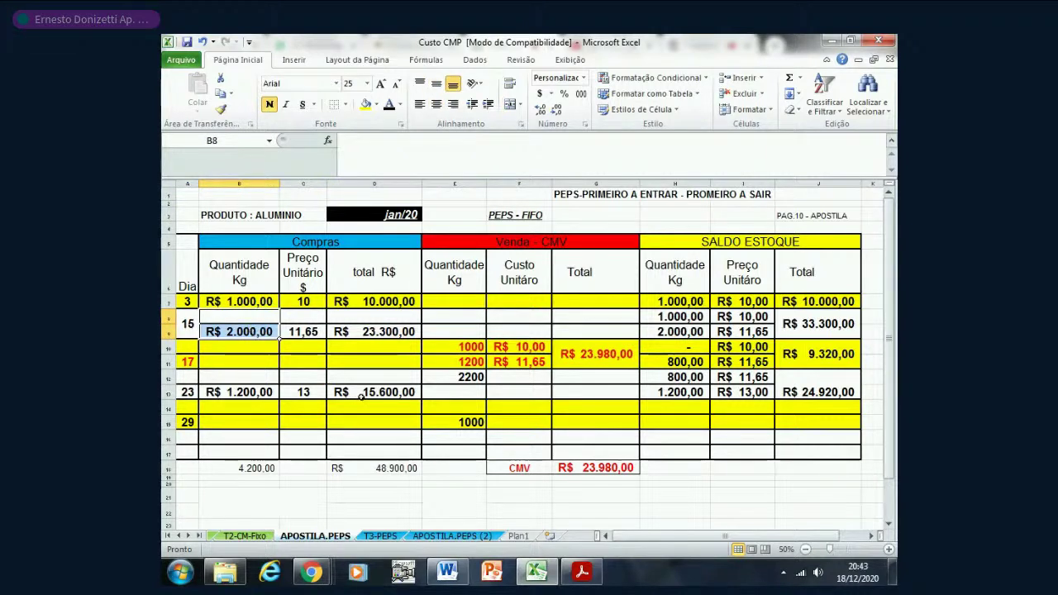
key(F4)
drag(321, 321, 315, 335)
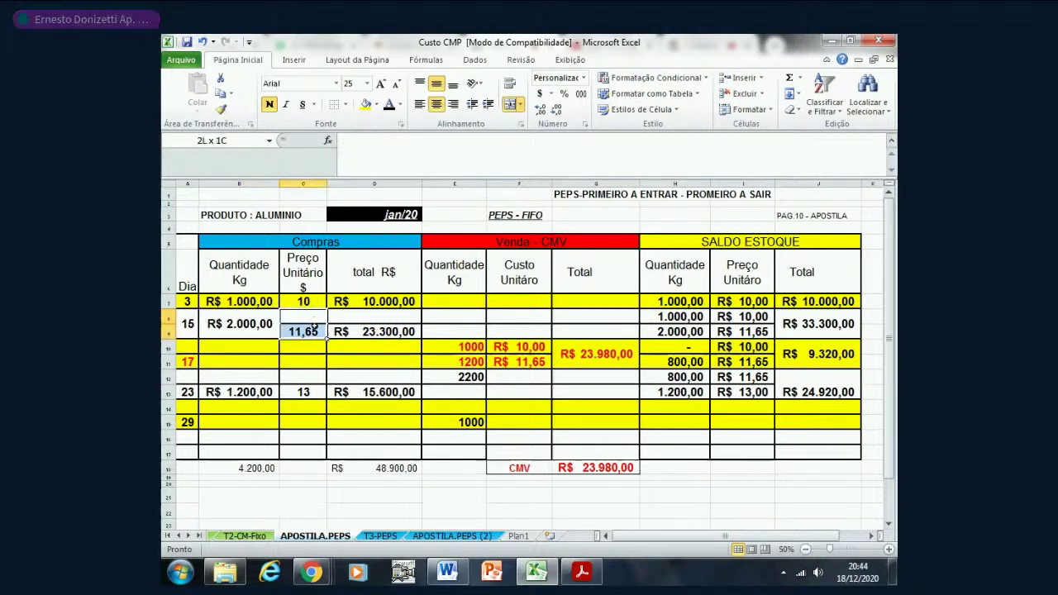
key(F4)
drag(387, 320, 387, 335)
key(F4)
- Merge each day 23 cell pair in rows 12 and 13, columns A to D, with middle vertical alignment
click(392, 382)
drag(393, 383, 392, 395)
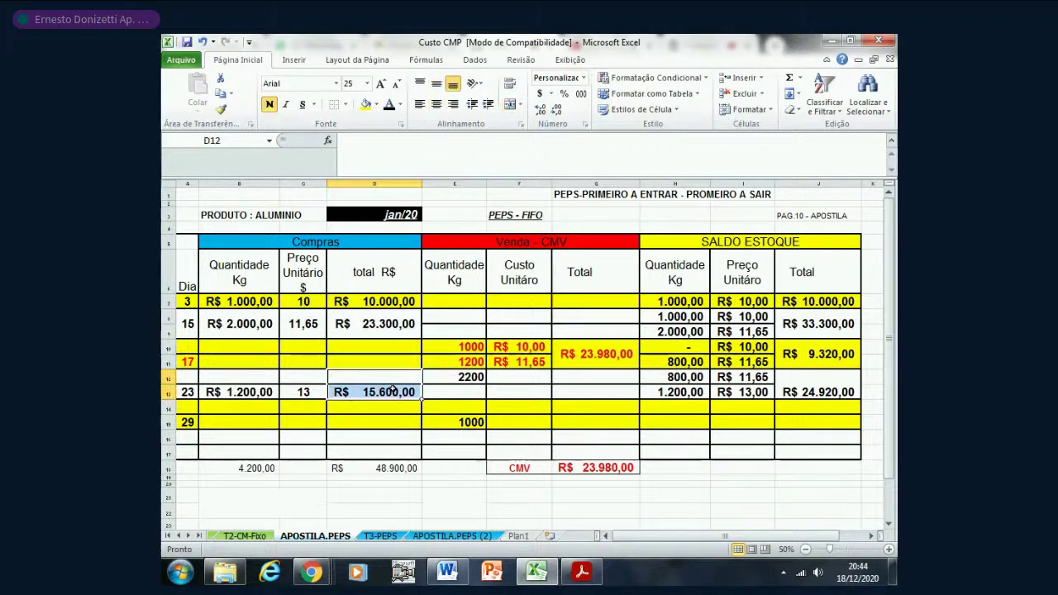
key(F4)
click(305, 381)
drag(306, 381, 306, 393)
key(F4)
drag(240, 380, 190, 394)
key(F4)
key(F4)
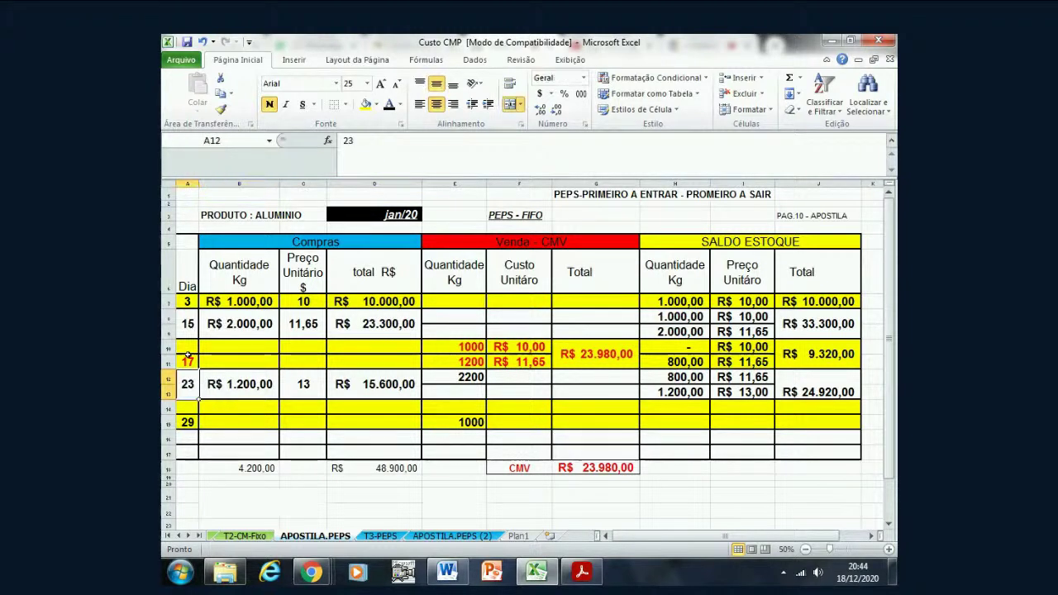
- Merge each day 17 cell pair in rows 10 and 11, columns A to D, with middle vertical alignment
drag(189, 351, 188, 364)
key(F4)
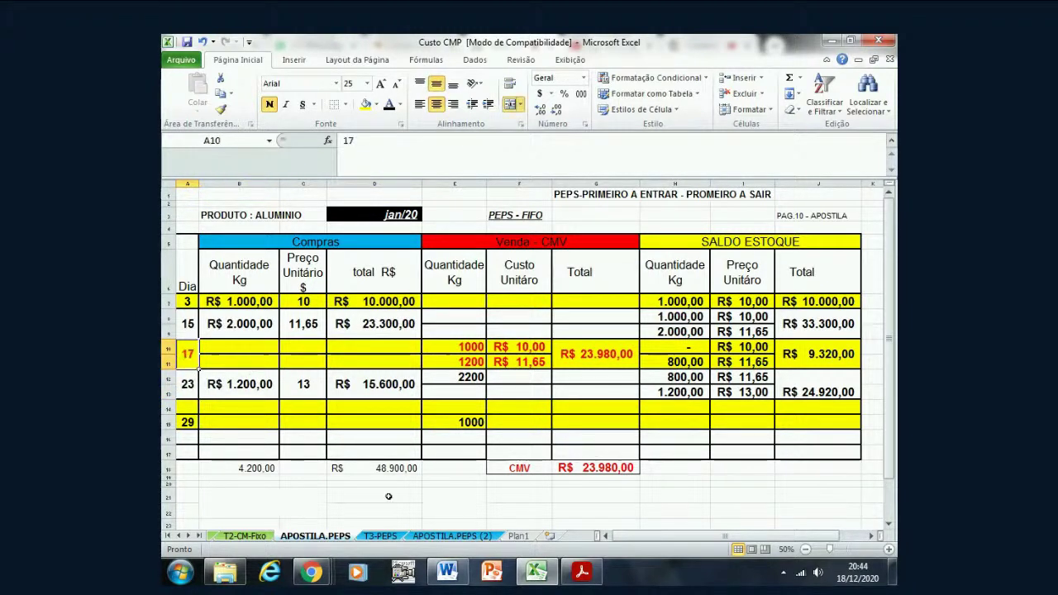
drag(239, 347, 239, 357)
key(F4)
drag(312, 348, 334, 359)
key(F4)
drag(353, 347, 355, 360)
key(F4)
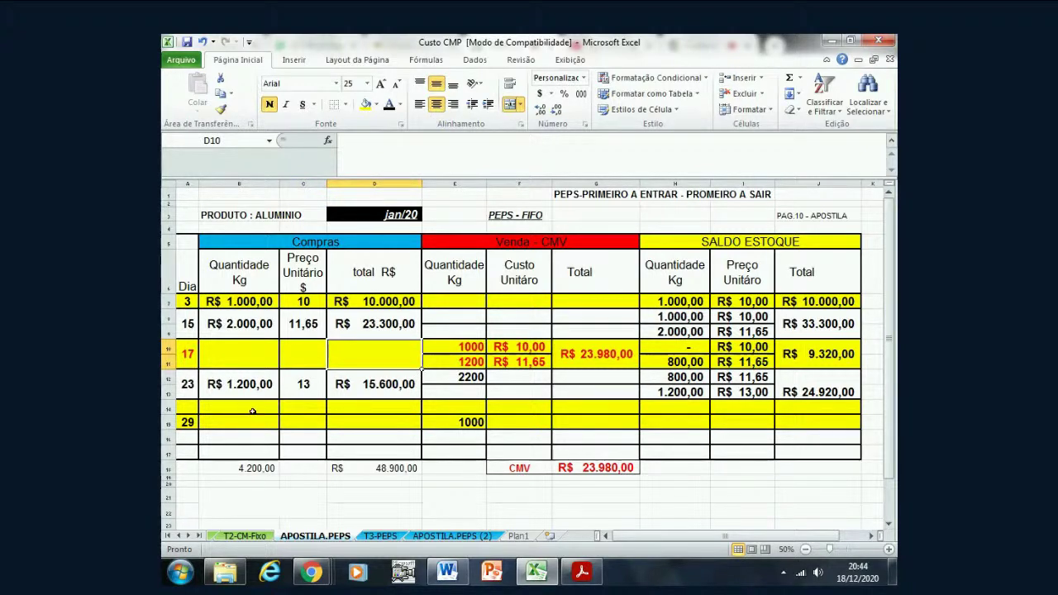
- Merge each day 29 cell pair in rows 14 and 15, columns A to D, with middle vertical alignment
drag(249, 407, 252, 418)
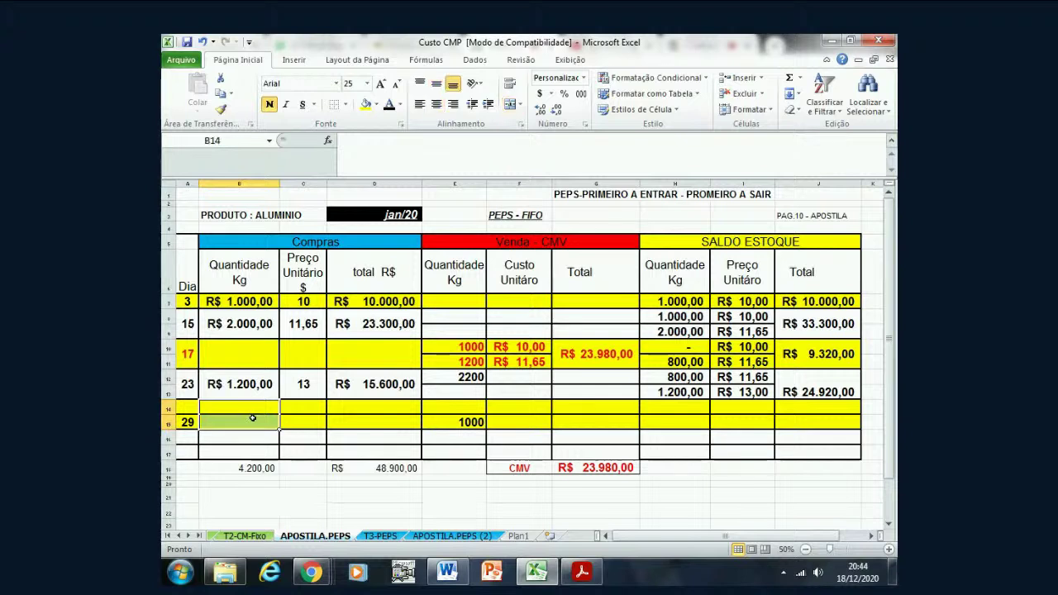
key(F4)
drag(190, 407, 190, 421)
key(F4)
drag(339, 407, 308, 419)
key(F4)
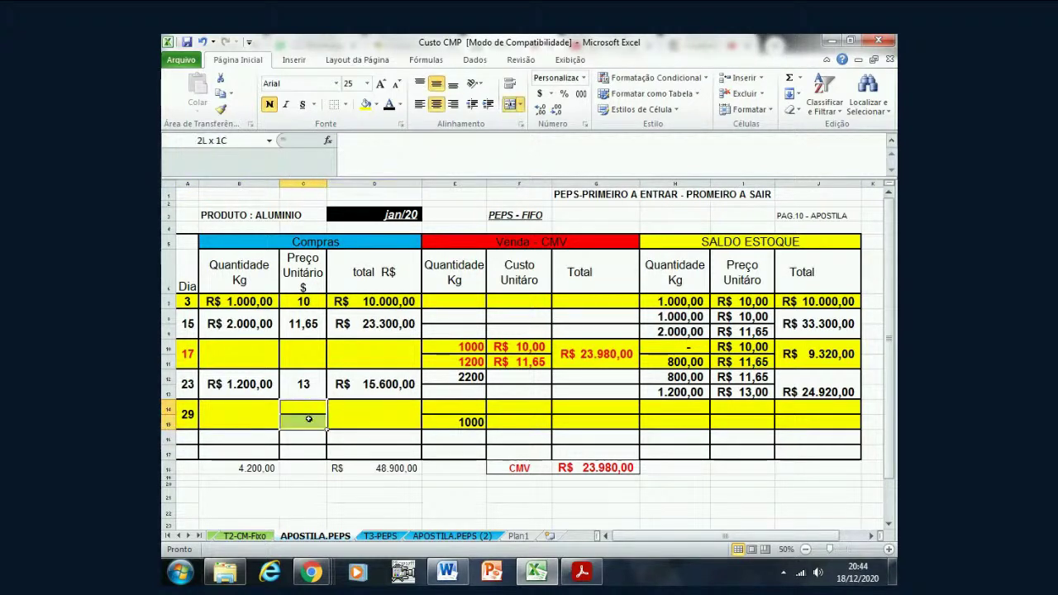
key(F4)
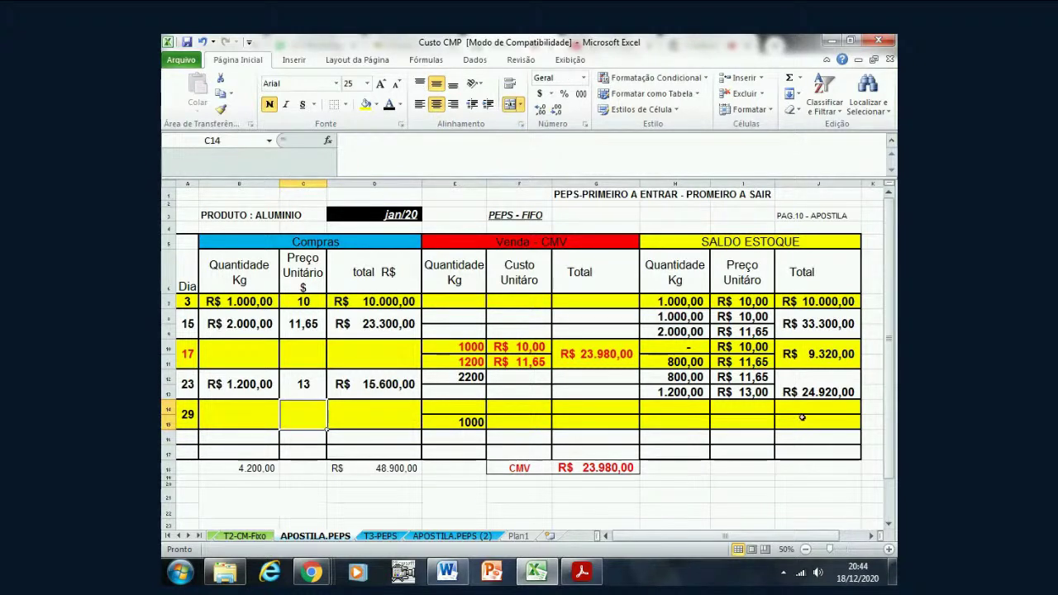
- Merge J14:J15 for the day 29 balance total and vertically centre the day 23 total in J12
drag(804, 412, 804, 421)
key(F4)
click(806, 385)
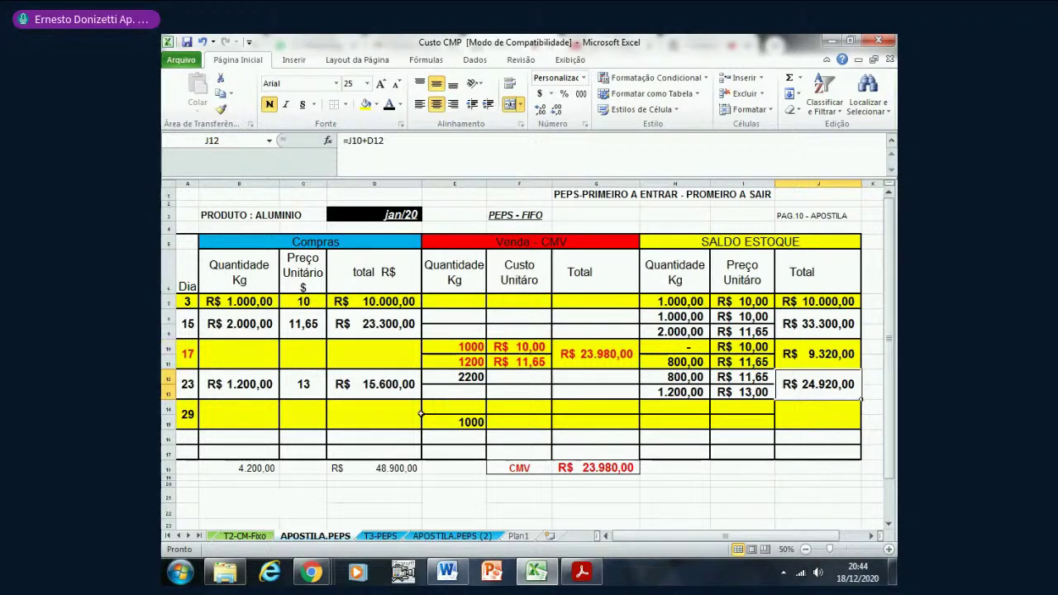
- Enter the day 29 sale quantity, 1000, in E16 below the yellow rows
click(460, 422)
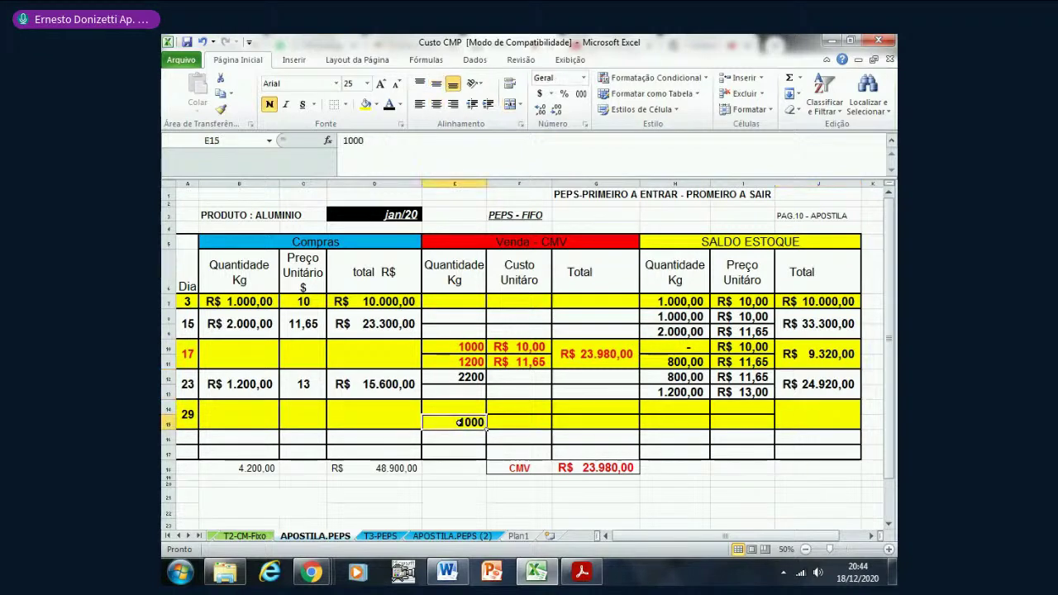
click(453, 438)
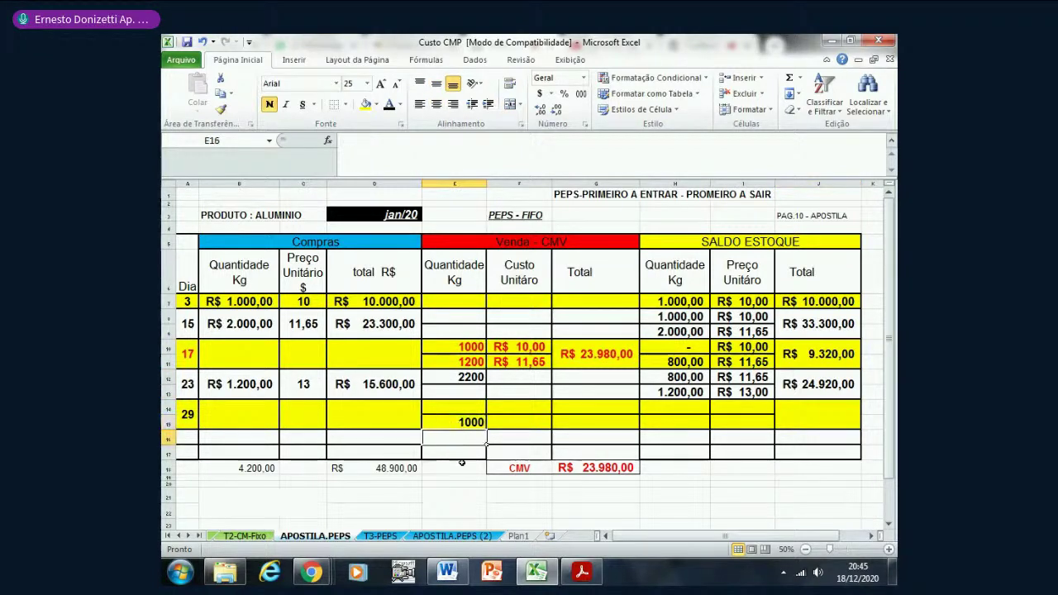
mouse_move(581, 571)
text(1000)
key(Return)
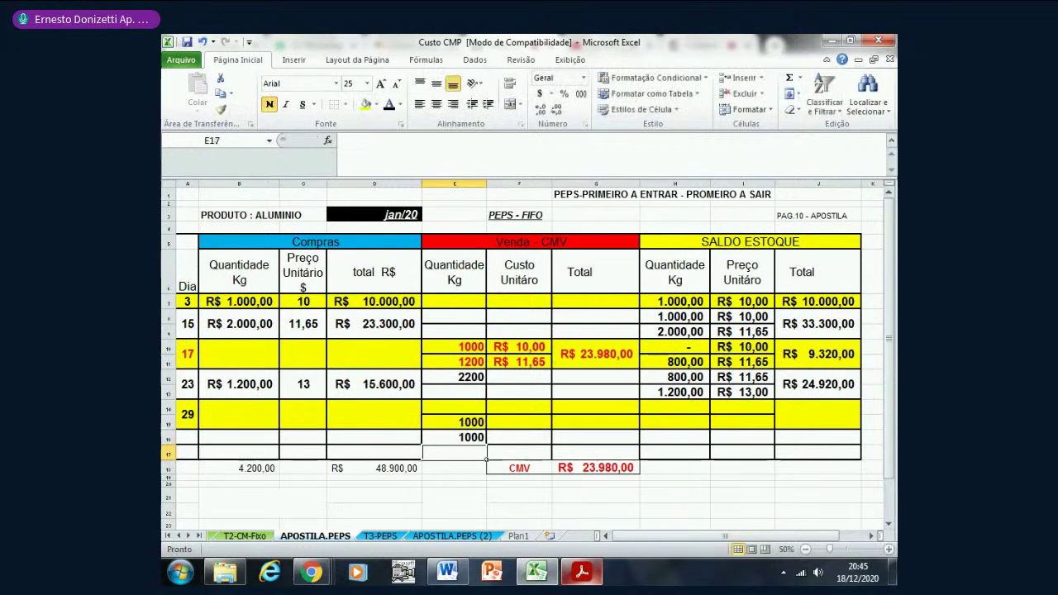
key(Up)
key(Delete)
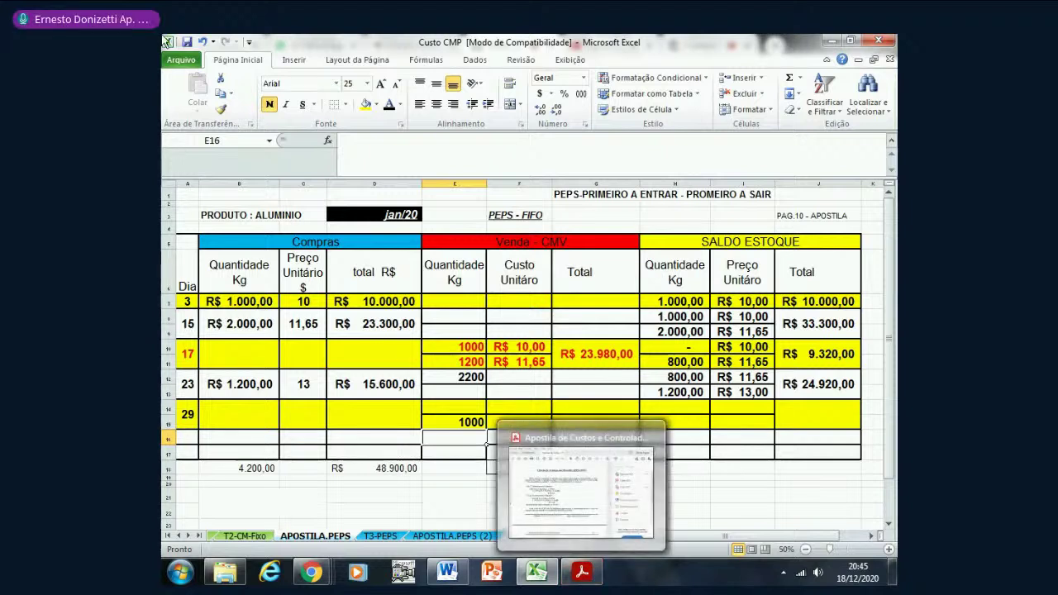
click(202, 41)
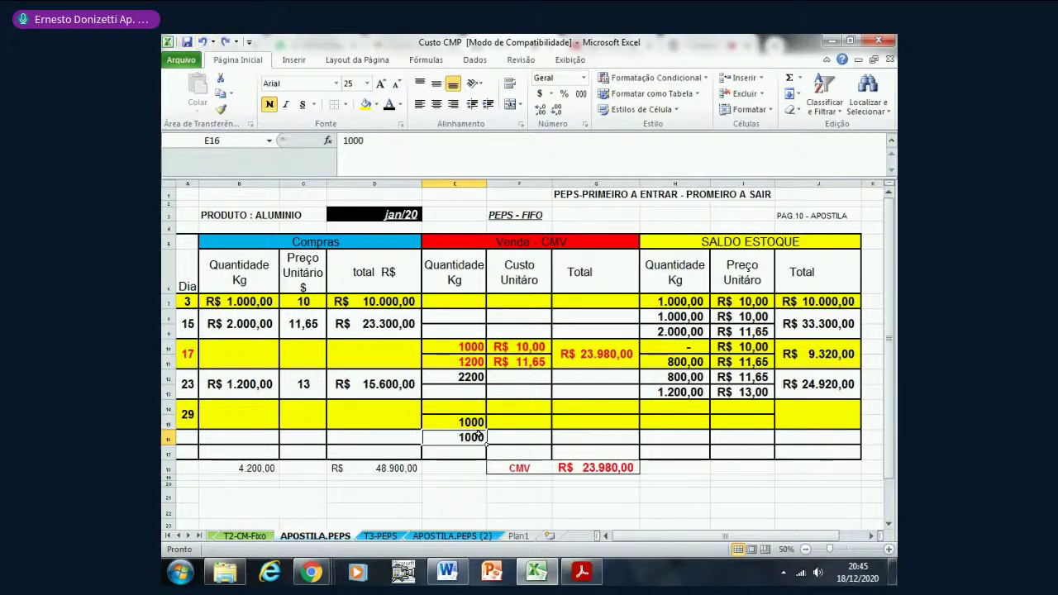
- Clear E15, then enter 800 in E14 and 11,65 in F14 as the first day 29 sale layer
click(467, 420)
key(Delete)
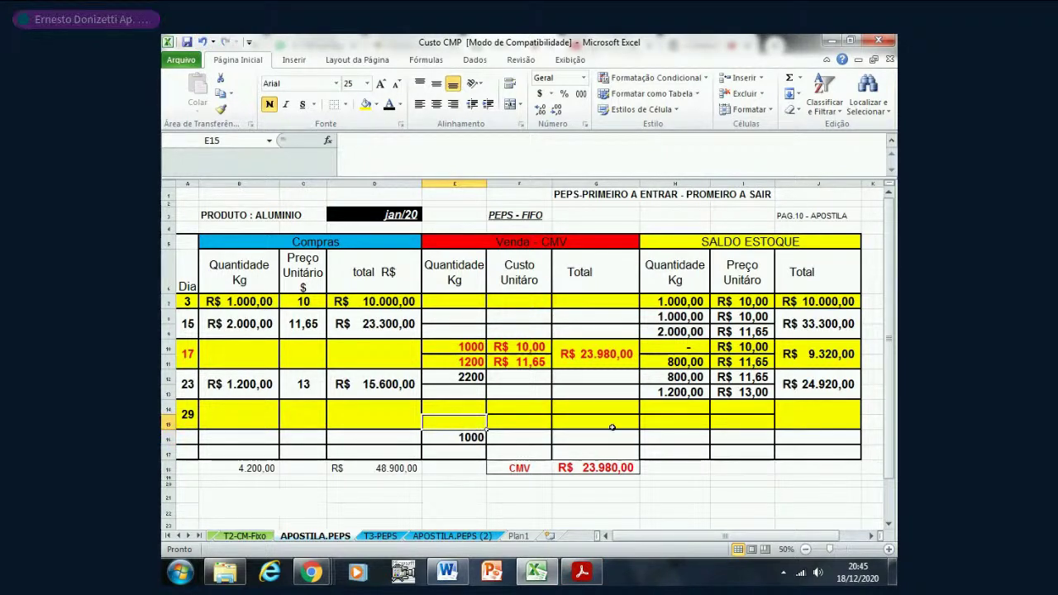
click(467, 405)
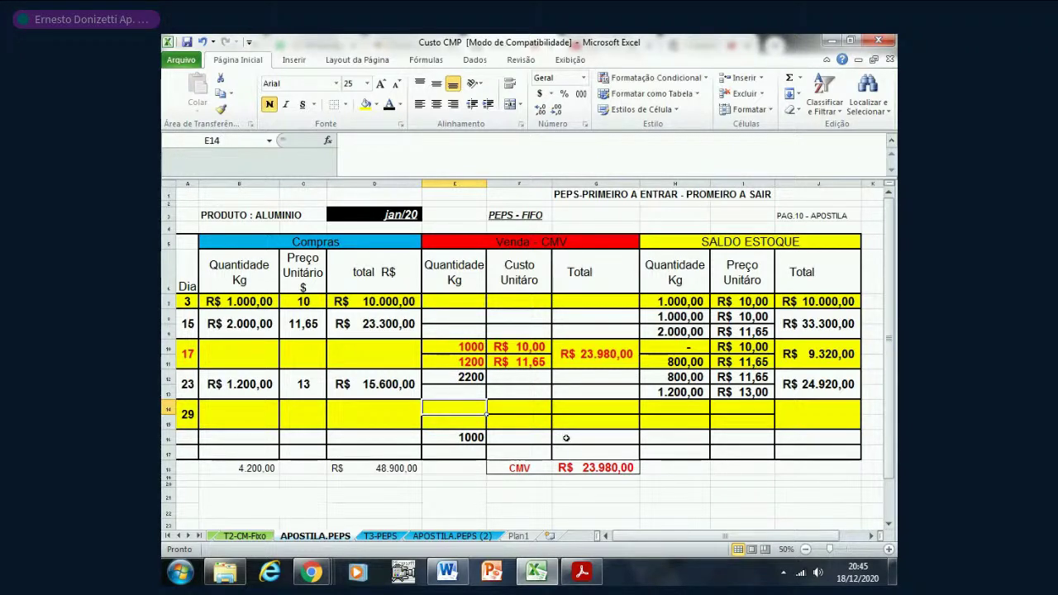
text(800)
key(Tab)
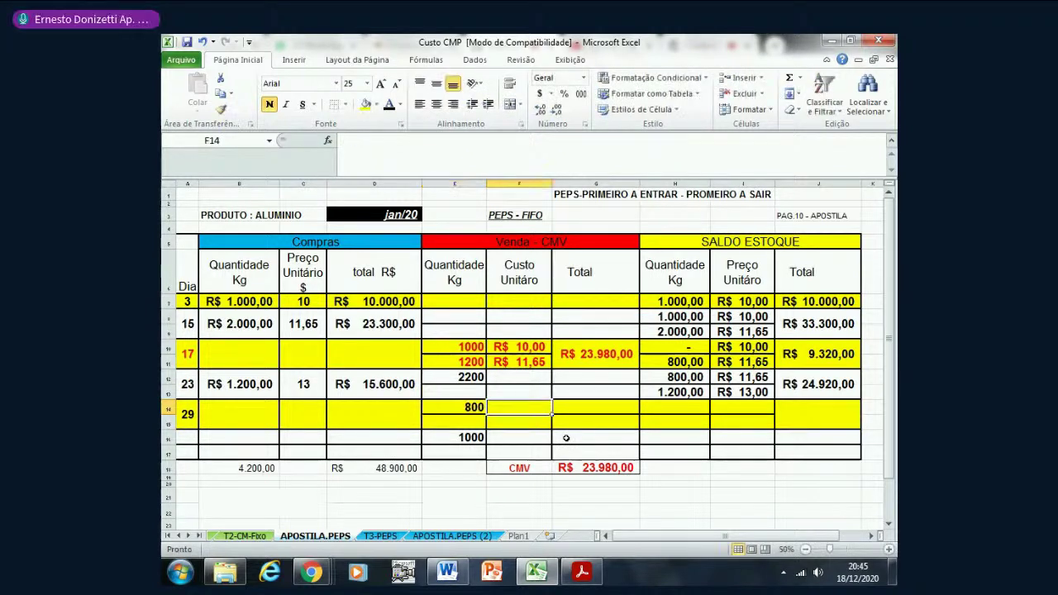
text(1)
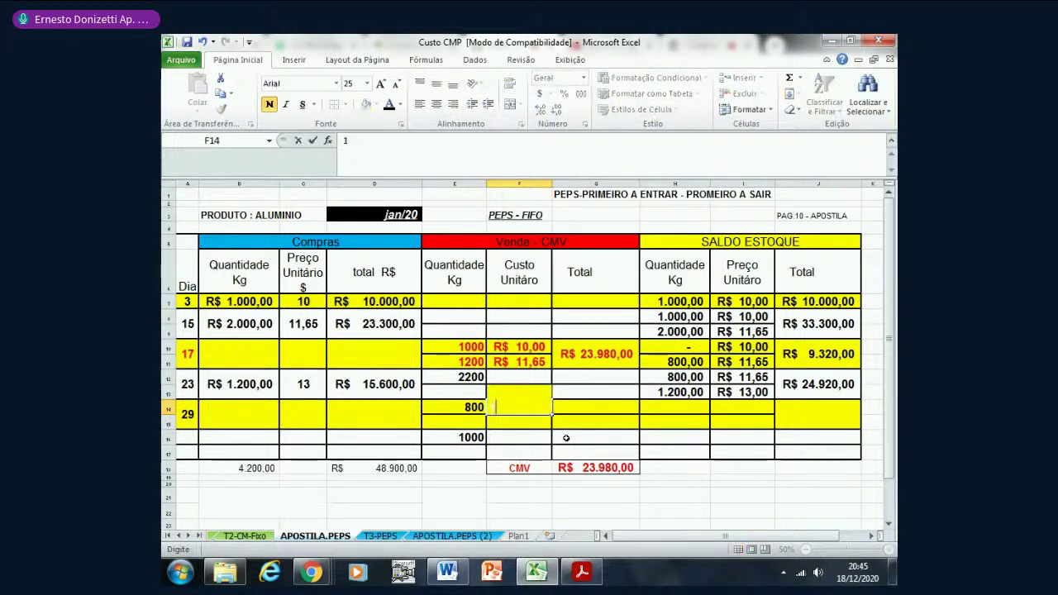
text(1,65)
key(Return)
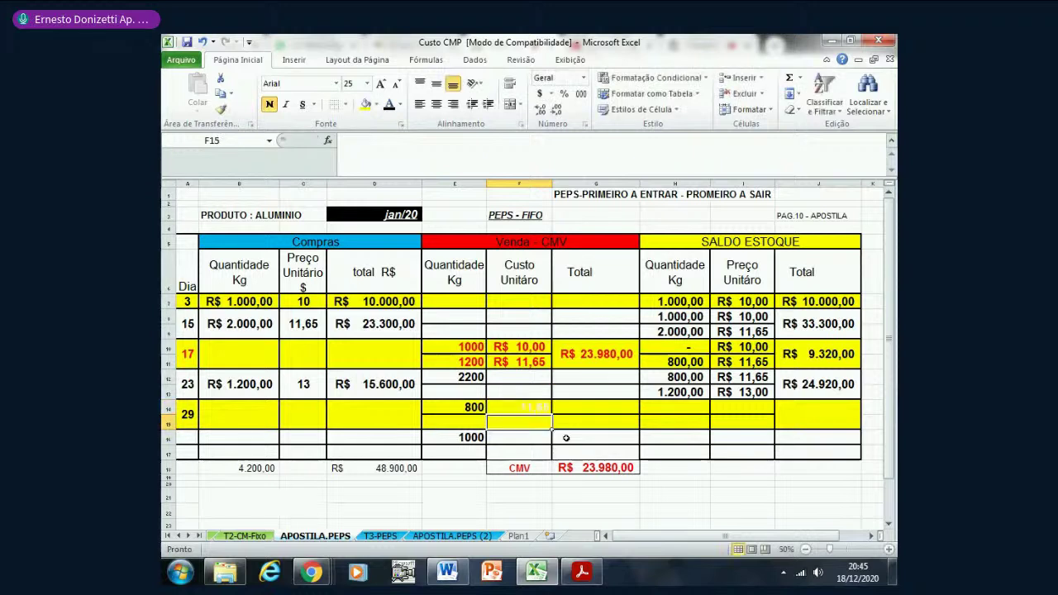
- Set the font colour of the day 29 sale cells, E14:G15, to red
drag(450, 407, 595, 422)
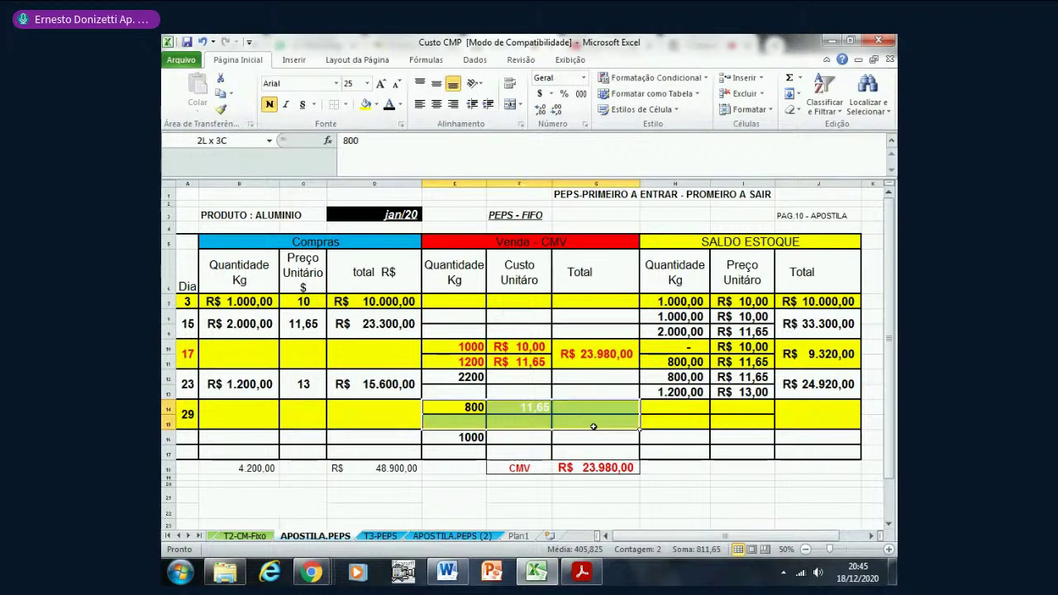
click(400, 105)
click(402, 227)
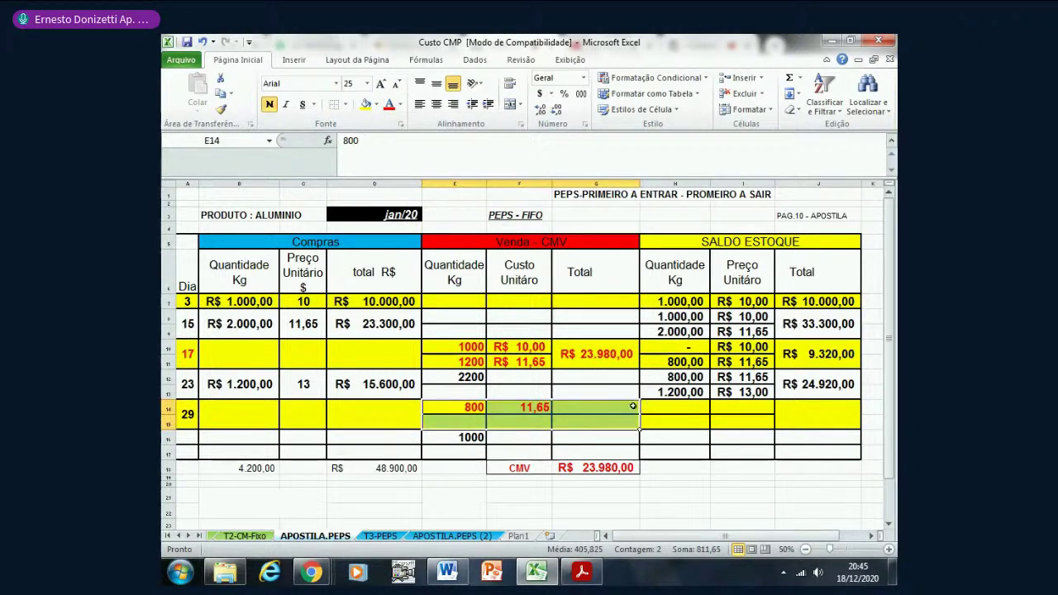
- Merge and centre G14:G15 and apply the currency number format
drag(618, 411, 623, 423)
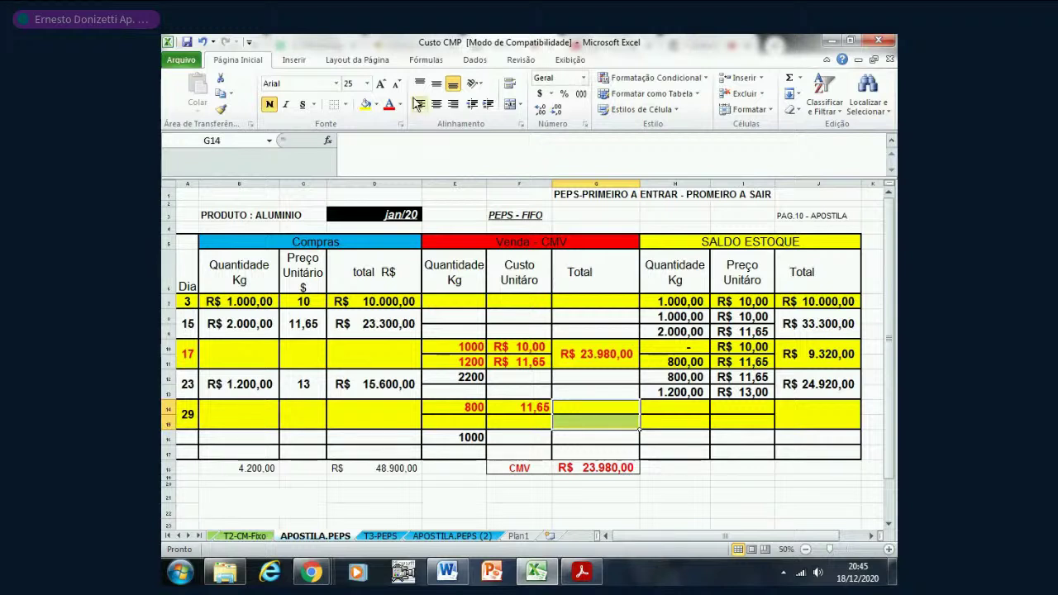
click(510, 104)
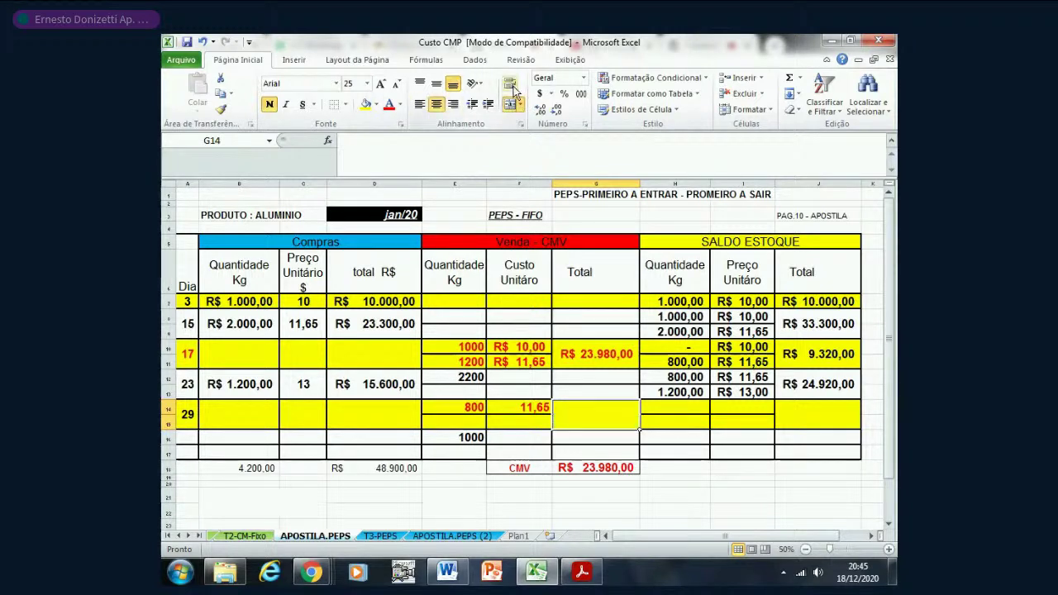
click(541, 96)
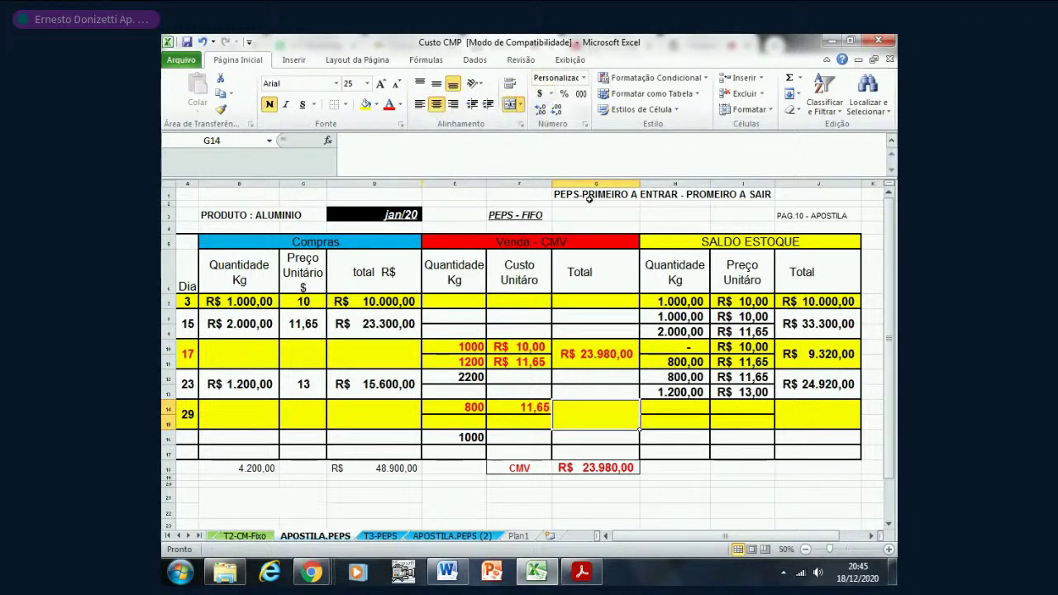
- Copy the day 17 sale total formula from G10 into the day 29 total cell G14
click(616, 359)
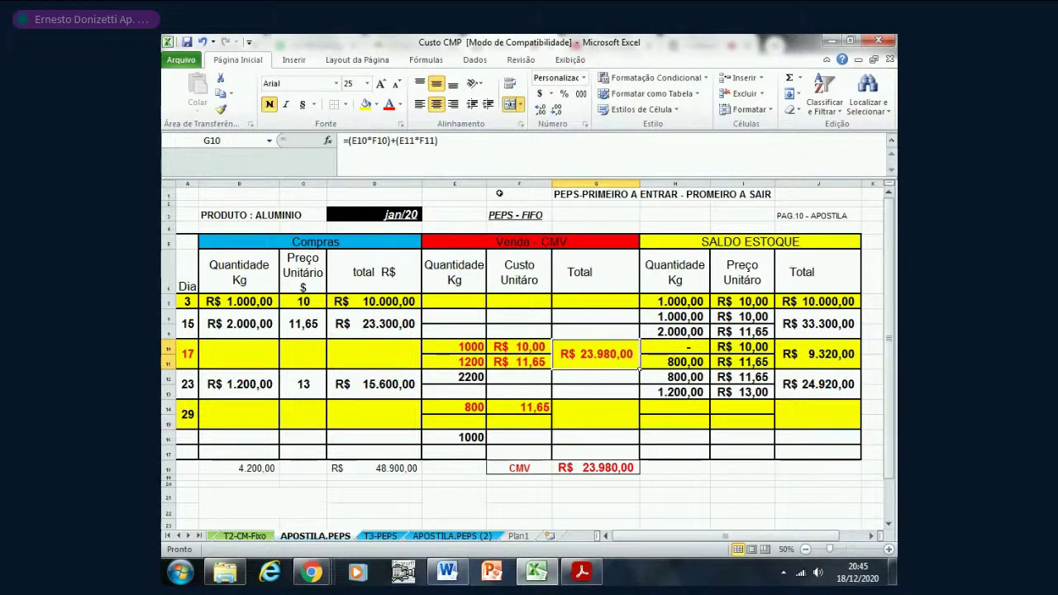
key(ctrl+c)
click(588, 414)
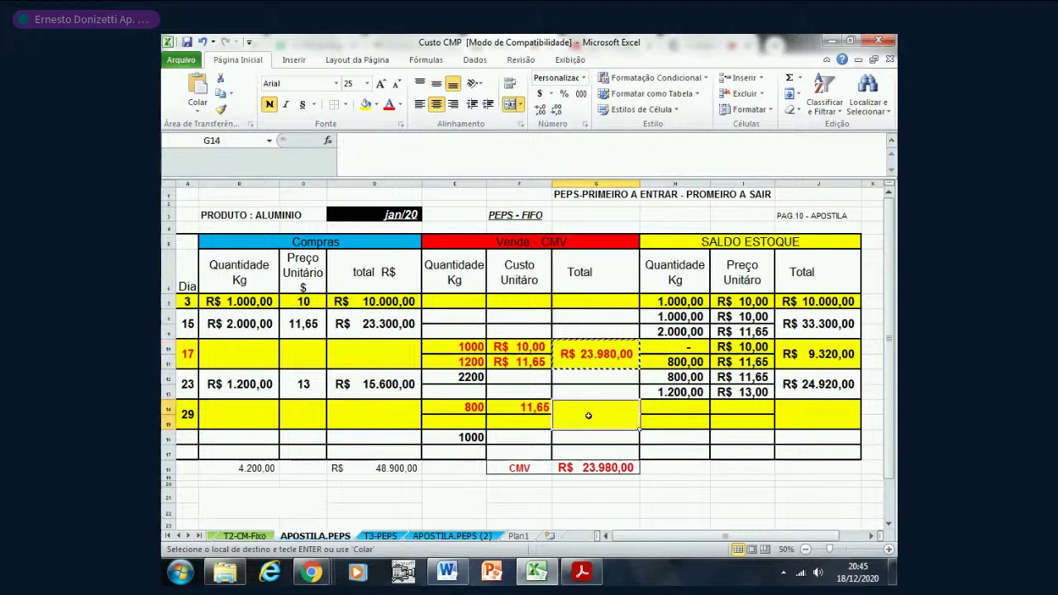
key(ctrl+v)
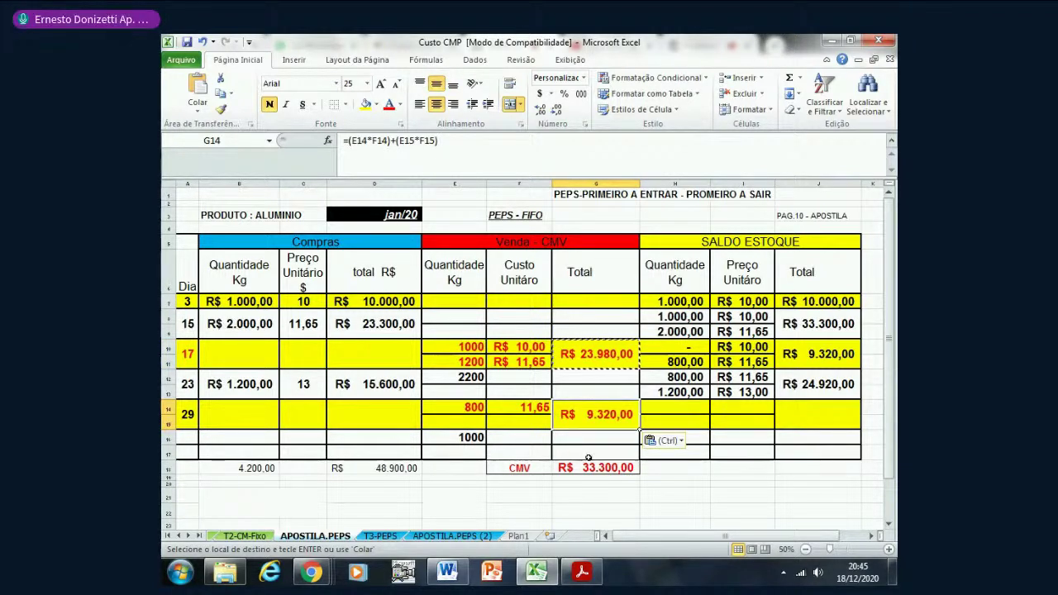
- Enter 200 in E15 and 13 in F15 as the second day 29 sale layer, and format F14:F15 as currency
click(455, 420)
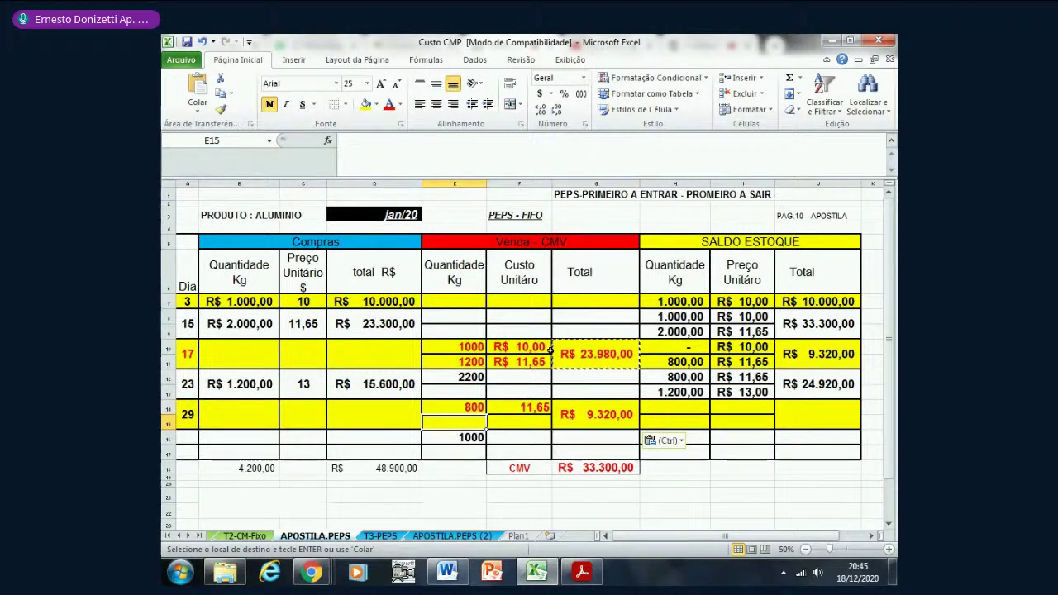
text(200)
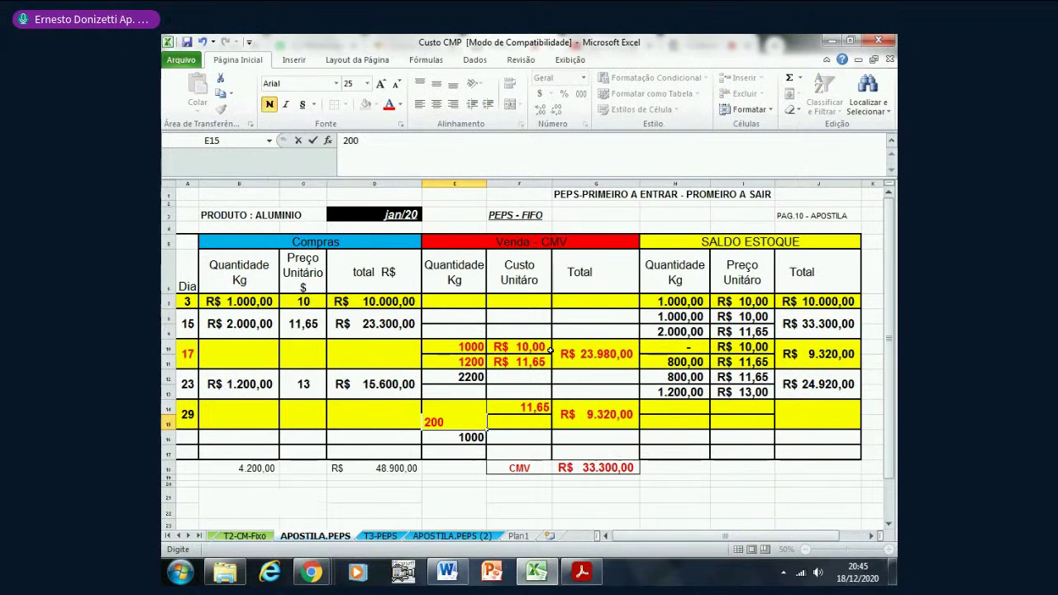
key(Tab)
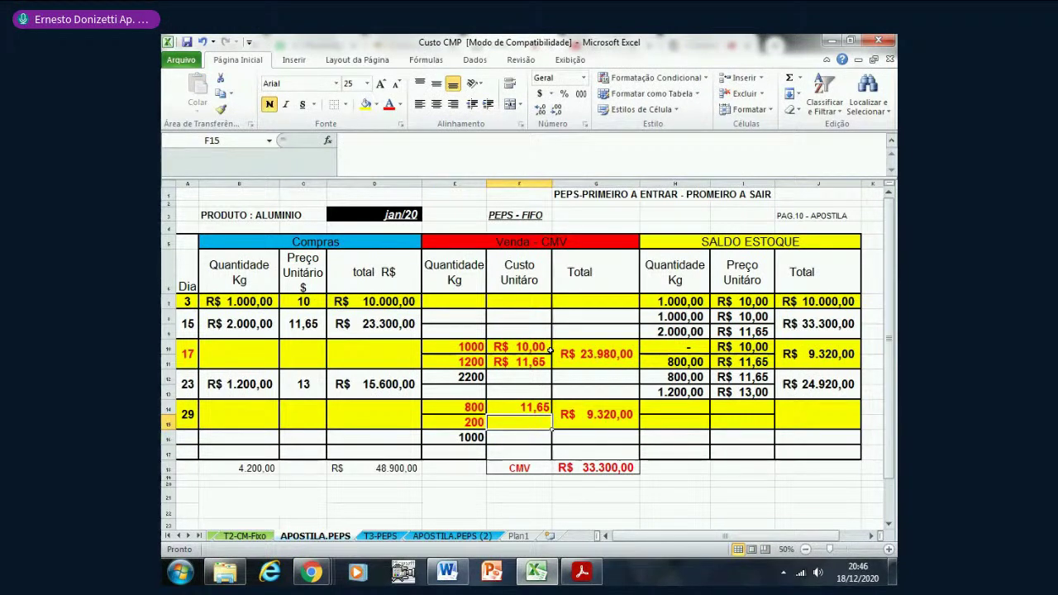
text(13)
key(Return)
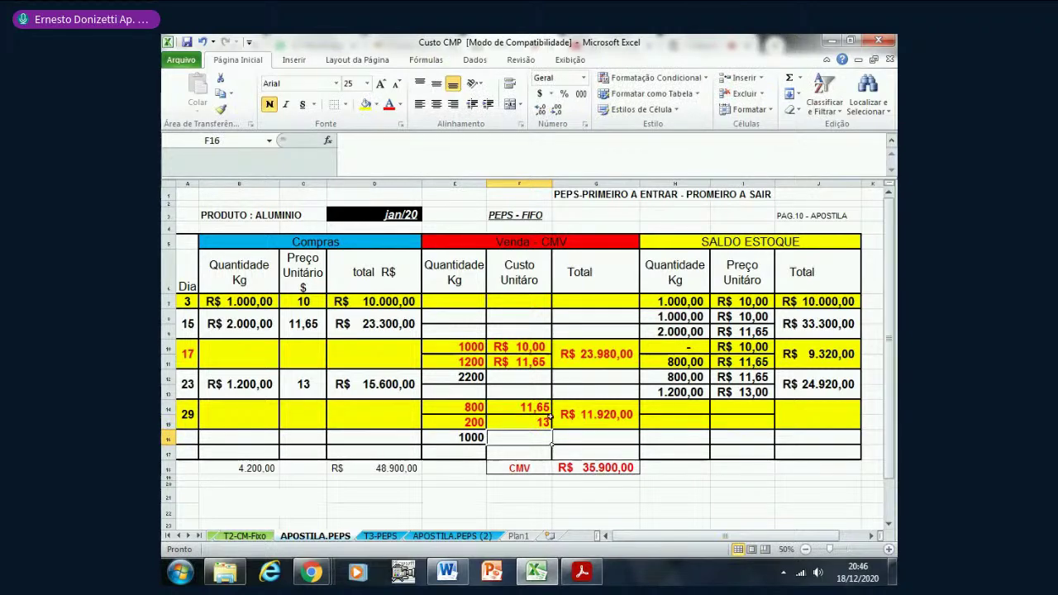
drag(507, 410, 508, 416)
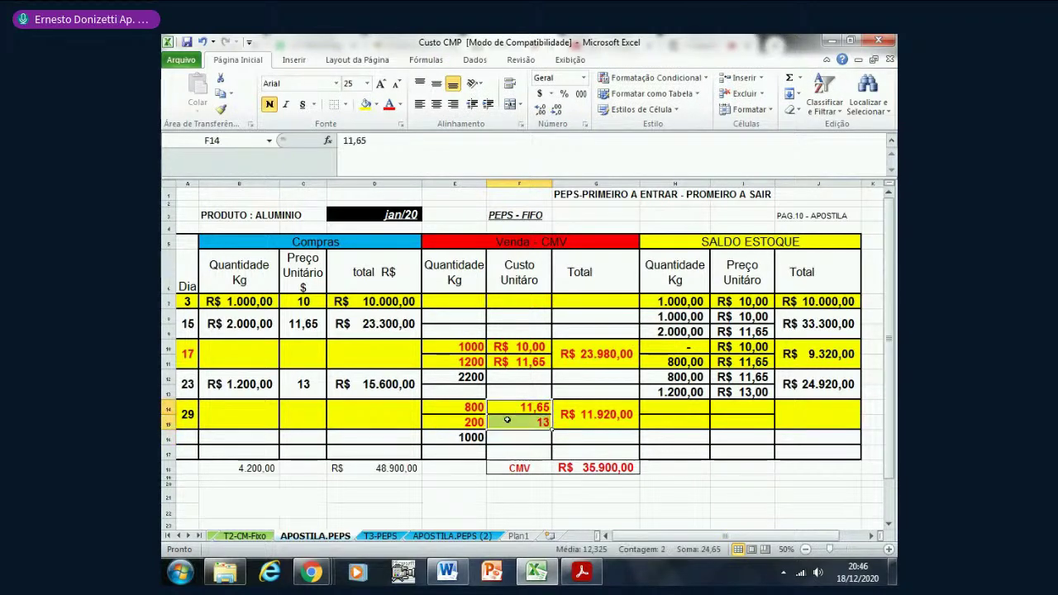
click(539, 96)
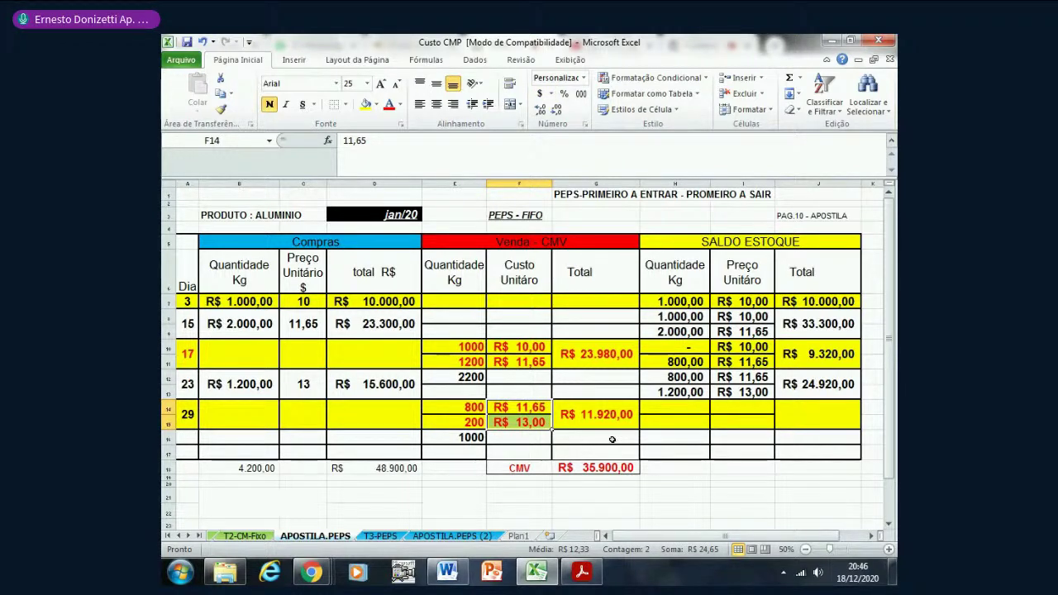
- Enter 0 in H14 and set the font colour of the day 29 balance cells, H14:J15, to black
click(676, 406)
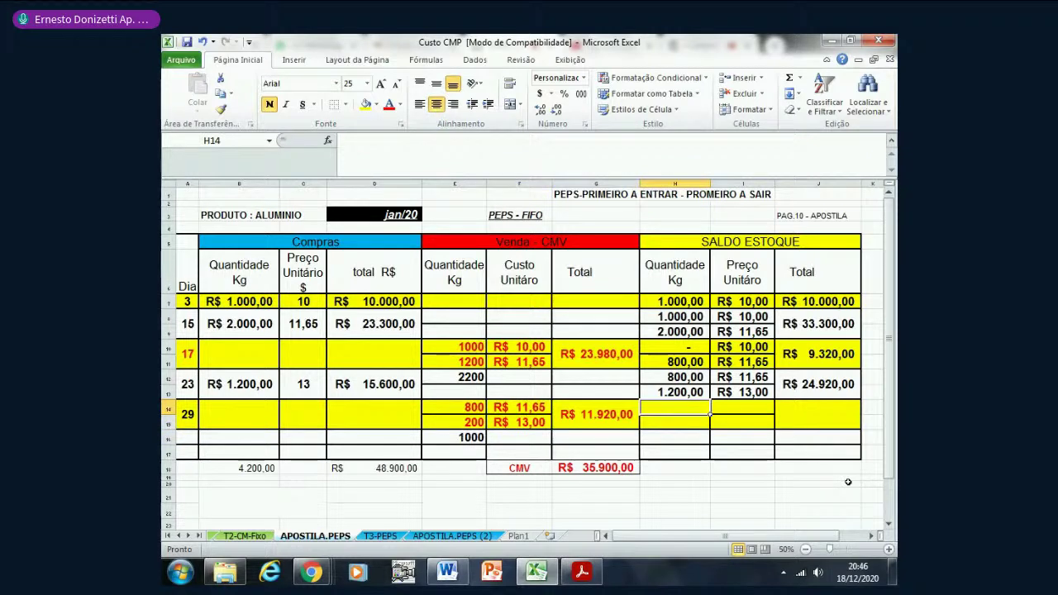
key(Right)
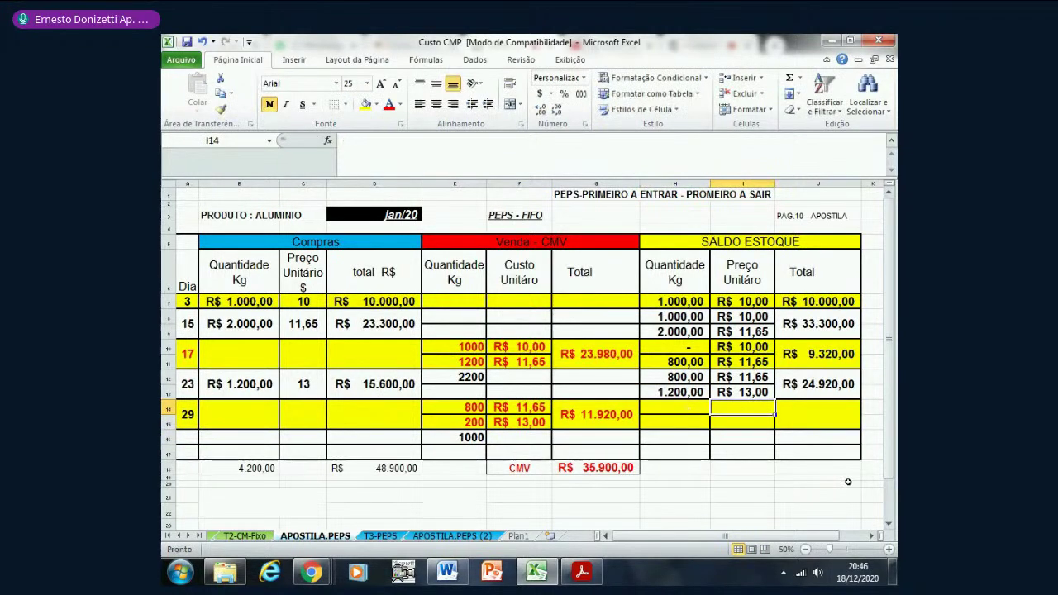
drag(673, 410, 818, 422)
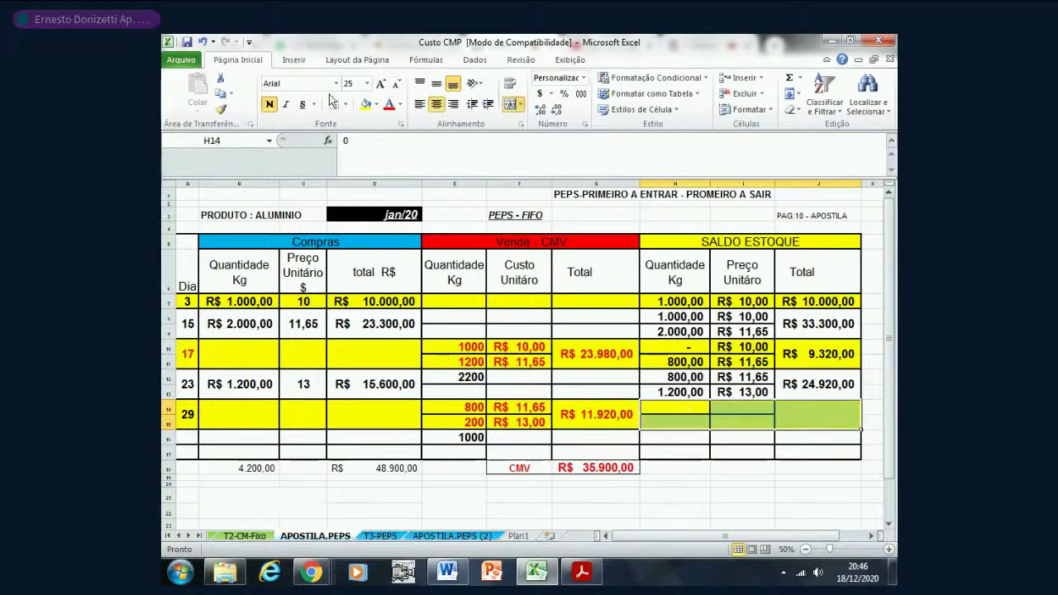
click(400, 104)
click(418, 119)
- Complete the day 29 balance layers with 11,65 in I14, 1000 in H15 and 13 in I15
click(721, 413)
mouse_move(893, 572)
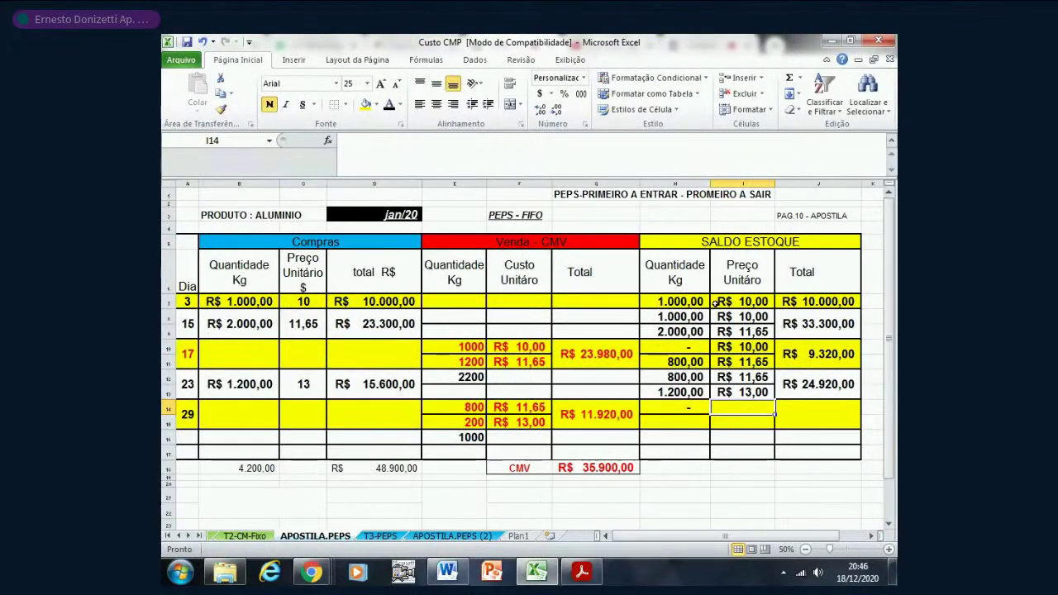
text(11,65)
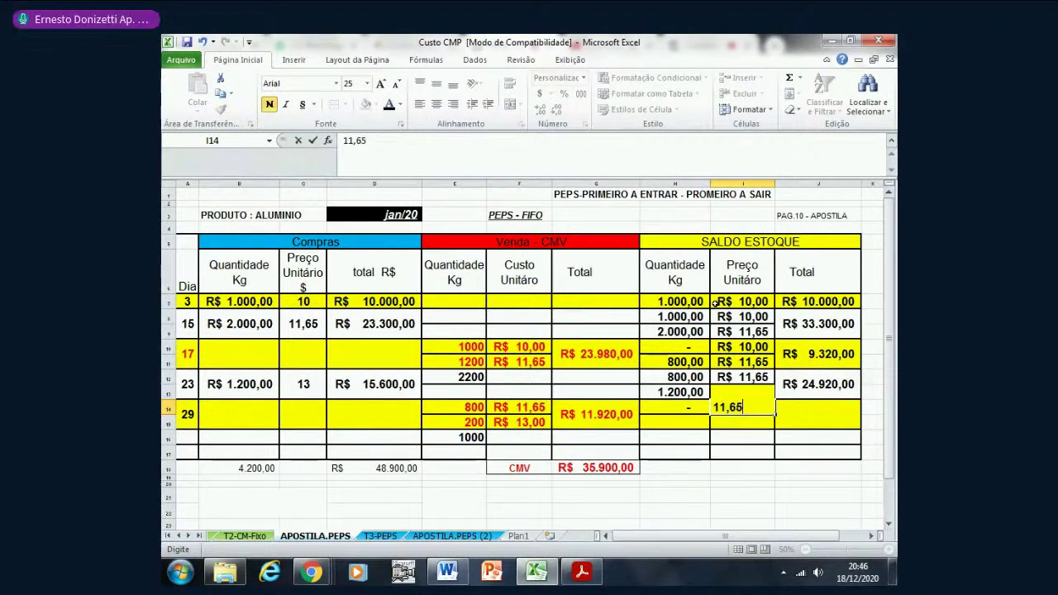
key(Return)
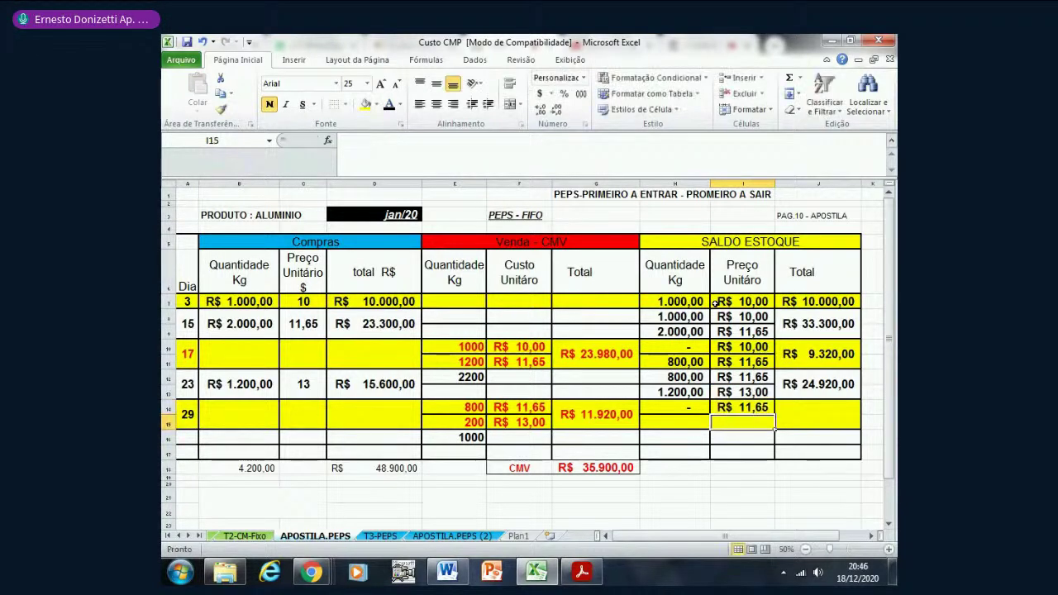
key(Left)
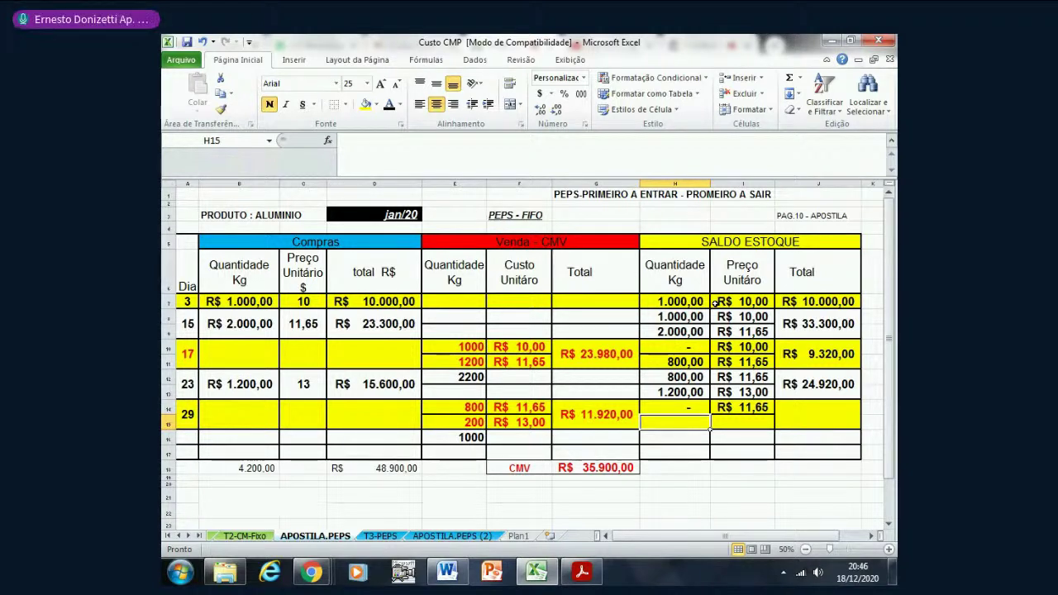
text(1000)
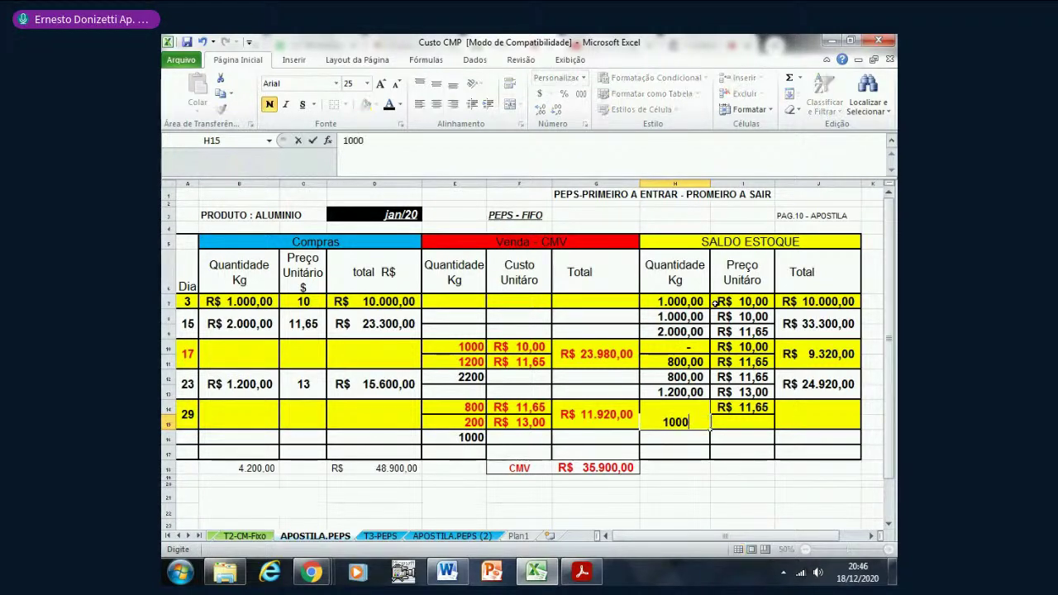
key(Tab)
text(13)
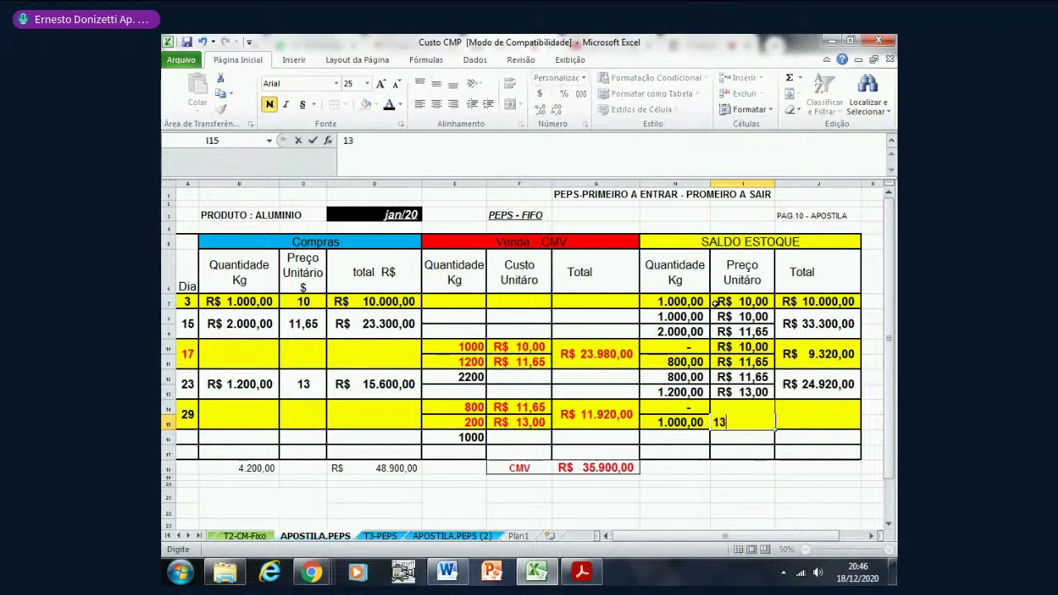
key(Return)
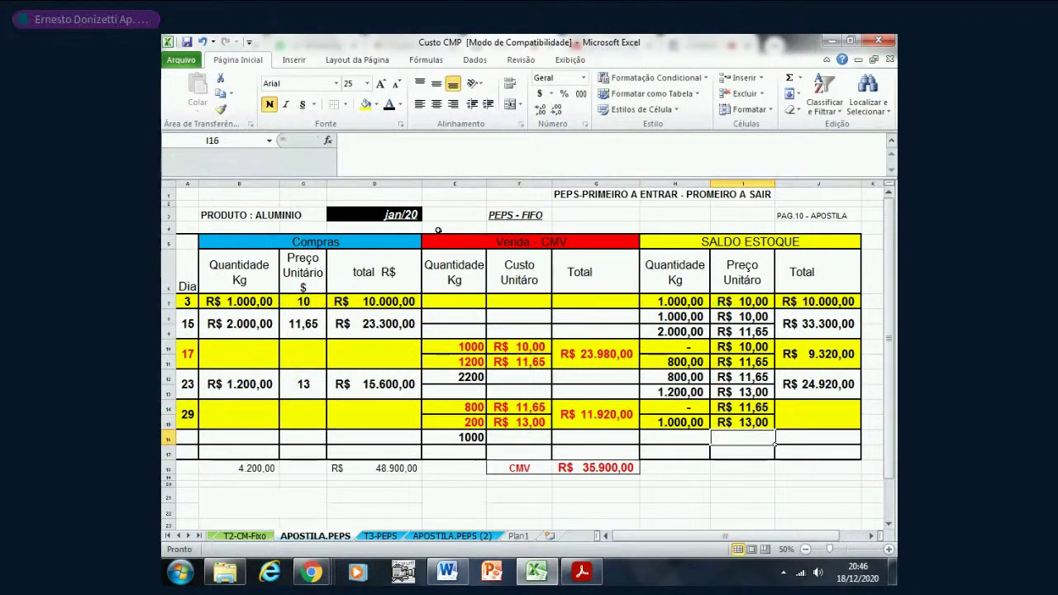
- Calculate the day 29 stock balance total in J14 as J12 minus G14
click(833, 409)
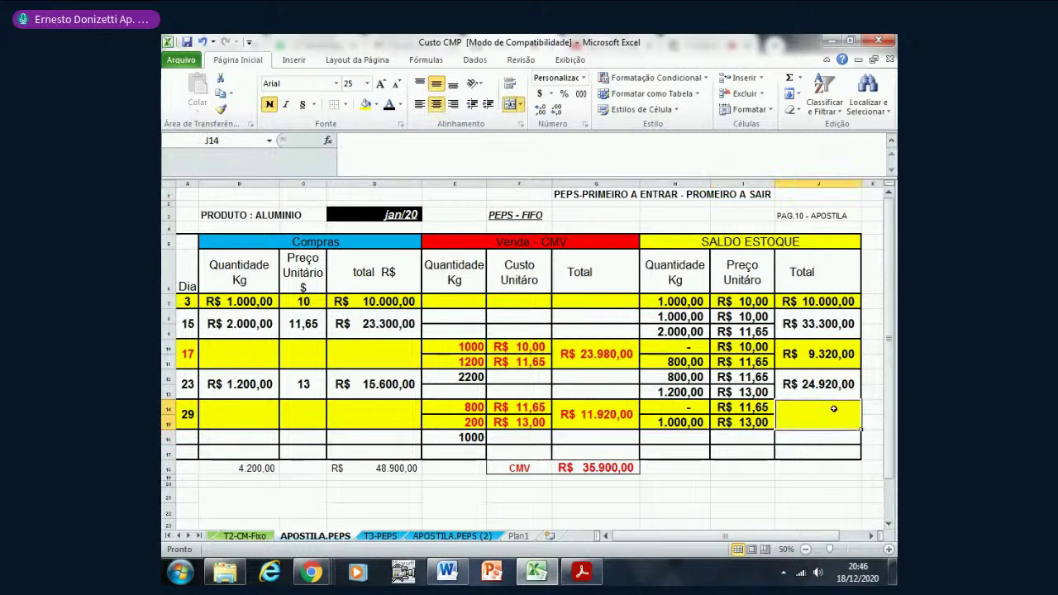
text(=)
click(830, 384)
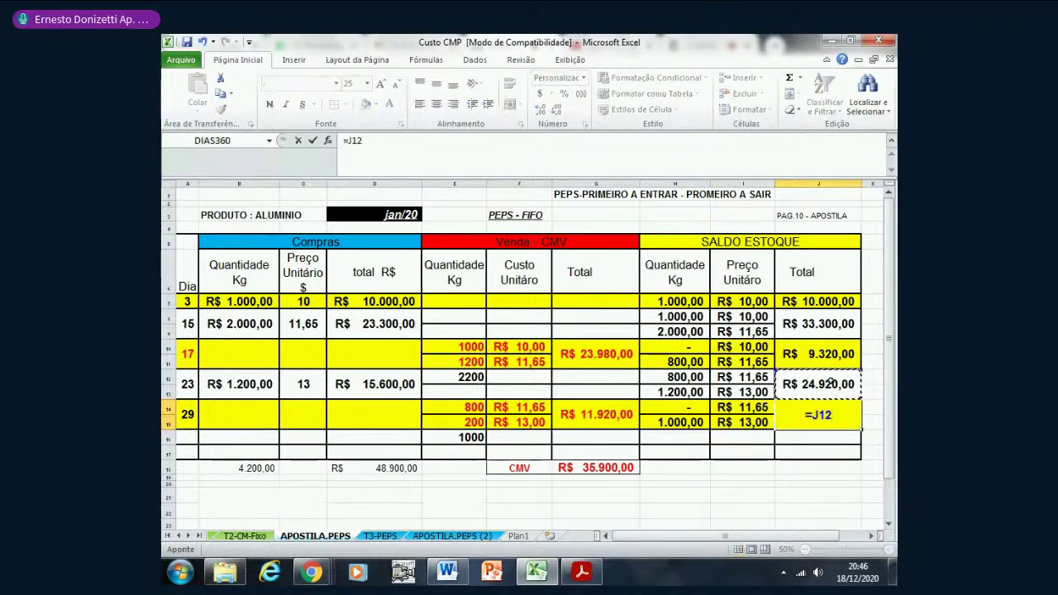
text(-)
click(616, 413)
key(Return)
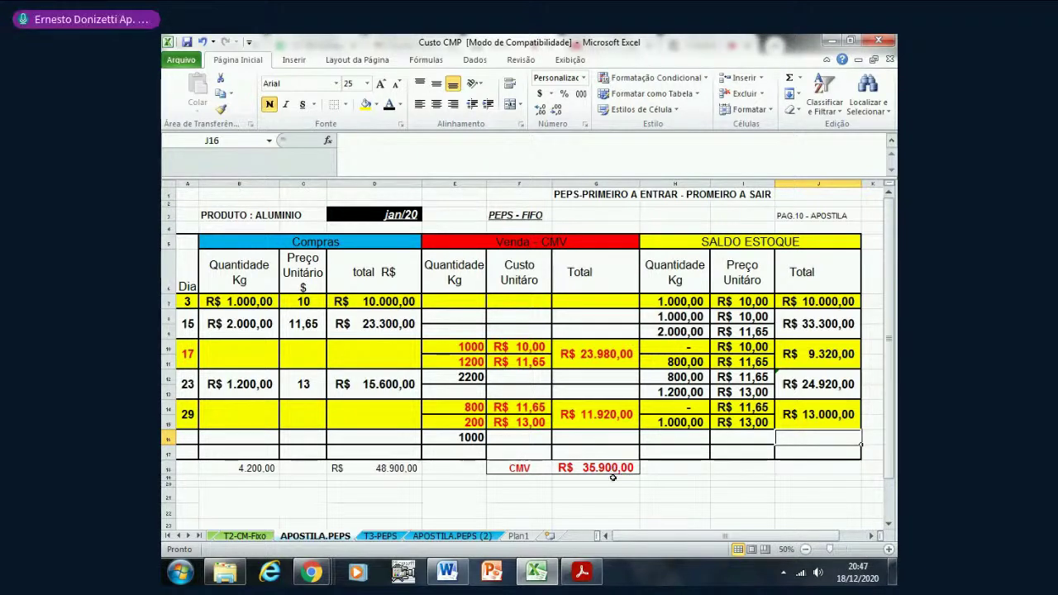
- Review the CMV sum formula in G18 and the purchases total in D18
click(584, 466)
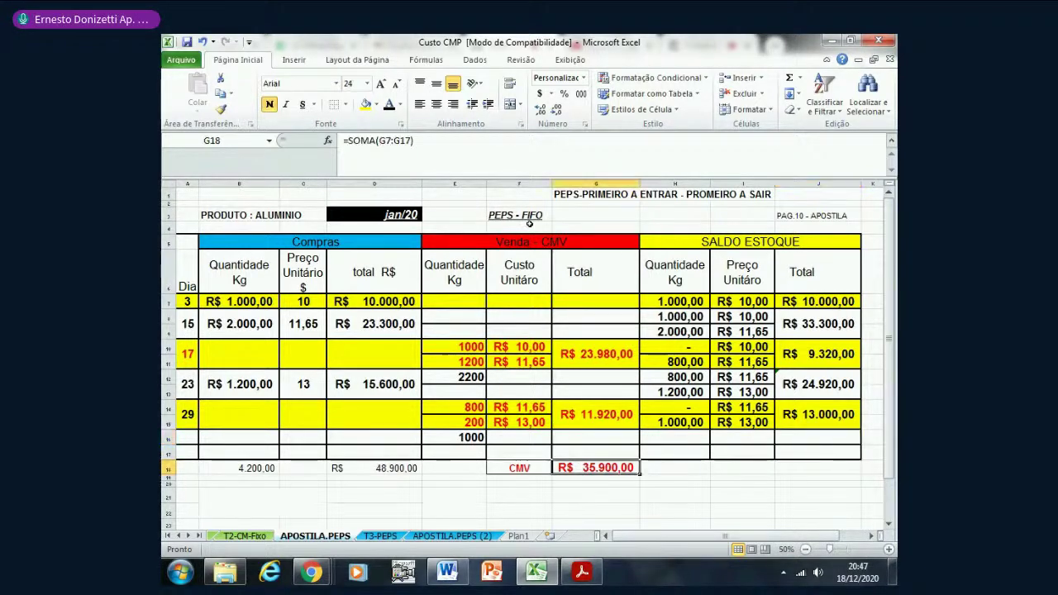
click(504, 164)
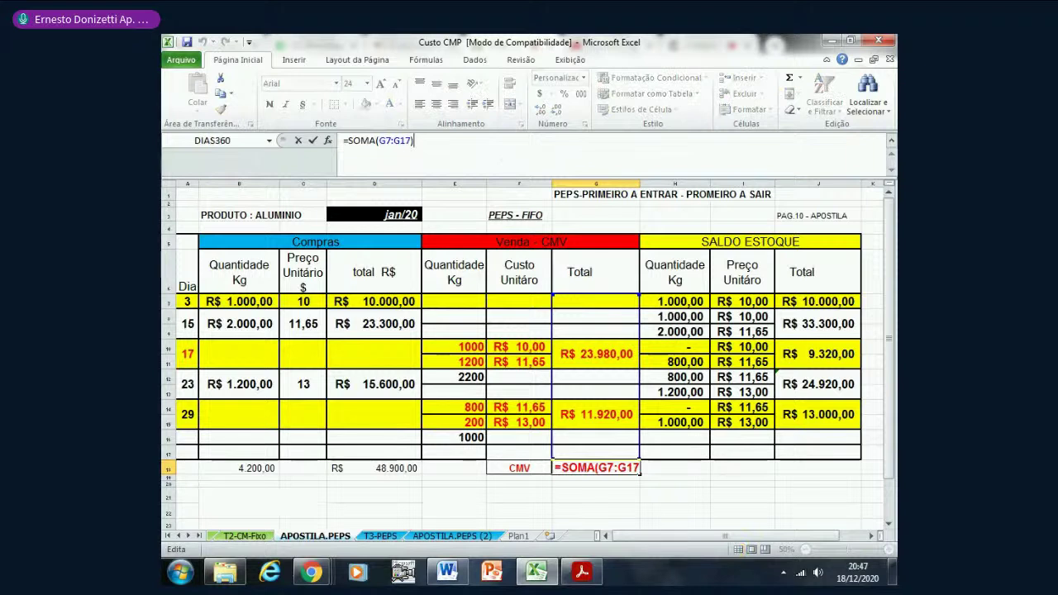
key(Return)
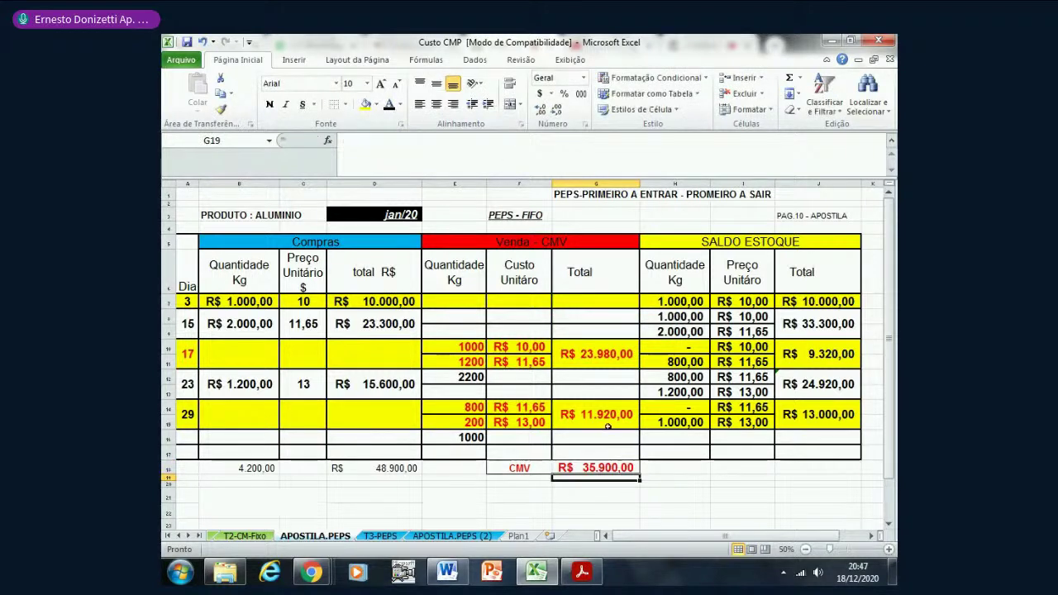
click(390, 467)
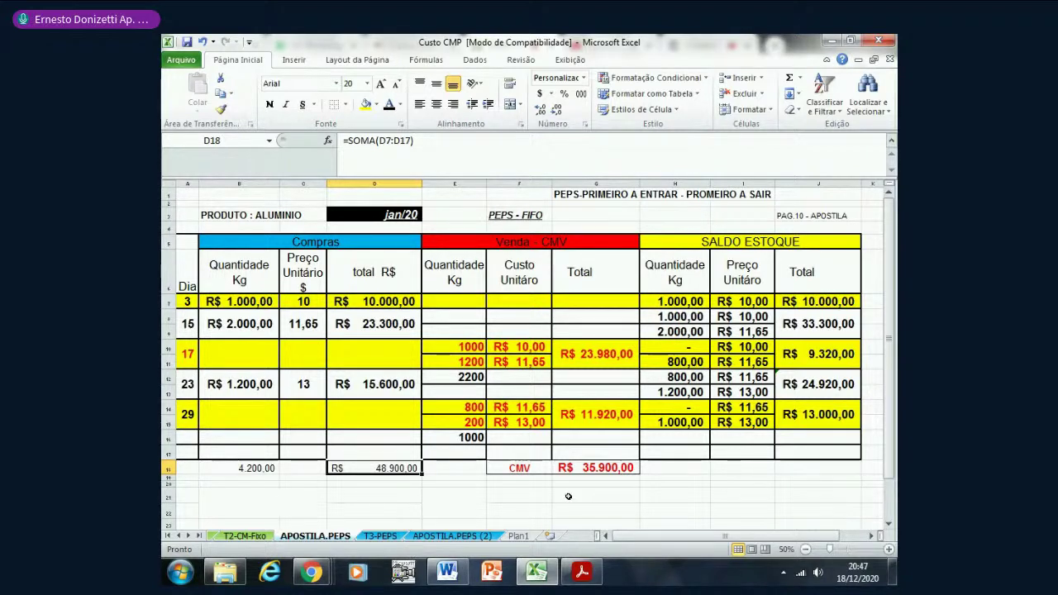
- Switch to the course handout in Acrobat Reader, collapse the tools pane and highlight "preços mais antigos" in the PEPS (FIFO) paragraph
click(581, 571)
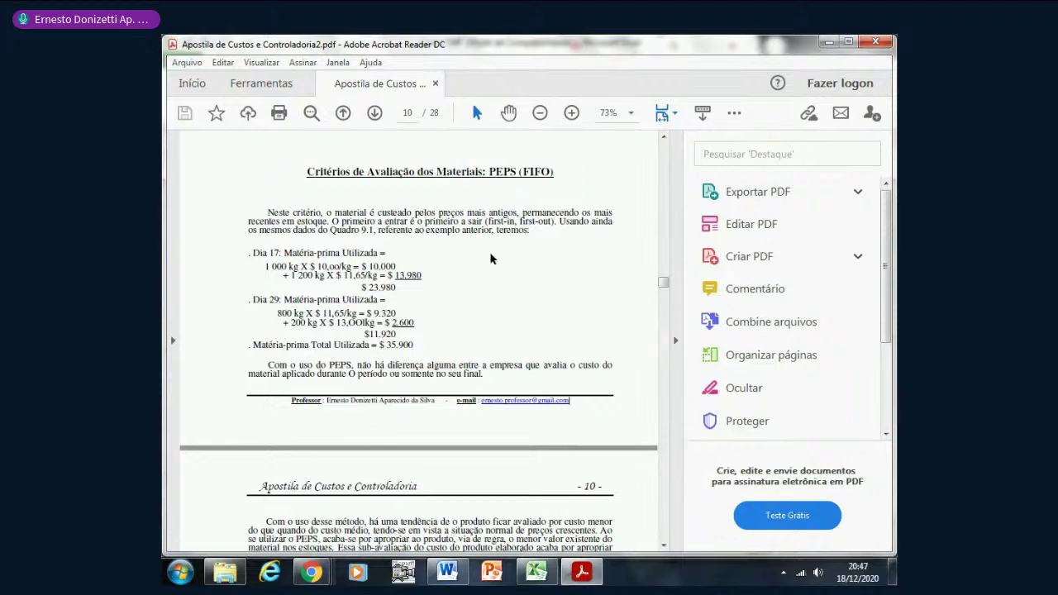
click(674, 343)
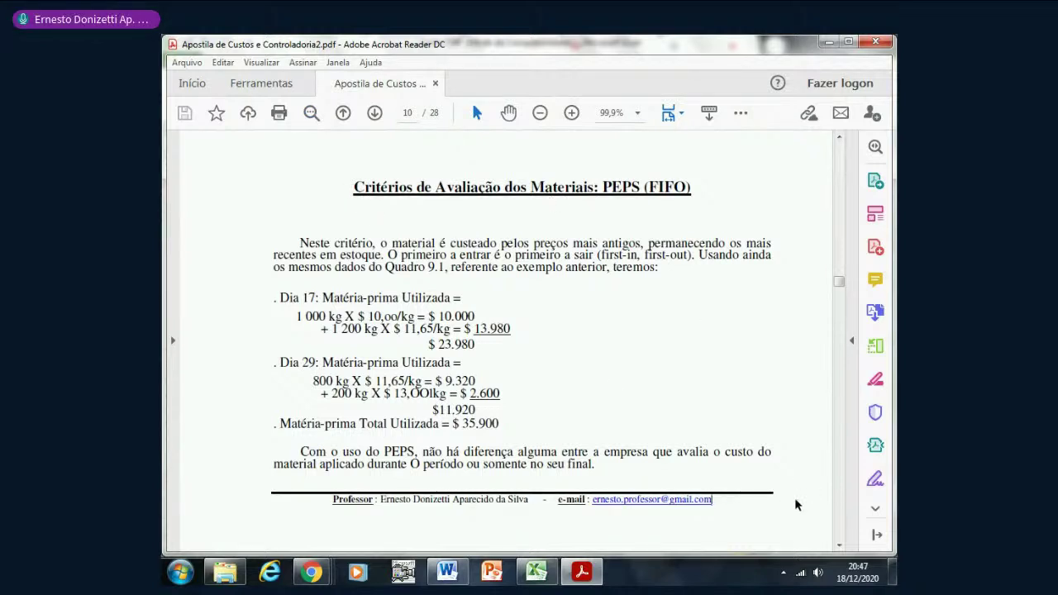
click(839, 546)
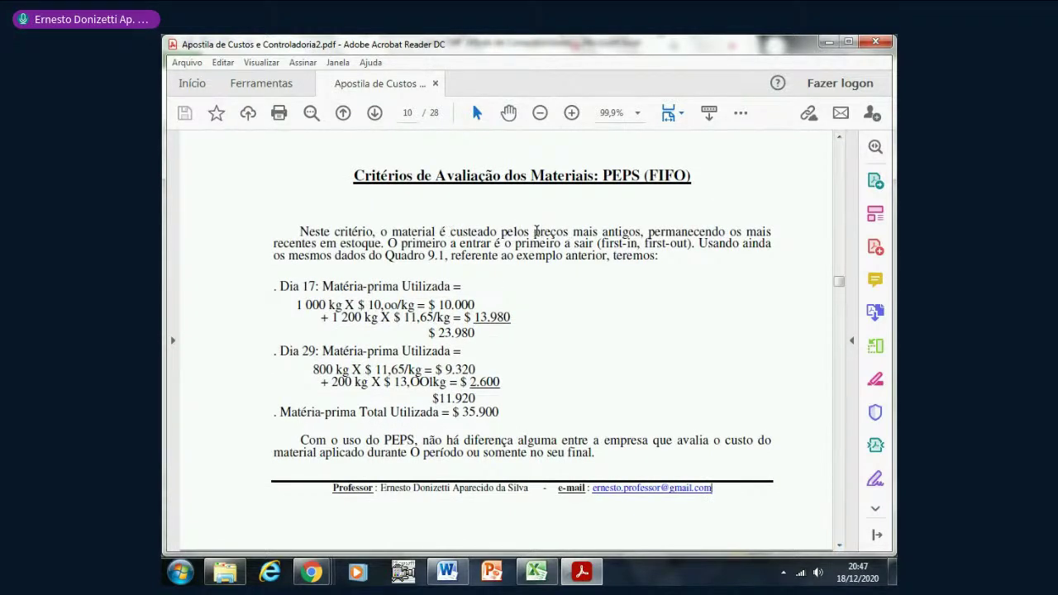
drag(536, 232, 642, 235)
click(723, 248)
drag(535, 233, 641, 235)
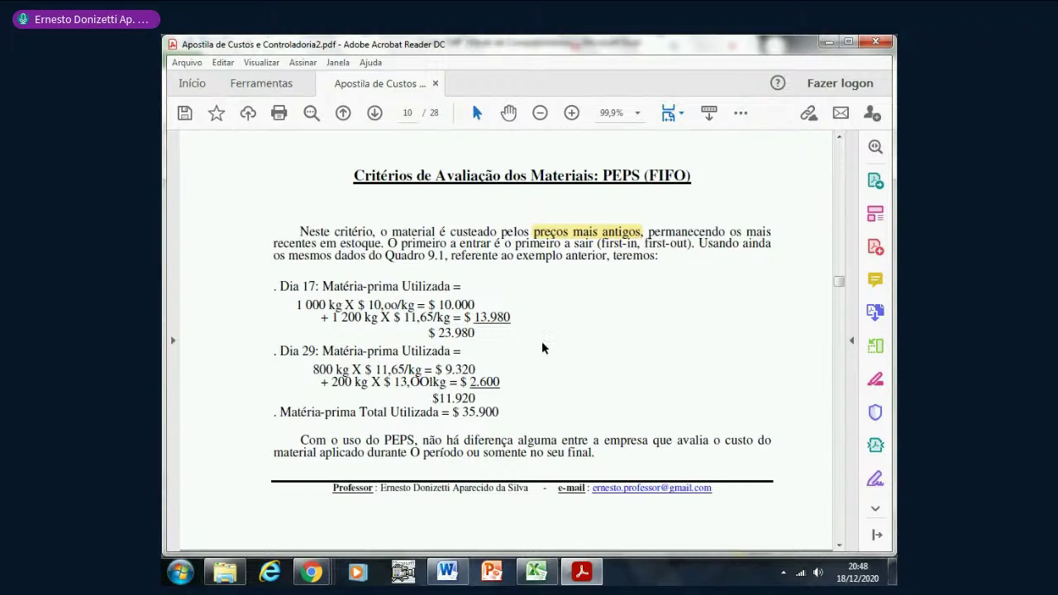
- Switch back to Excel and show the CMV total in G18 on the APOSTILA.CMP-MOVEL sheet for comparison
click(536, 571)
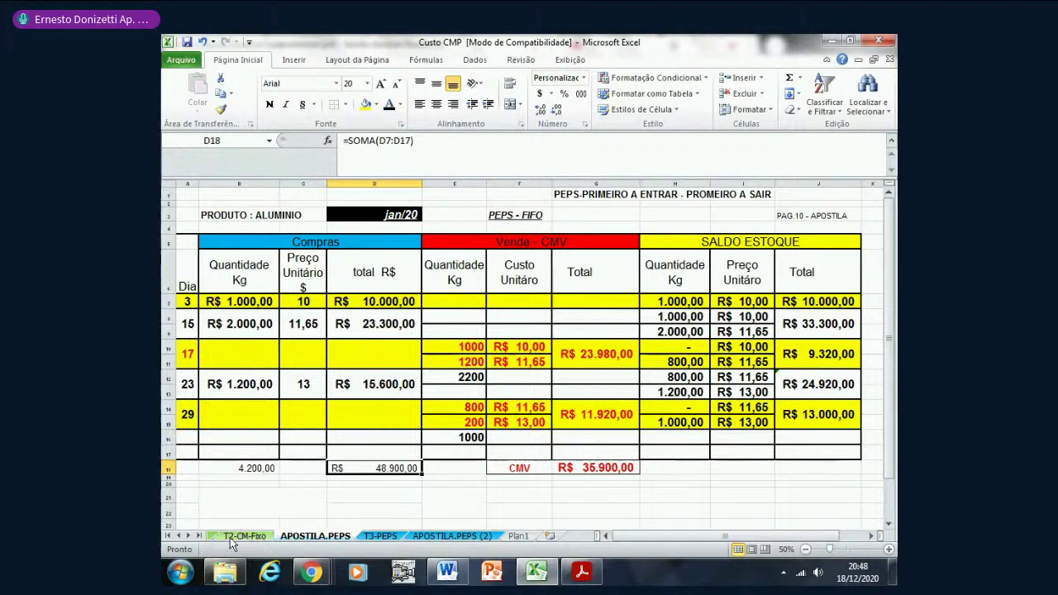
click(169, 537)
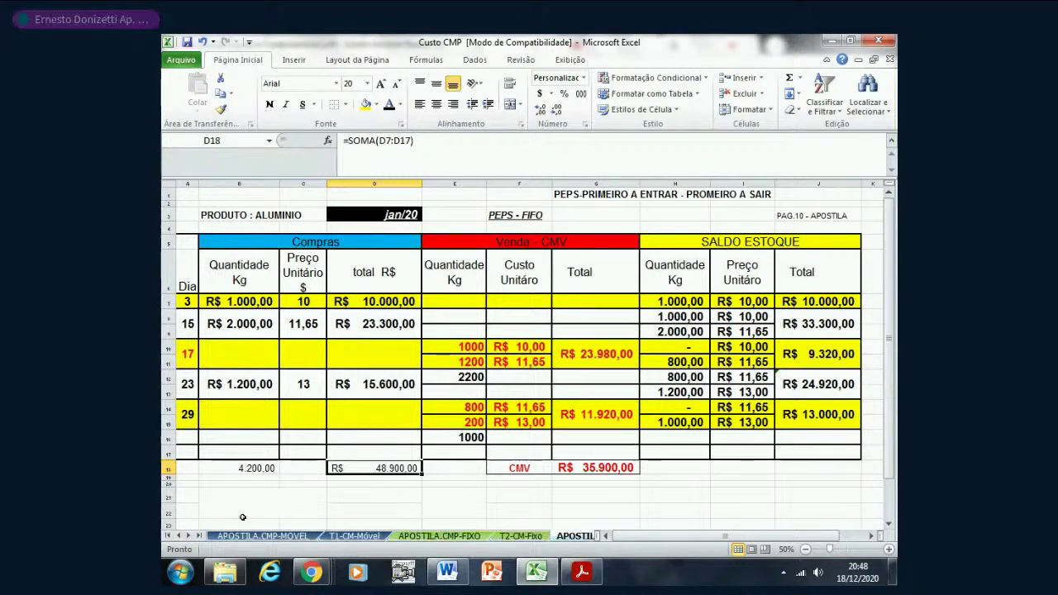
click(265, 537)
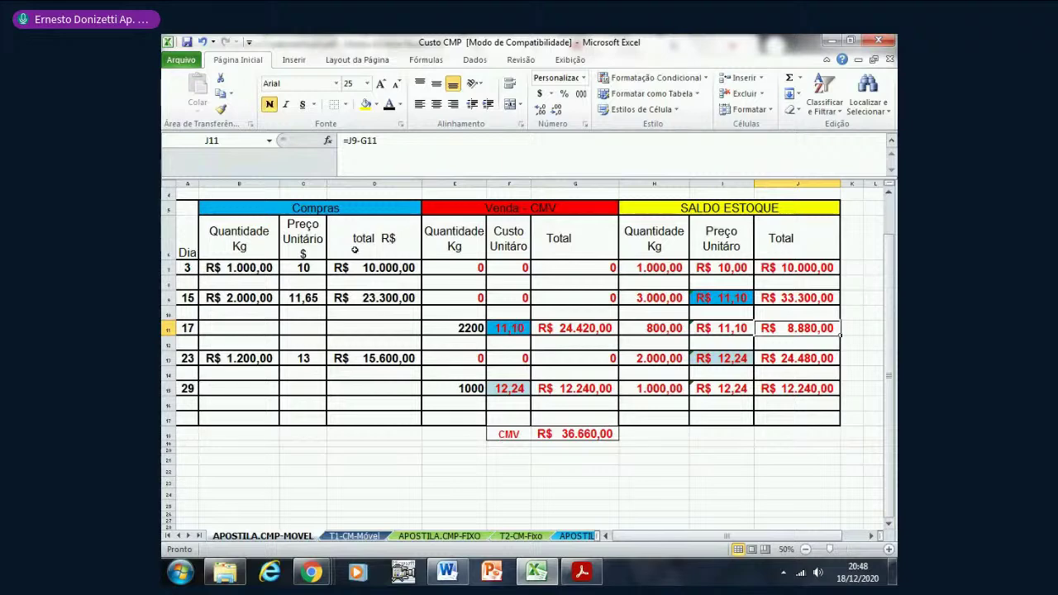
scroll(212, 381, up, 1)
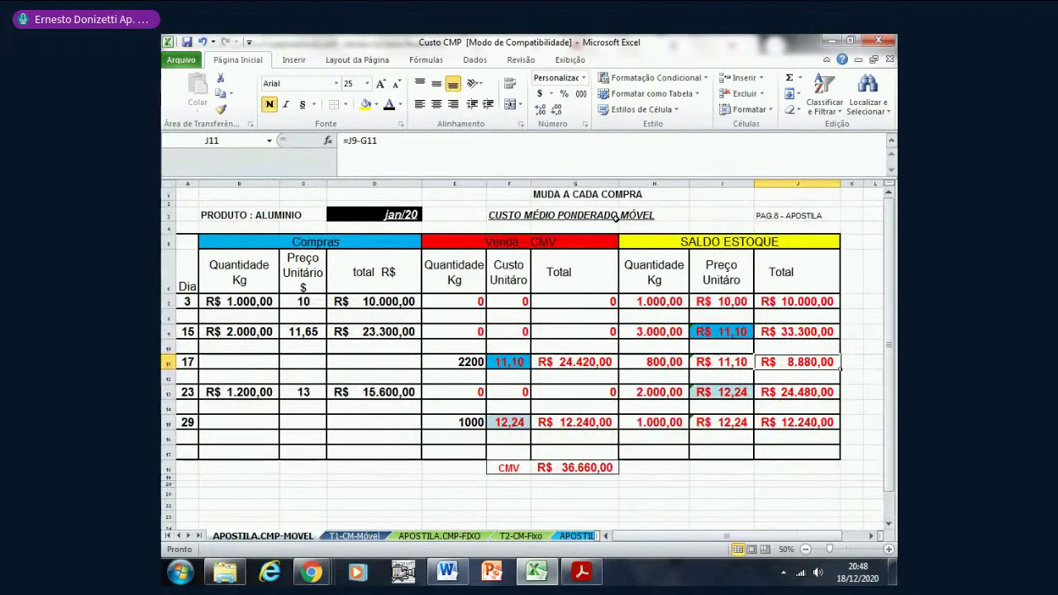
click(582, 467)
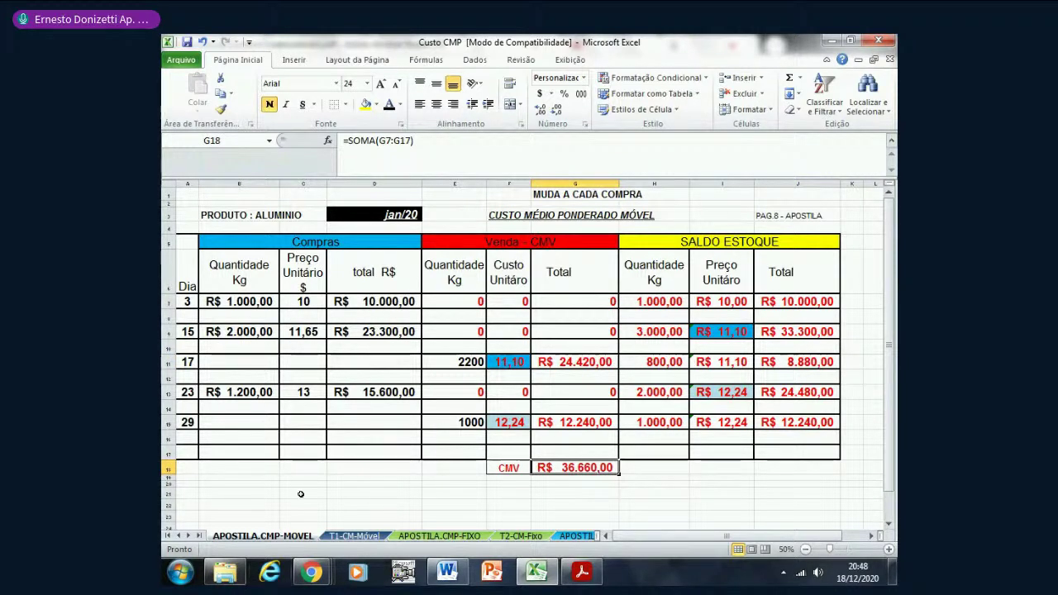
- Compare the CMV total in G18 on the APOSTILA.CMP-FIXO sheet with the one on the APOSTILA.PEPS sheet
click(439, 536)
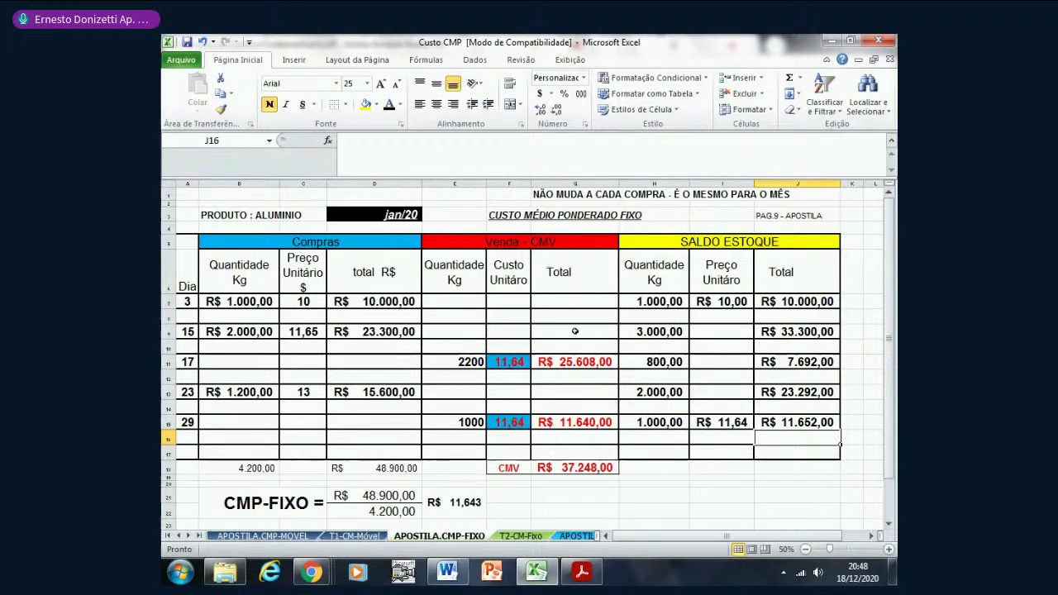
click(583, 467)
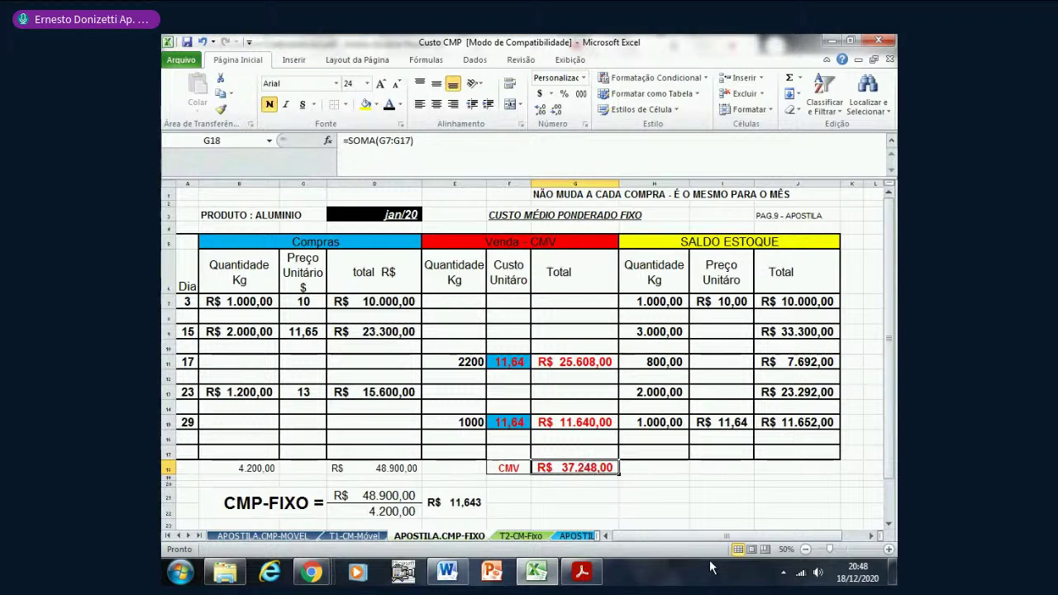
click(576, 537)
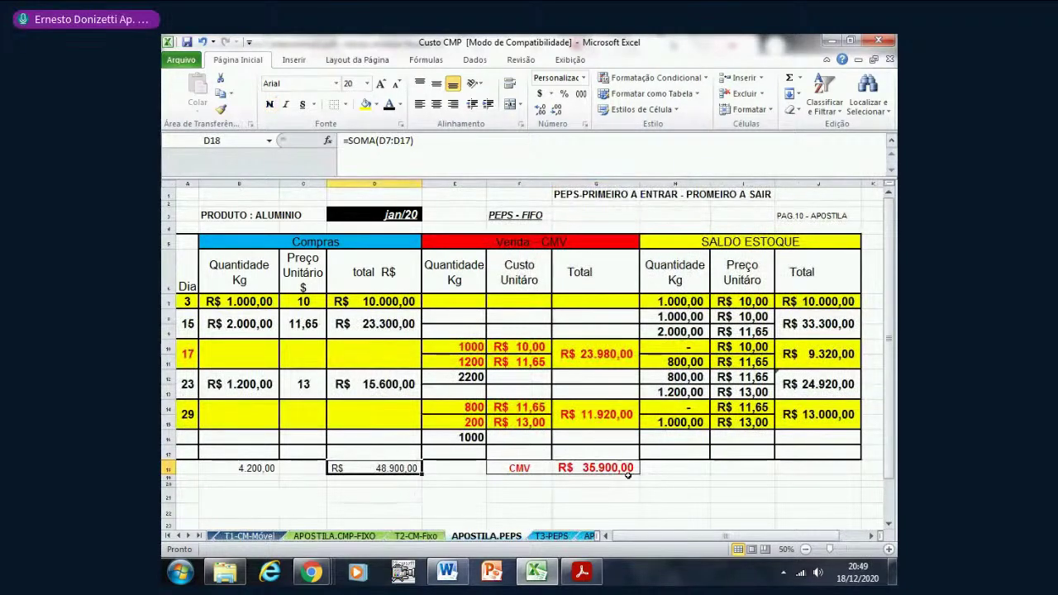
- On the APOSTILA.PEPS (2) sheet, change the method heading in F3 to "UEPS - LIFO"
click(590, 537)
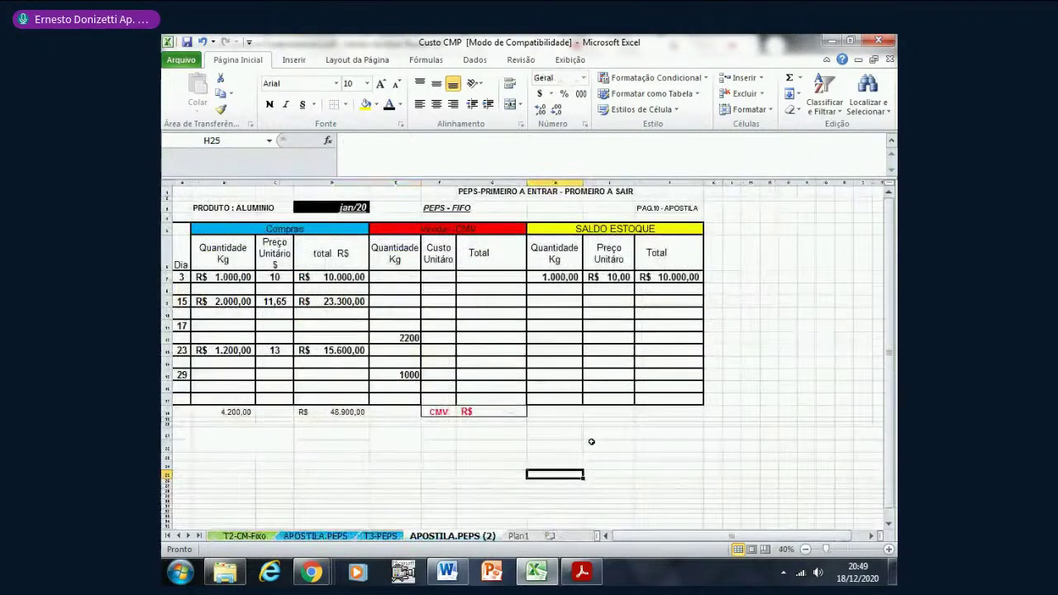
click(447, 204)
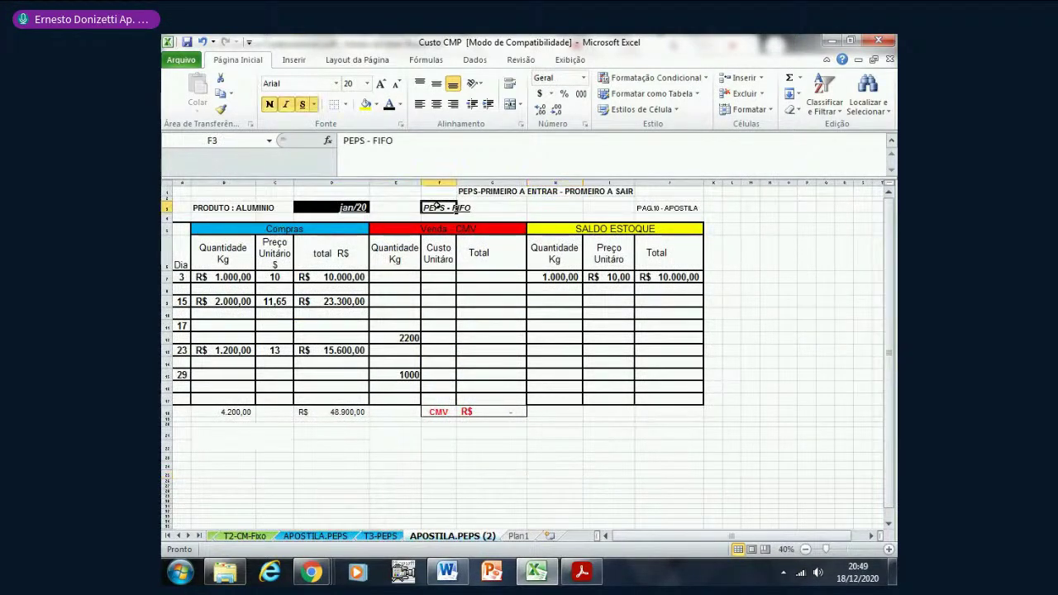
click(889, 548)
click(889, 548)
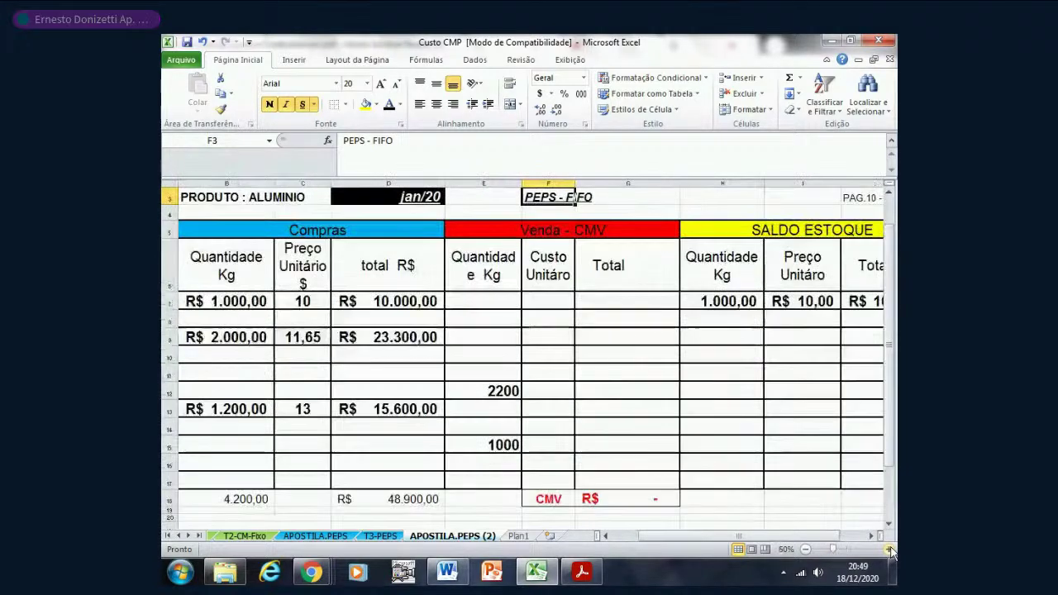
click(805, 549)
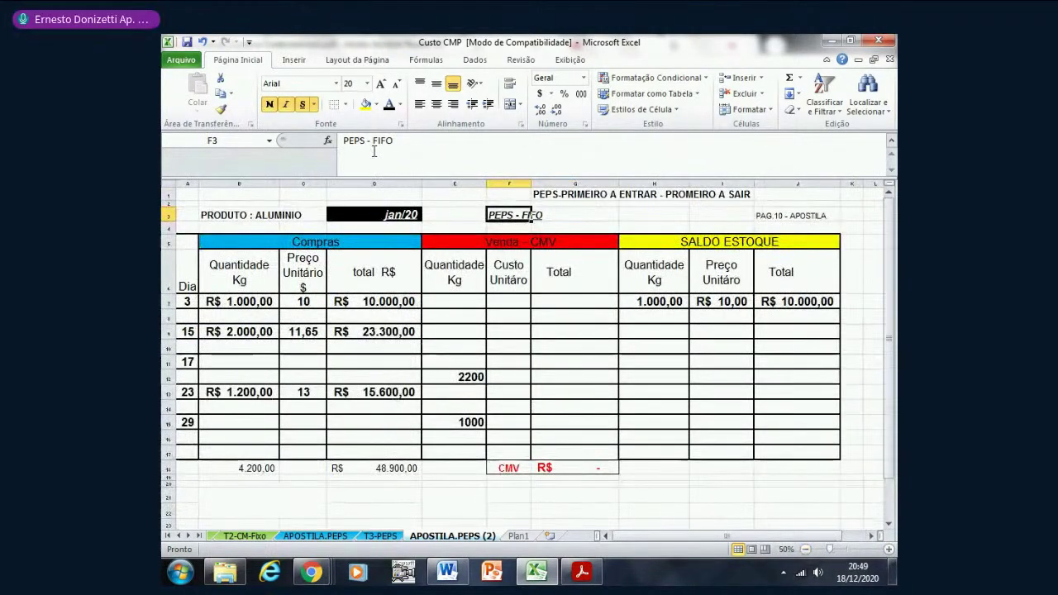
click(352, 171)
key(Delete)
text(U)
key(Right)
key(Right)
key(Right)
key(Right)
key(Right)
key(Right)
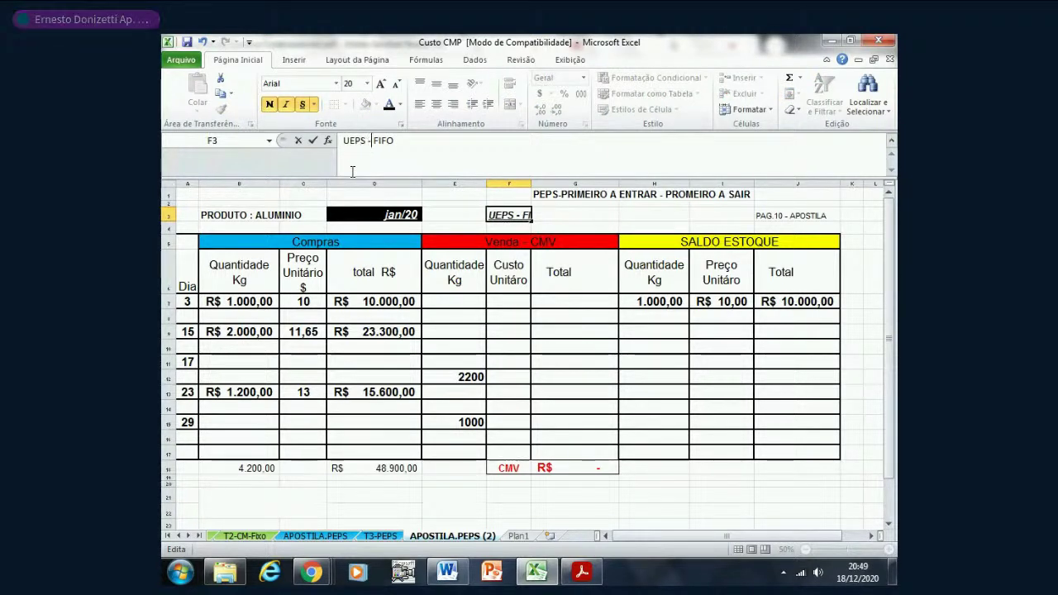
key(Delete)
text(L)
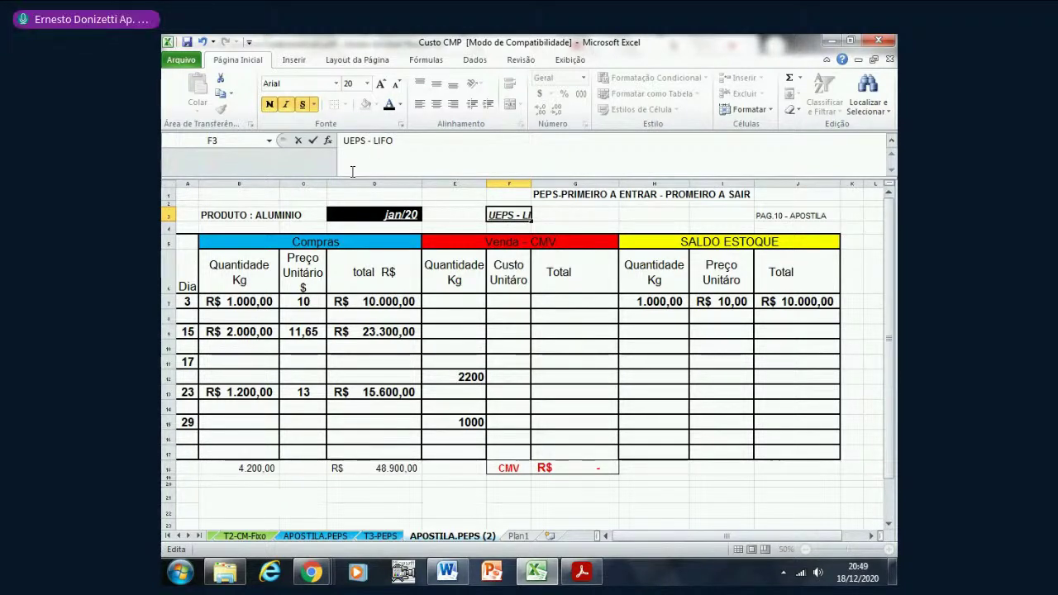
key(Return)
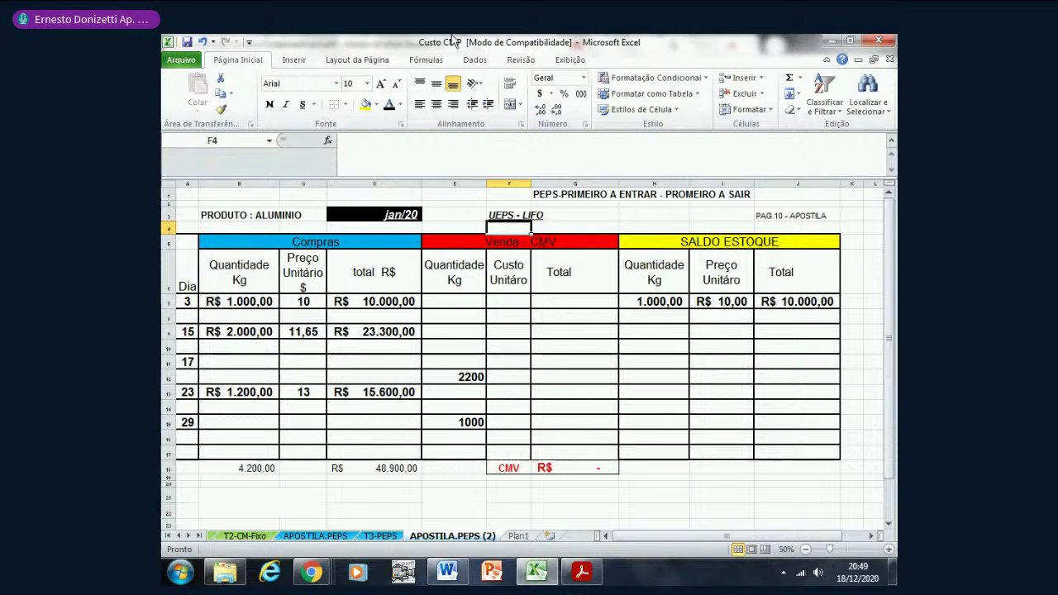
- Duplicate the APOSTILA.PEPS sheet, placing the copy after the T3-PEPS sheet
click(769, 218)
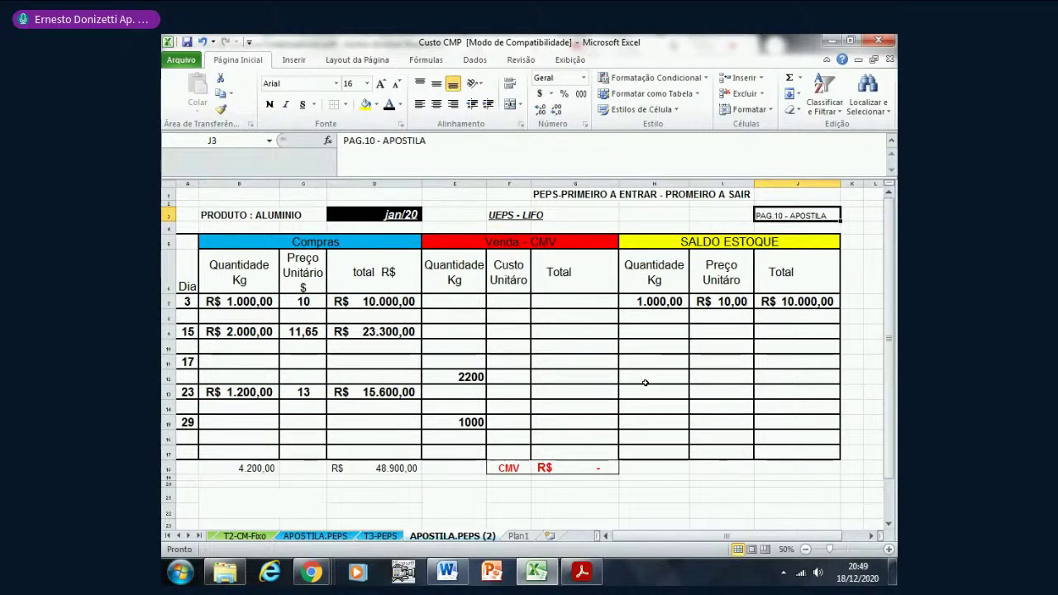
click(319, 537)
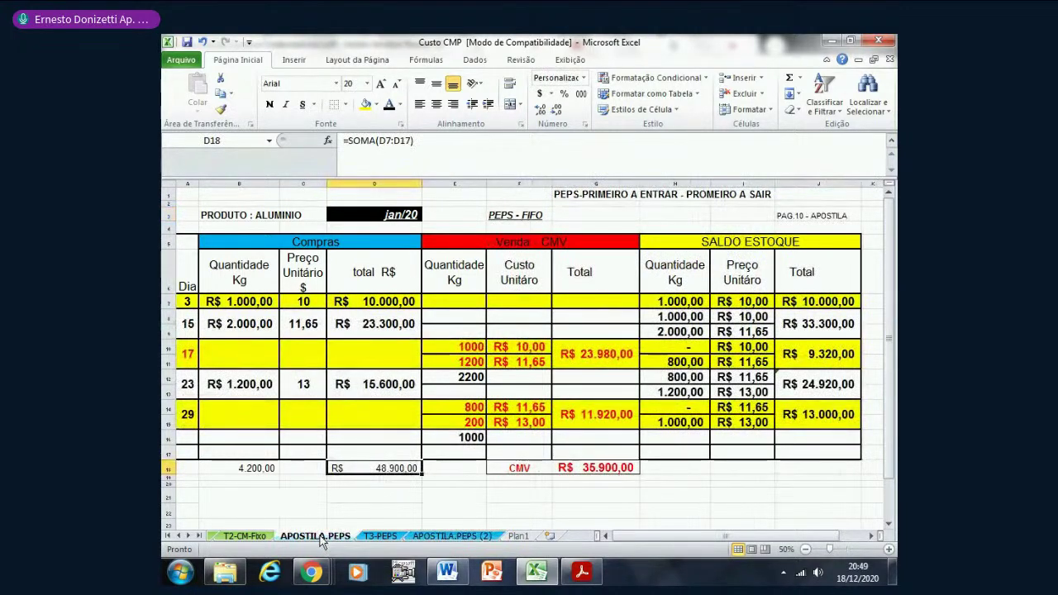
drag(320, 539, 470, 535)
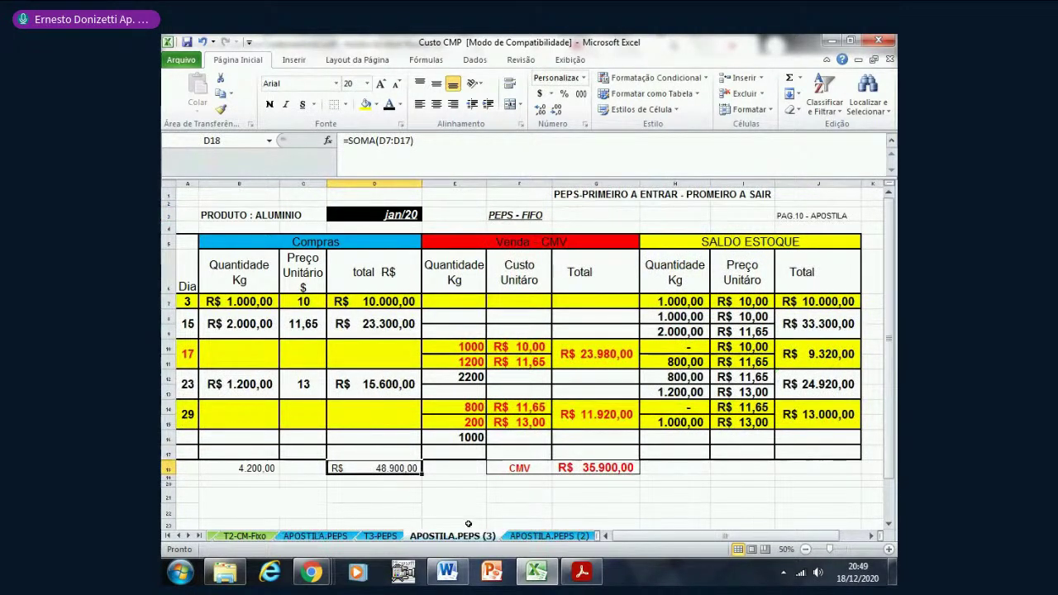
- Delete the APOSTILA.PEPS (2) sheet from the workbook permanently
click(551, 538)
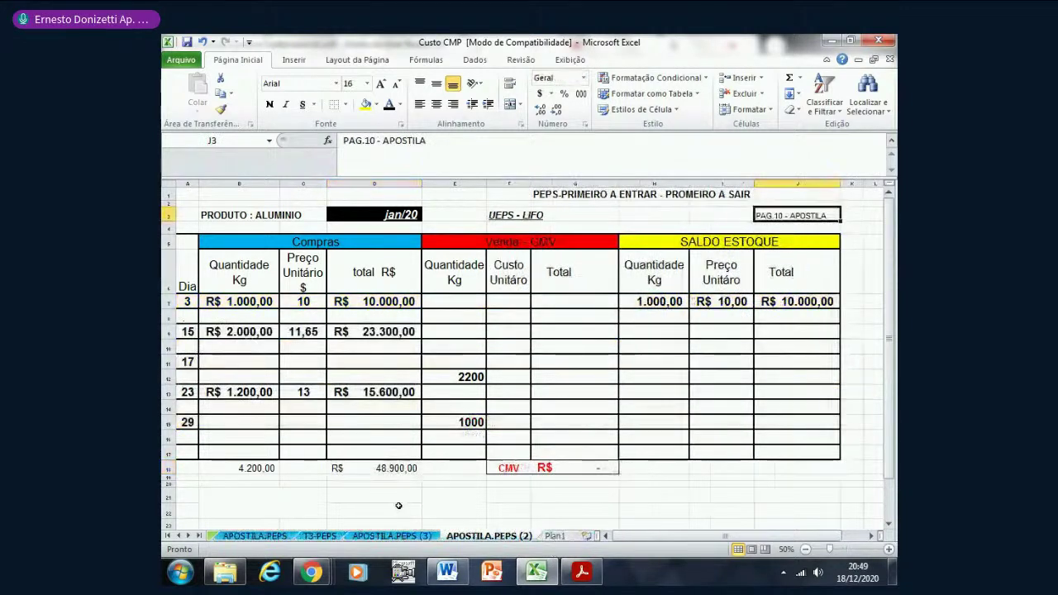
right_click(508, 537)
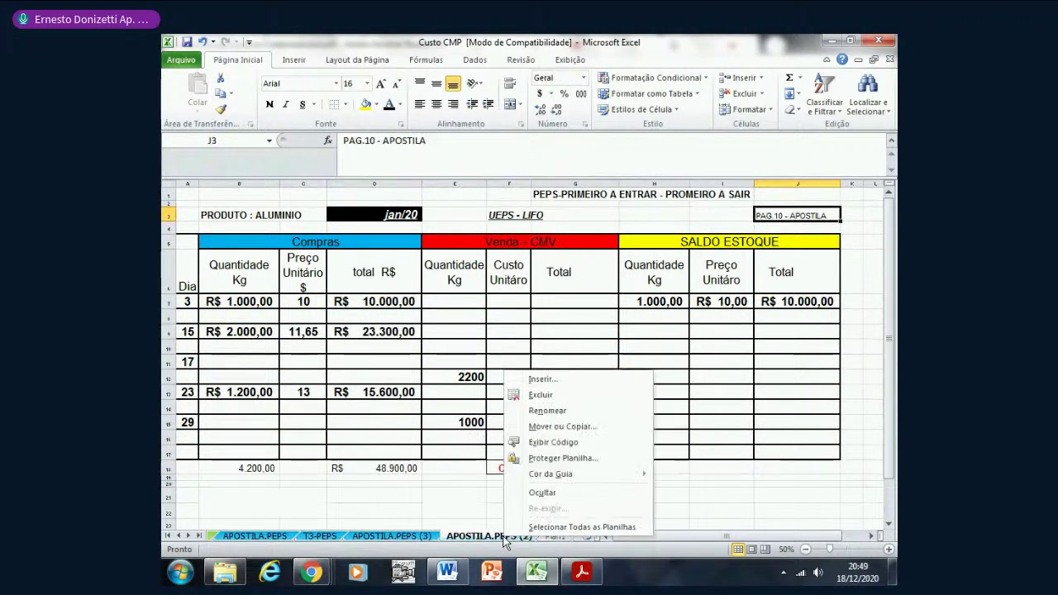
click(545, 395)
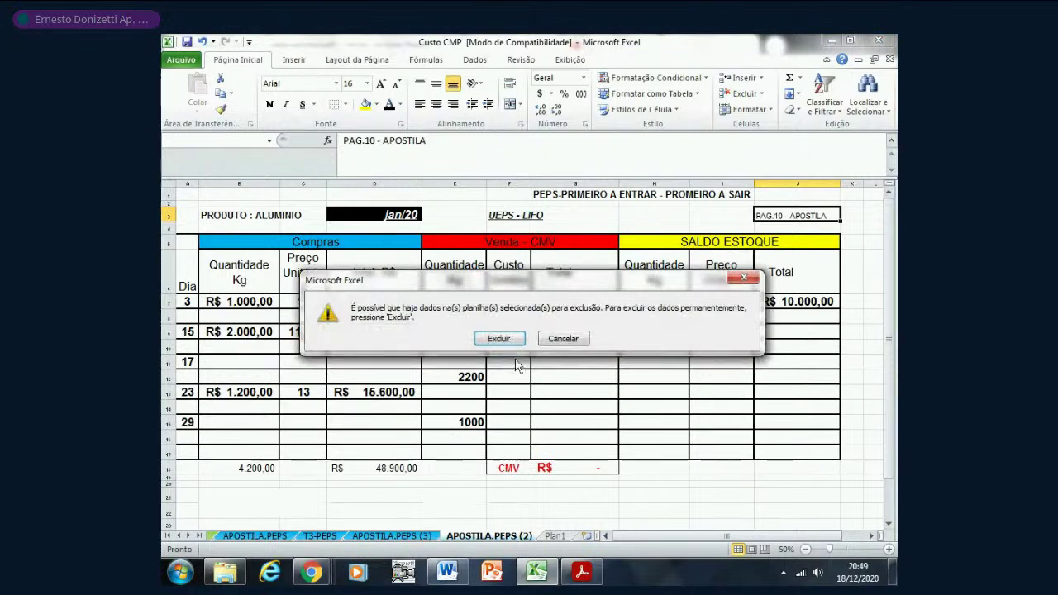
click(499, 339)
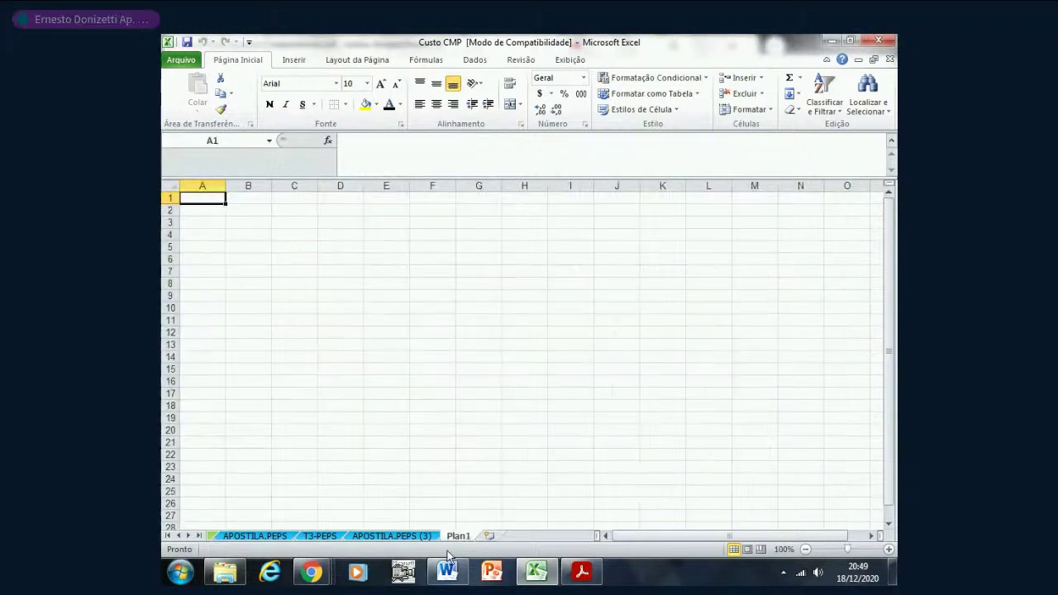
- On the APOSTILA.PEPS (3) sheet, change the valuation method heading in F3 to UEPS - LIFO
click(389, 536)
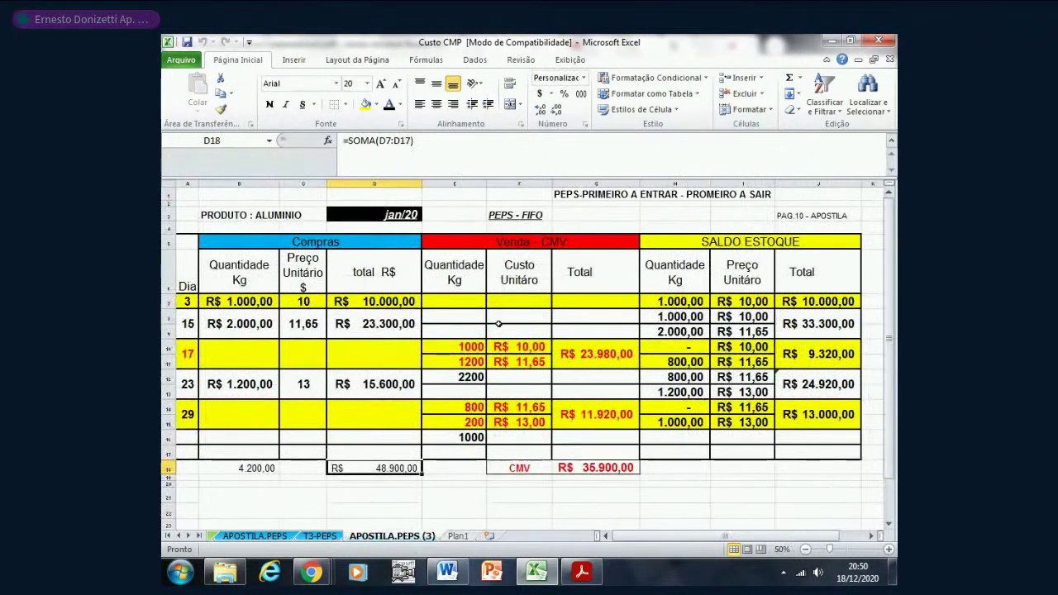
double_click(499, 217)
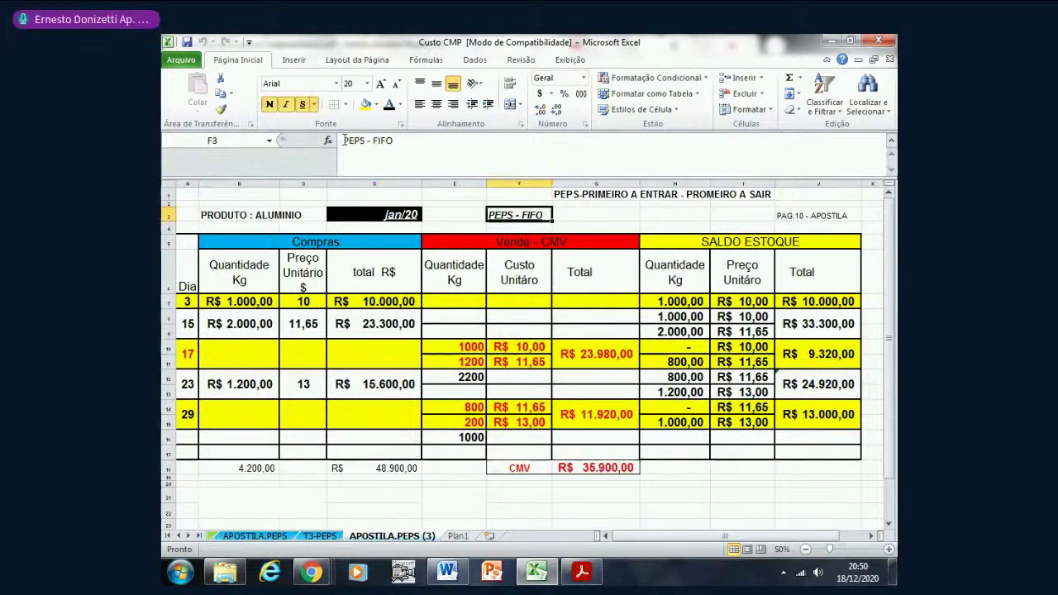
text(U)
key(Delete)
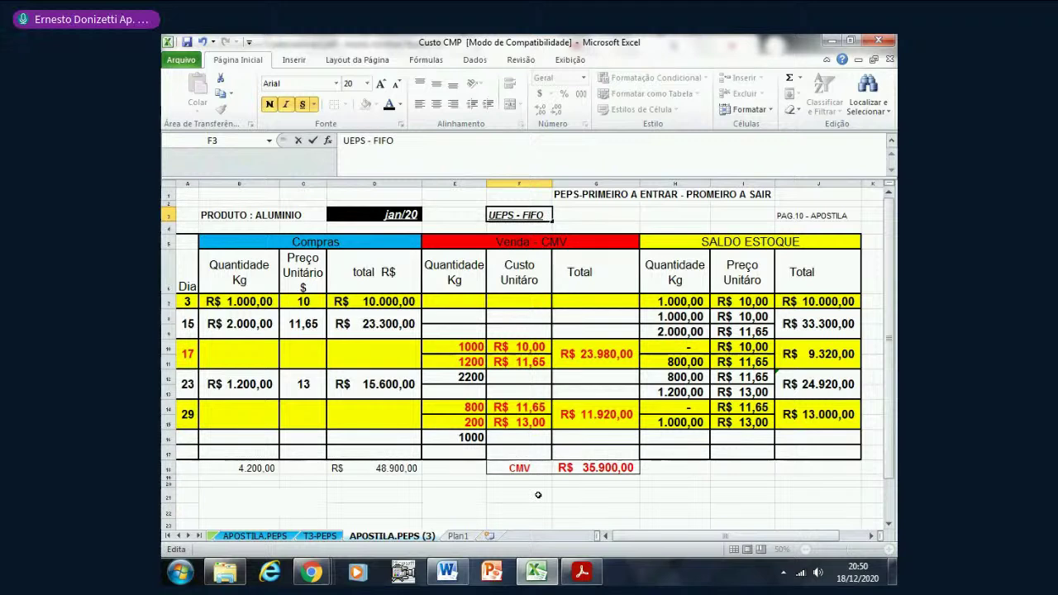
key(Right)
key(Right)
key(Right)
text(L)
key(Delete)
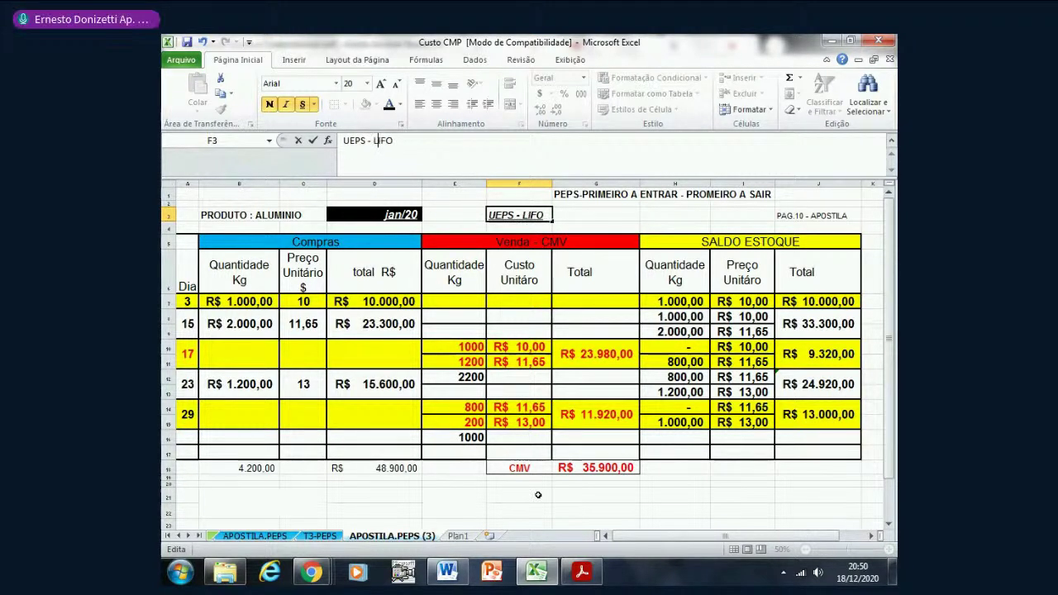
key(Return)
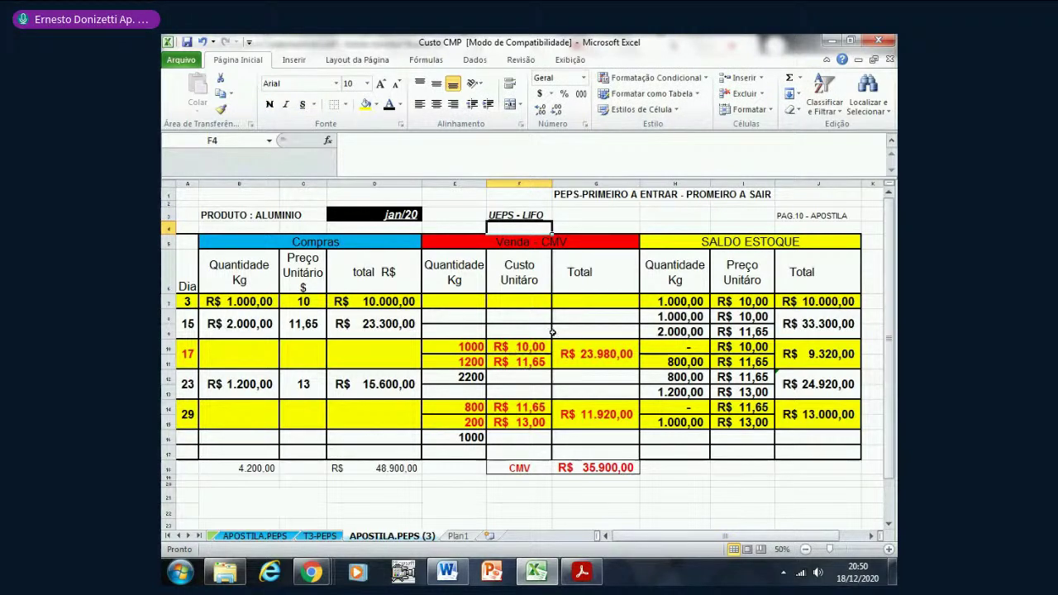
- Clear the sold quantities and unit costs for days 17 and 29 in the Venda - CMV section
drag(476, 346, 582, 353)
drag(454, 347, 534, 355)
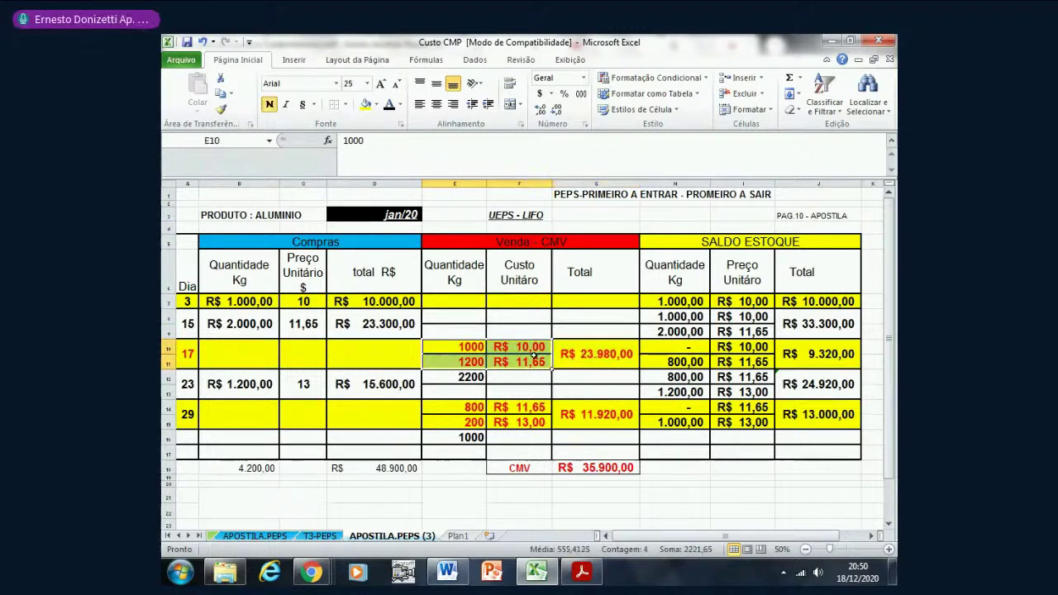
key(Delete)
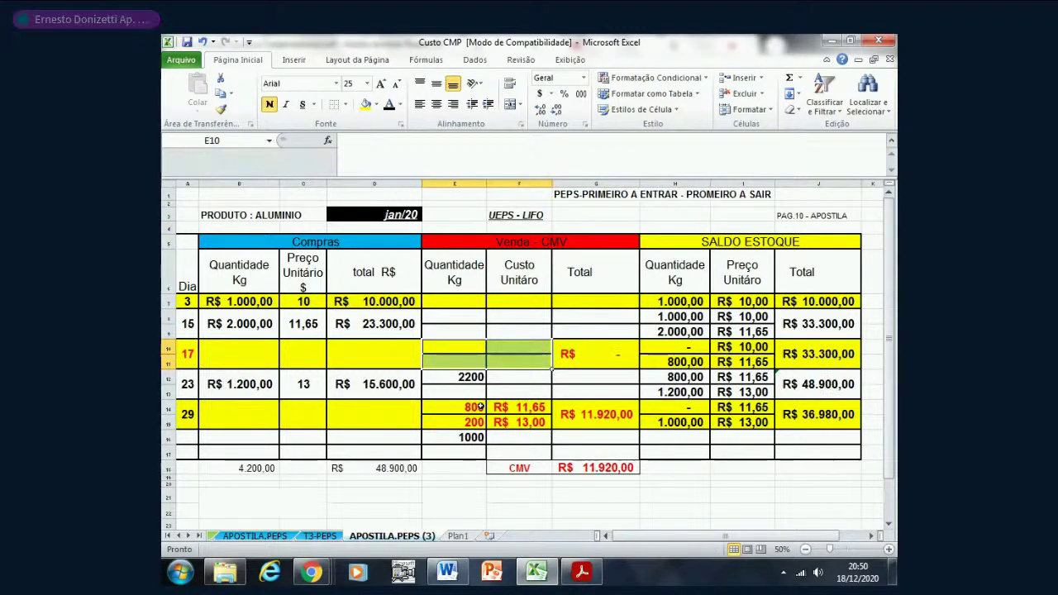
drag(467, 406, 513, 421)
key(Delete)
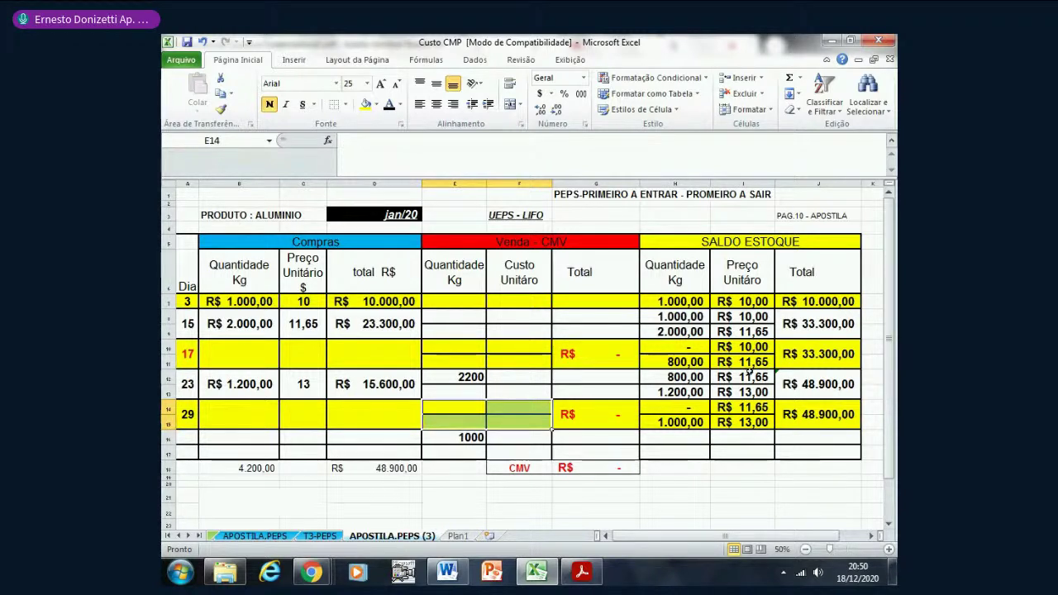
- Clear the stock balance quantities and unit prices in rows 10 to 15 and save the workbook despite the compatibility check
click(670, 347)
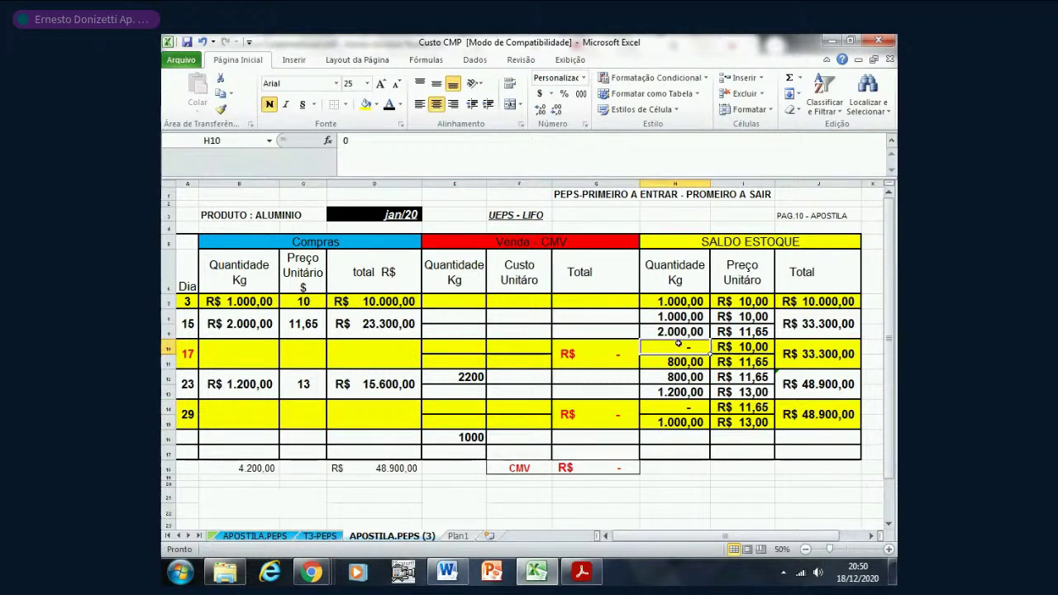
key(shift+Down)
drag(679, 350, 678, 426)
key(Delete)
drag(740, 346, 742, 422)
key(Delete)
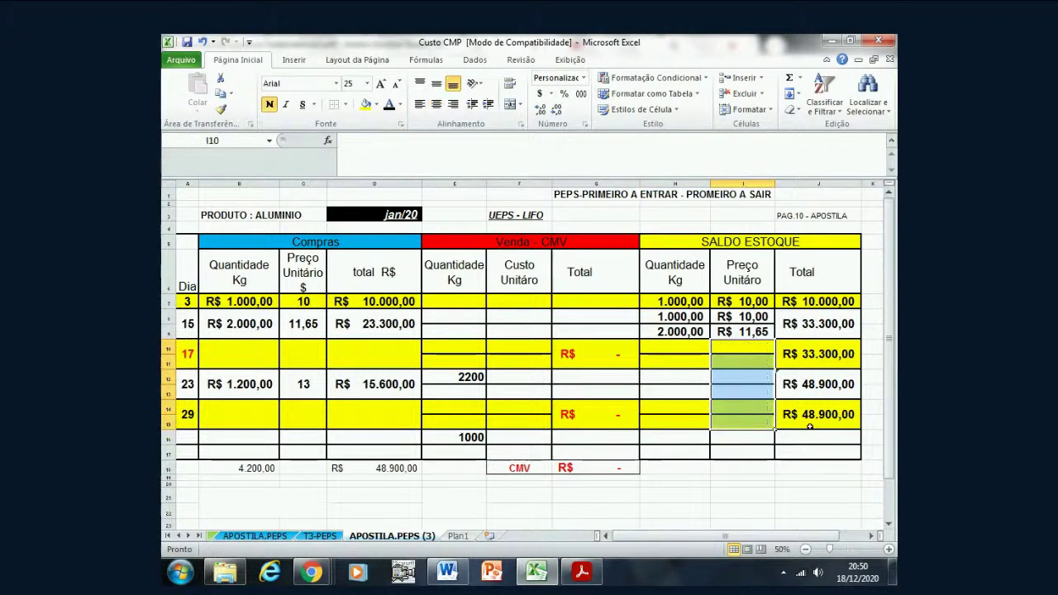
click(723, 512)
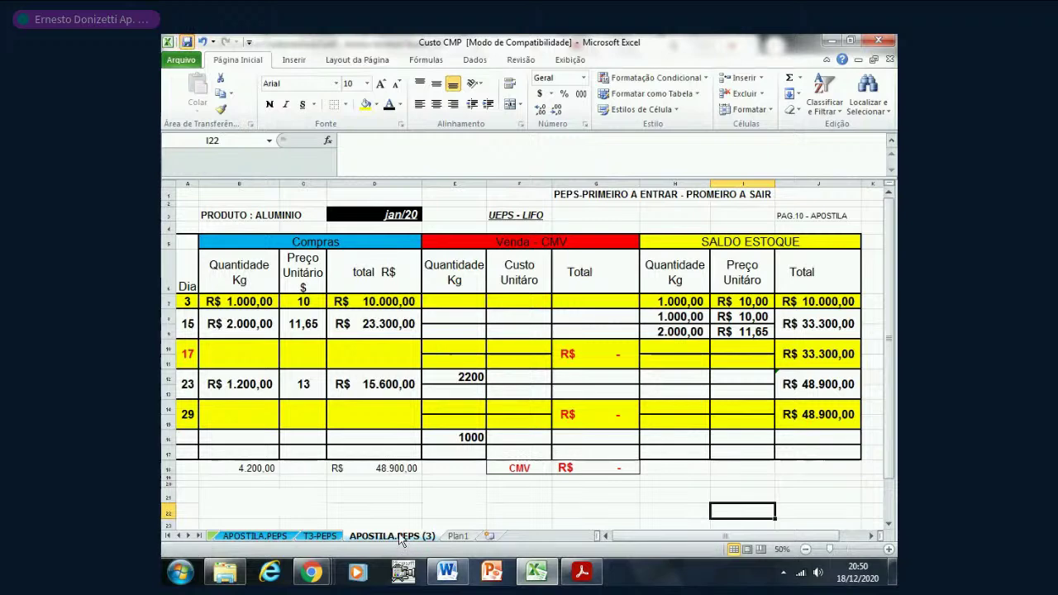
click(579, 396)
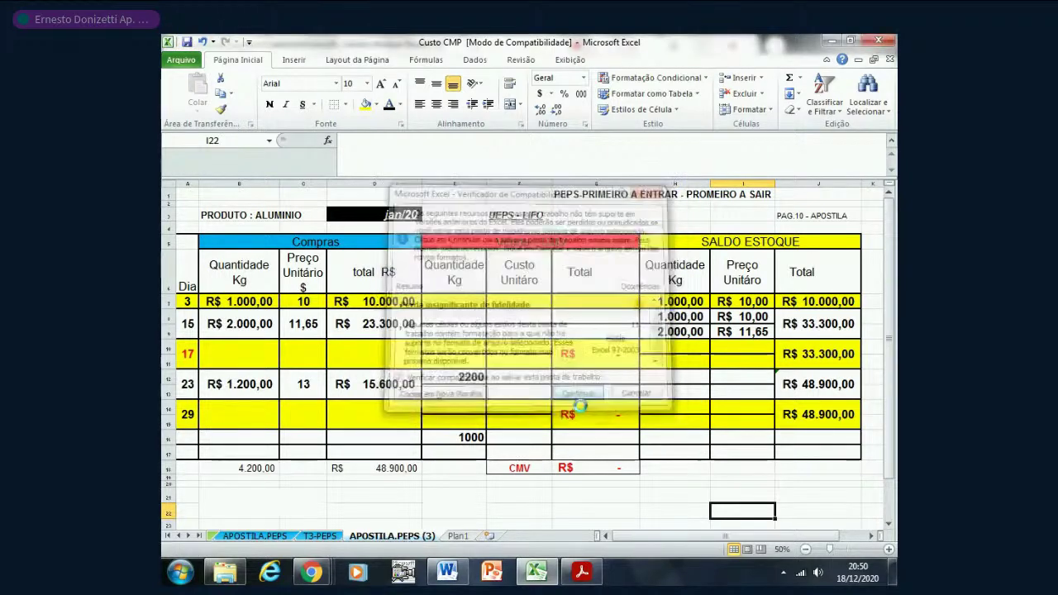
- Give the APOSTILA.PEPS (3) sheet an orange theme shade as its tab colour
right_click(405, 538)
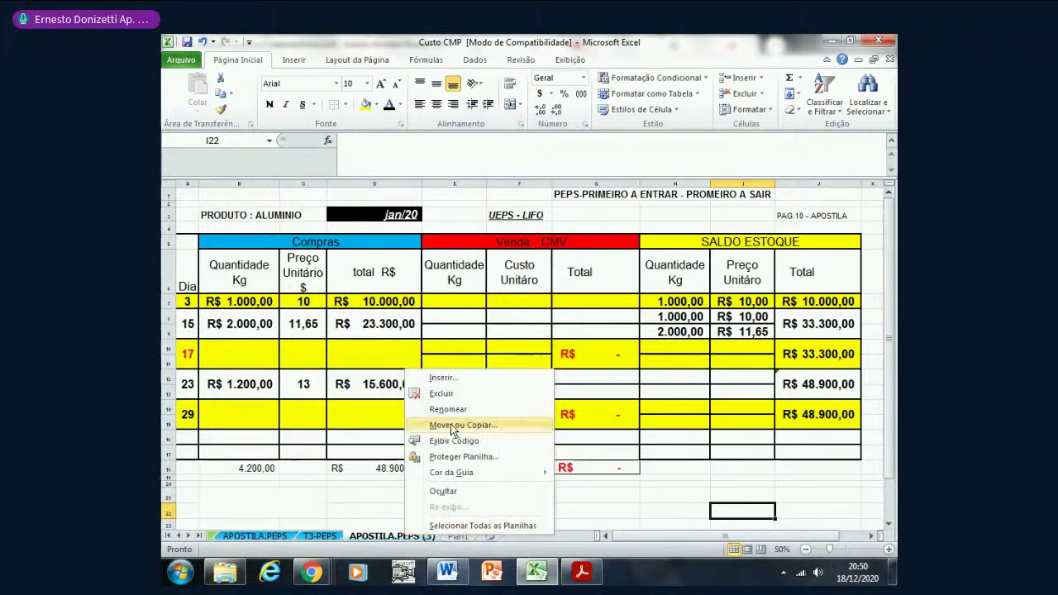
mouse_move(457, 476)
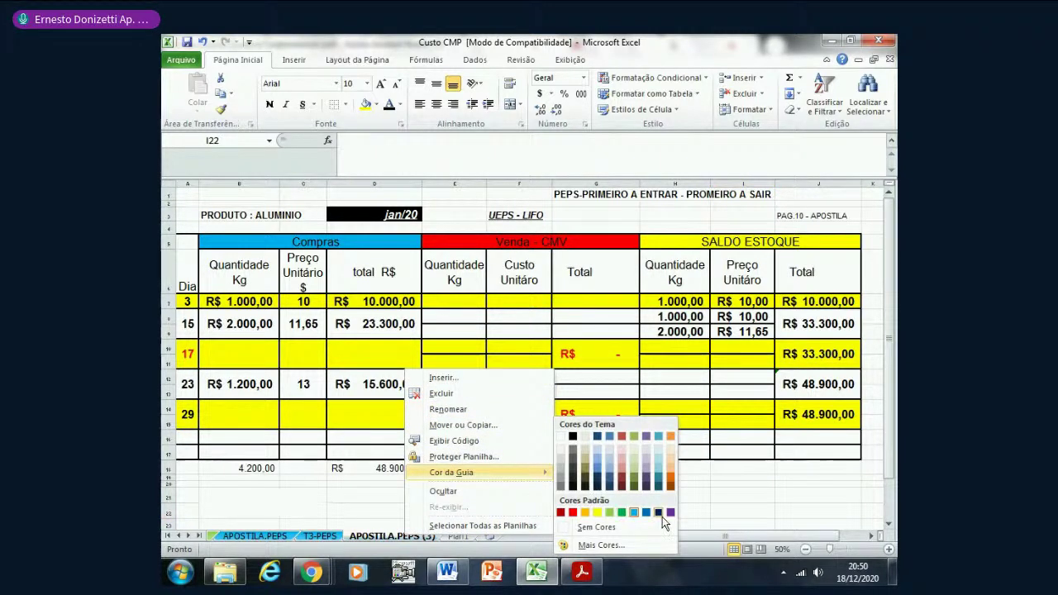
click(669, 464)
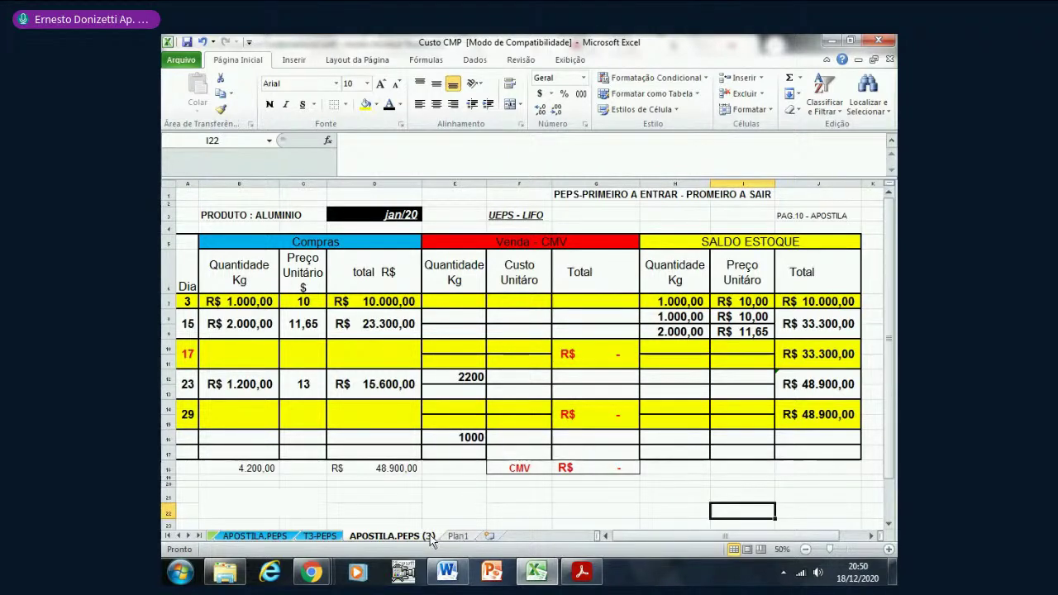
- Rename the APOSTILA.PEPS (3) sheet as APOSTILA.UEPS
double_click(428, 538)
click(398, 536)
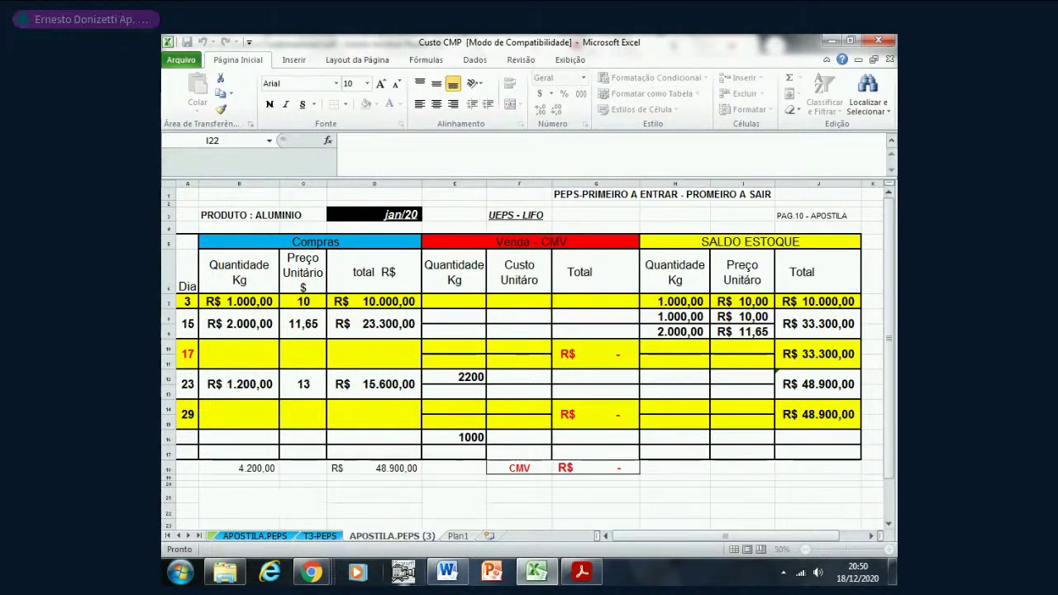
key(Delete)
text(UE)
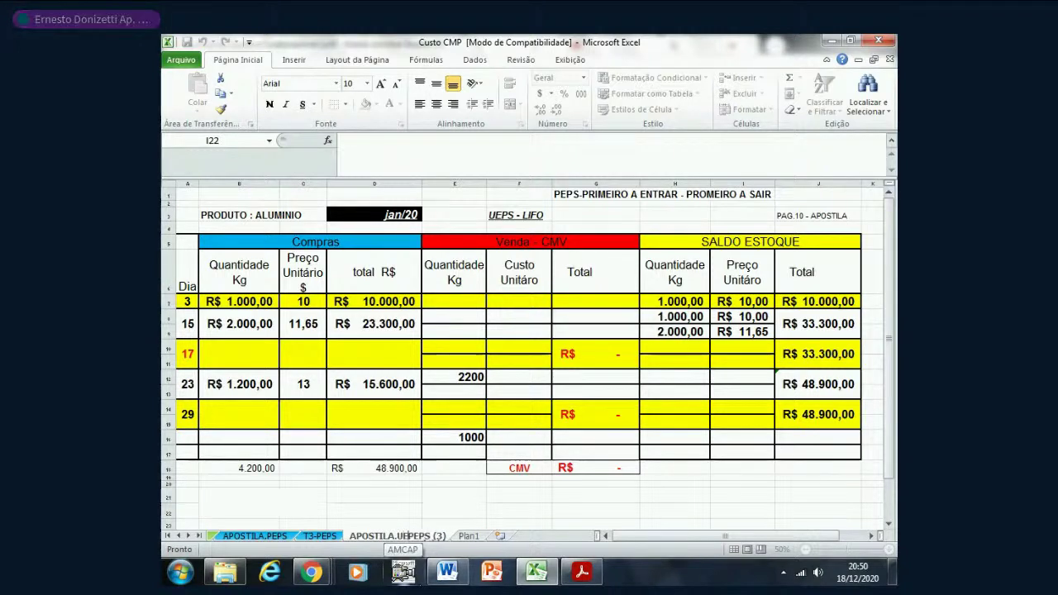
key(Return)
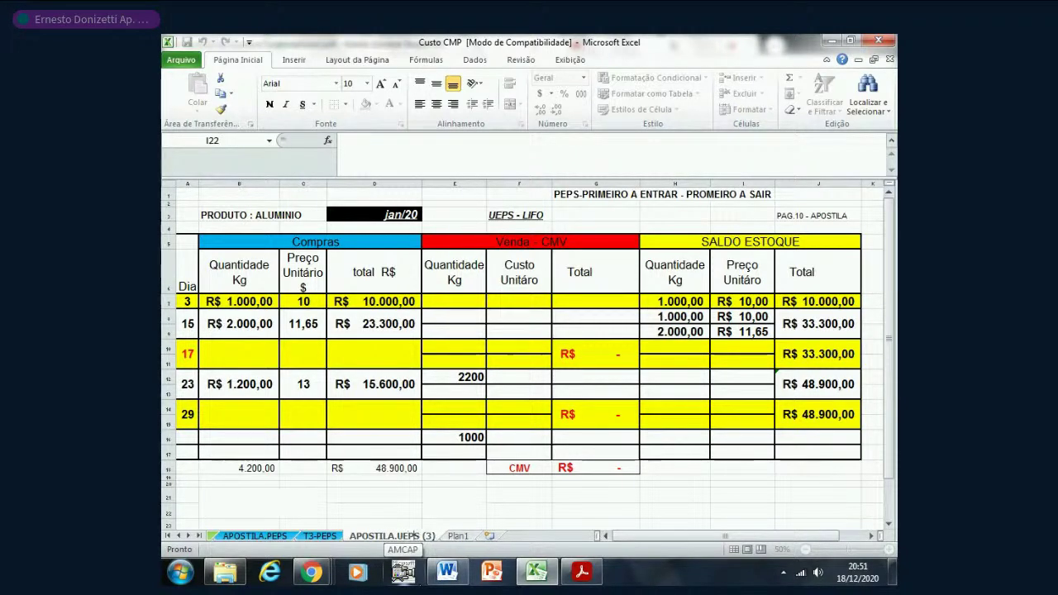
key(Delete)
key(Delete)
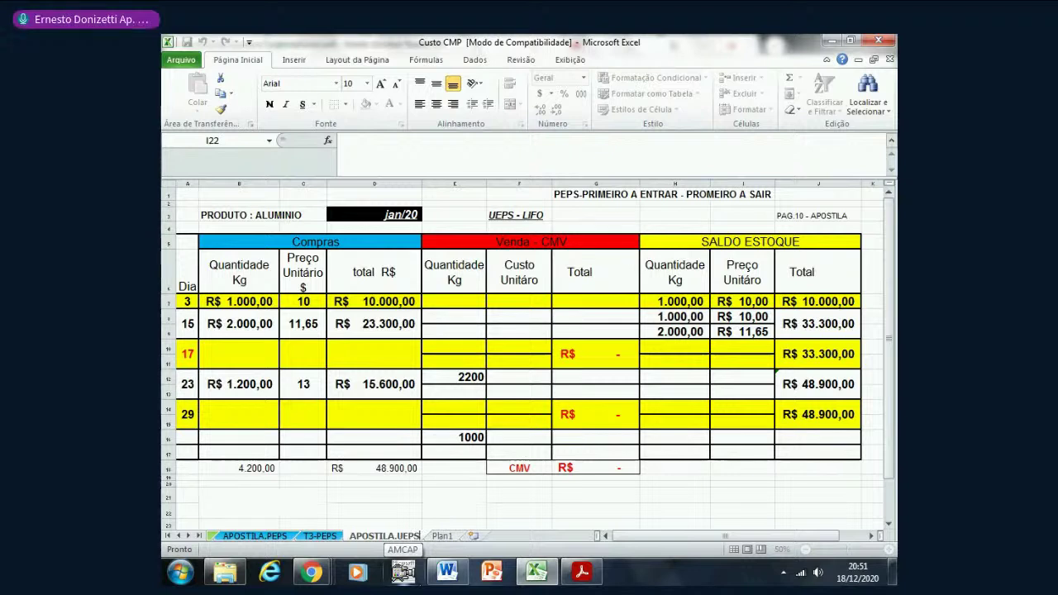
key(Return)
- Switch to the Apostila de Custos e Controladoria2.pdf in Adobe Acrobat Reader and examine the UEPS (LIFO) section with its worked example
mouse_move(434, 569)
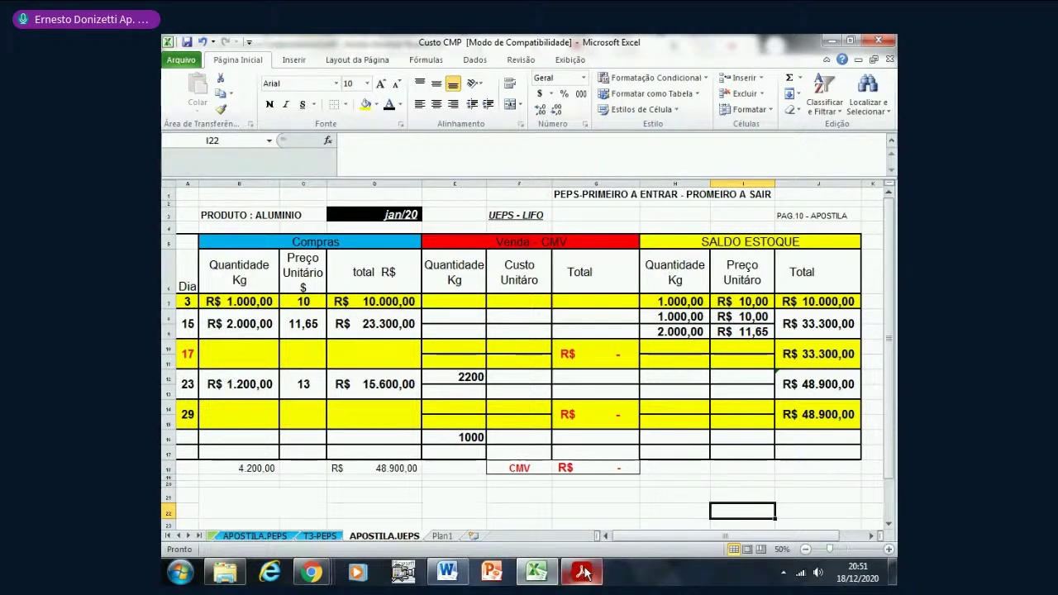
click(582, 492)
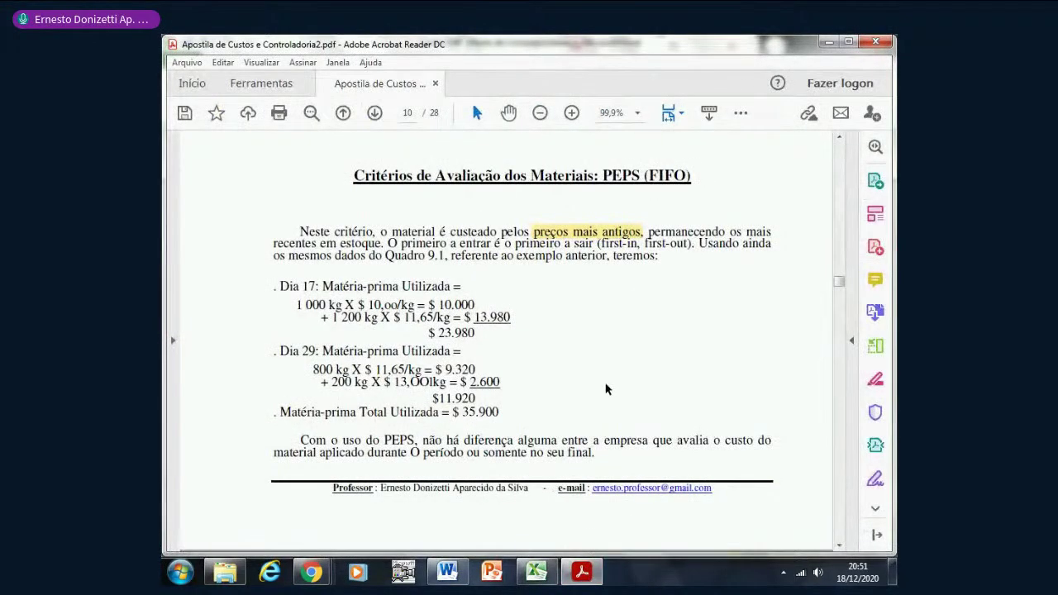
scroll(606, 388, down, 5)
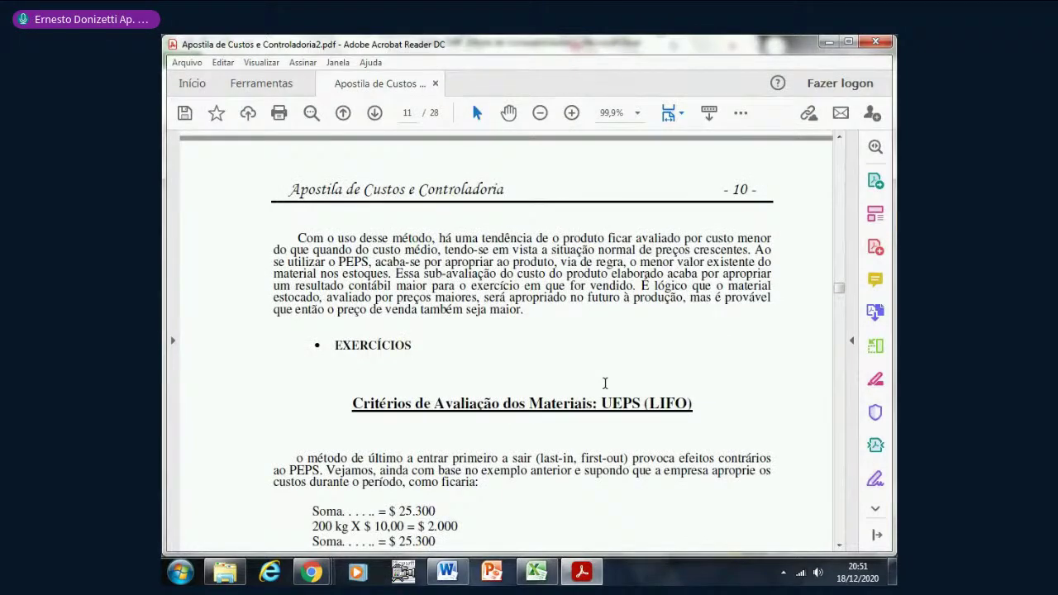
scroll(605, 382, down, 5)
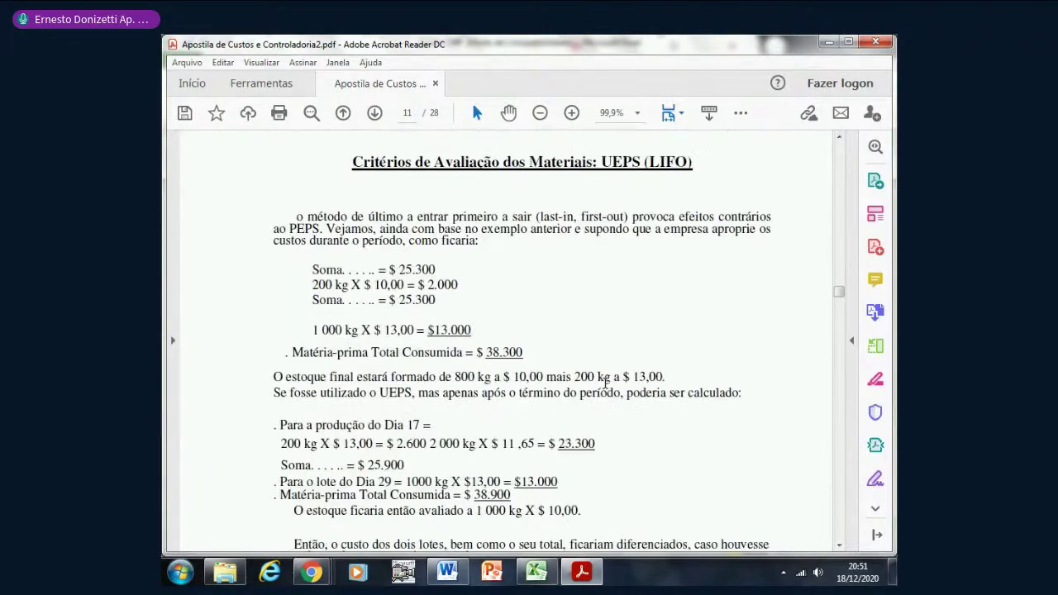
scroll(605, 384, down, 1)
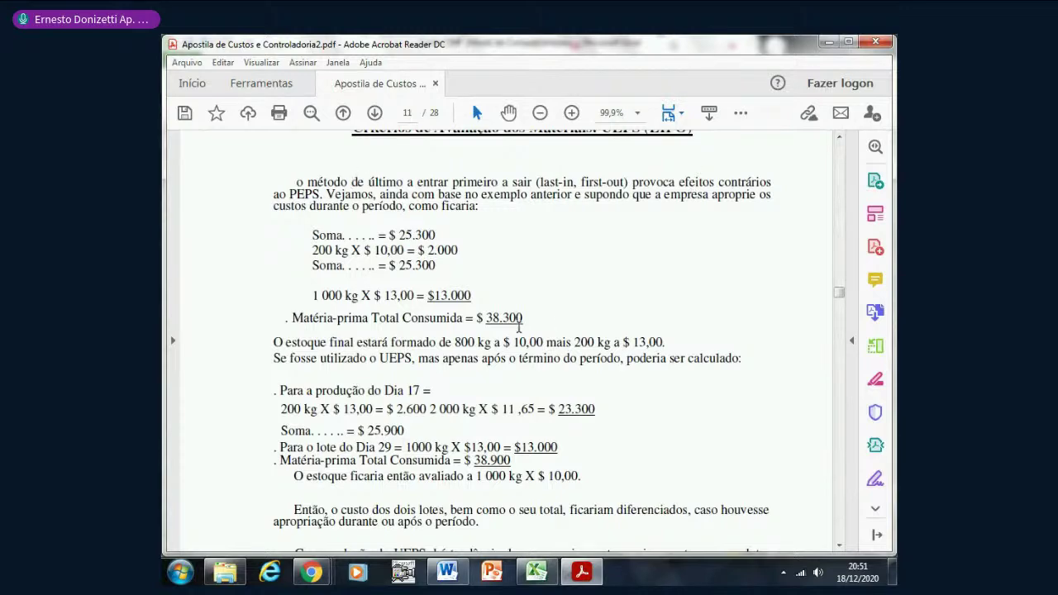
scroll(560, 360, up, 3)
scroll(559, 361, up, 2)
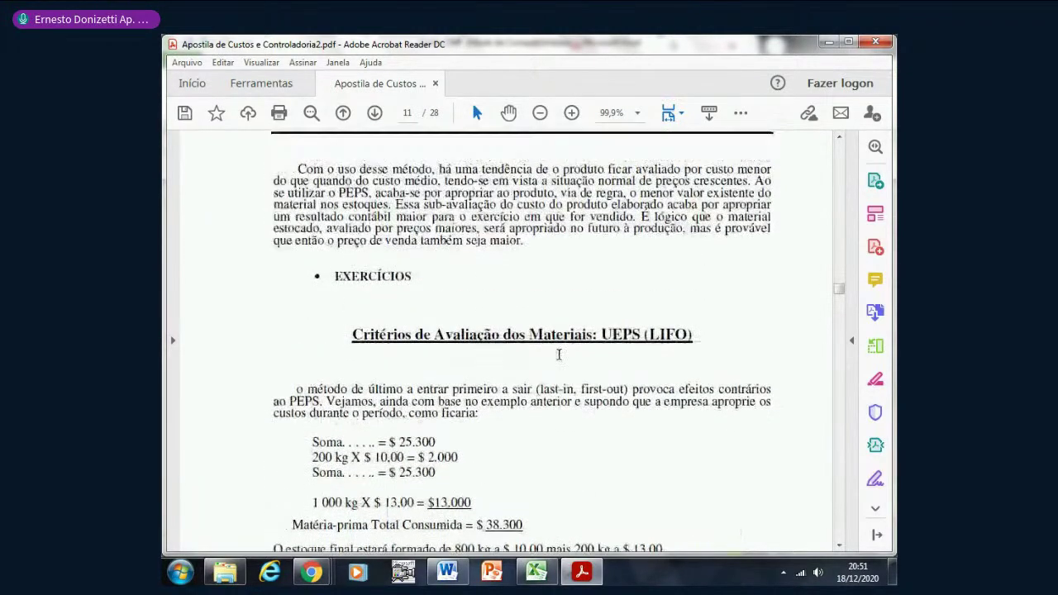
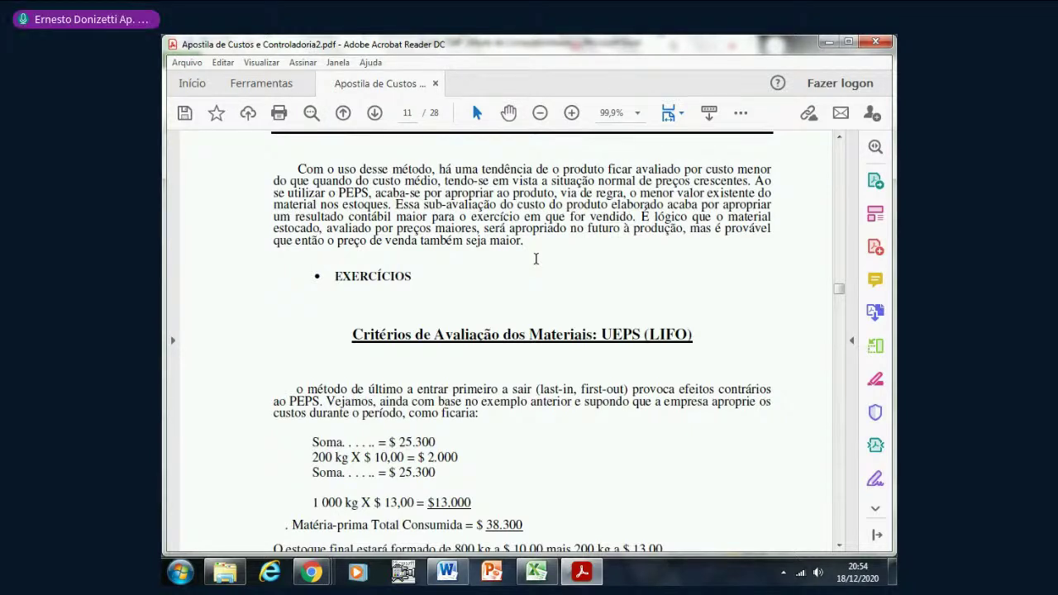
scroll(536, 259, down, 4)
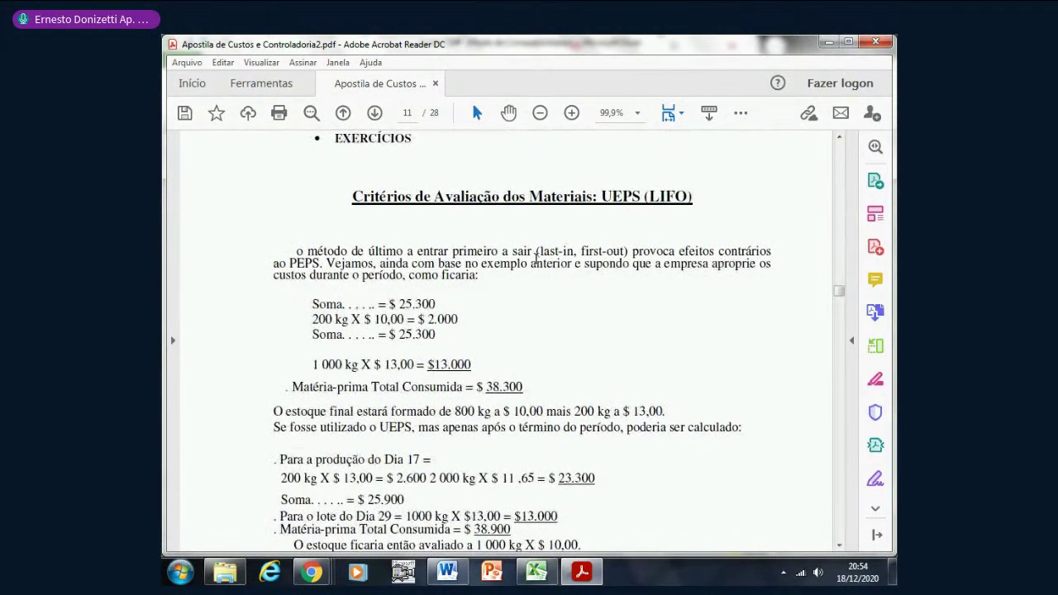
scroll(536, 259, down, 1)
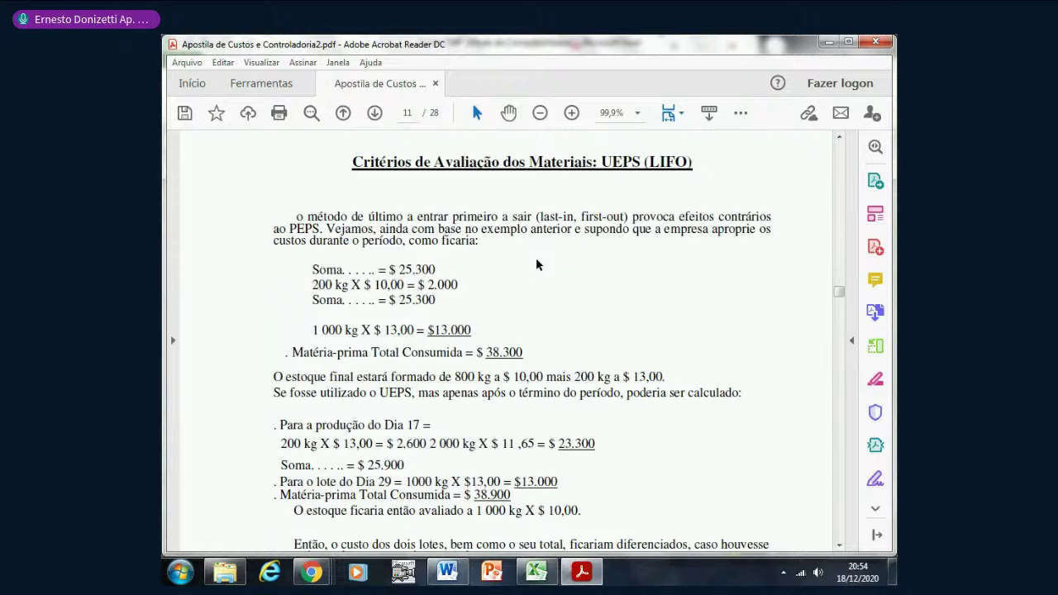
- Review the Quadro 9.1 stock table of product N and the average-price section, and return to the UEPS (LIFO) worked example
scroll(535, 259, up, 15)
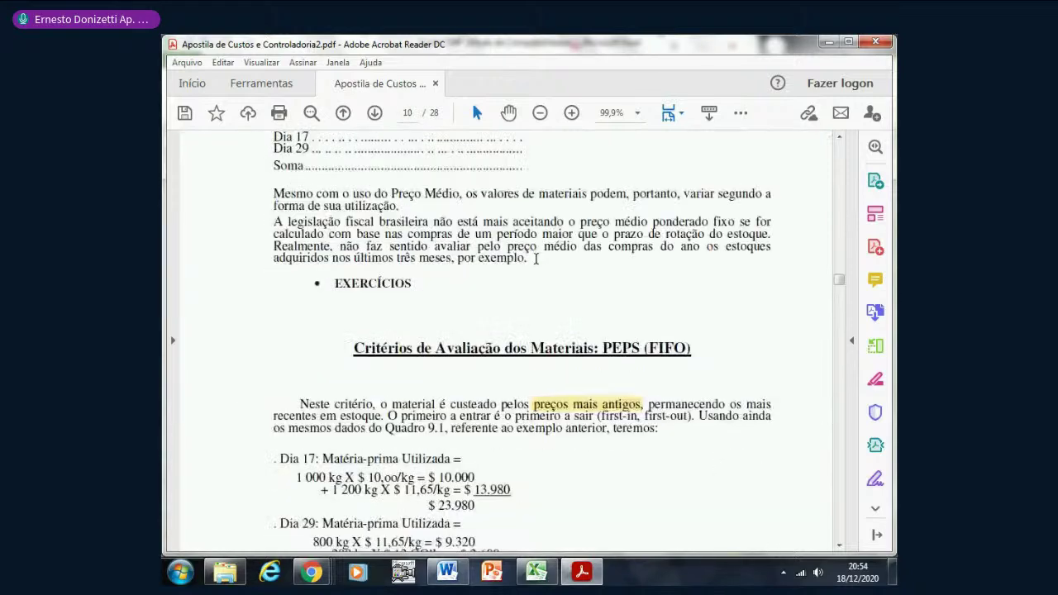
scroll(536, 259, up, 5)
scroll(536, 258, up, 7)
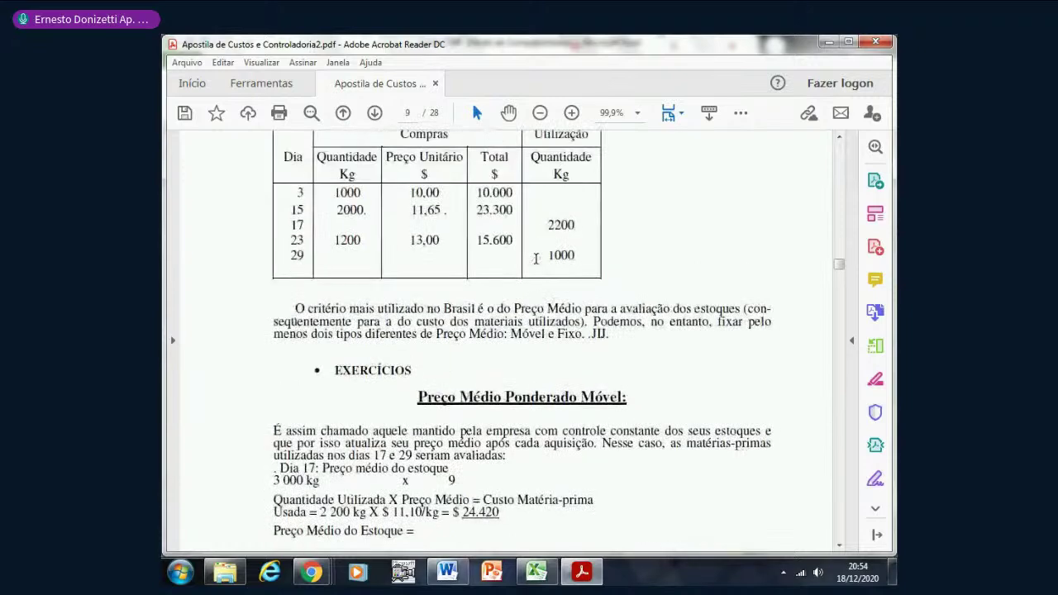
scroll(536, 259, down, 2)
scroll(536, 259, down, 3)
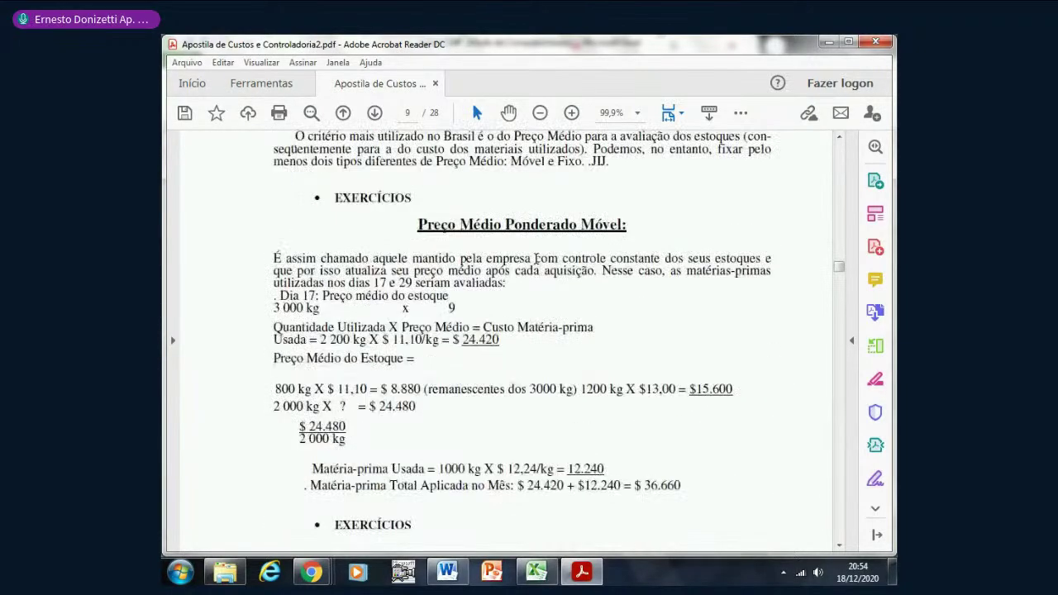
scroll(535, 259, up, 5)
scroll(536, 262, up, 5)
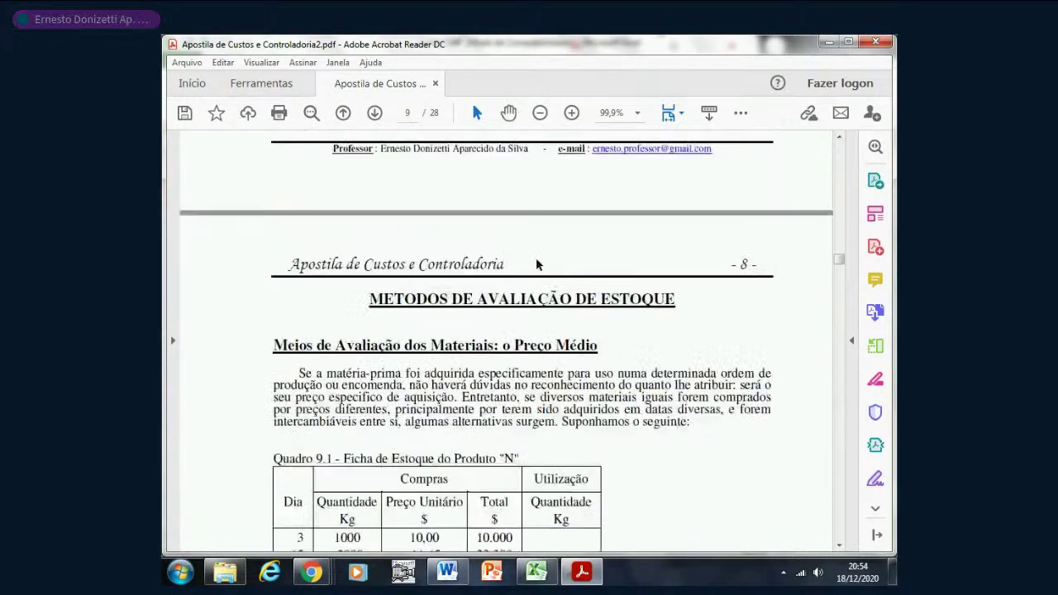
scroll(535, 261, down, 2)
scroll(526, 270, down, 2)
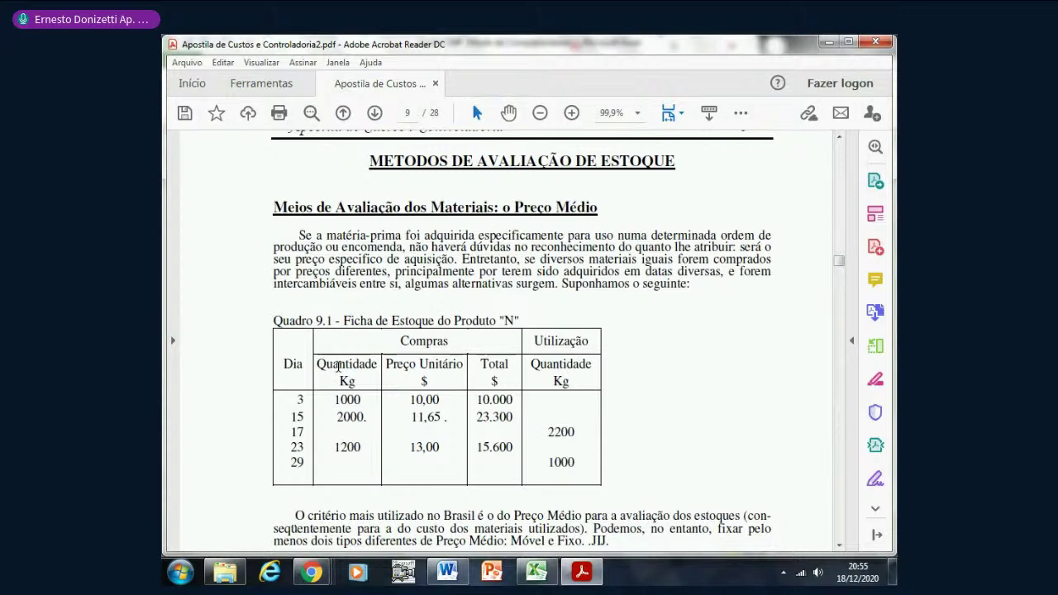
scroll(434, 392, down, 10)
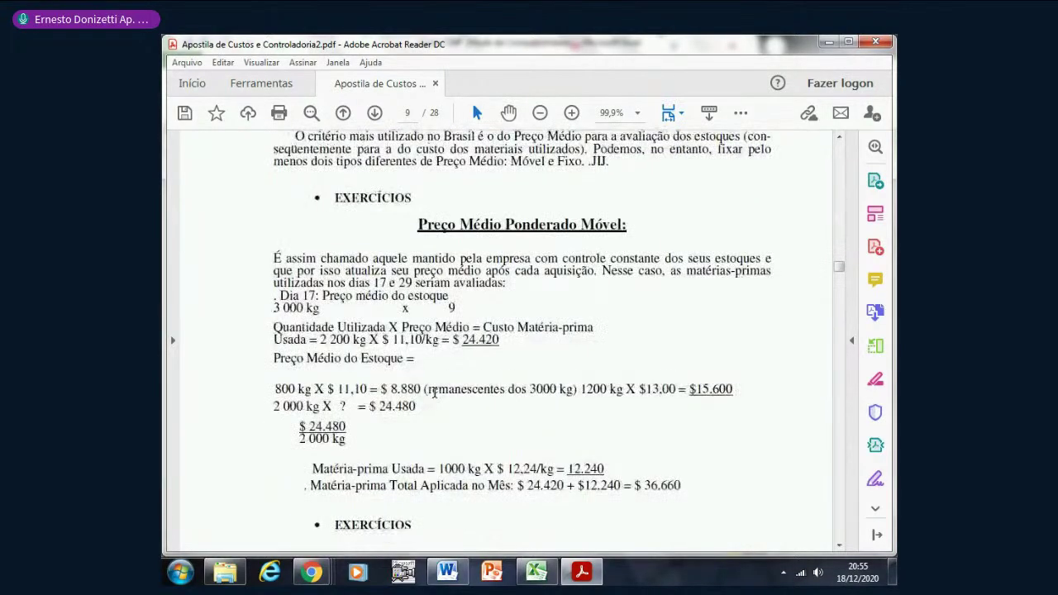
scroll(434, 393, down, 18)
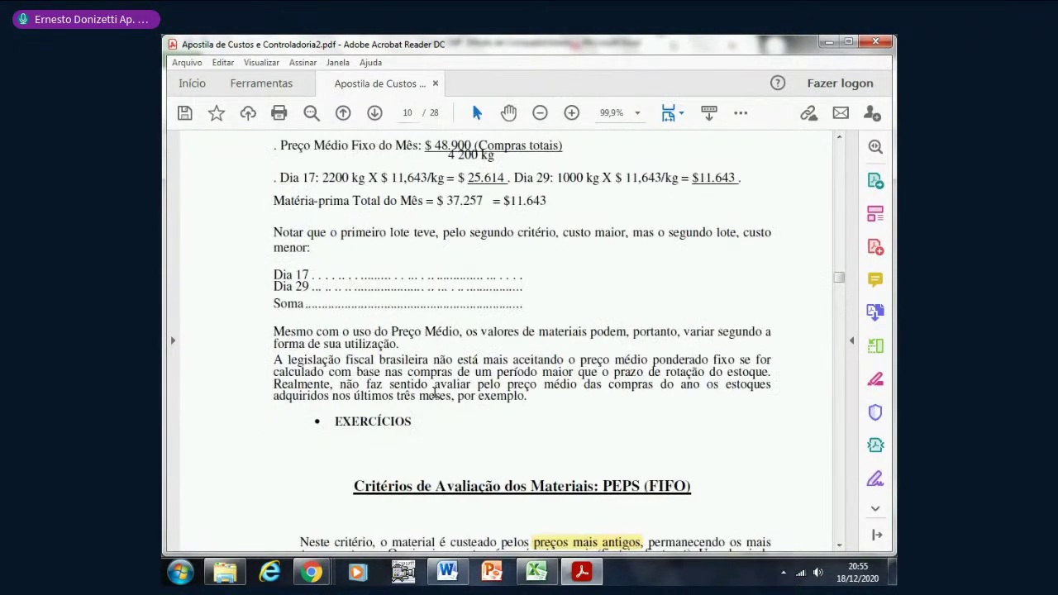
scroll(434, 392, down, 14)
scroll(434, 393, down, 12)
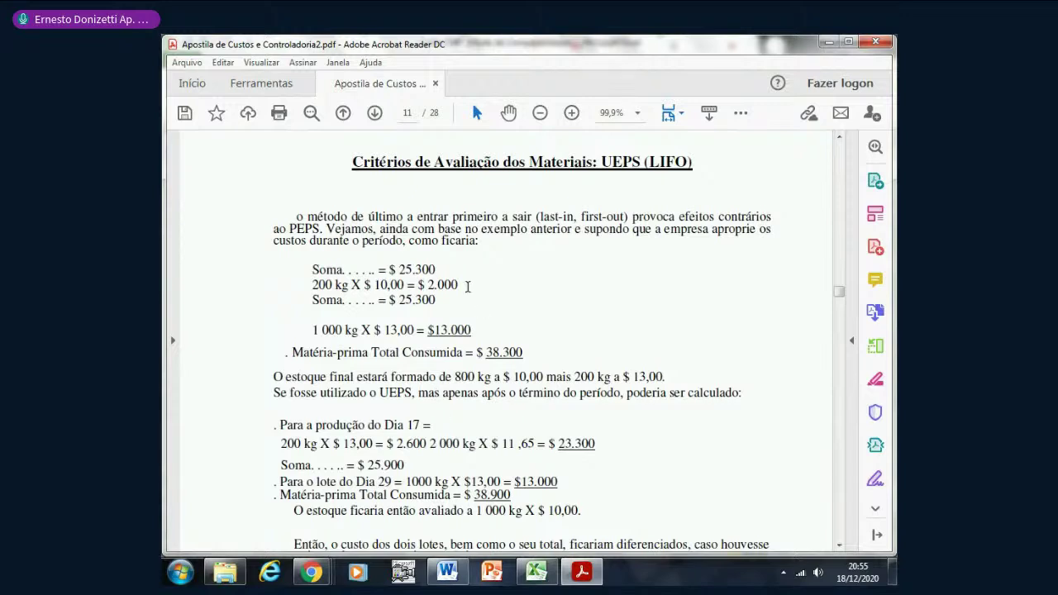
- Highlight "redução do lucro contábil" and "não é admitida pelo Imposto de Renda brasileiro." in the paragraph on adopting UEPS
scroll(468, 286, down, 1)
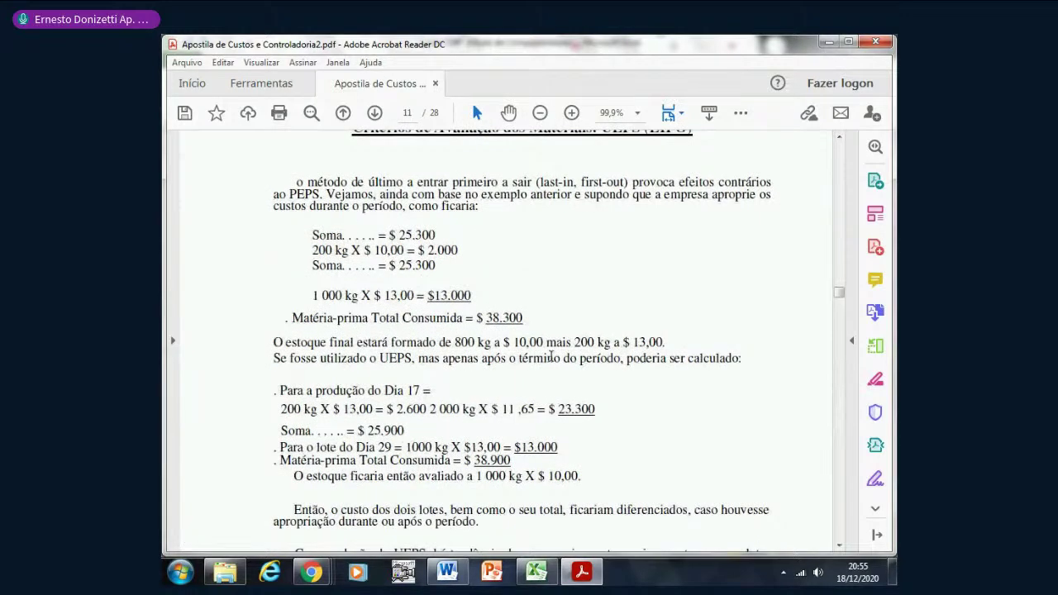
scroll(550, 357, down, 4)
scroll(457, 261, down, 2)
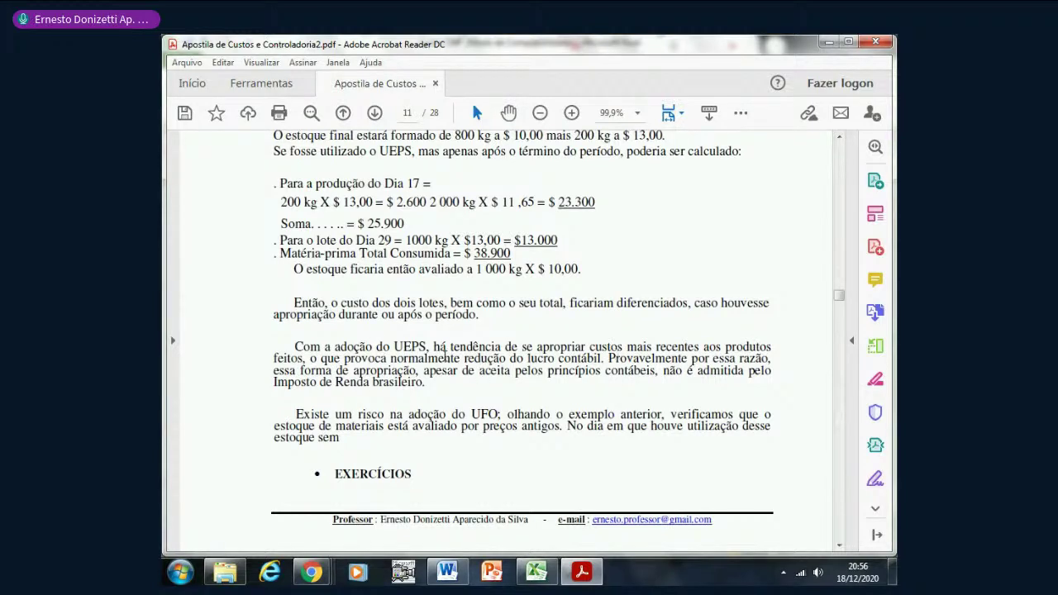
drag(461, 358, 601, 358)
click(604, 335)
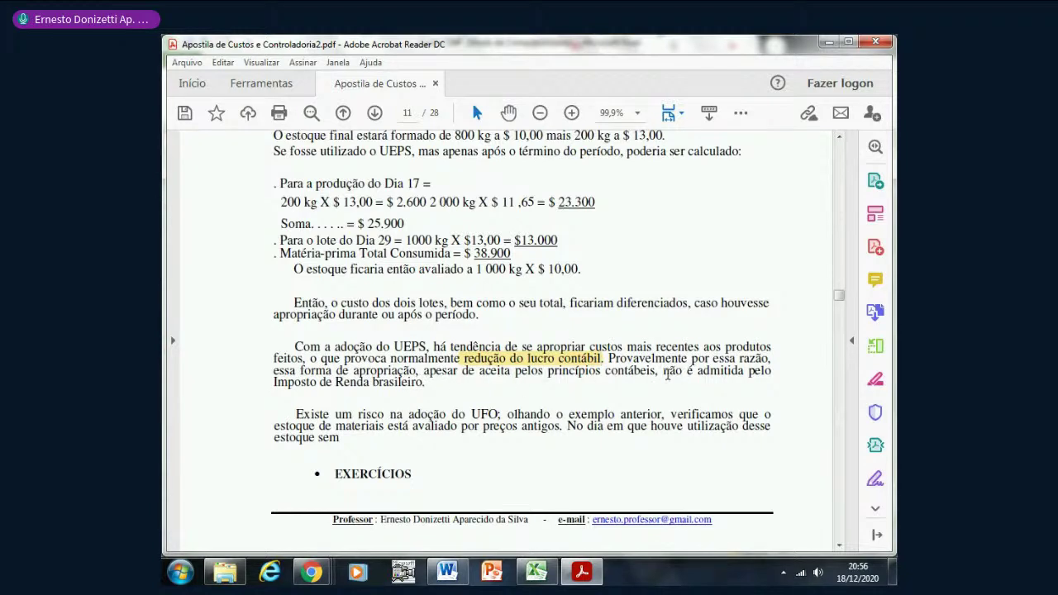
drag(664, 372, 432, 387)
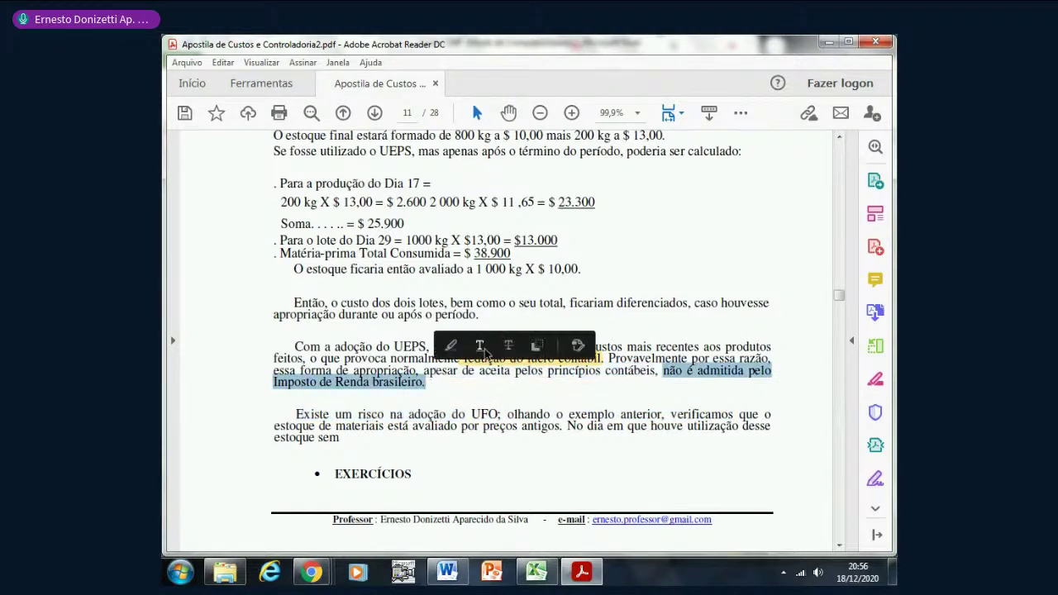
click(459, 345)
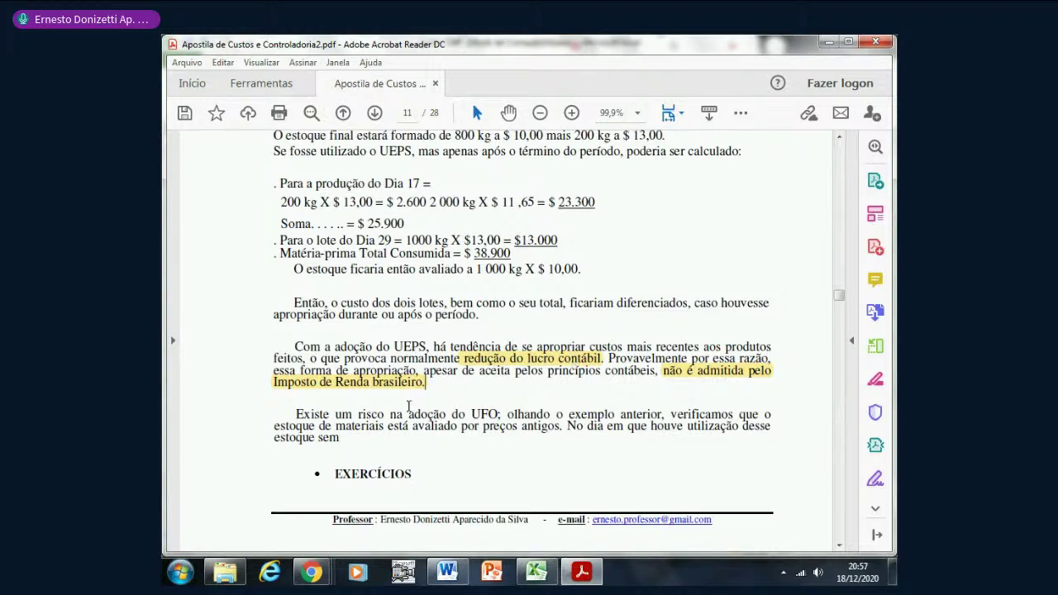
- Switch to the Custo CMP workbook in Excel and change the beginning of the G1 title to "EEPS-ULTIMO A ENTRAR"
scroll(534, 491, down, 8)
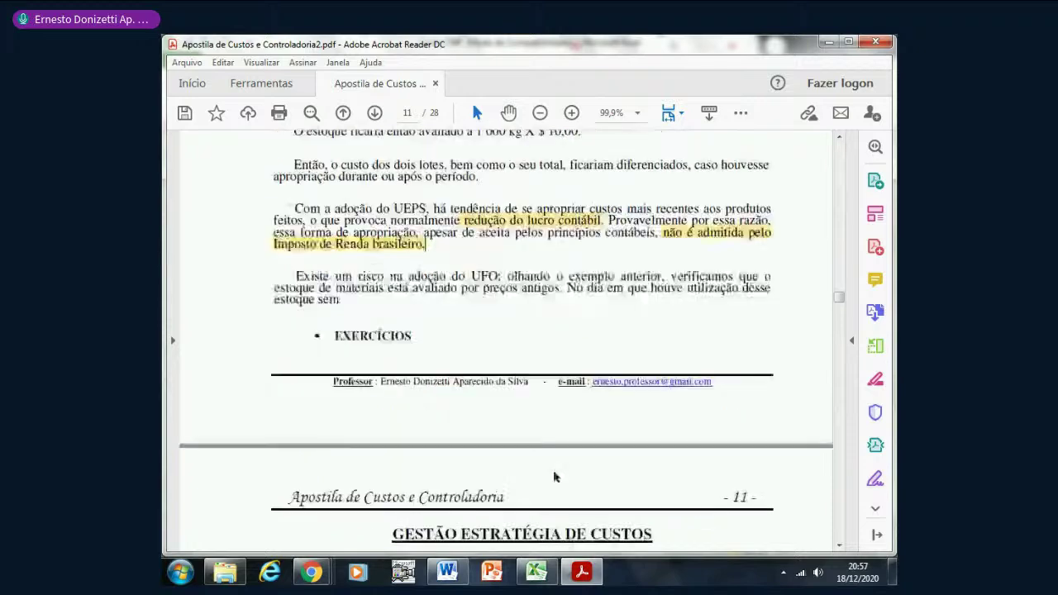
click(536, 572)
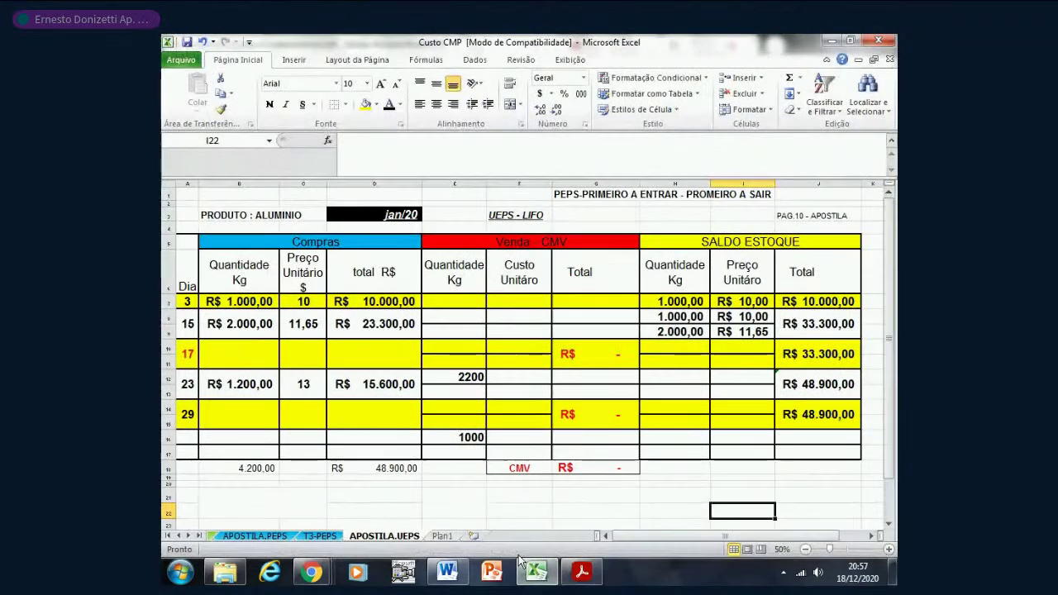
click(576, 195)
click(348, 141)
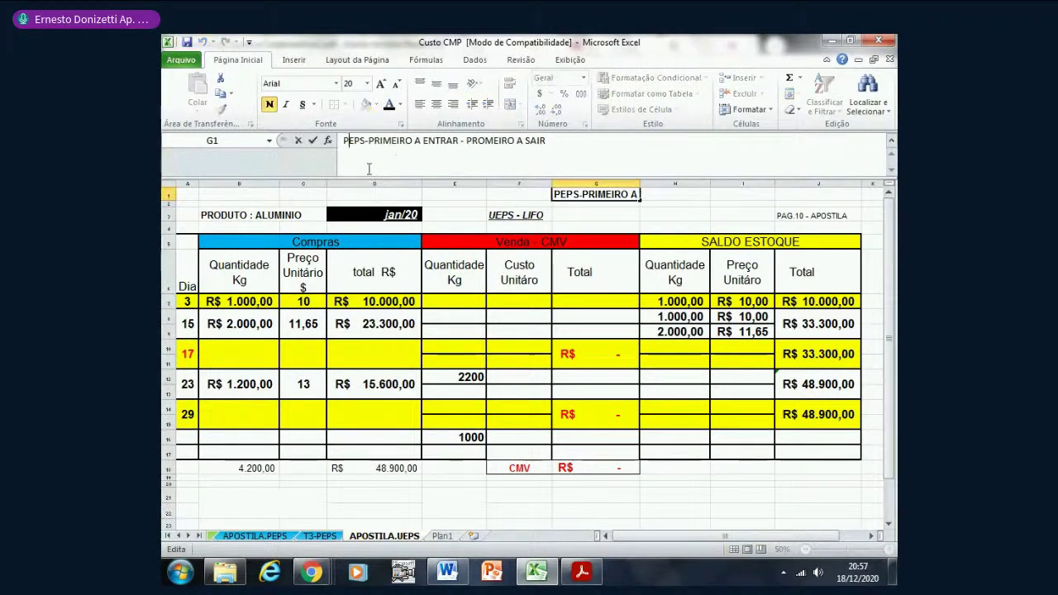
key(BackSpace)
text(E)
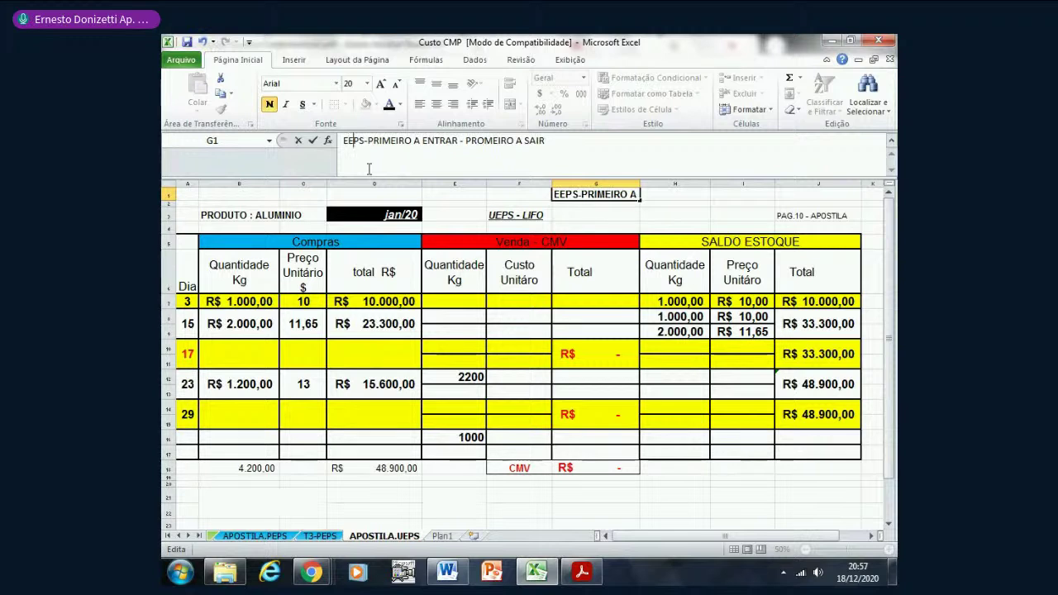
key(Left)
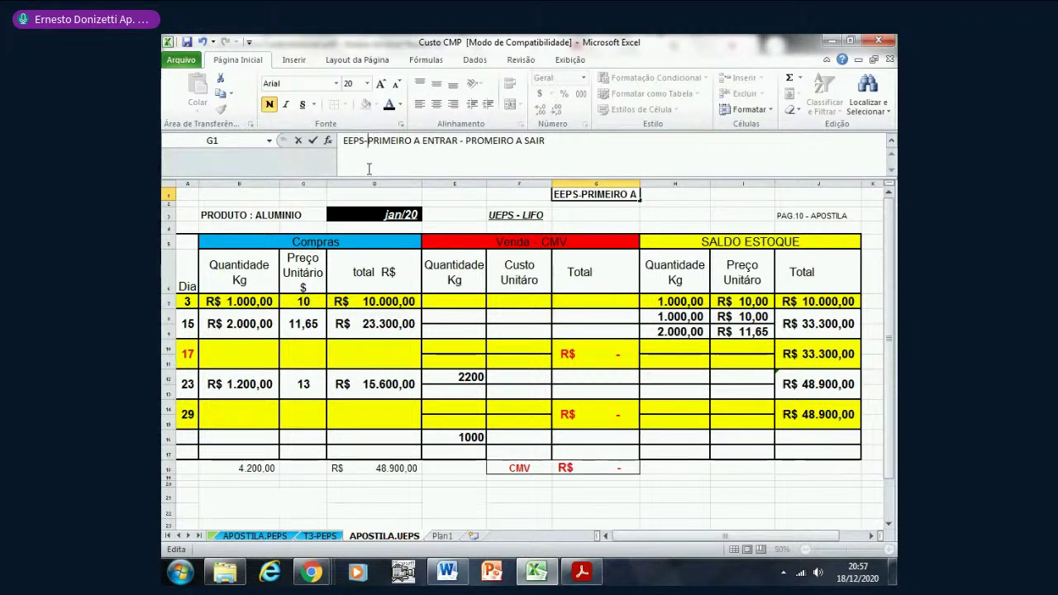
text(ULTIMO)
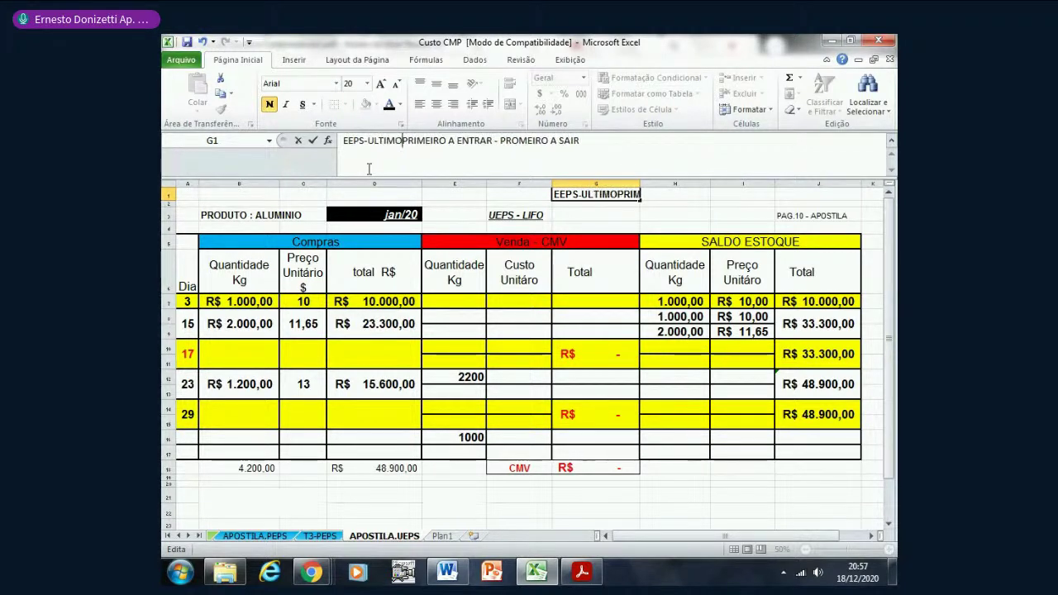
key(Delete)
key(Delete)
key(Delete)
key(Delete)
key(Delete)
key(Delete)
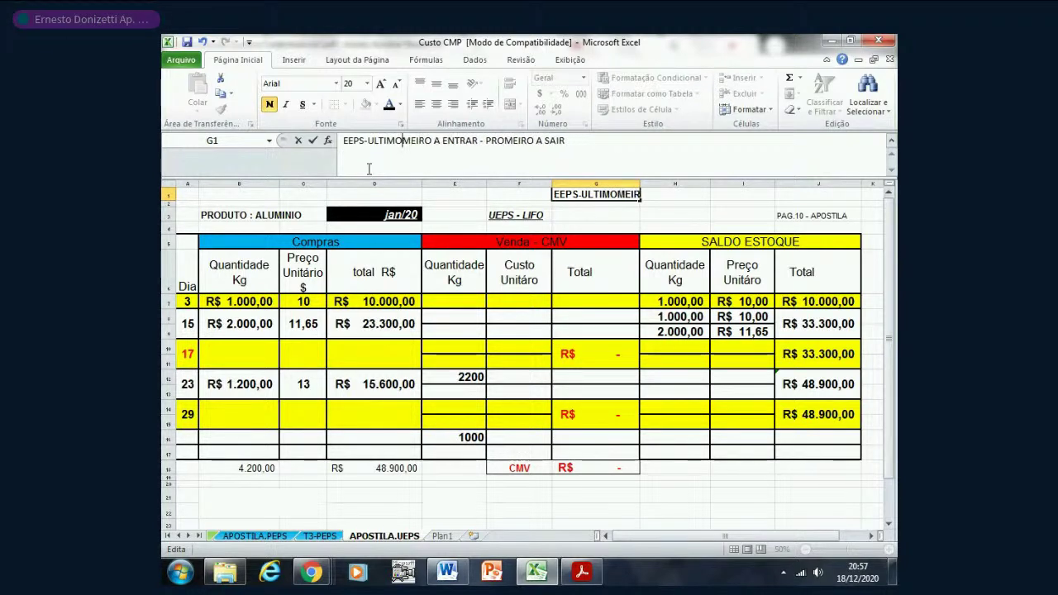
key(Delete)
key(Delete)
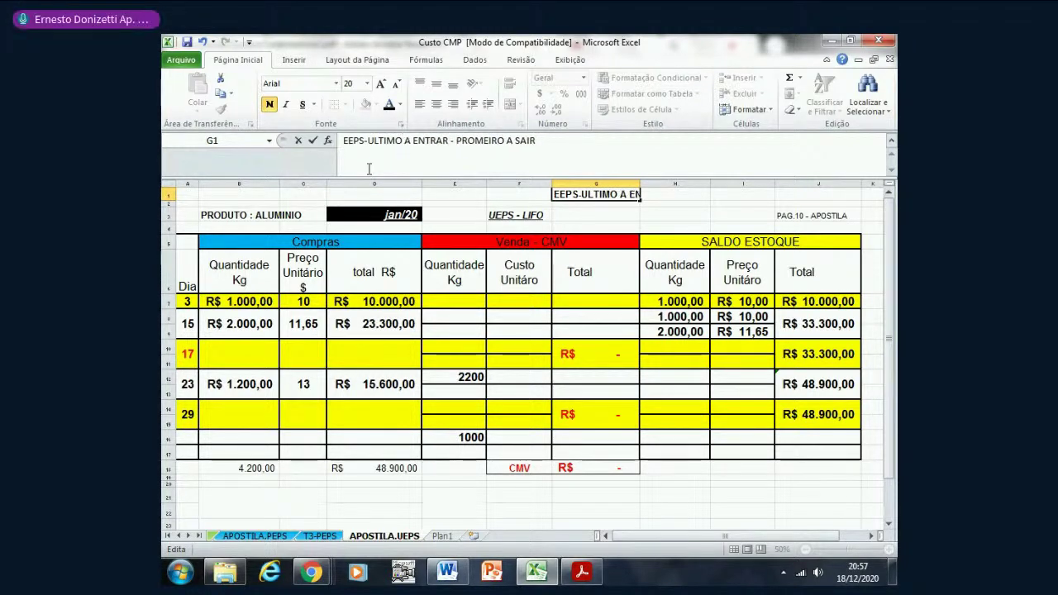
- Correct the misspelled word "PROMEIRO" to "PRIMEIRO" in the G1 title
key(Right)
key(Right)
key(Right)
key(Right)
key(Right)
key(Right)
key(Right)
key(Right)
key(Right)
key(Right)
key(Right)
key(Right)
key(Right)
key(Right)
key(Right)
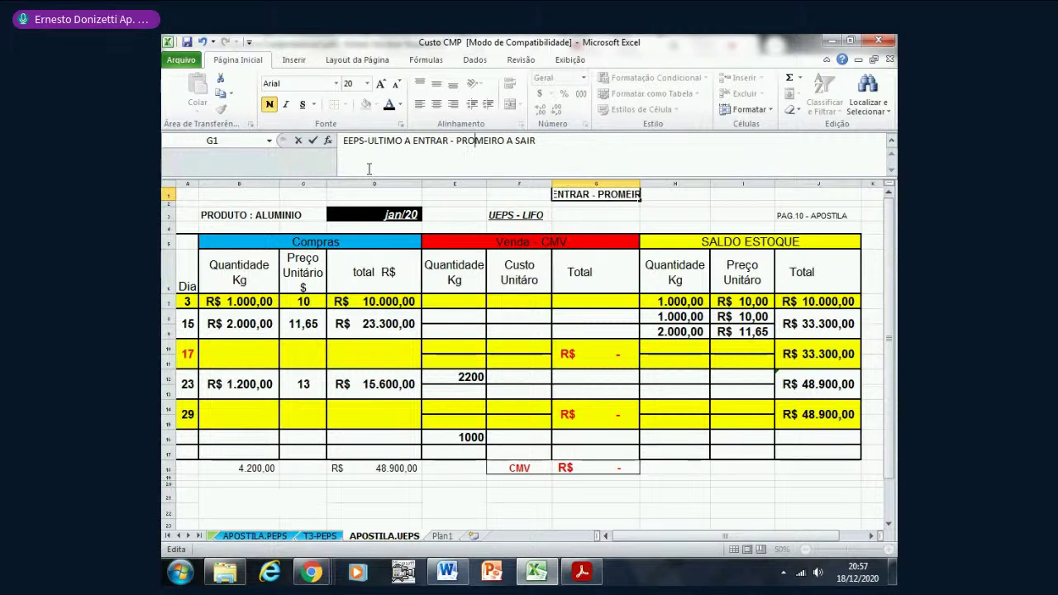
key(BackSpace)
text(I)
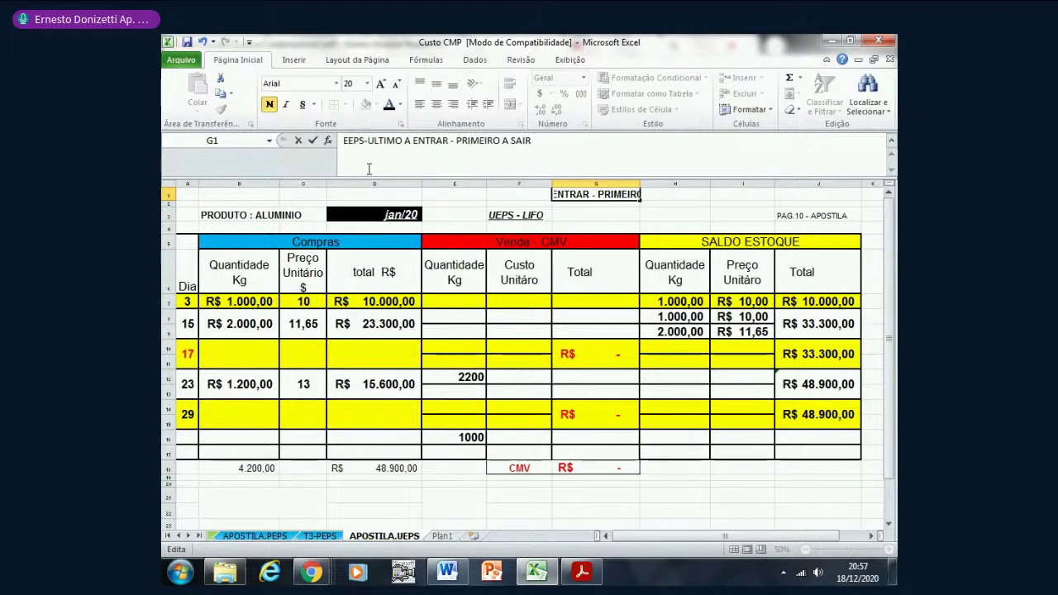
key(Return)
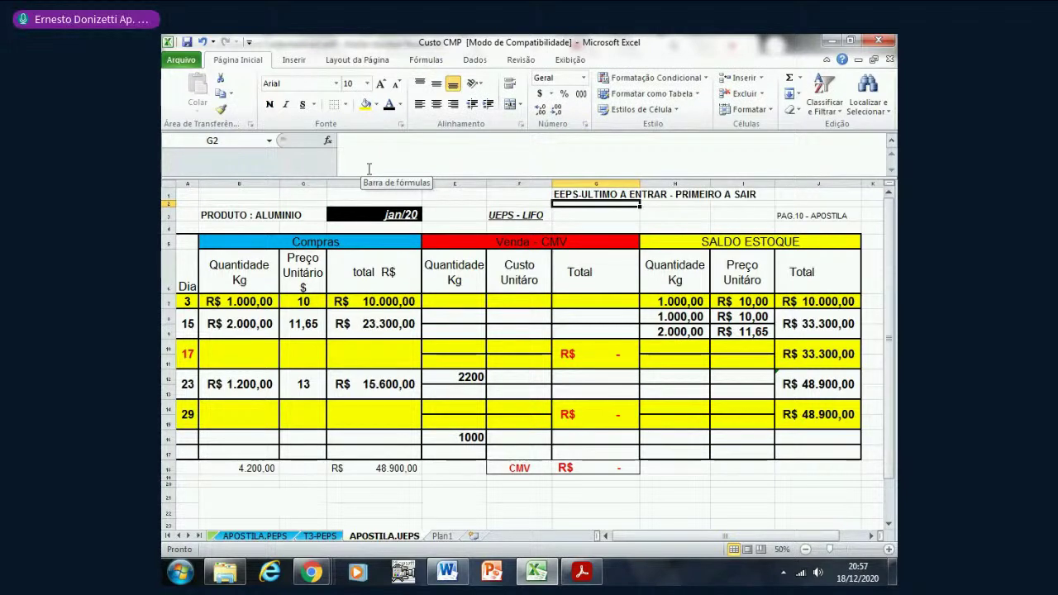
- Correct the G1 title's method abbreviation to UEPS so it reads "UEPS-ULTIMO A ENTRAR - PRIMEIRO A SAIR"
key(Up)
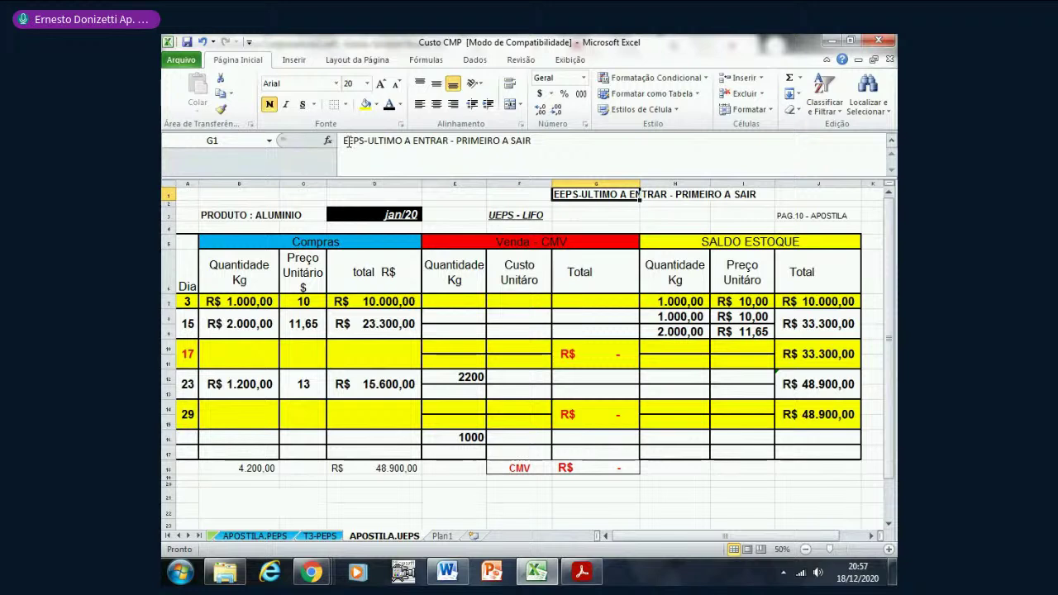
click(348, 141)
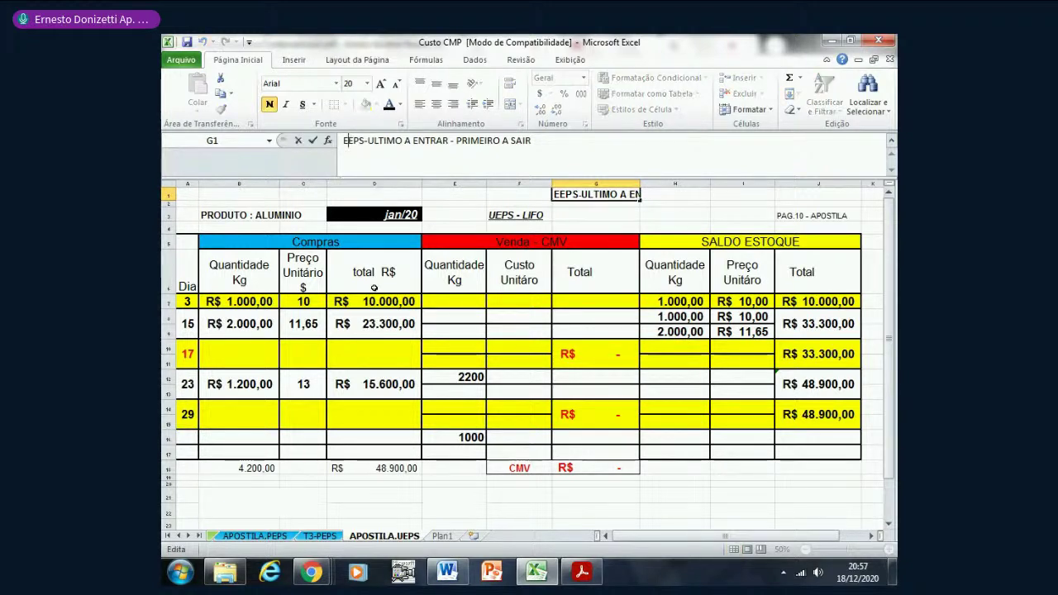
key(BackSpace)
text(U)
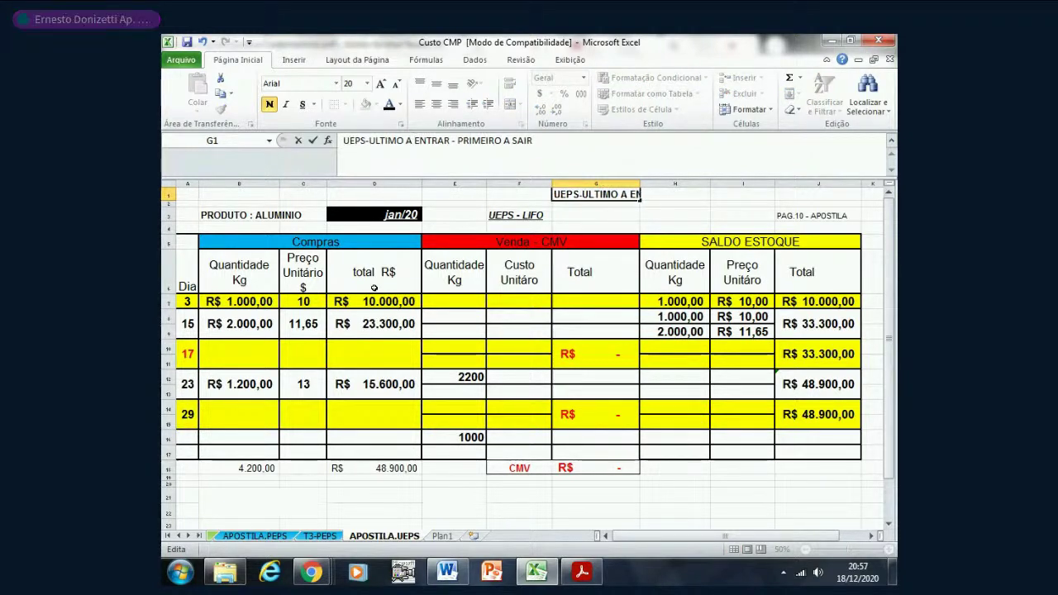
key(Return)
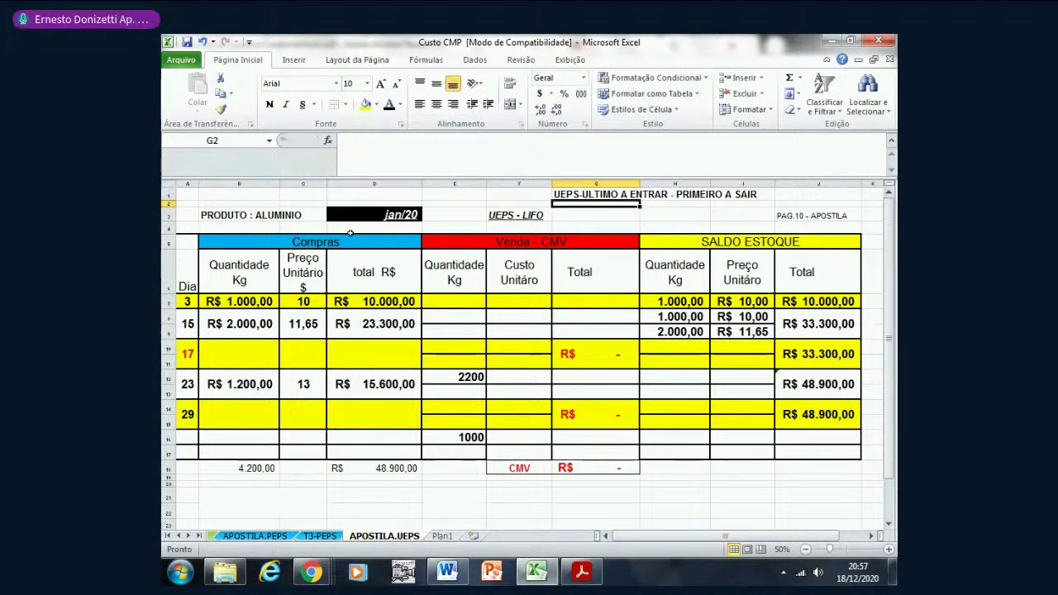
- Switch to the course PDF in Adobe Acrobat Reader and check the UEPS (LIFO) section's worked example again
click(581, 572)
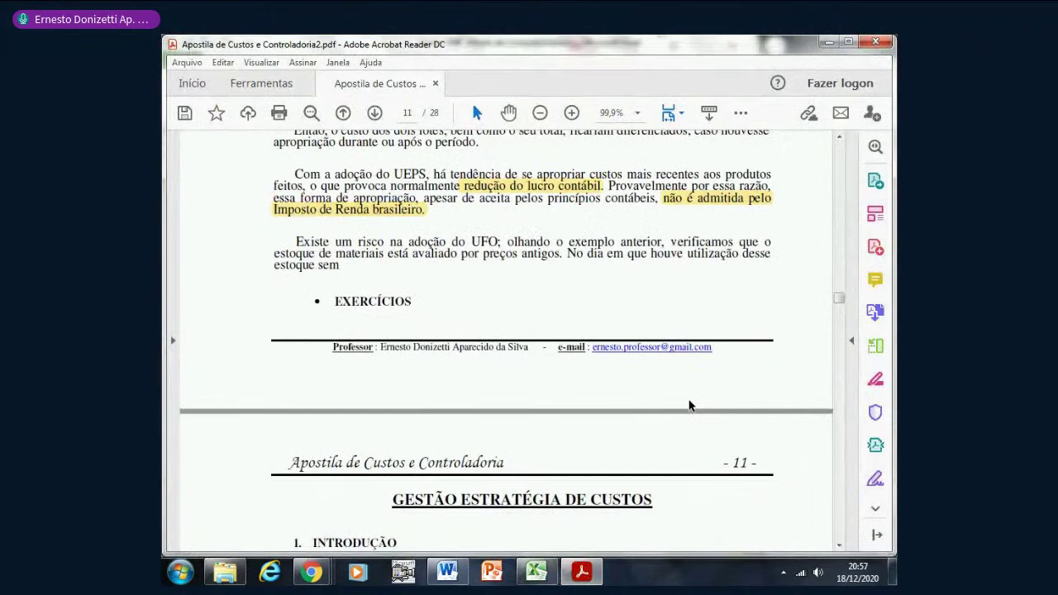
scroll(694, 314, down, 2)
scroll(683, 364, up, 6)
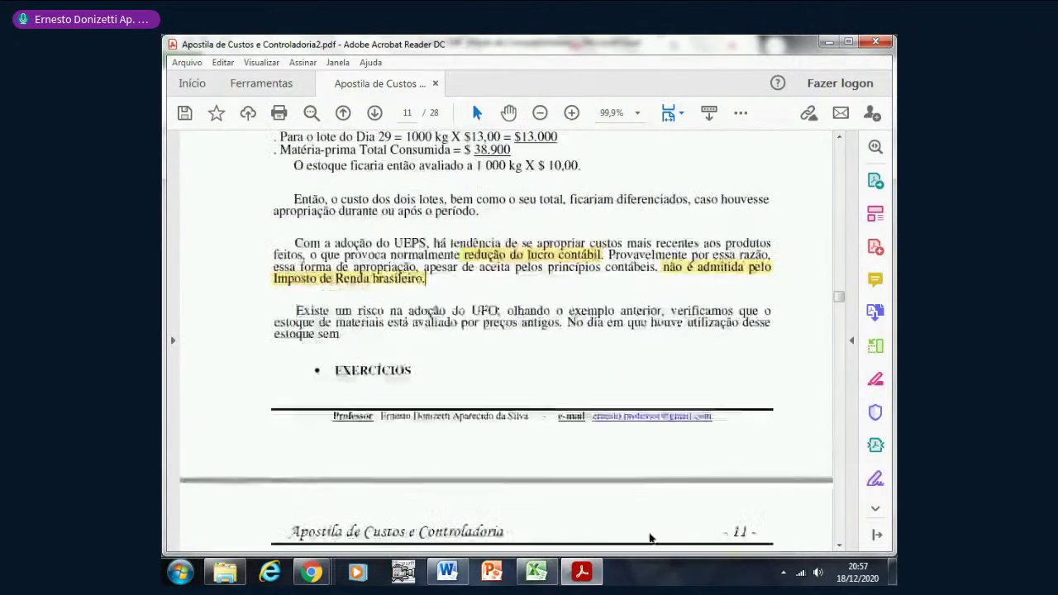
scroll(650, 538, up, 6)
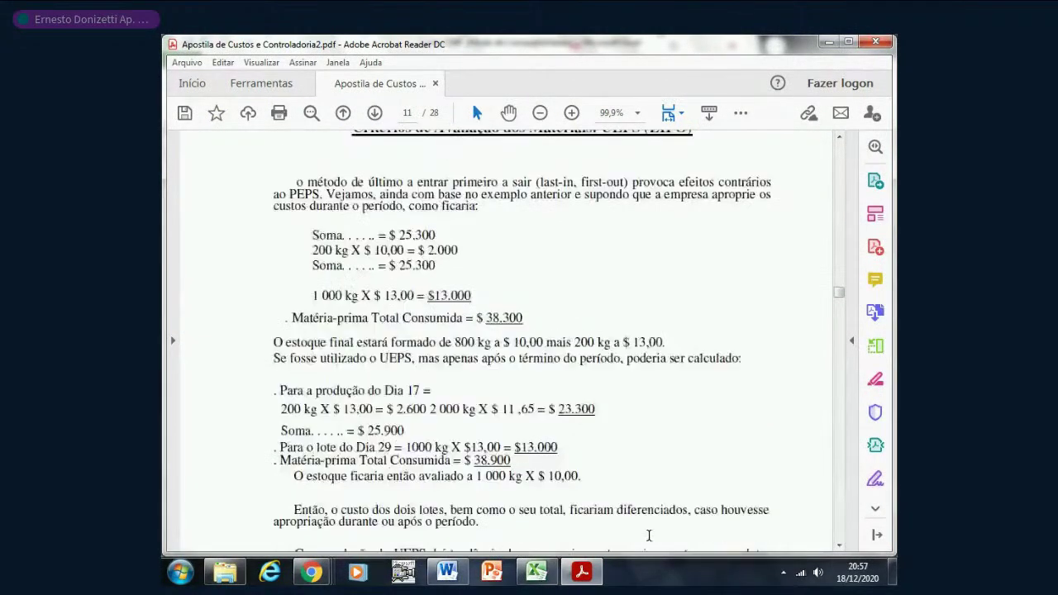
scroll(649, 535, up, 2)
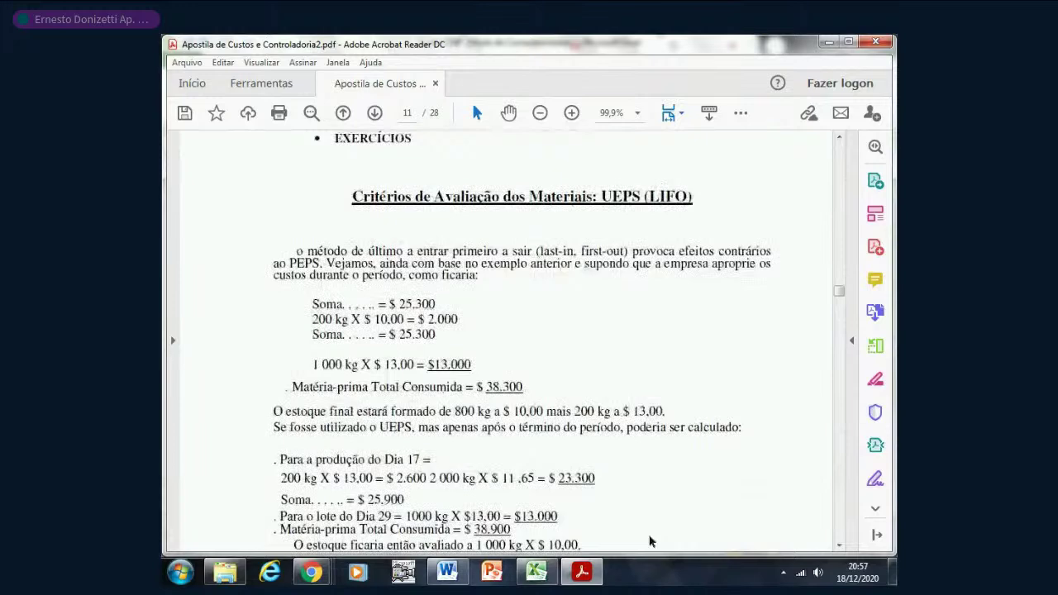
- Switch back to the Excel workbook and format the purchase quantities in B7:B13 with the thousands-separator style, without a currency symbol
click(537, 571)
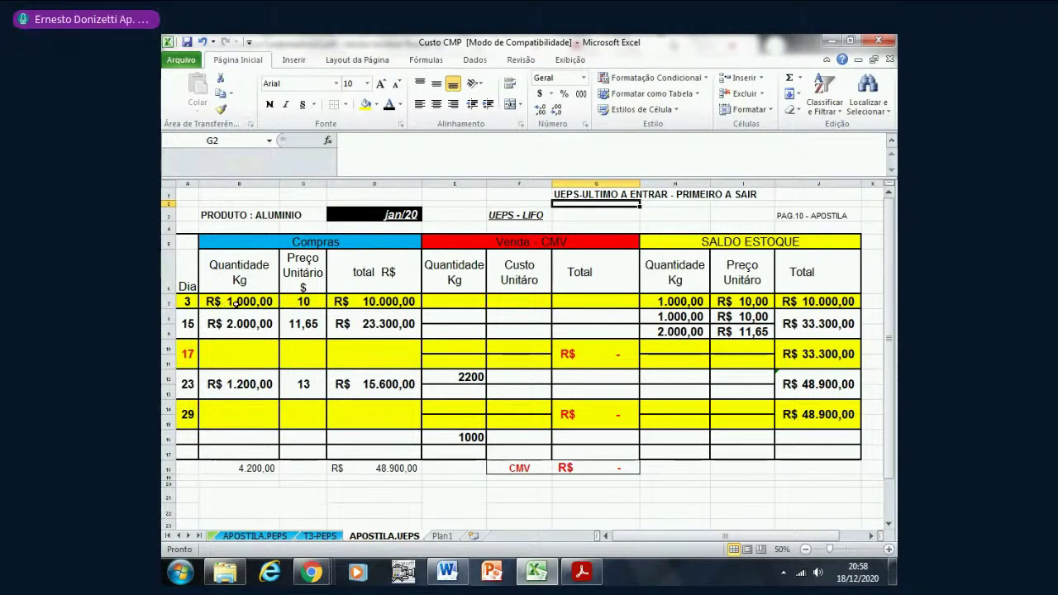
click(232, 303)
drag(232, 303, 240, 392)
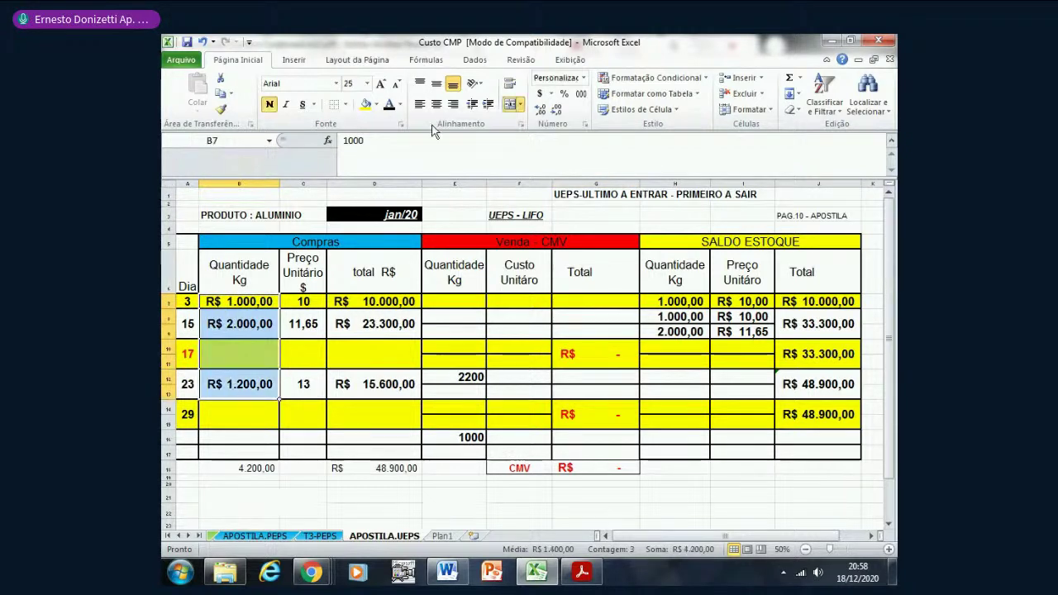
click(580, 93)
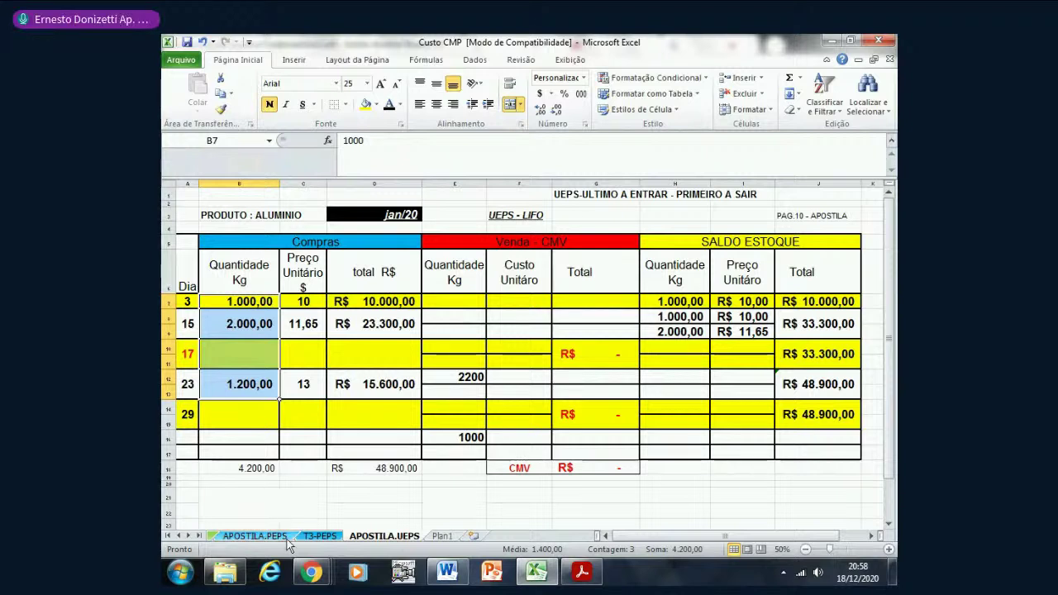
- On the APOSTILA.PEPS sheet, format the purchase quantities in B7:B13 with thousands separators and two decimals
click(256, 535)
drag(237, 302, 235, 379)
key(ctrl+shift+1)
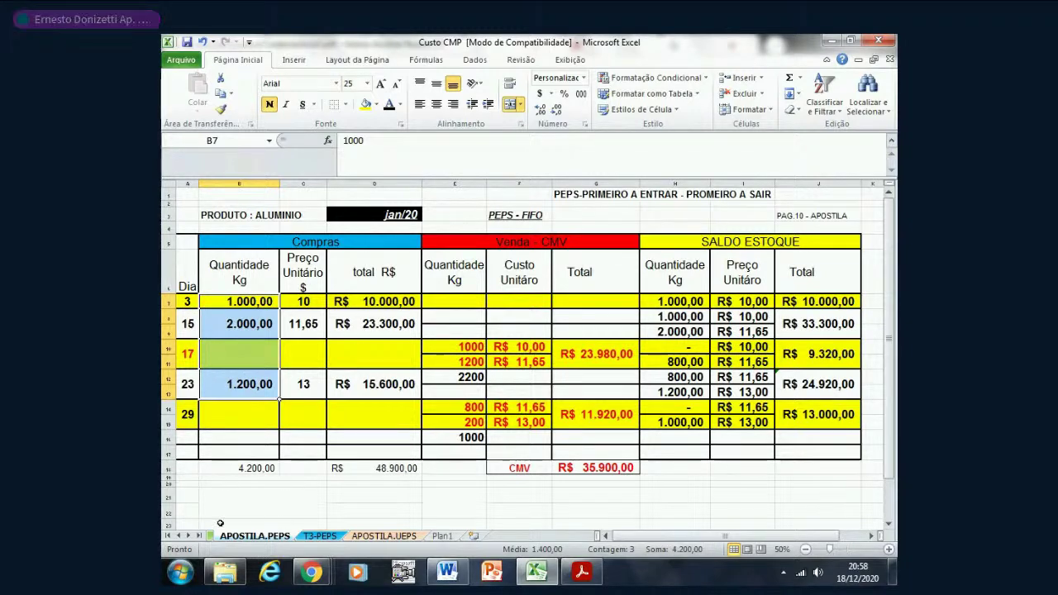
- On the APOSTILA.CMP-FIXO sheet, apply the thousands-separator format with two decimals to the purchase quantities in B7:B13
click(178, 536)
click(179, 535)
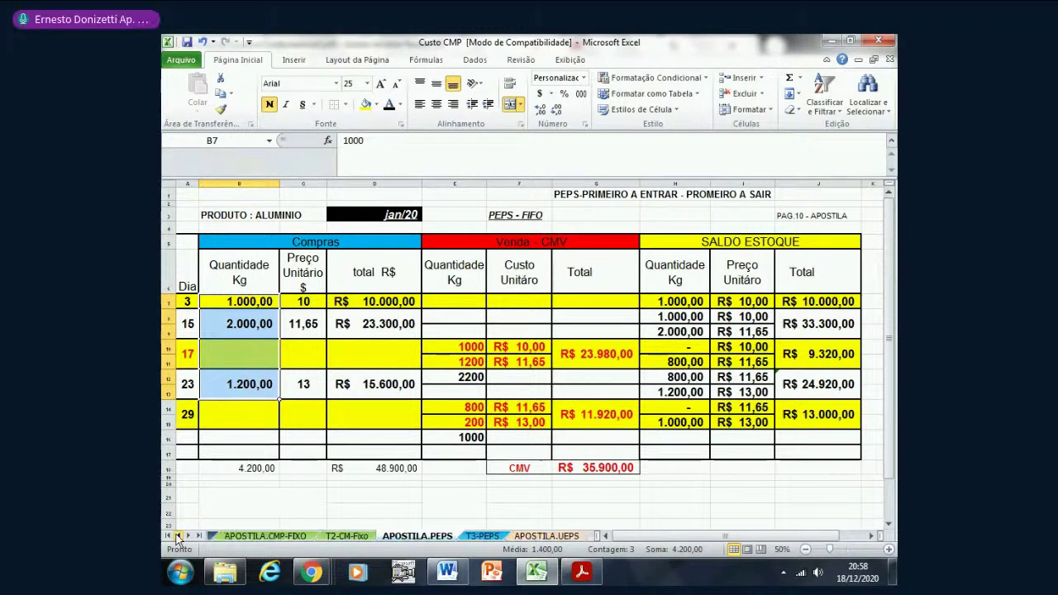
click(248, 537)
drag(240, 302, 240, 392)
key(ctrl+shift+1)
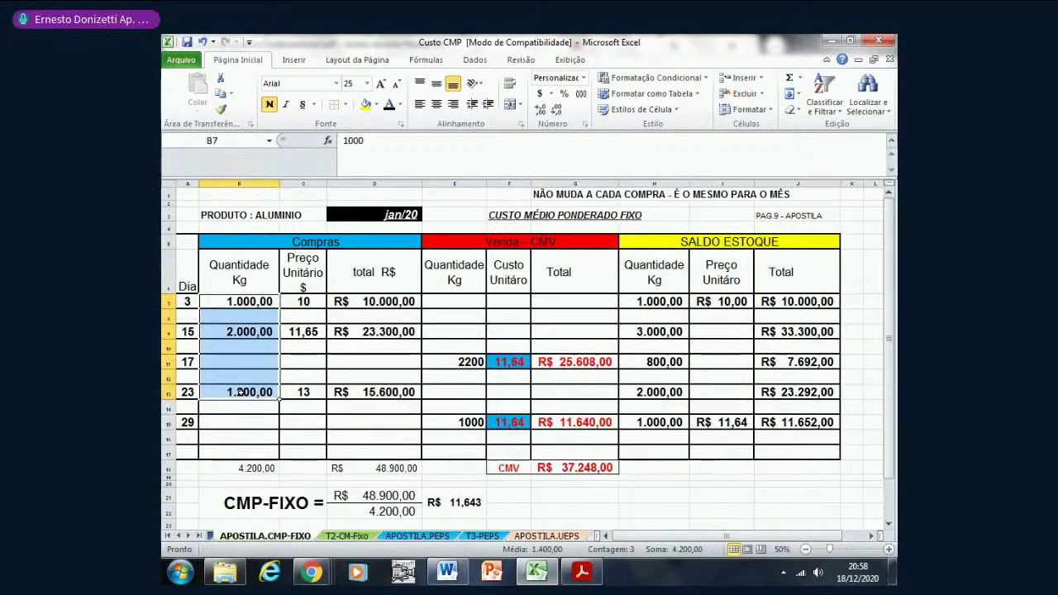
- On the APOSTILA.CMP-MOVEL sheet, apply the thousands-separator format with two decimals to the purchase quantities in B7:B14
click(179, 536)
click(179, 535)
click(228, 537)
drag(234, 302, 242, 417)
key(ctrl+shift+1)
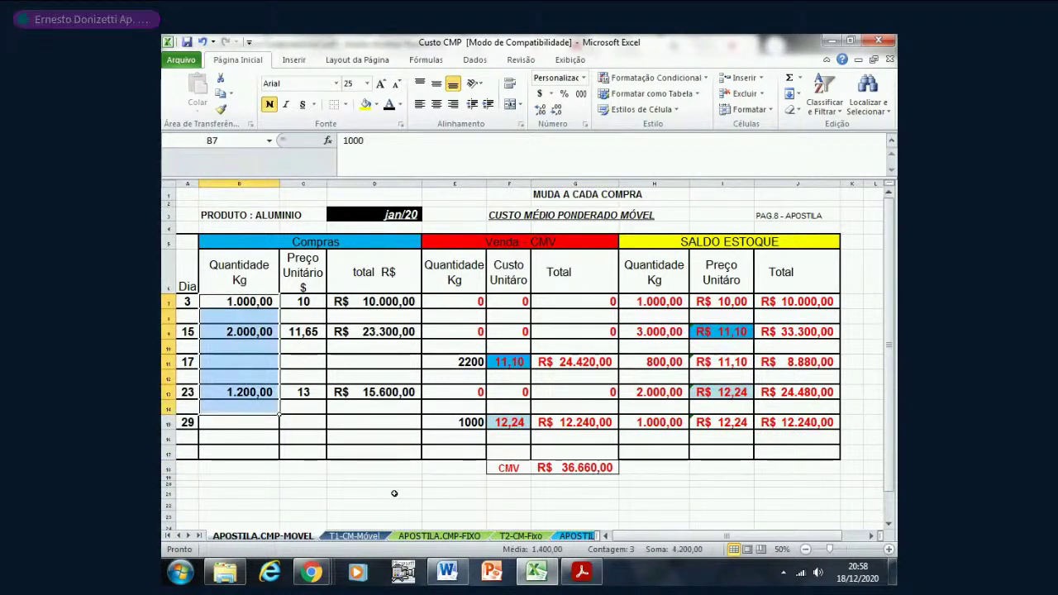
- Return to the APOSTILA.UEPS sheet and check the day 3 purchase quantity, the stock balance quantities and the total formula in J7
click(578, 536)
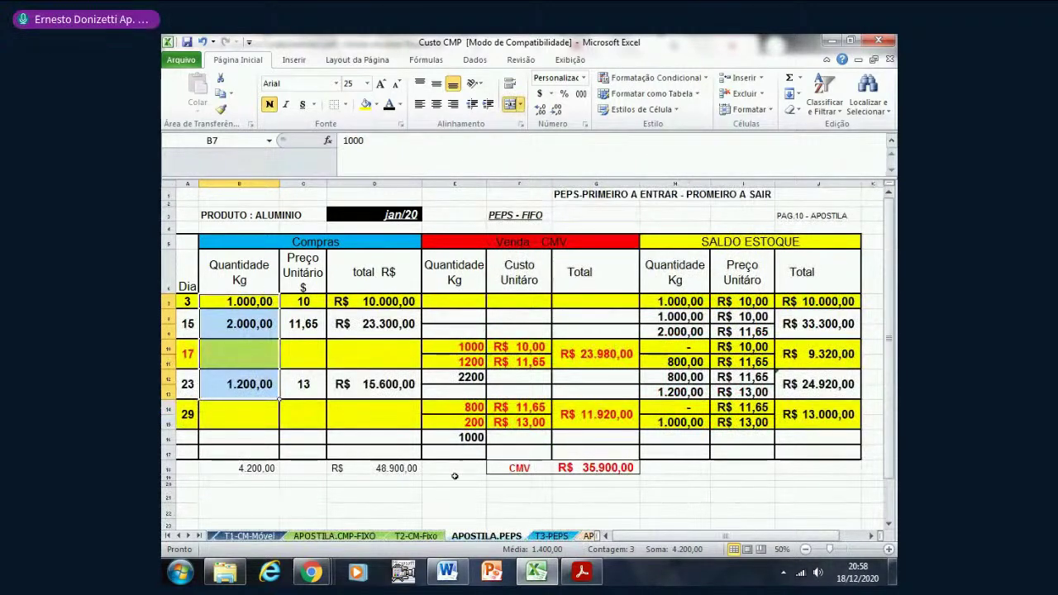
click(545, 537)
click(589, 536)
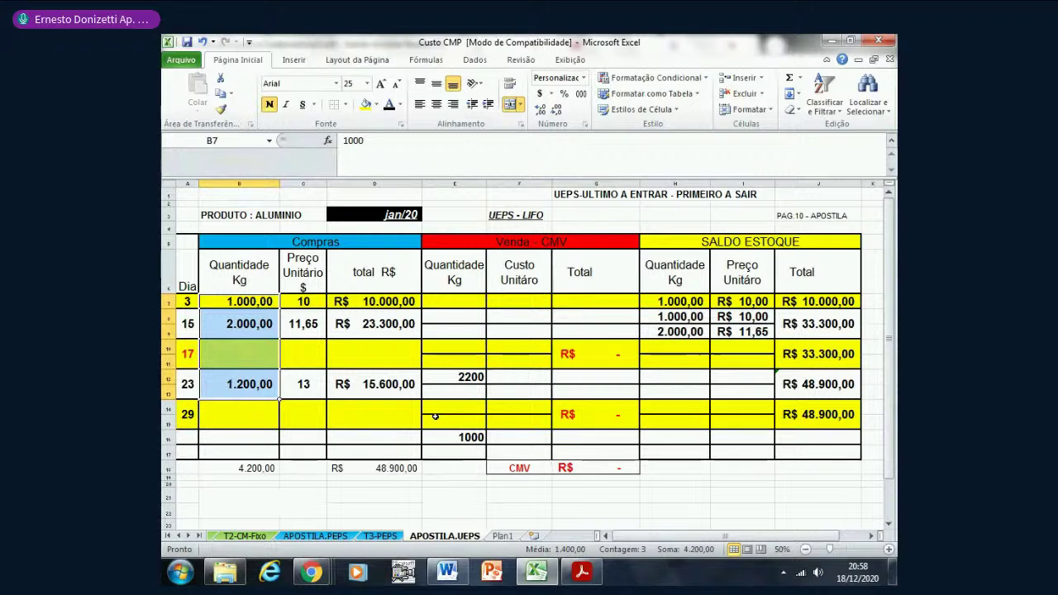
click(339, 453)
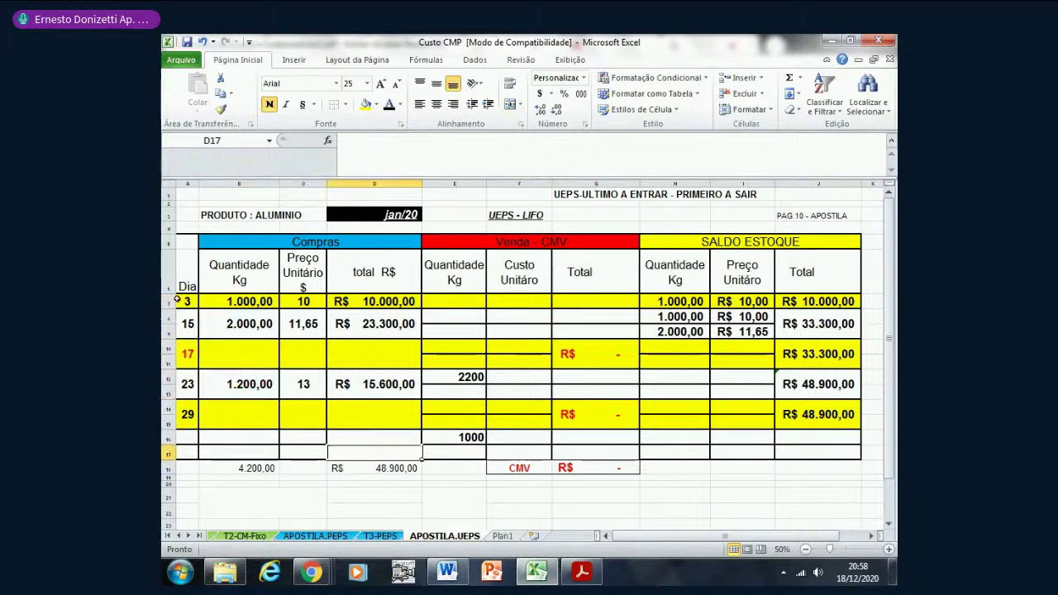
click(267, 304)
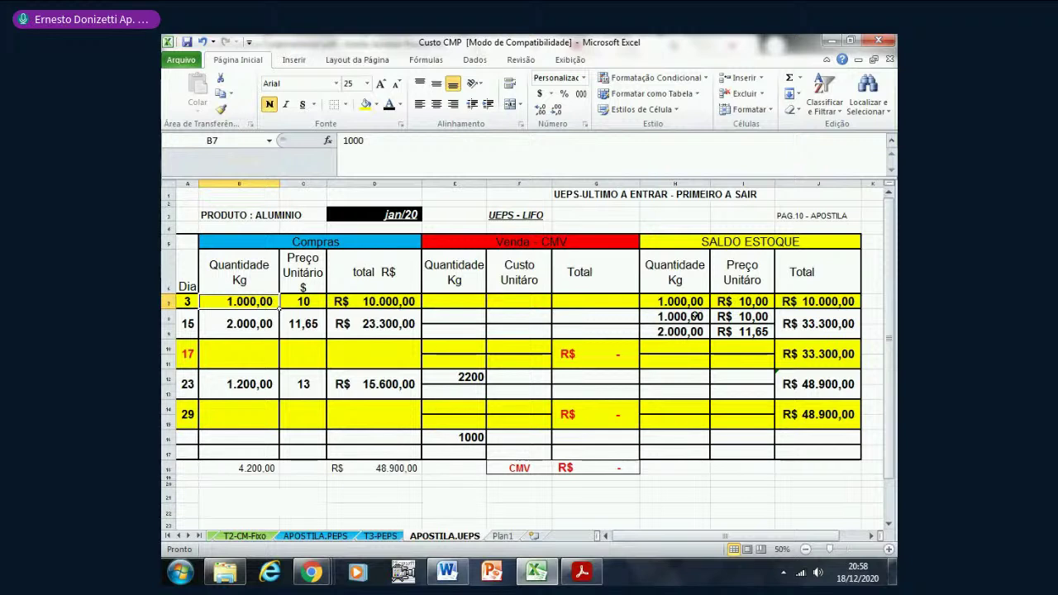
click(688, 316)
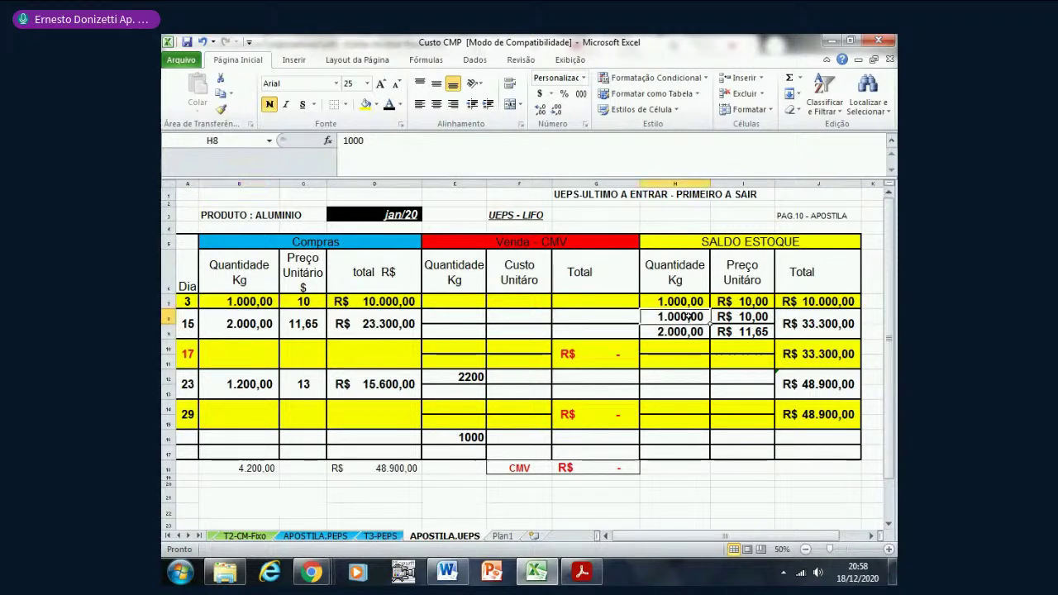
click(831, 301)
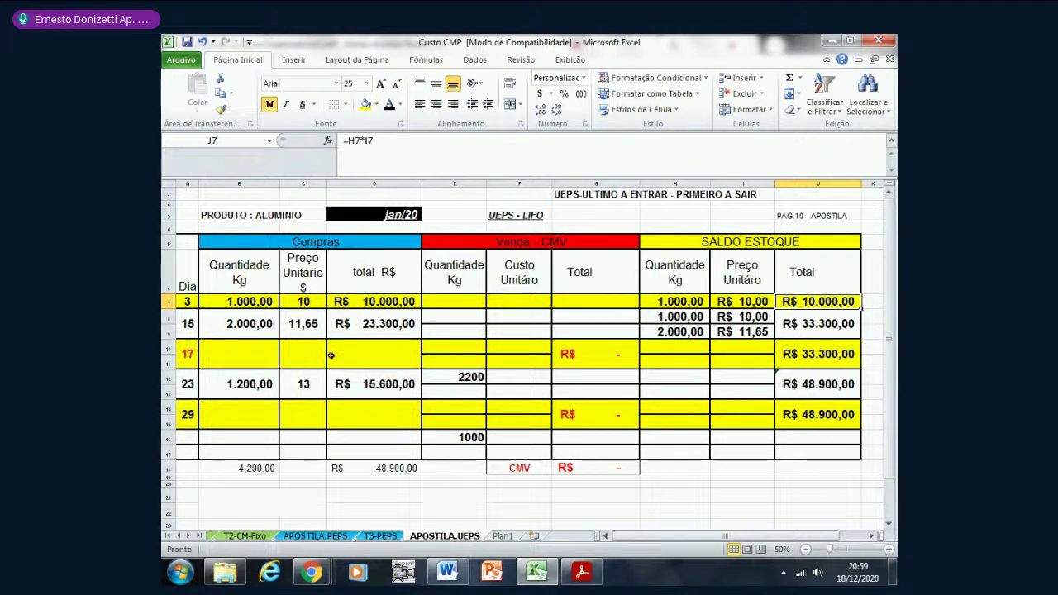
- Set the font color of the day 29 label in A14 to red
click(189, 414)
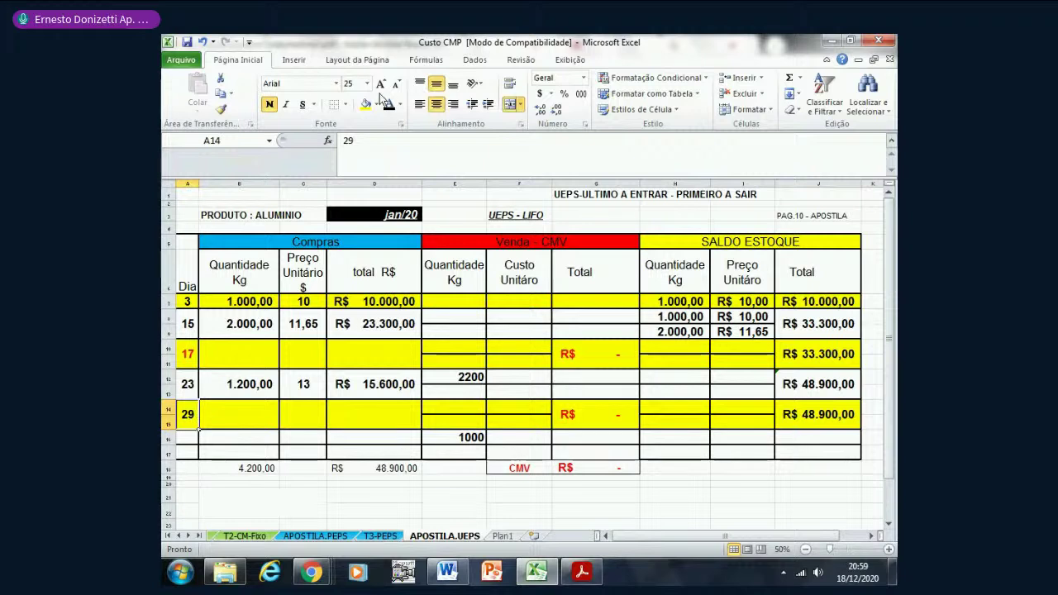
click(401, 105)
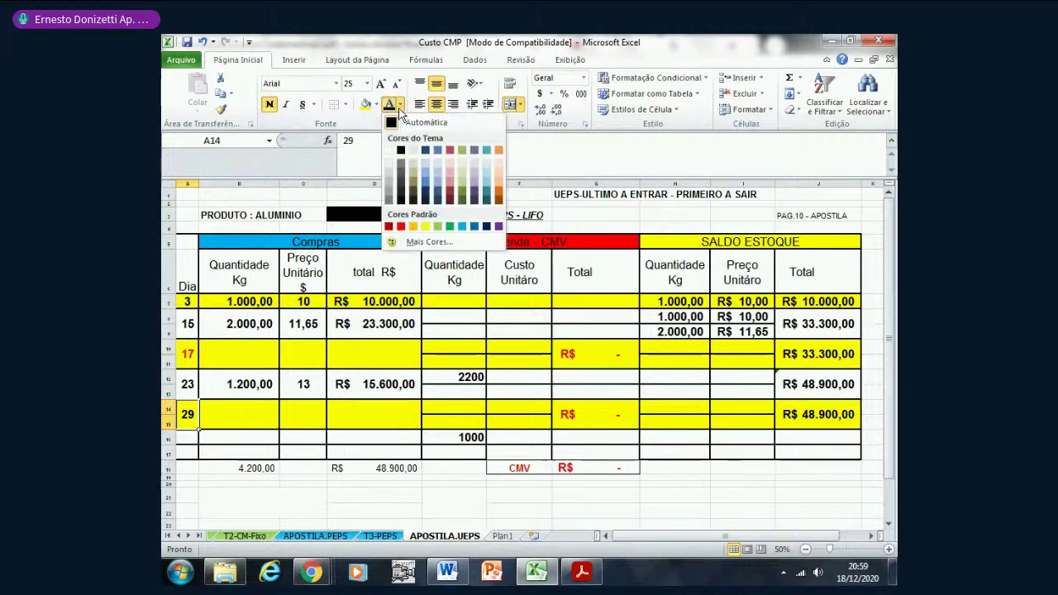
click(400, 225)
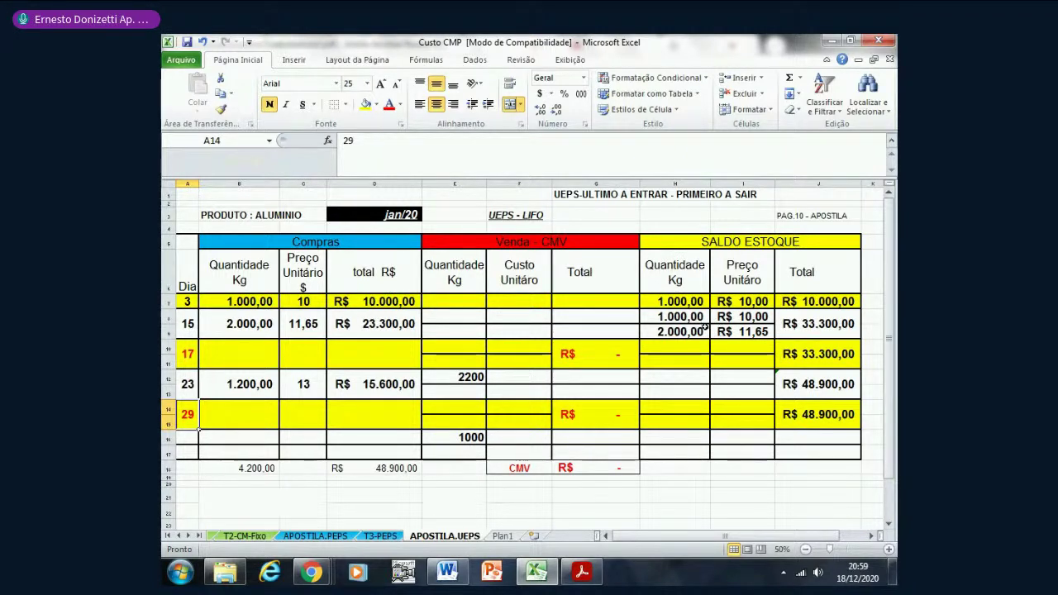
- Examine the day 15 stock balance quantities and unit prices in H8:I9 and the total formula in J8
click(685, 317)
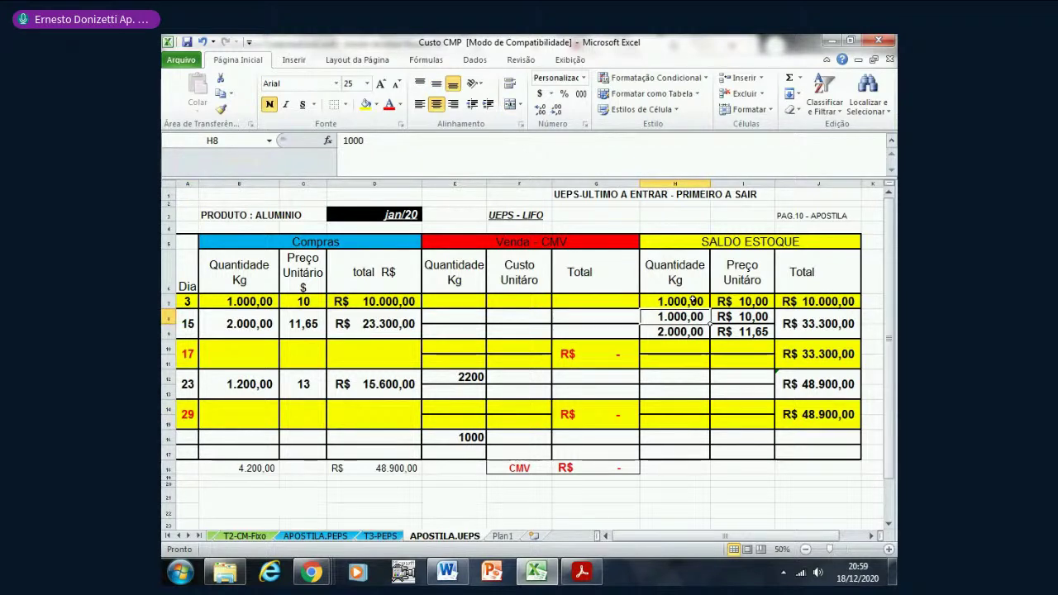
click(744, 317)
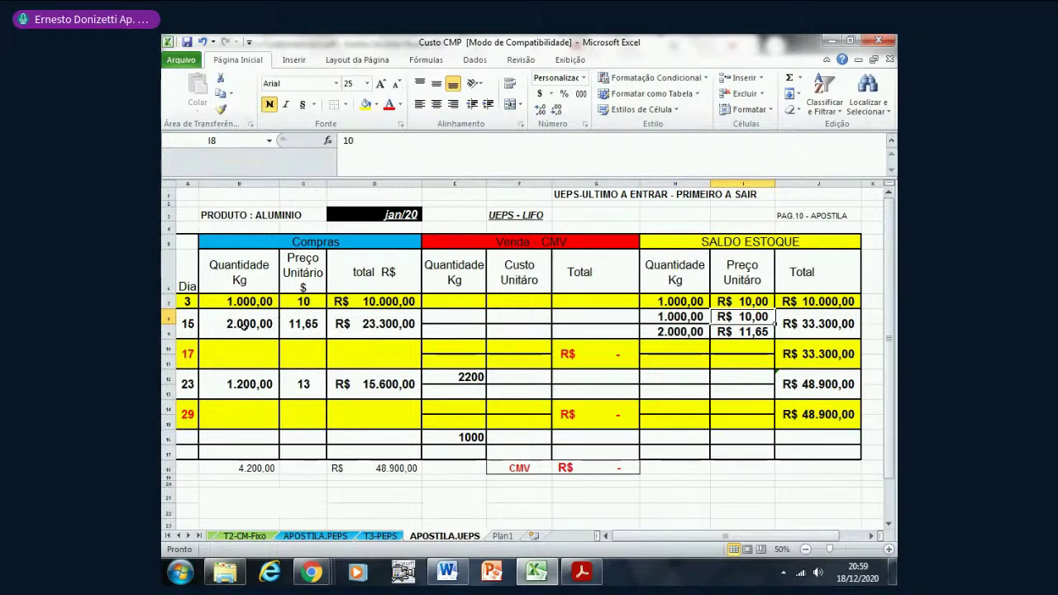
click(662, 332)
click(742, 329)
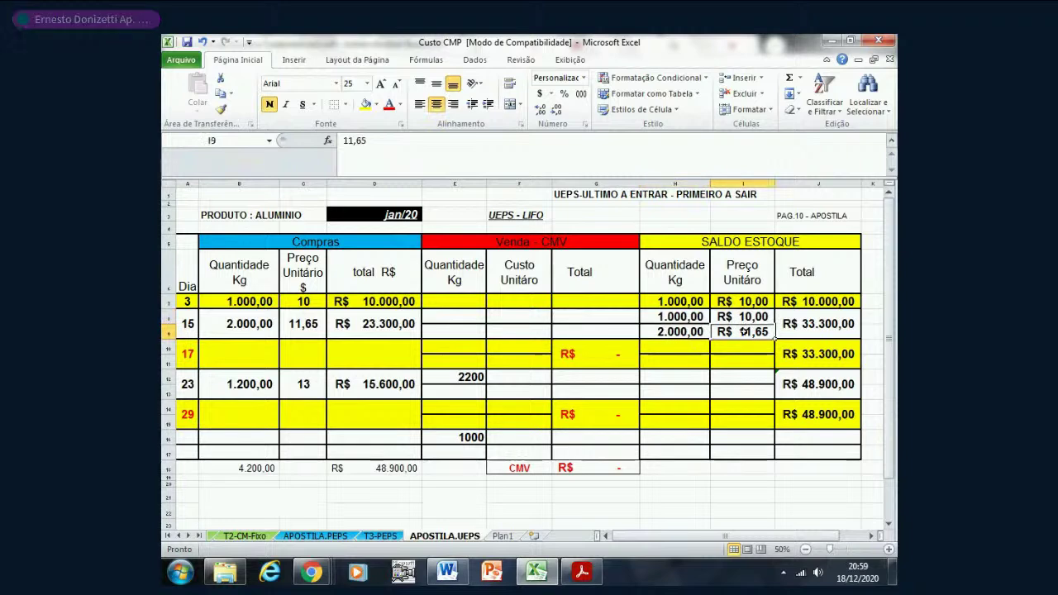
mouse_move(893, 570)
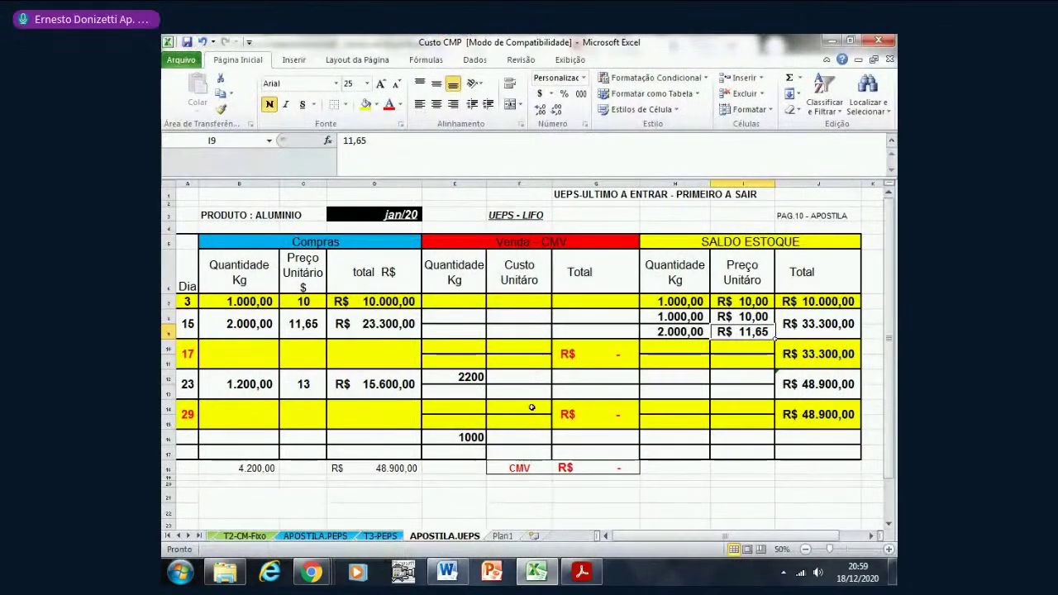
click(838, 321)
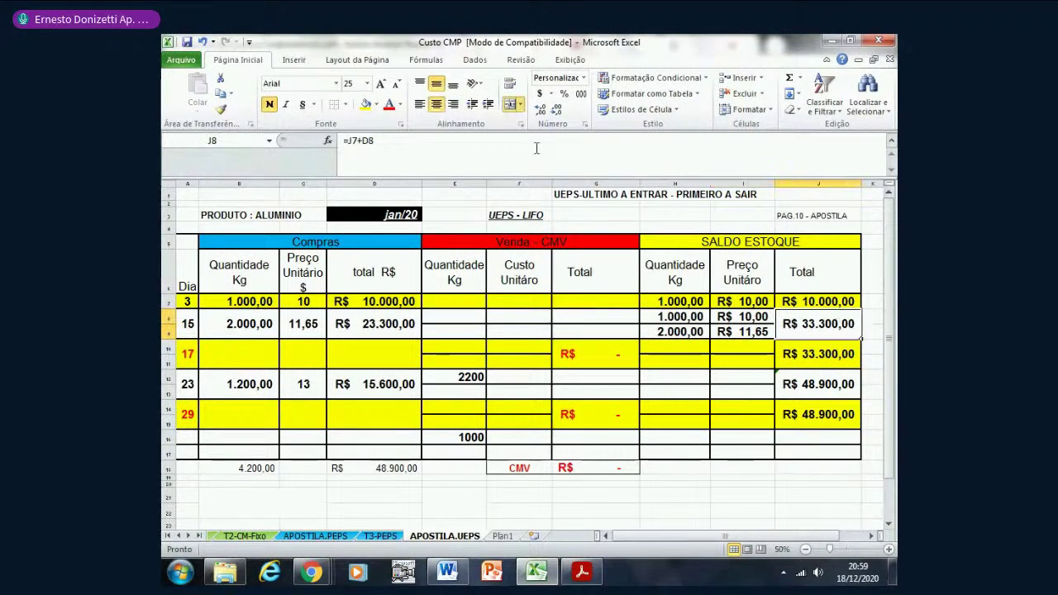
double_click(821, 314)
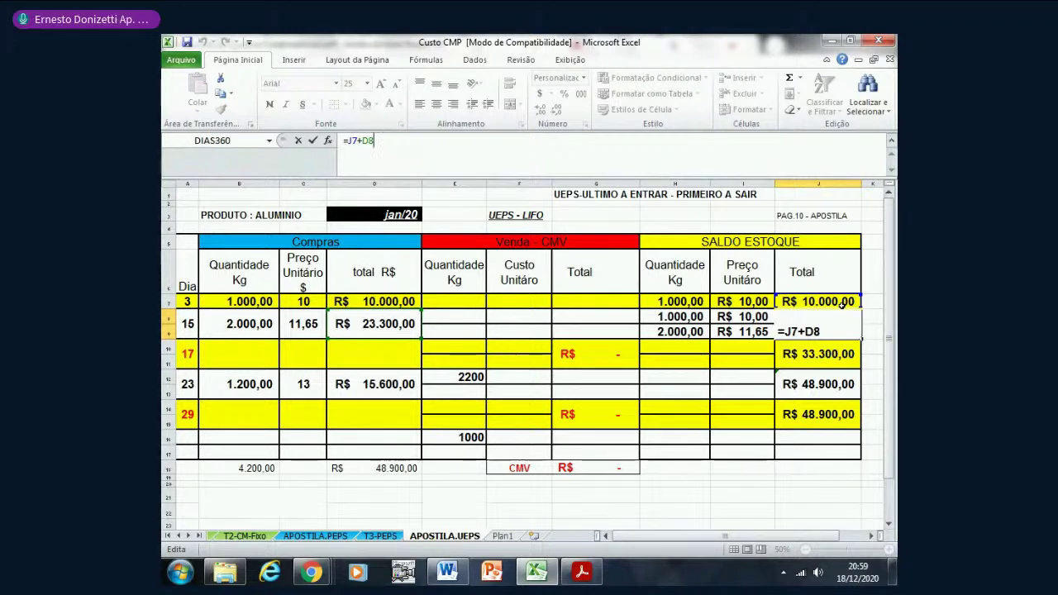
key(Return)
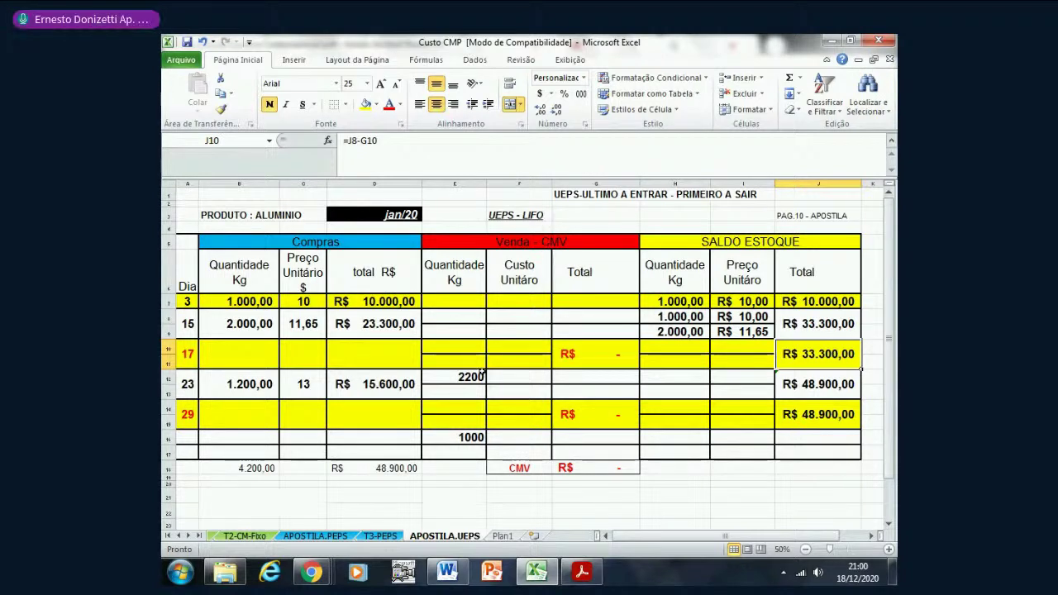
- Enter the day 17 sale in E10:F11 under UEPS: 2000 kg at a unit cost of 11,65 and 200 kg at 10
click(463, 346)
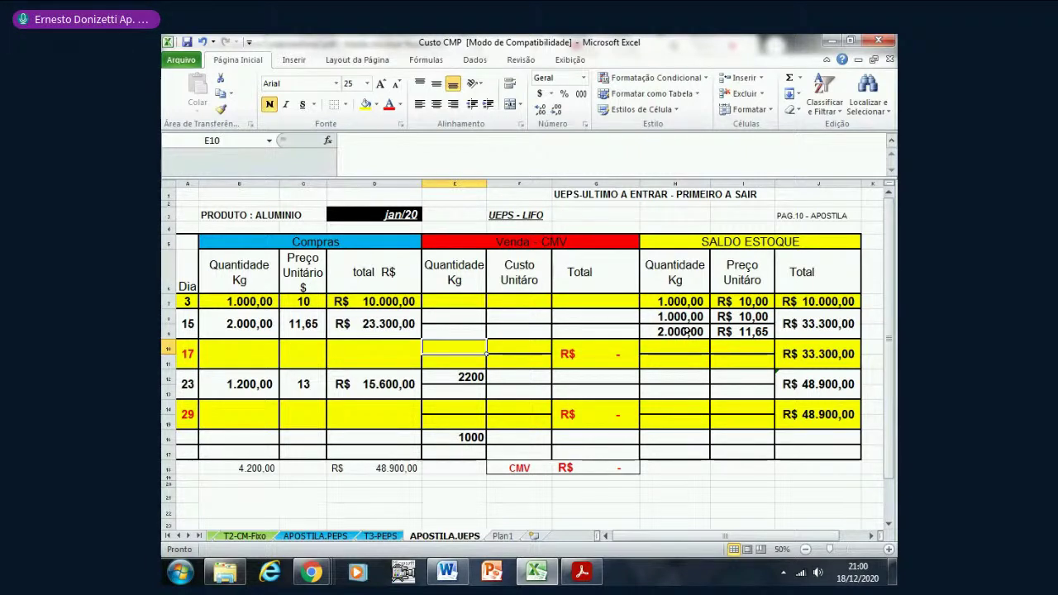
drag(686, 331, 742, 331)
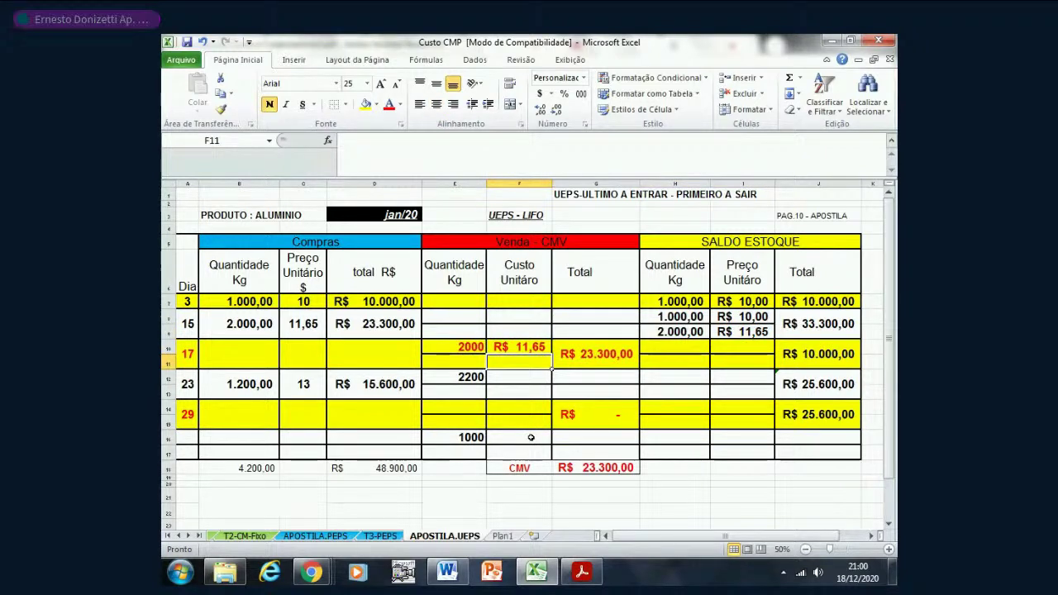
key(Left)
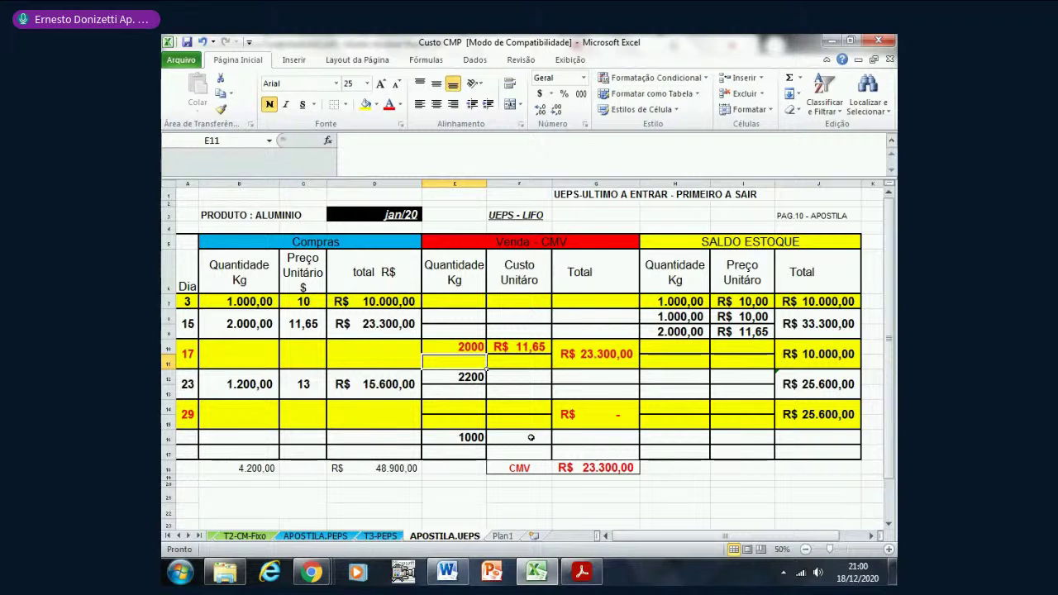
text(200)
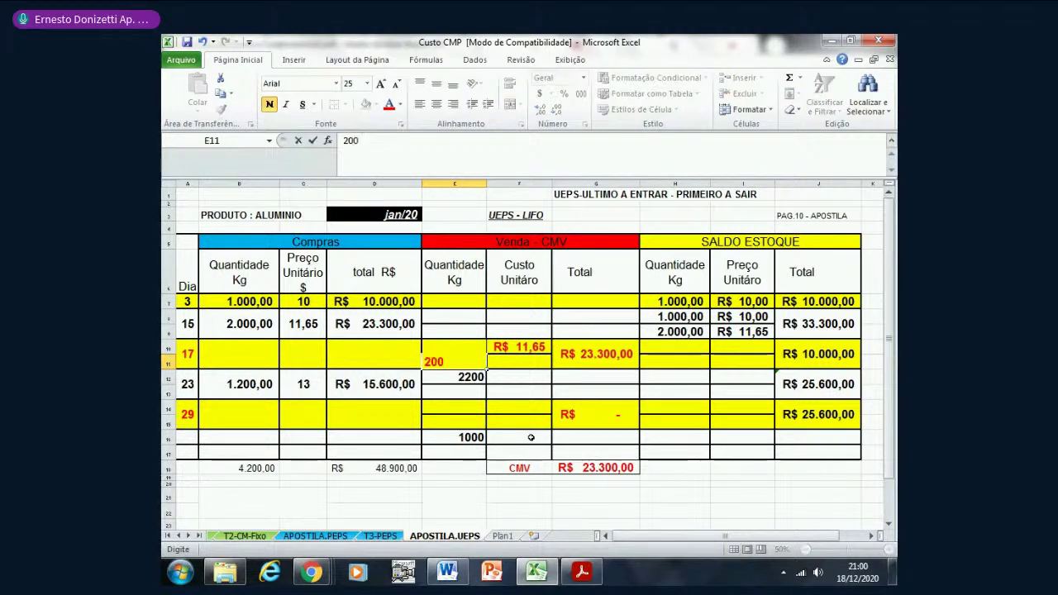
key(Tab)
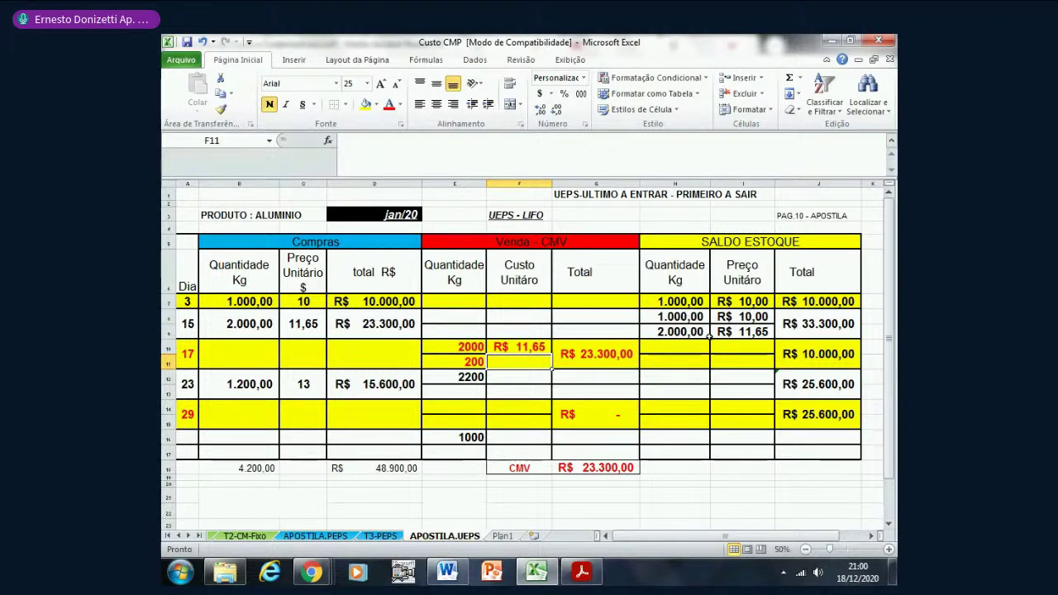
drag(690, 332, 773, 336)
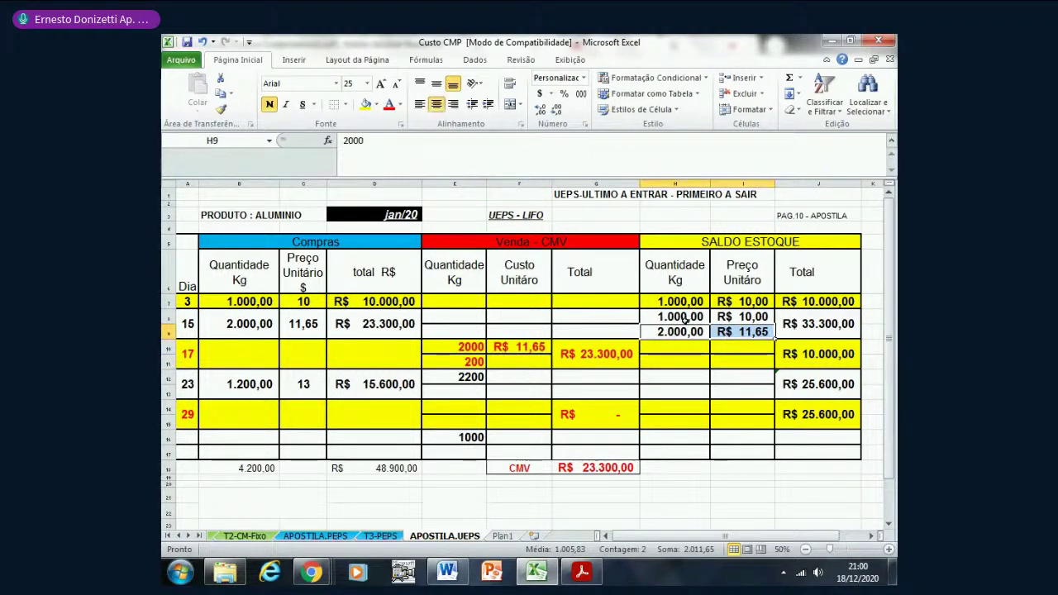
click(534, 366)
text(10)
key(Return)
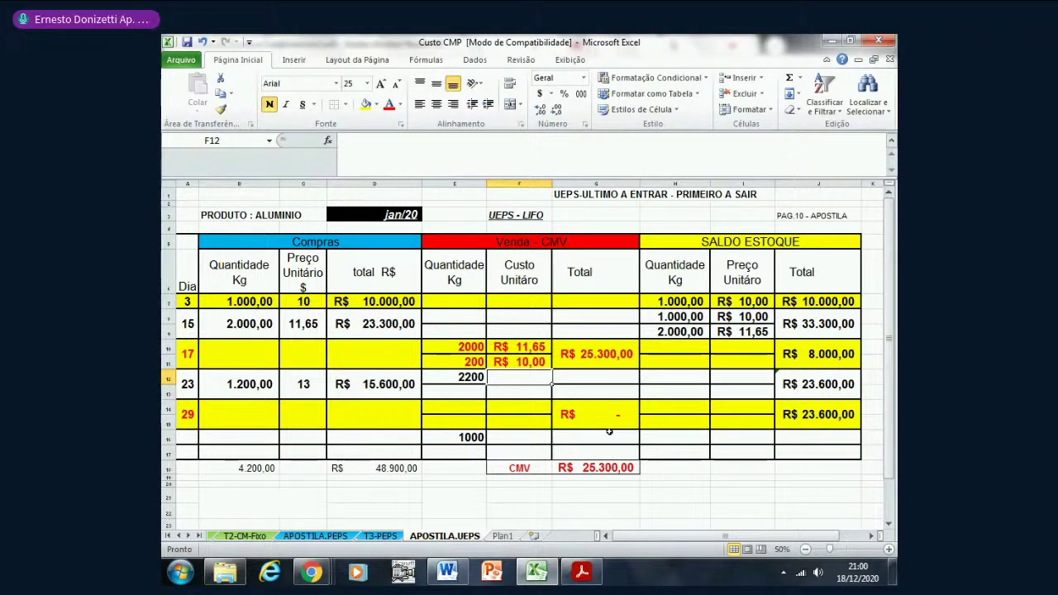
- Check the day 17 sale total formula in G10 and enter the remaining stock balance in H10:I10 as 800 kg at 10
click(608, 356)
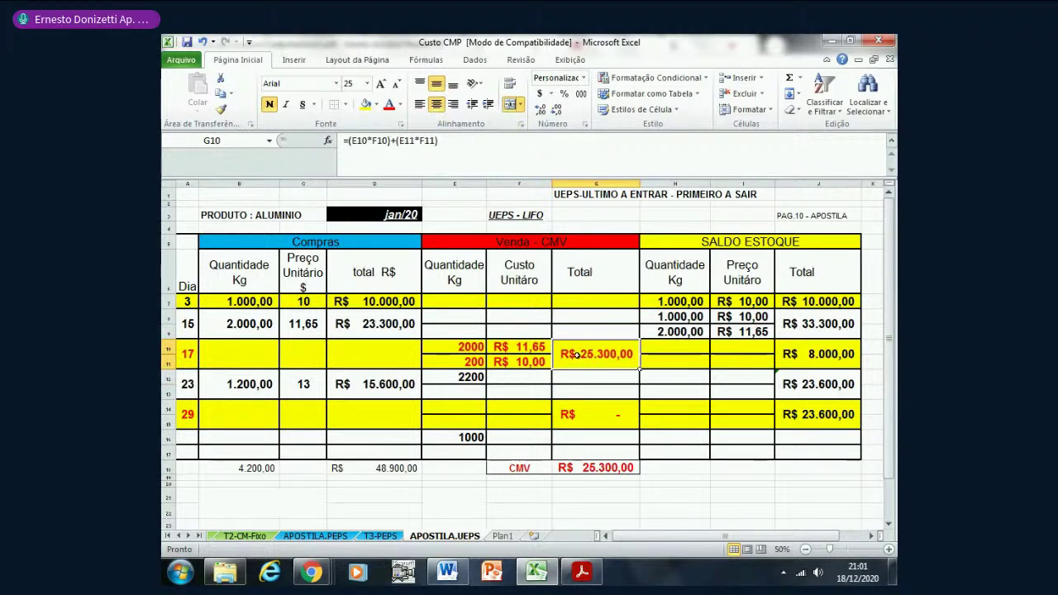
key(F2)
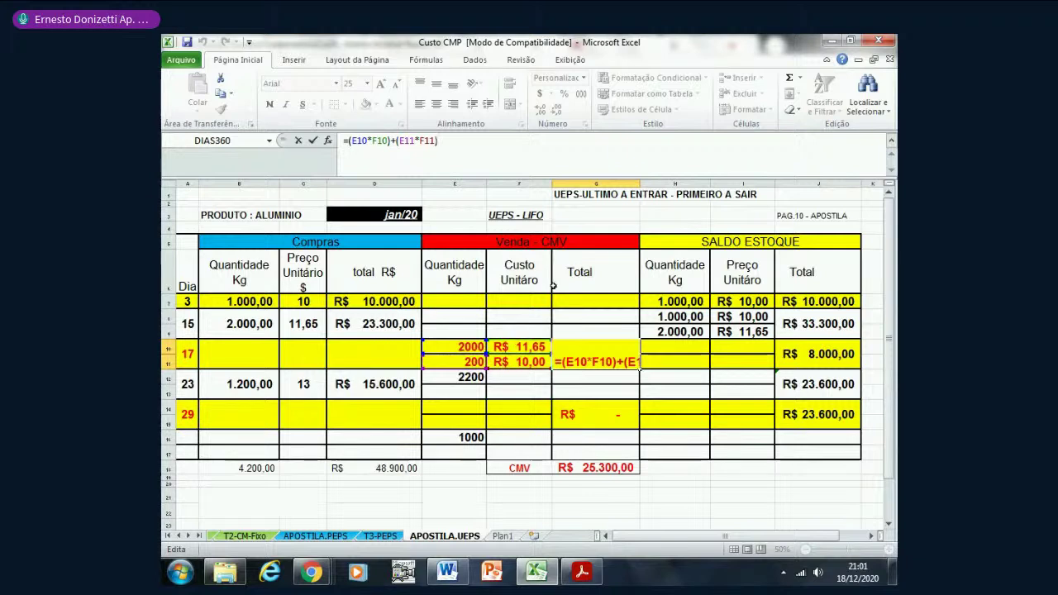
key(Return)
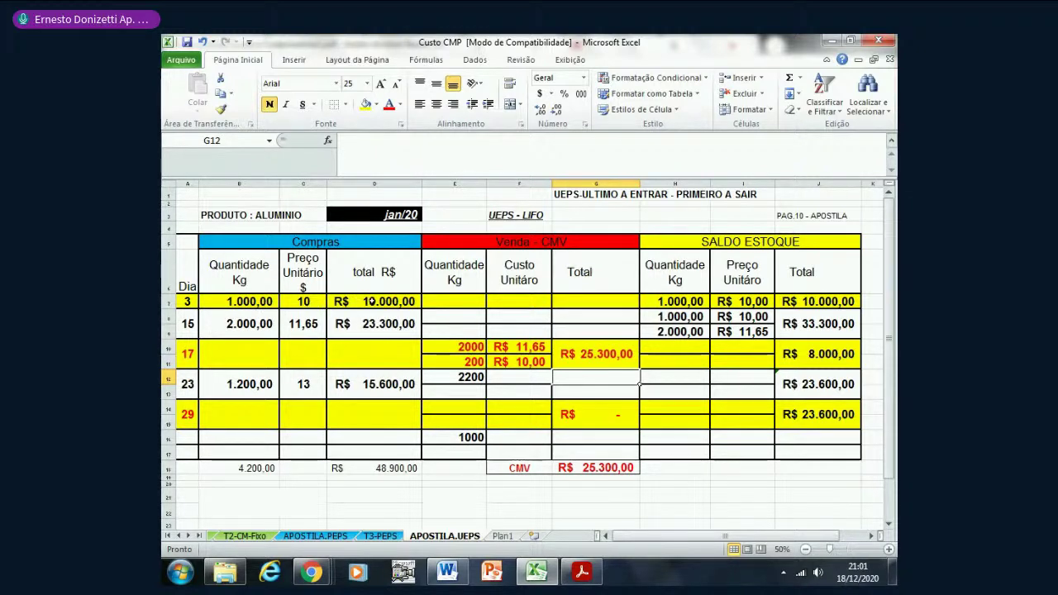
click(606, 354)
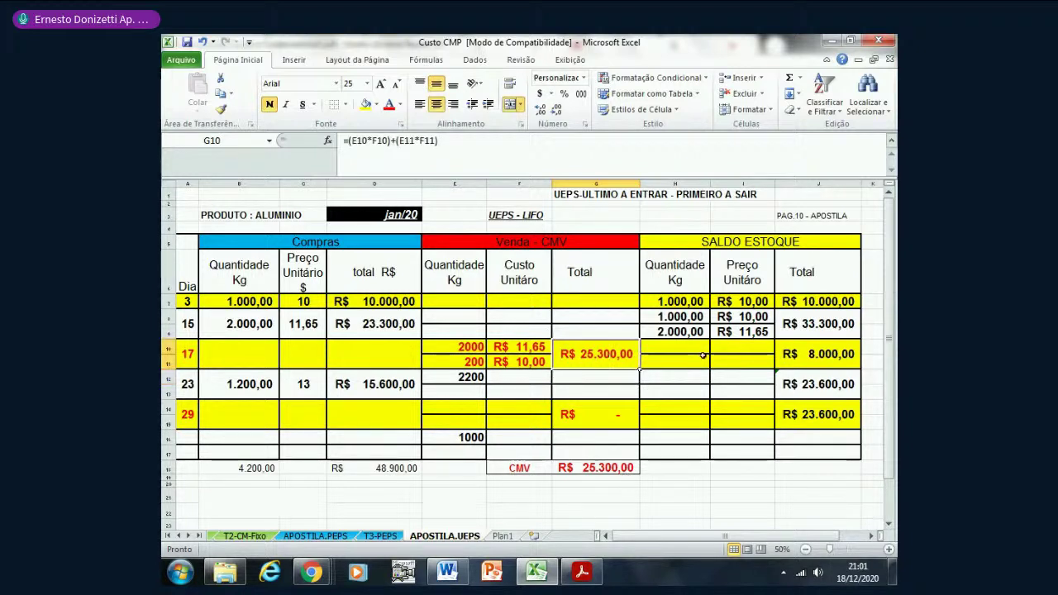
click(671, 347)
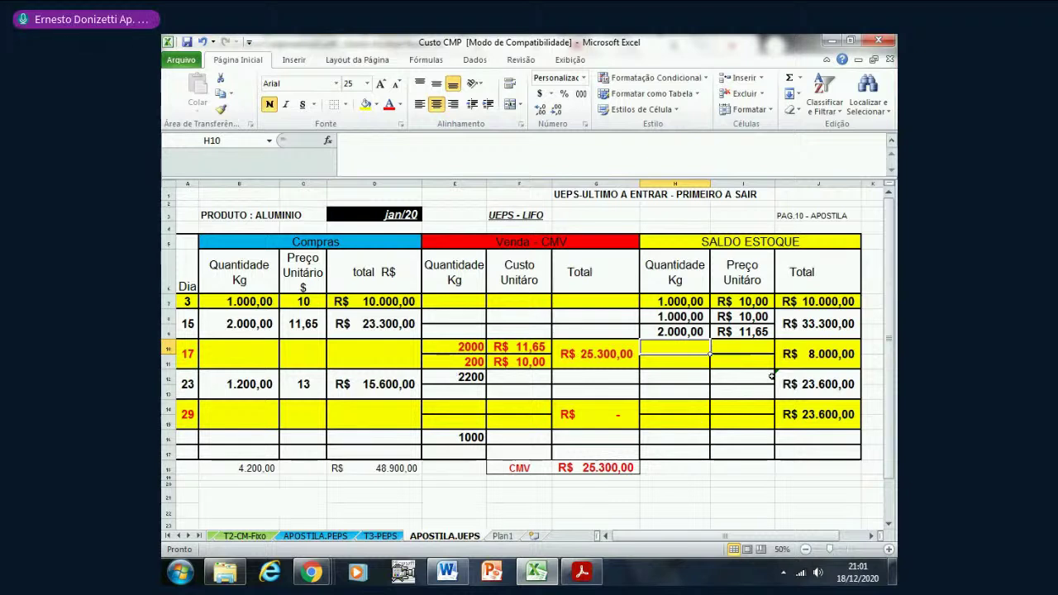
text(800)
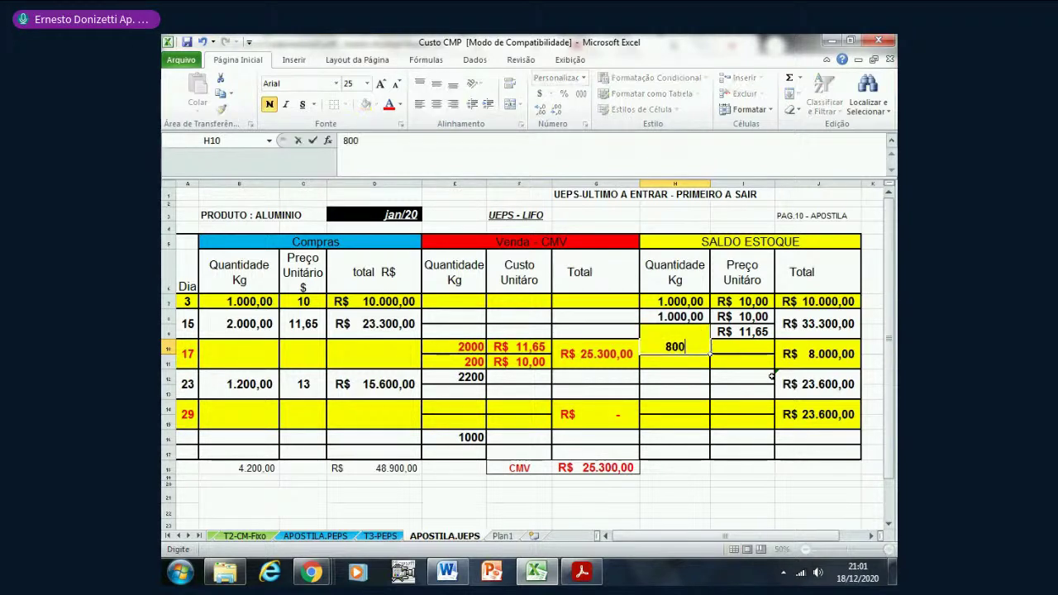
key(Tab)
text(10)
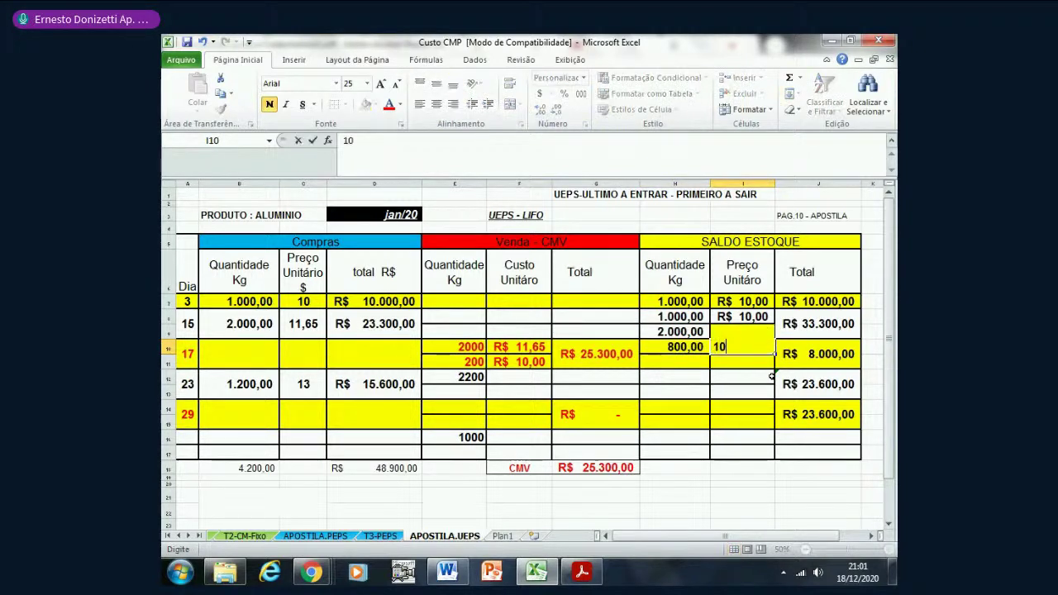
key(Return)
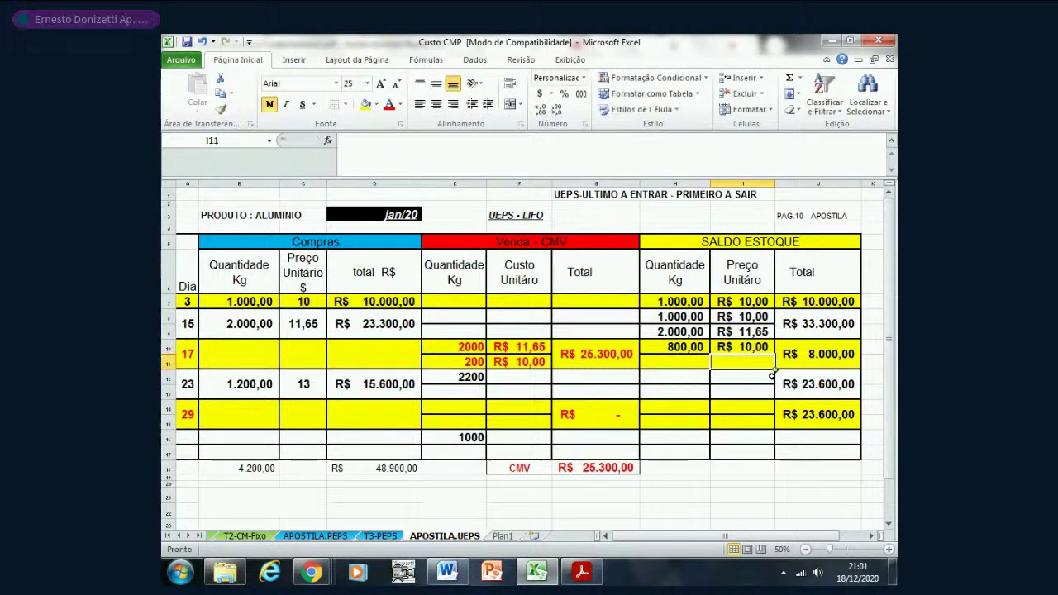
- Enter the second layer of the day 17 stock balance in H11:I11 as 0 kg at a unit price of 11,65
key(Left)
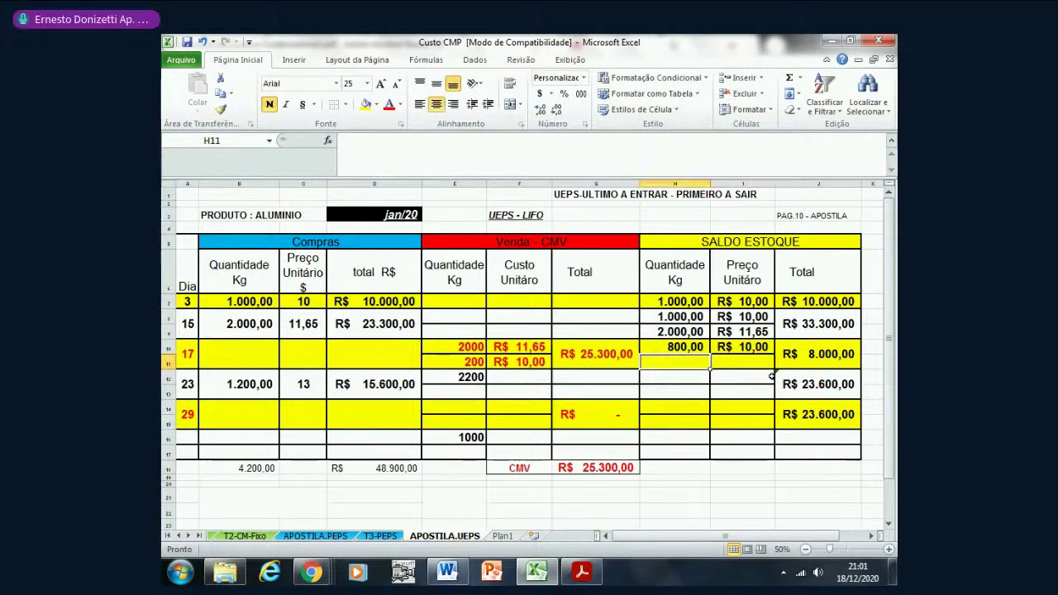
text(0)
key(Tab)
text(11,65)
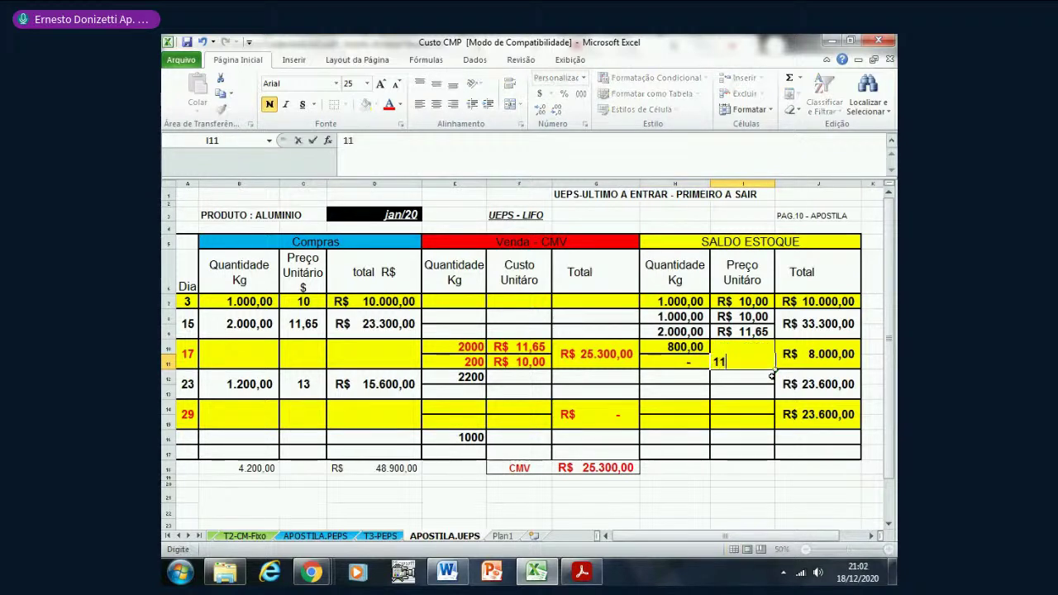
key(Return)
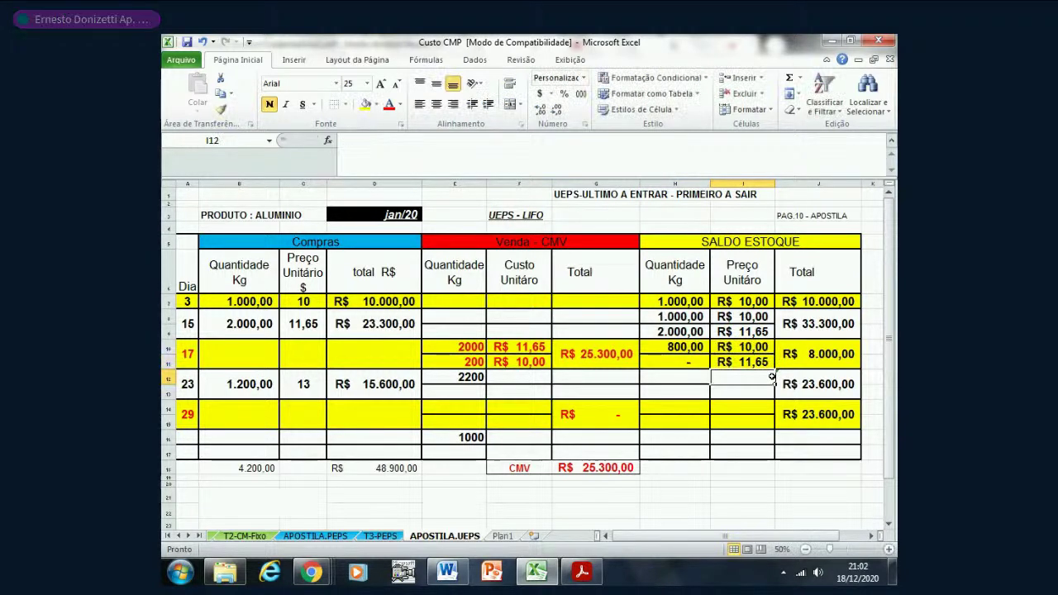
- Check the day 17 second-layer balance in H11:I11 and the cells referenced by the total formula in J10
click(681, 364)
click(764, 361)
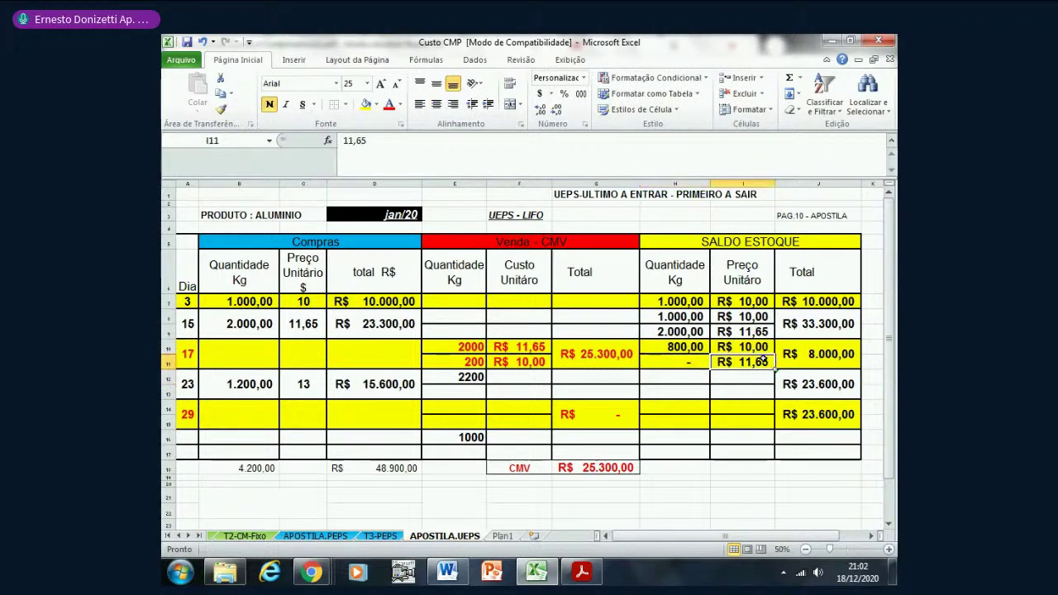
click(831, 350)
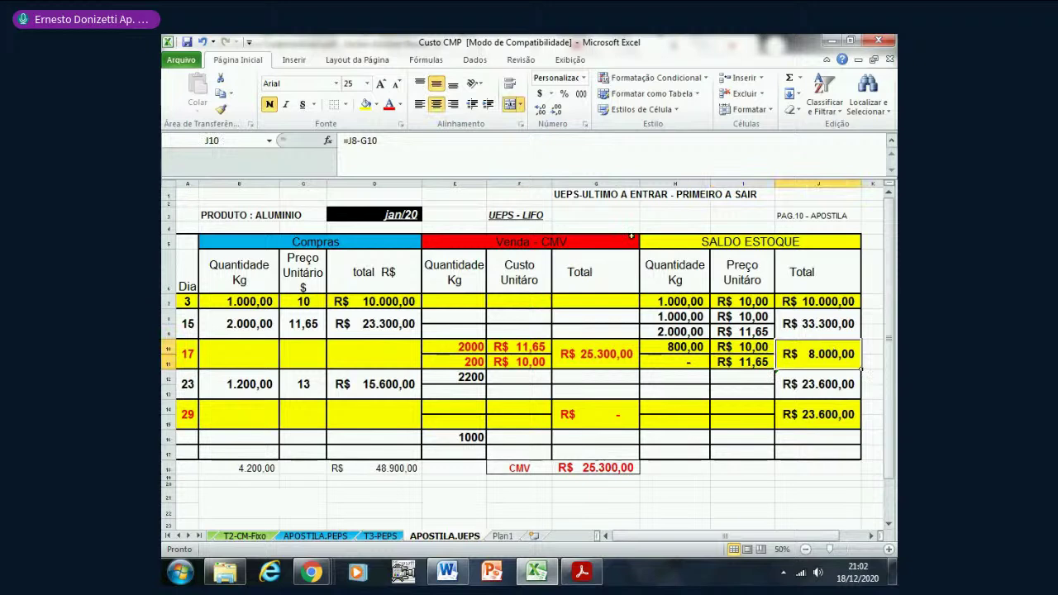
click(587, 149)
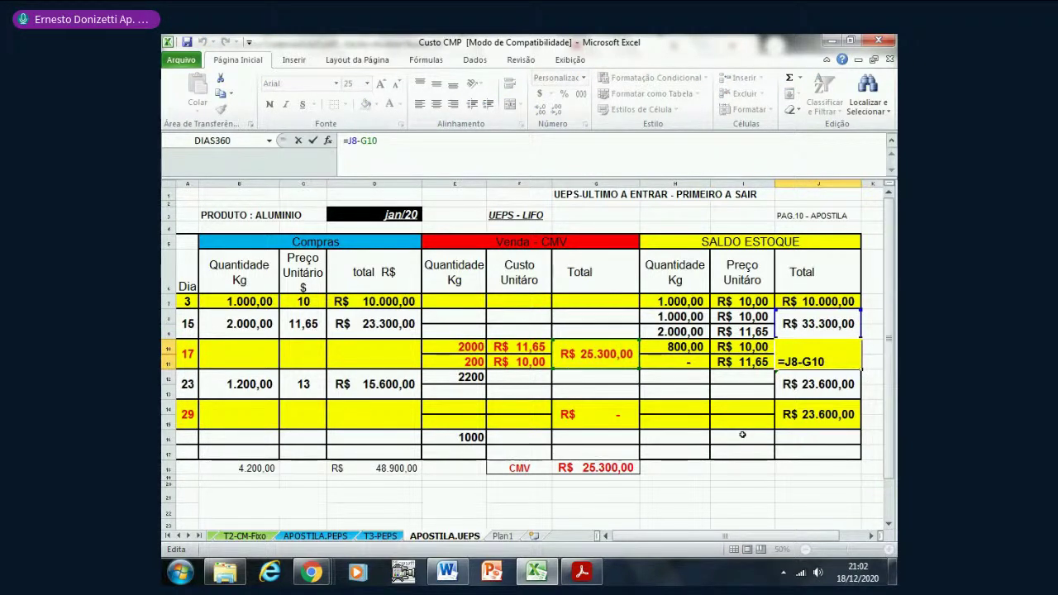
key(Return)
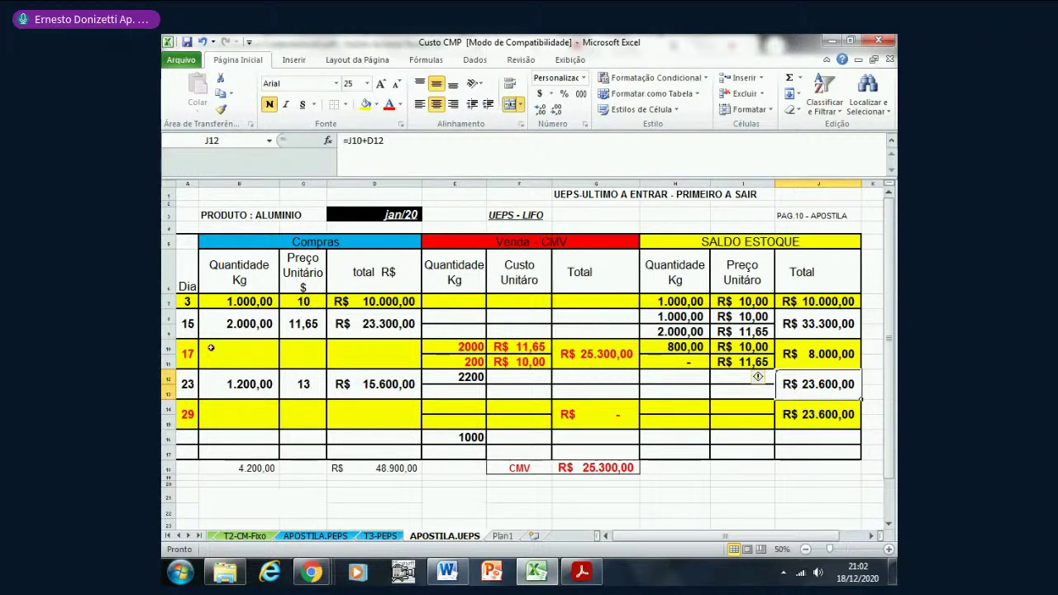
- Review the day 23 purchase in row 12 and enter the first layer of its stock balance in H12:I12 as 800 kg at 10
click(187, 386)
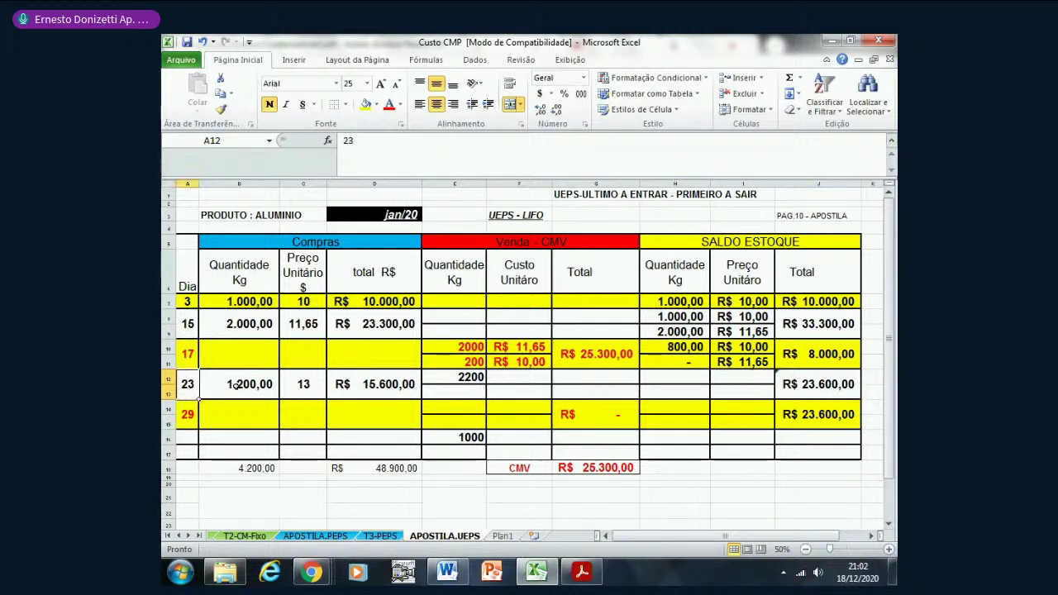
click(237, 385)
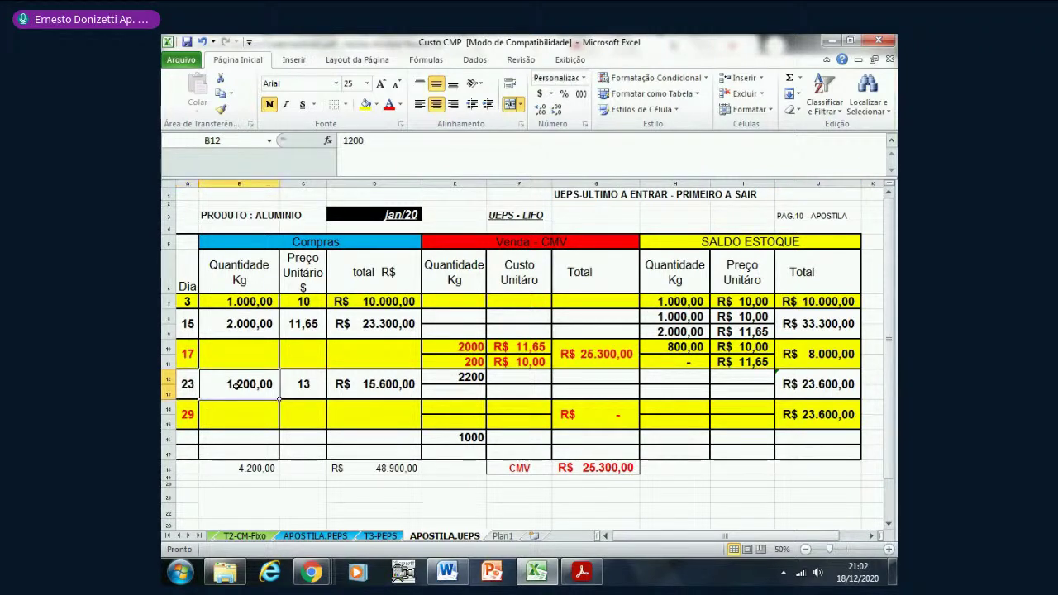
click(302, 374)
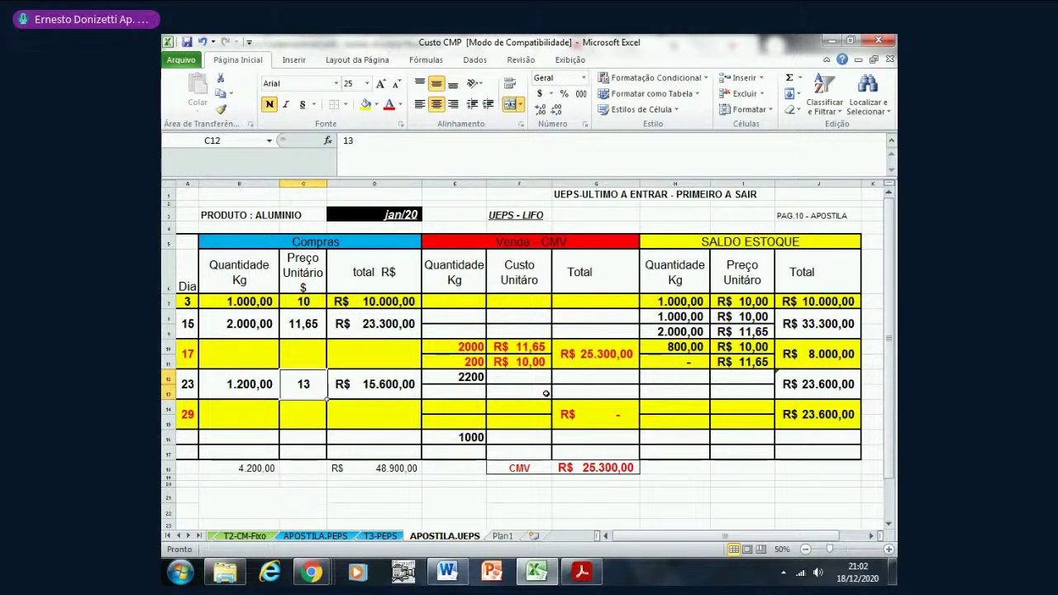
click(666, 377)
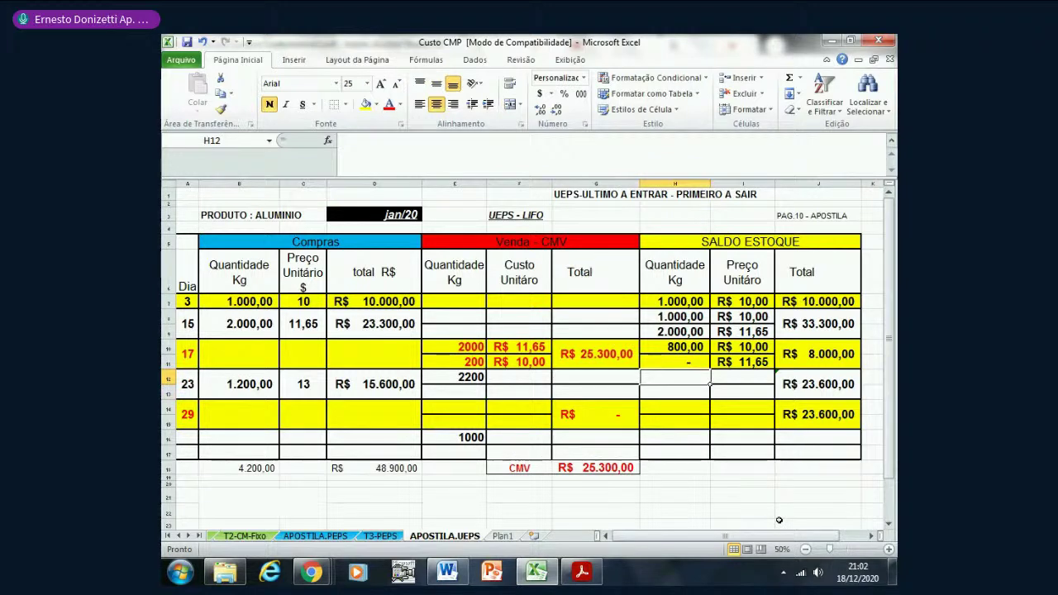
text(800)
key(Tab)
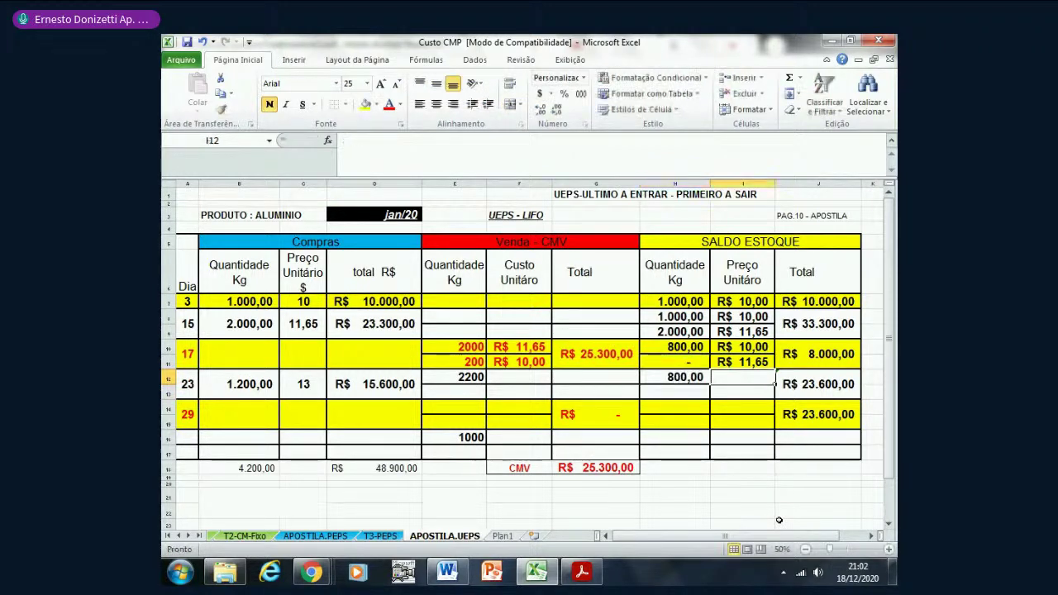
text(10)
key(Return)
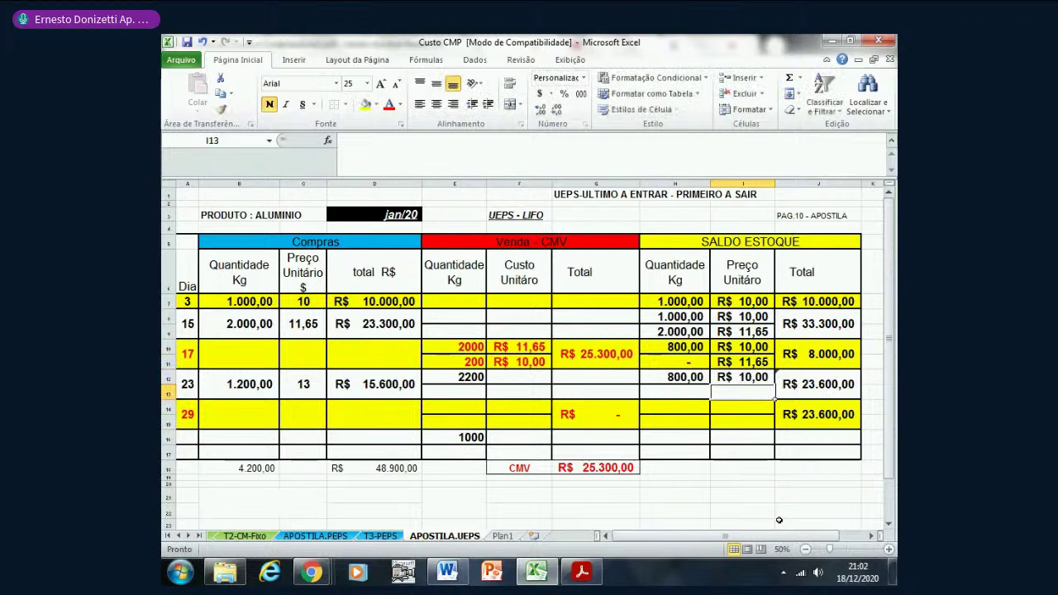
- Enter the second layer of the day 23 stock balance in H13:I13 as 1200 kg at a unit price of 13
key(Left)
key(Left)
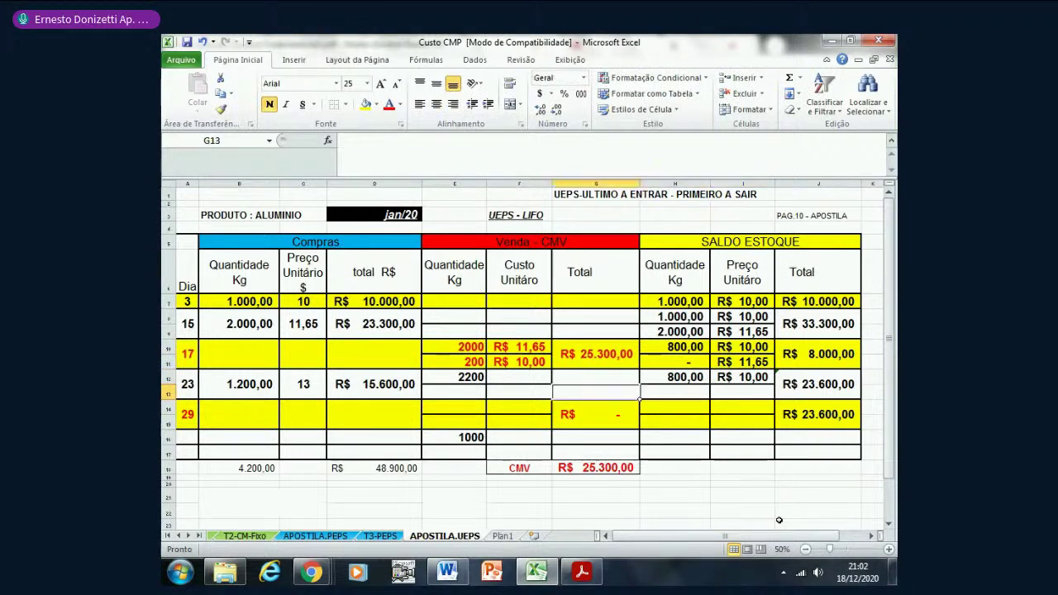
text(120)
key(BackSpace)
key(BackSpace)
key(BackSpace)
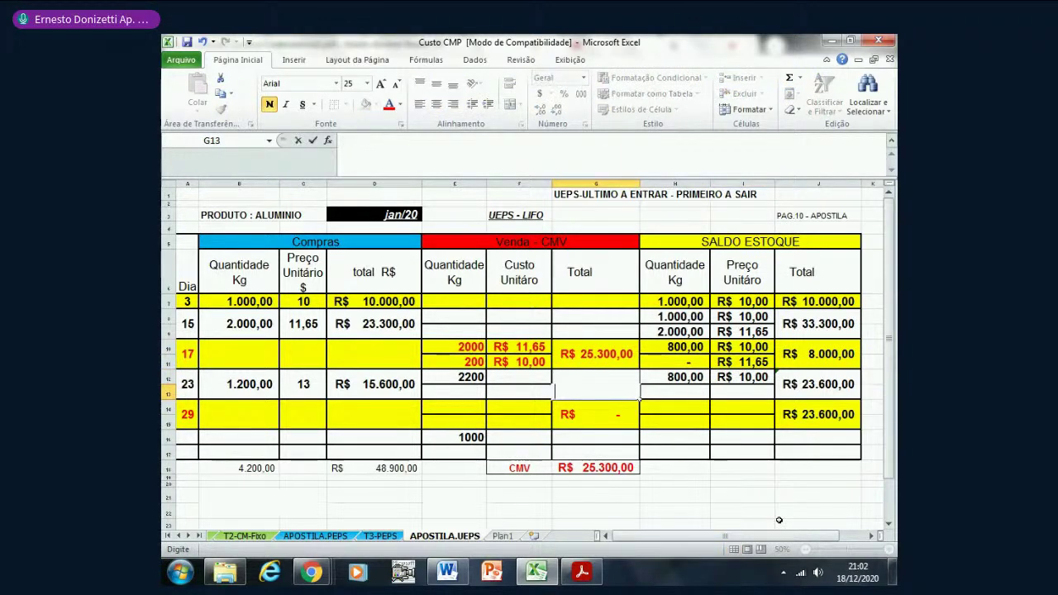
key(Right)
text(1200)
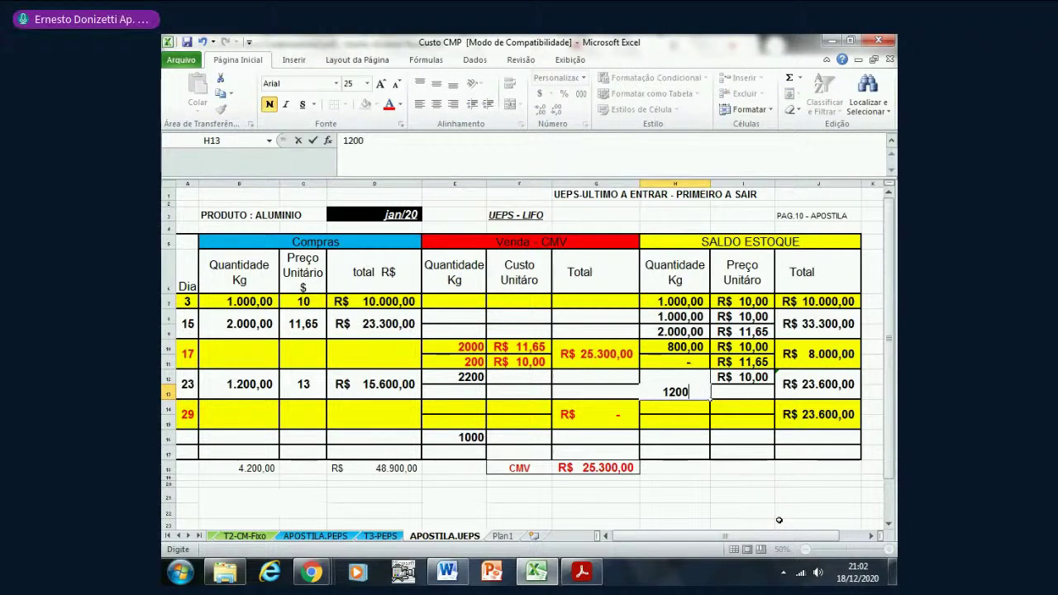
key(Right)
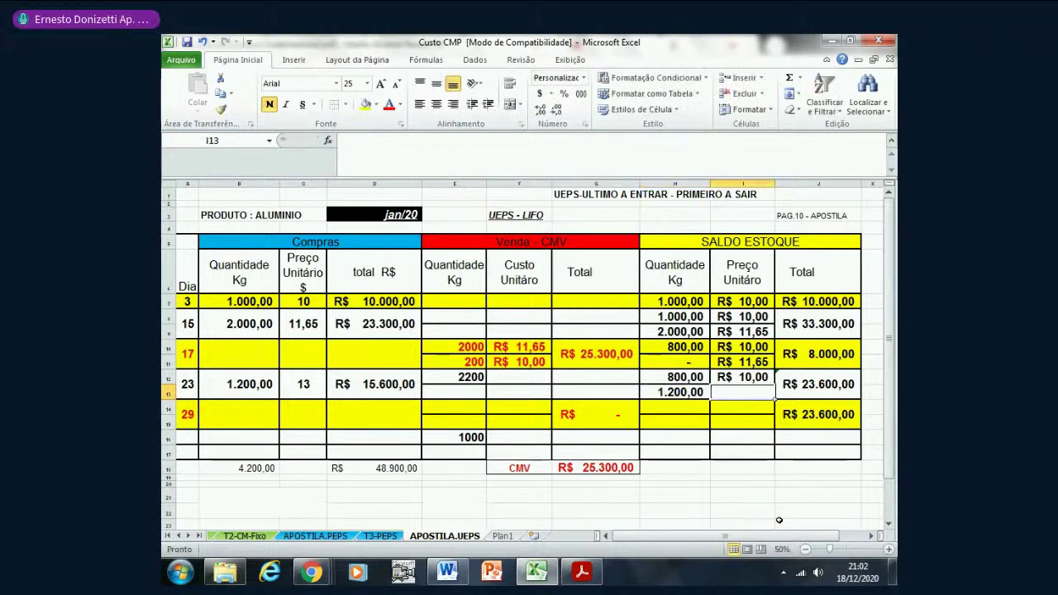
text(13)
key(Return)
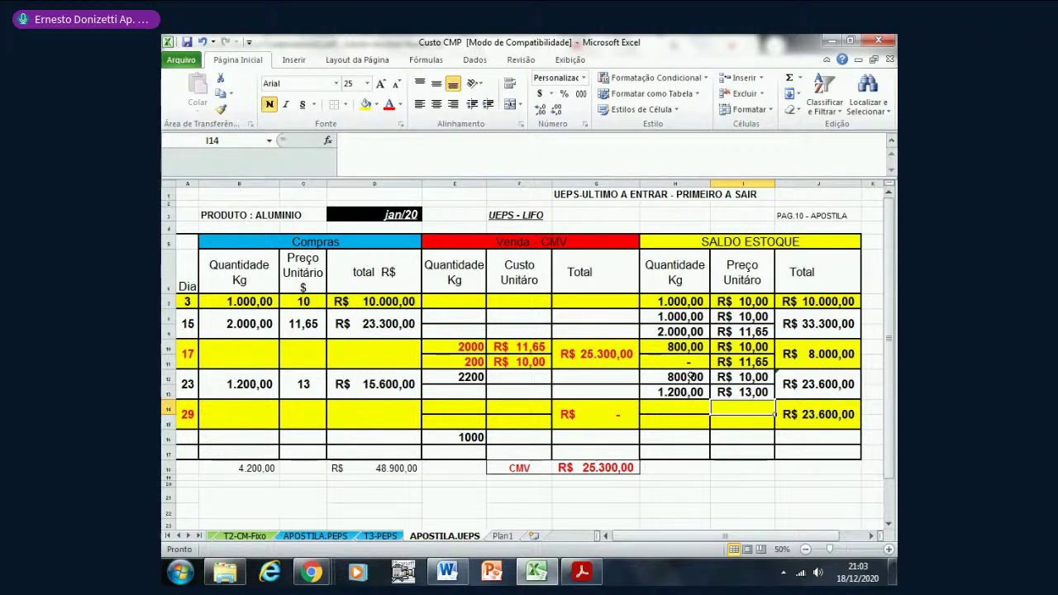
- Examine the complete day 23 entry in A12:J13 and the cells referenced by the balance total formula in J12
click(187, 382)
drag(188, 382, 827, 385)
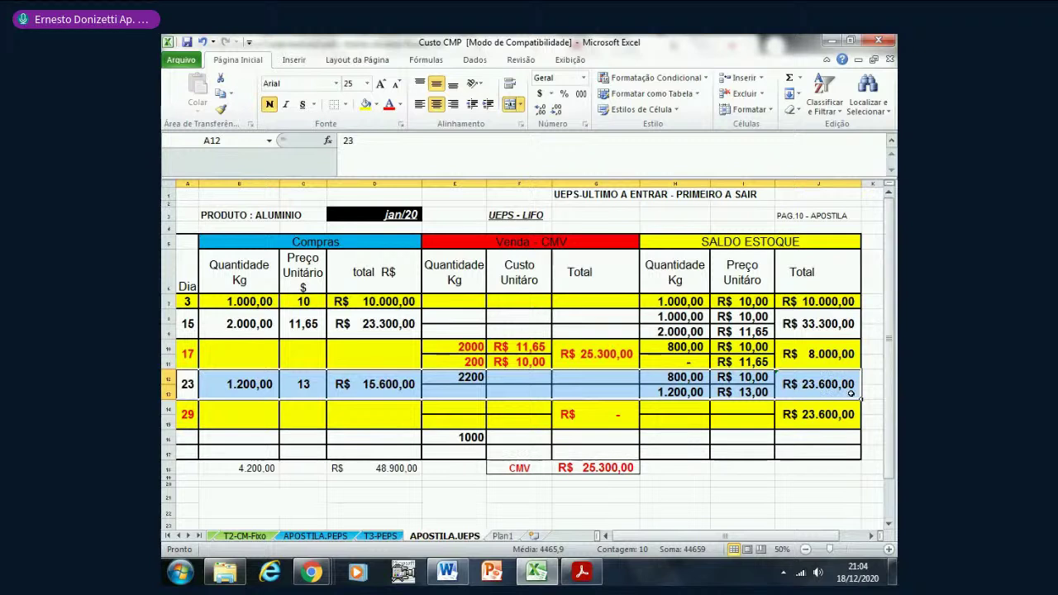
click(784, 510)
click(817, 389)
click(502, 152)
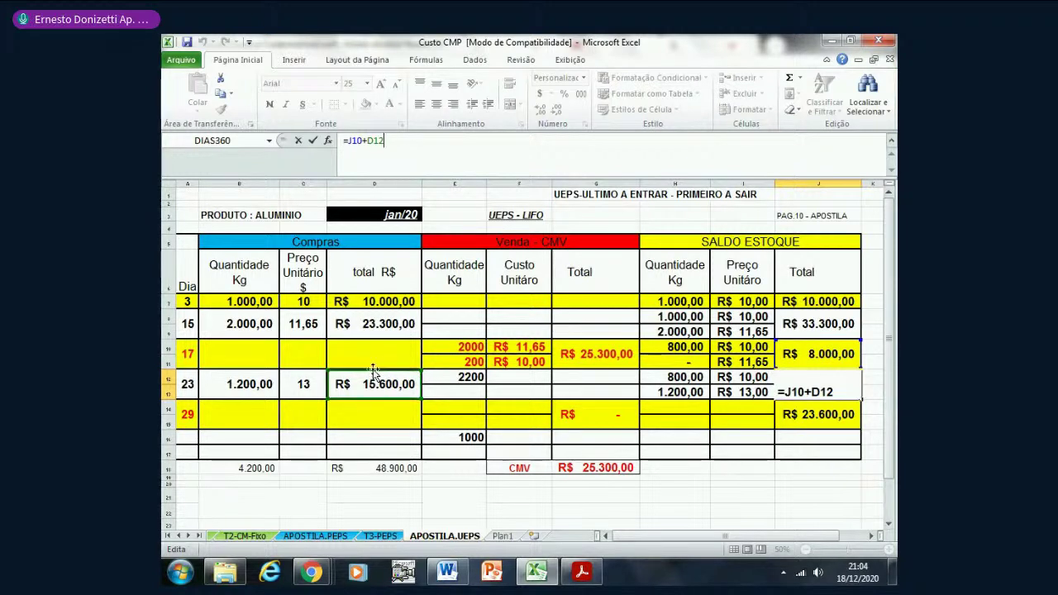
key(Return)
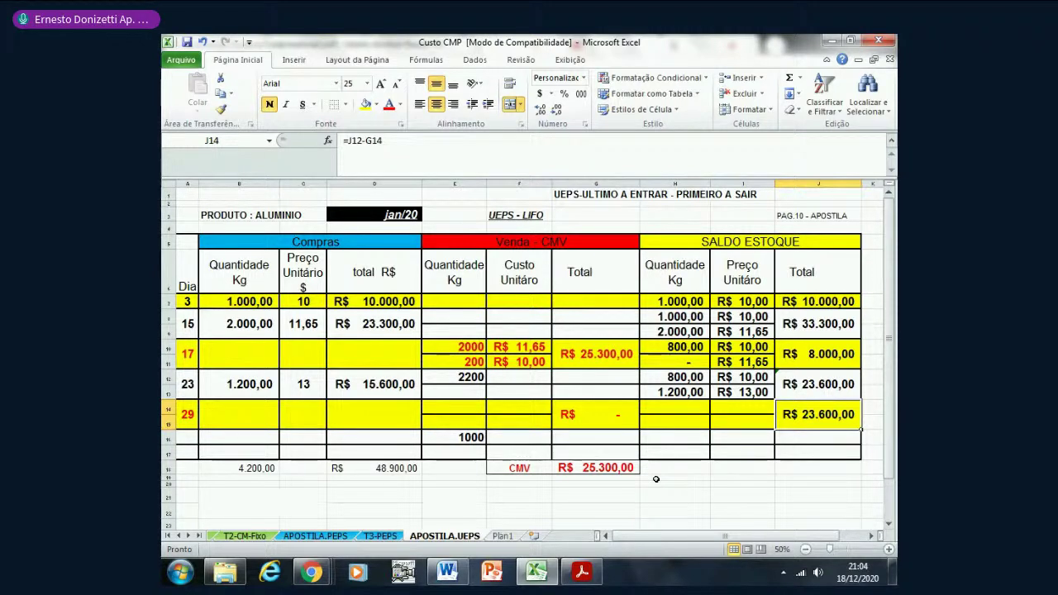
key(Up)
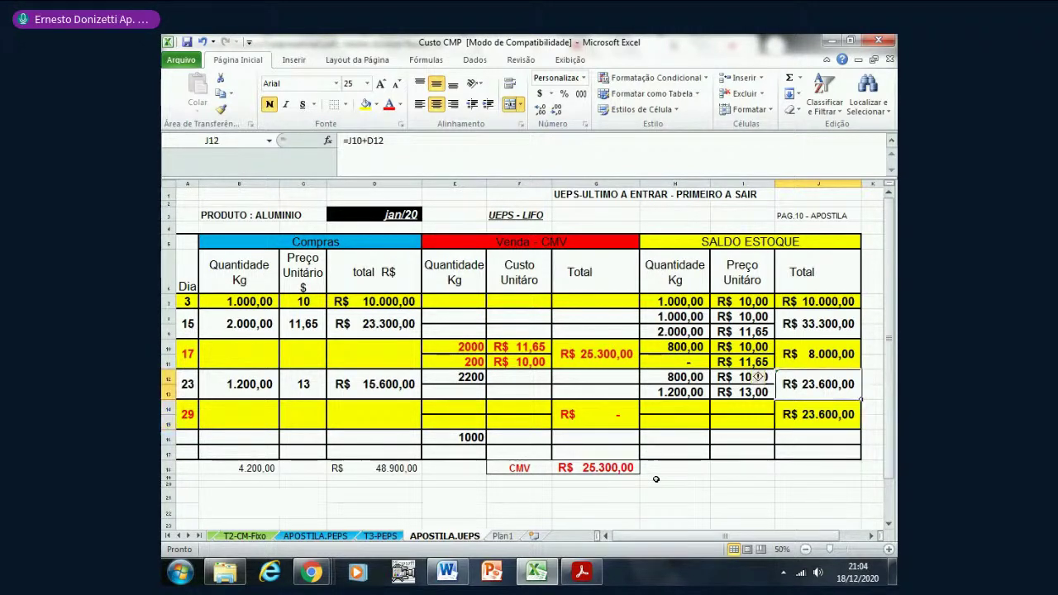
- Enter the day 29 sale in E14:F14 under UEPS as 1000 kg at a unit cost of 13
key(Left)
key(Left)
key(Left)
key(Left)
key(Right)
key(Down)
key(Left)
key(Left)
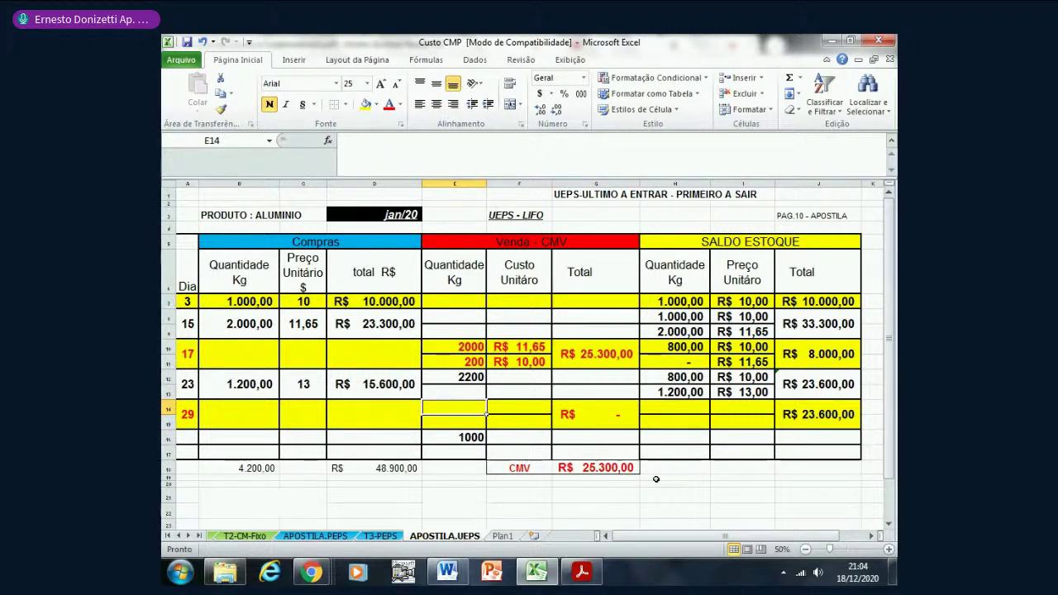
text(1000)
key(Right)
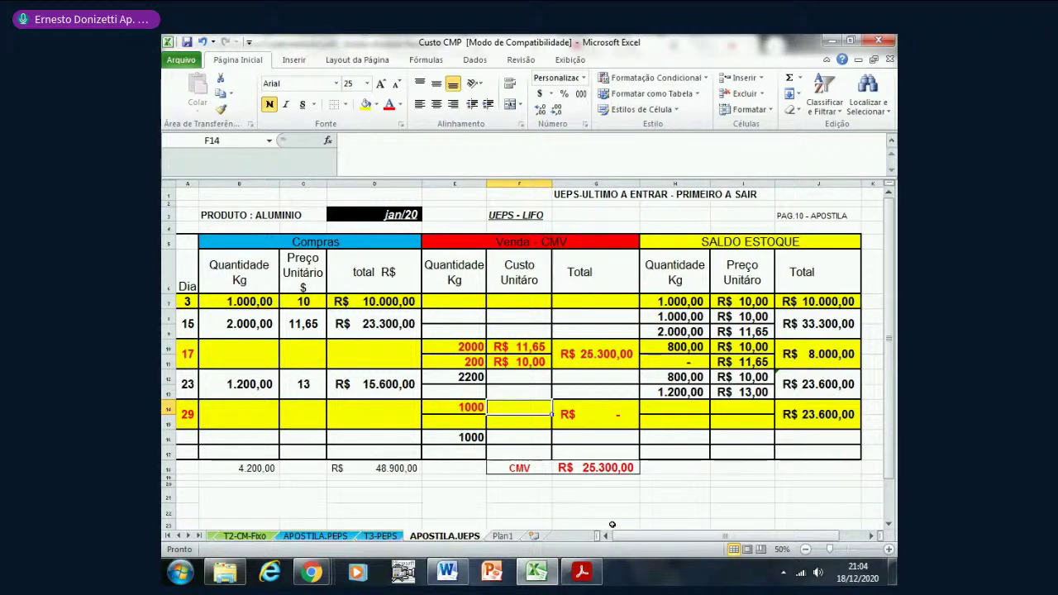
text(12)
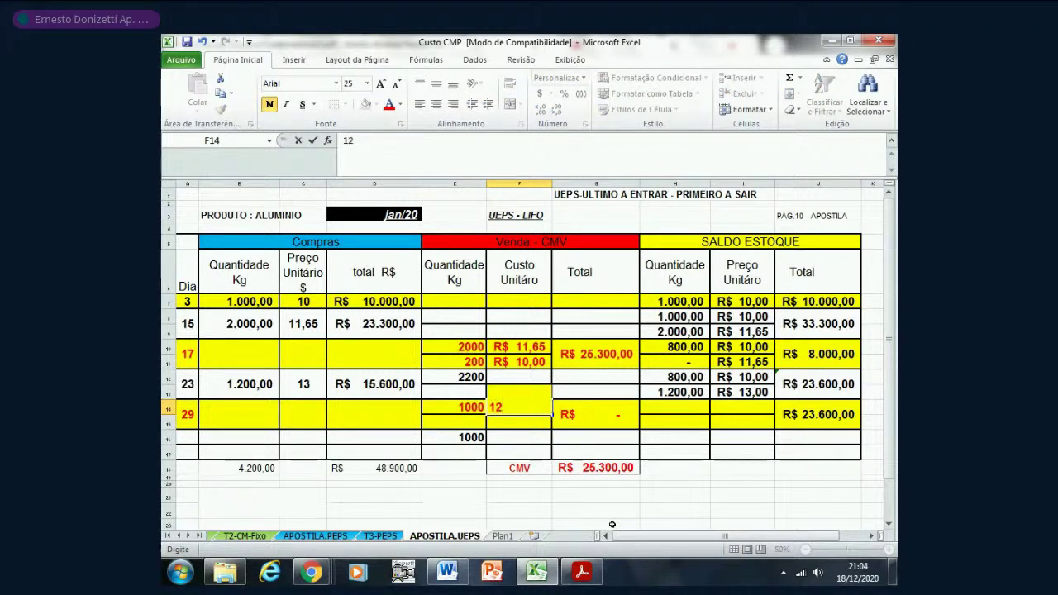
key(BackSpace)
text(3)
key(Return)
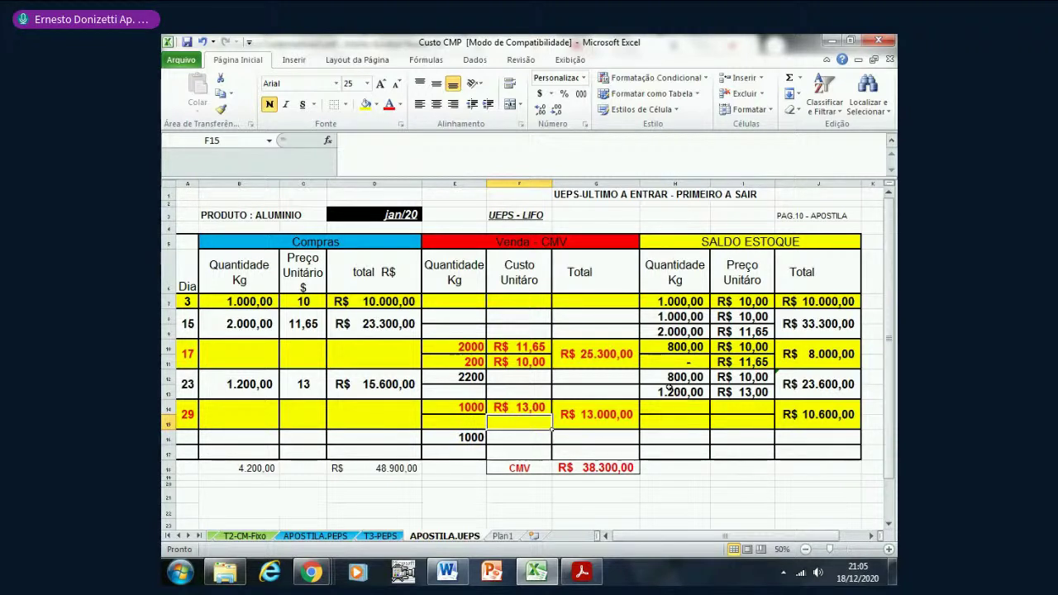
- Enter the first layer of the day 29 stock balance in H14:I14 as 800 kg at a unit price of 10
click(668, 407)
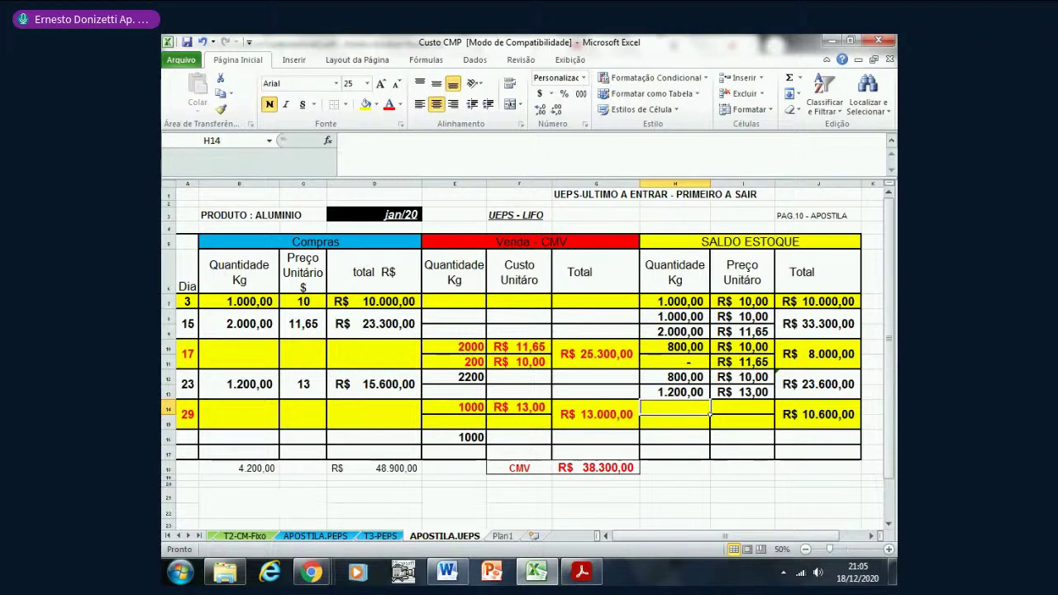
text(800)
key(Tab)
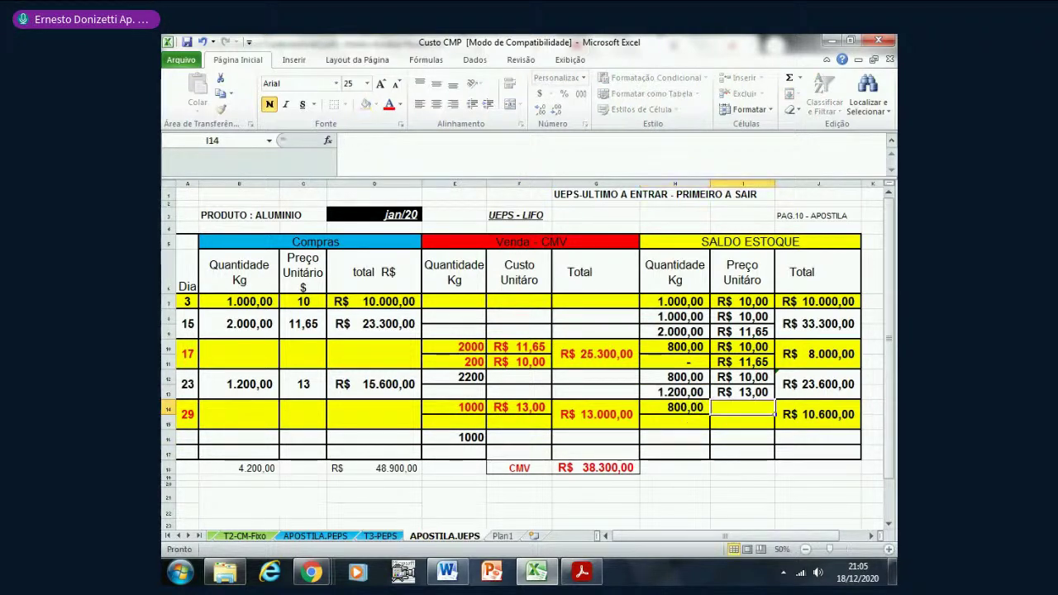
text(10)
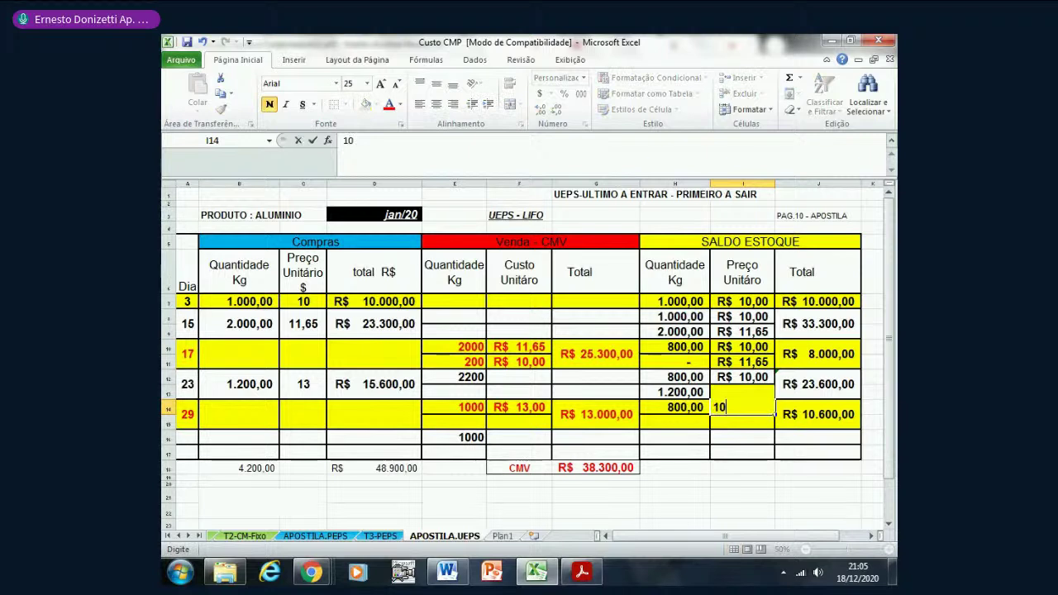
key(Return)
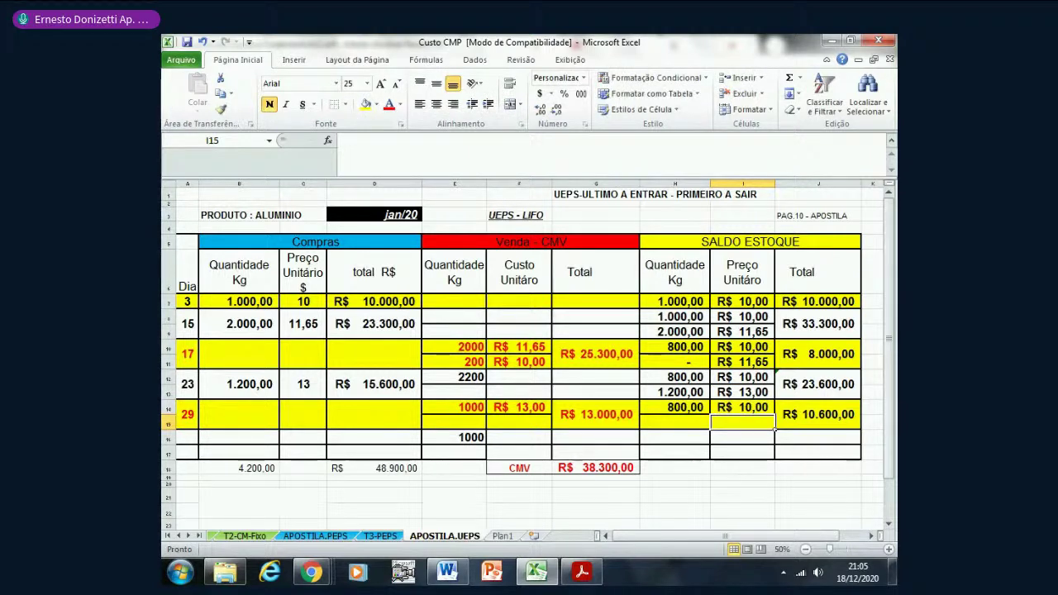
- Enter the second layer of the day 29 stock balance in H15:I15 as 200 kg at 13 and check the total formula in J14
click(675, 421)
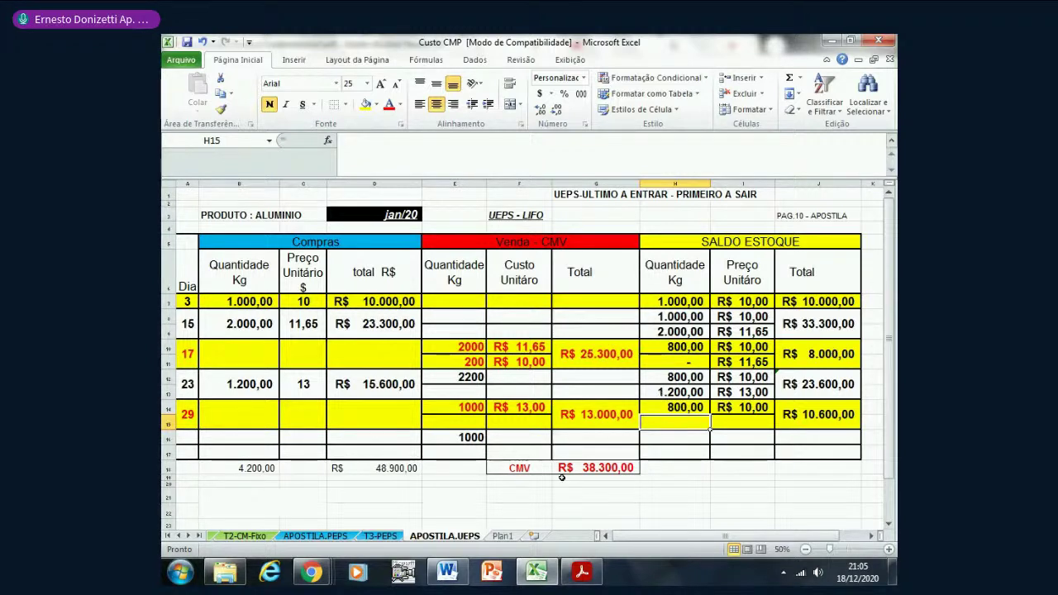
text(200)
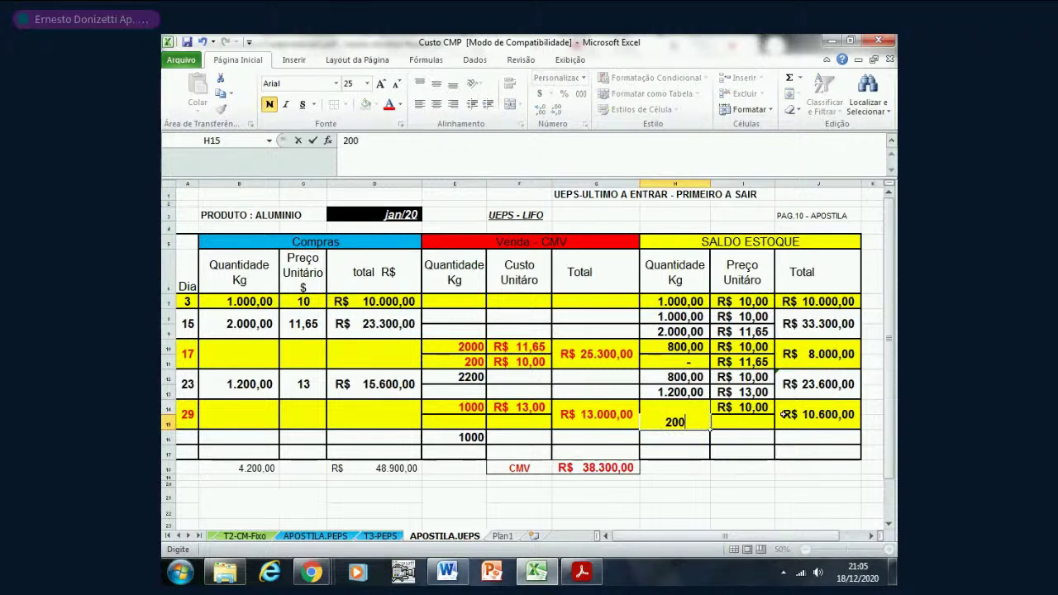
key(Tab)
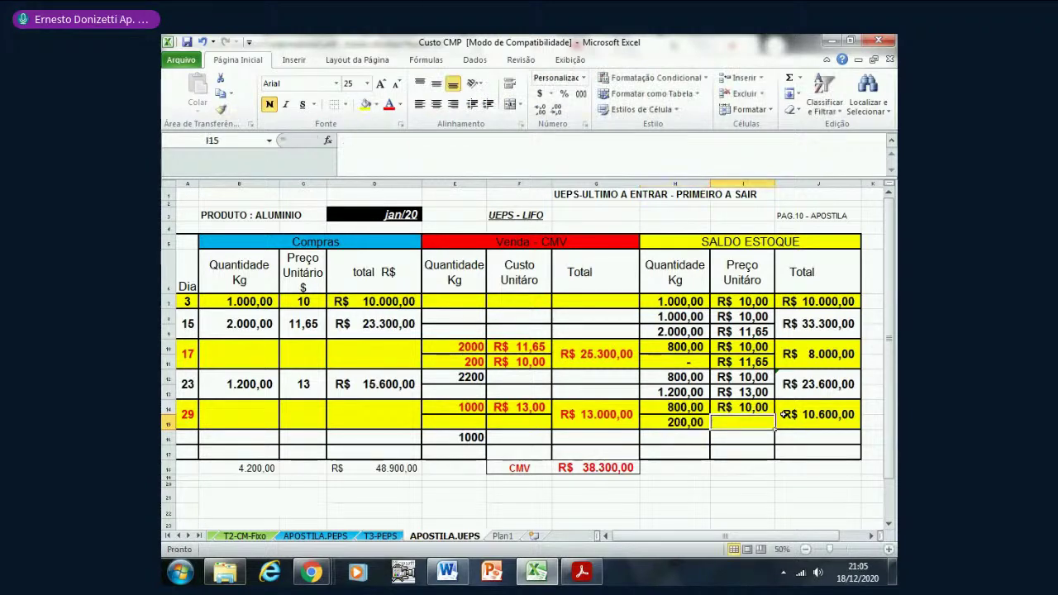
text(13)
key(Return)
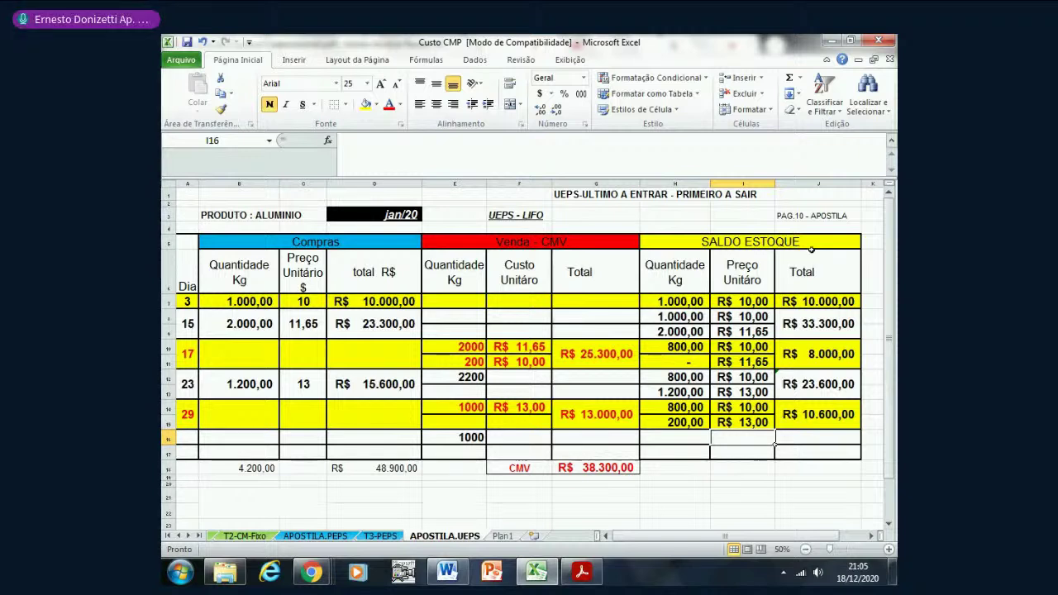
click(828, 420)
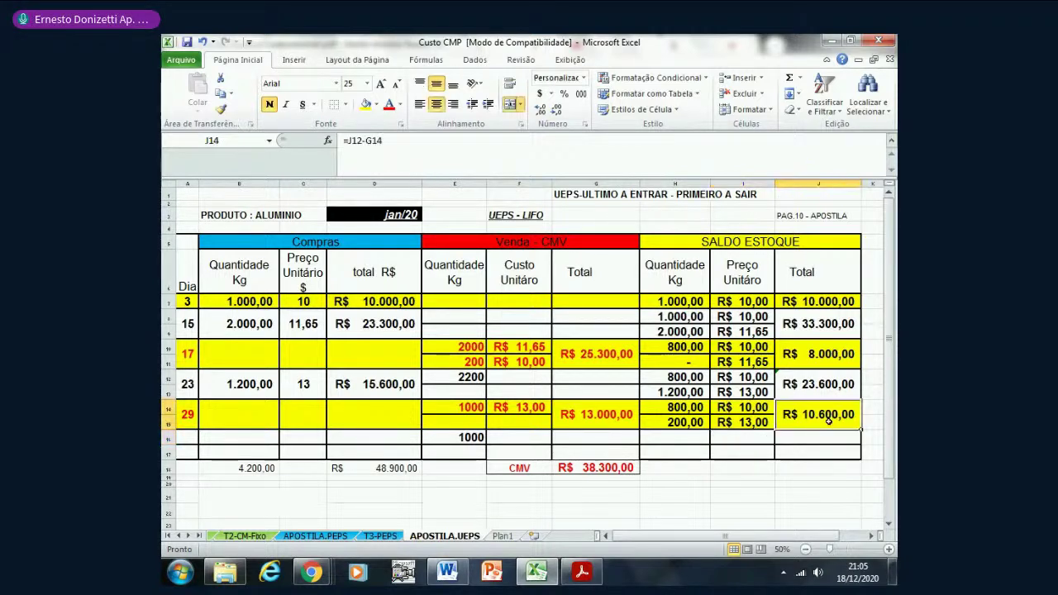
- Check the cells referenced by the day 29 balance total formula in J14 and inspect the CMV sum formula in G18
key(F2)
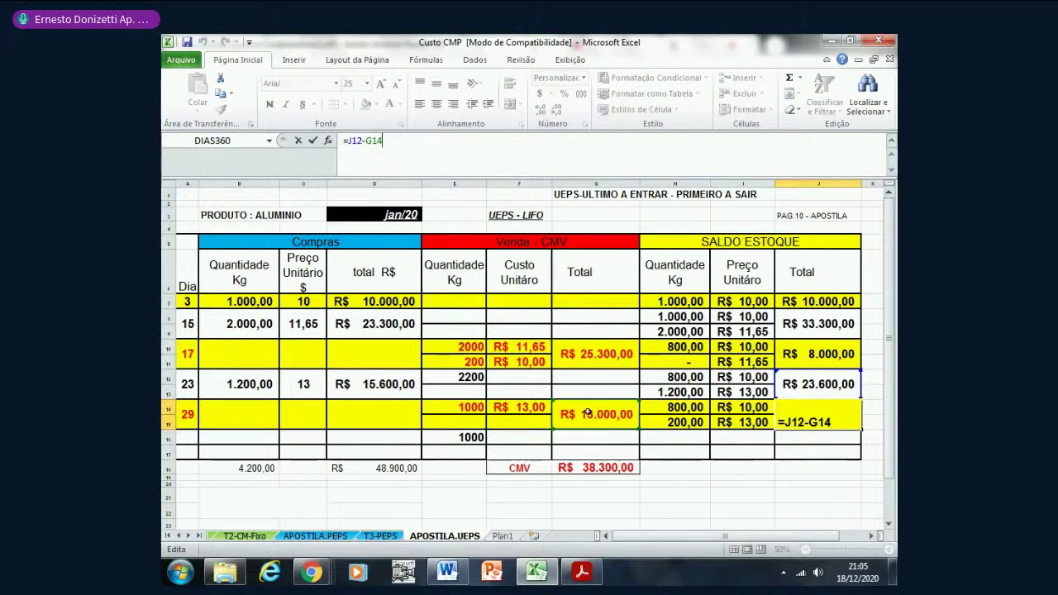
key(Return)
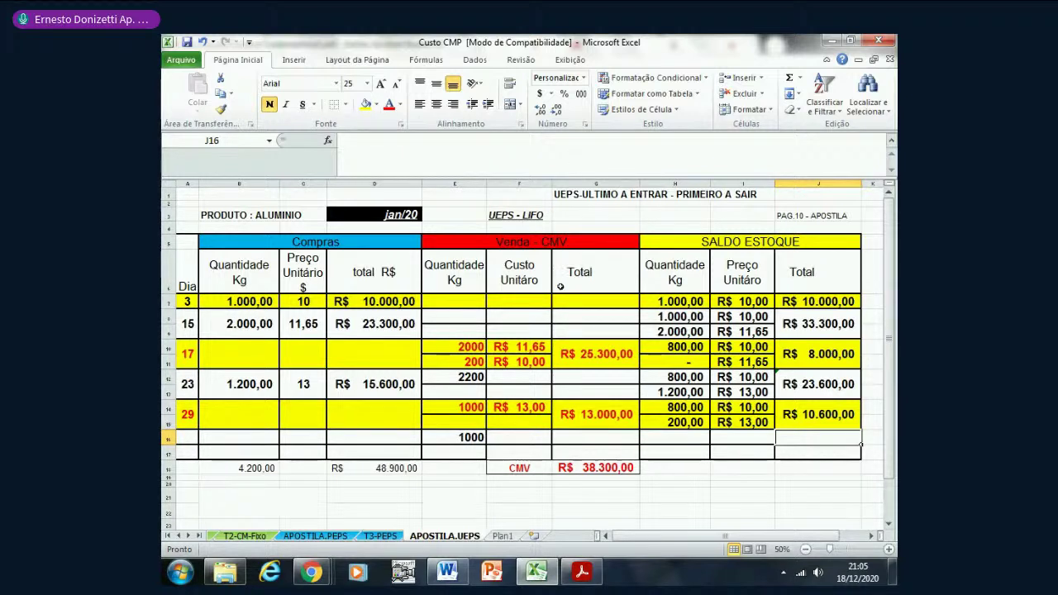
click(595, 467)
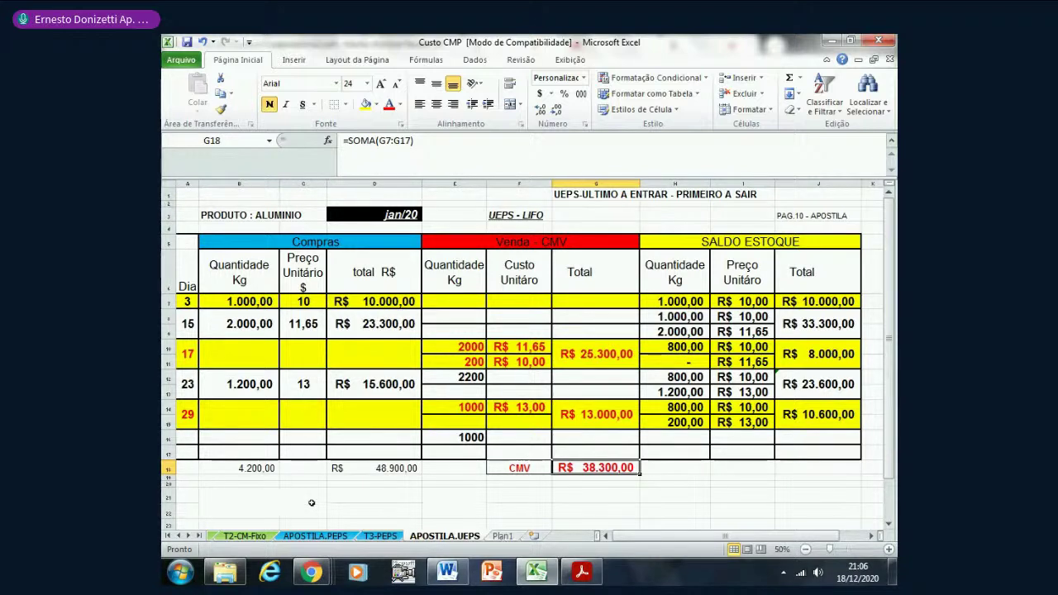
- Switch to Windows Explorer, browse to DISCIPLINAS > CONTABILIDADE GERENCIAL and open the CUSTO-exercicio workbook
mouse_move(223, 581)
click(224, 577)
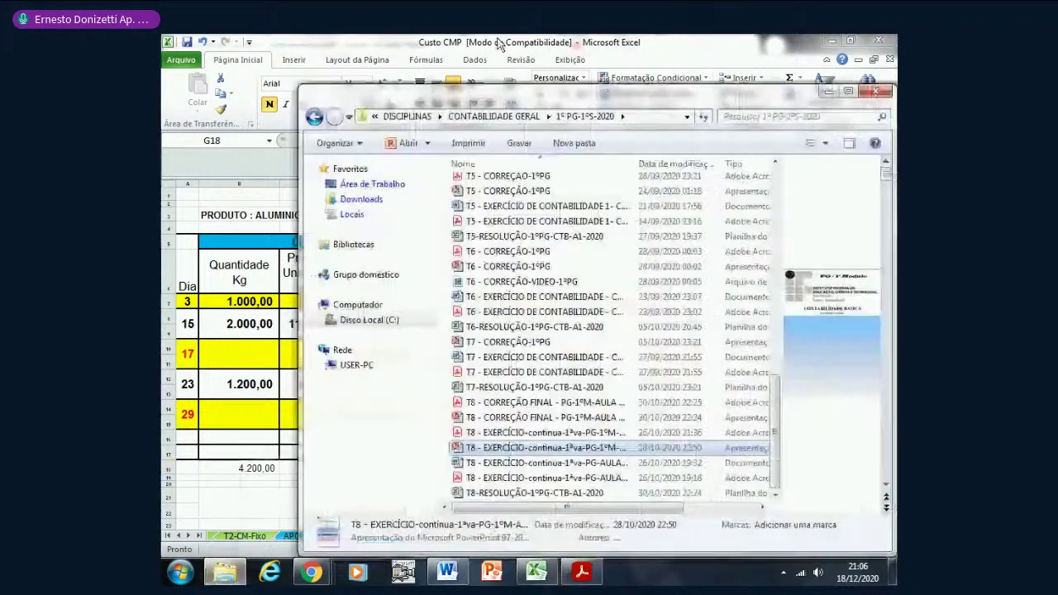
click(526, 116)
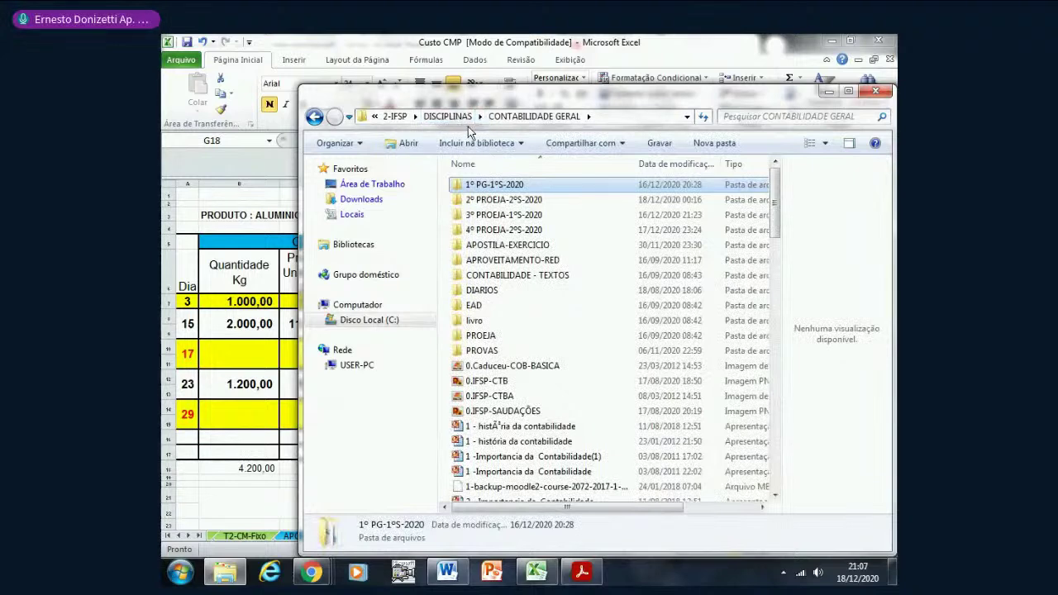
click(457, 117)
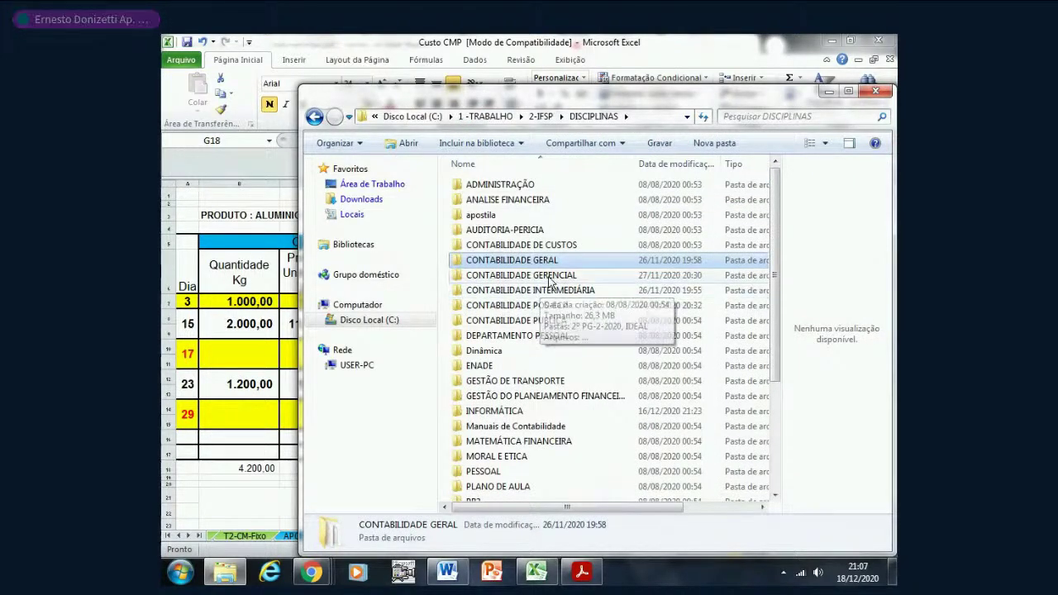
double_click(524, 275)
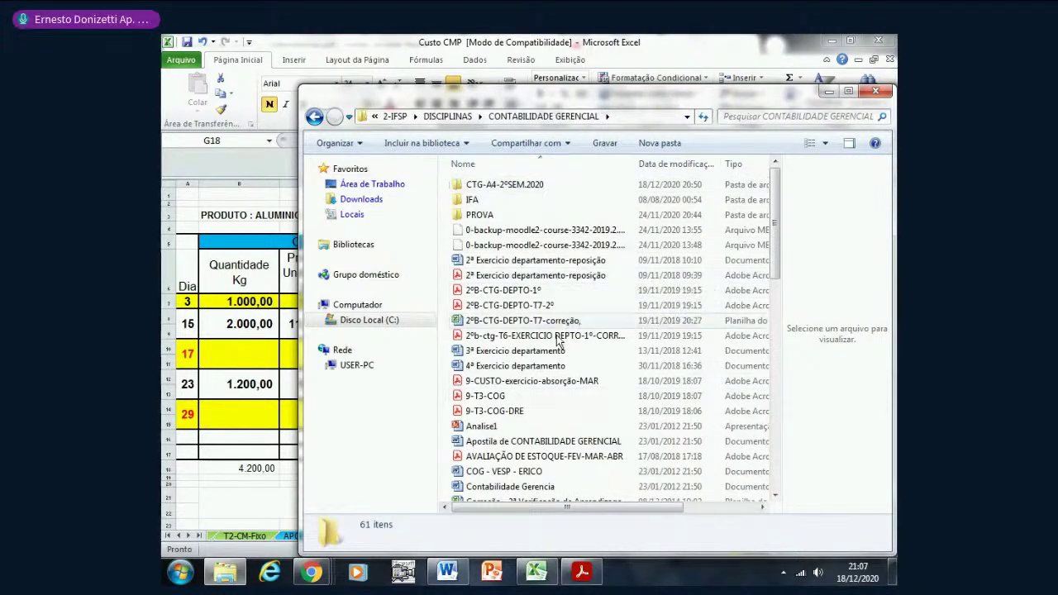
scroll(579, 330, down, 2)
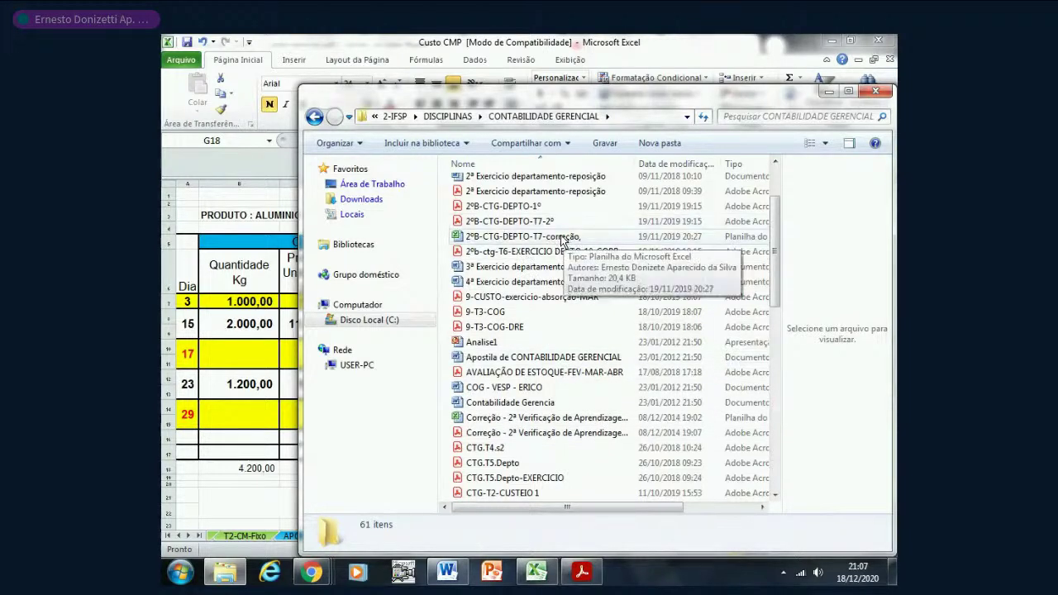
scroll(562, 239, down, 2)
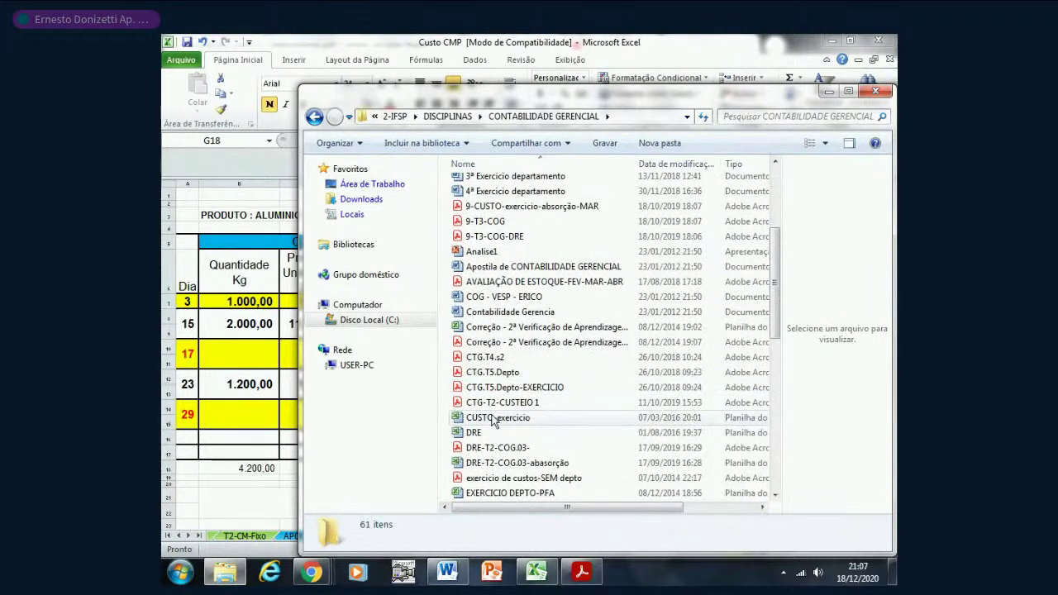
scroll(496, 417, down, 3)
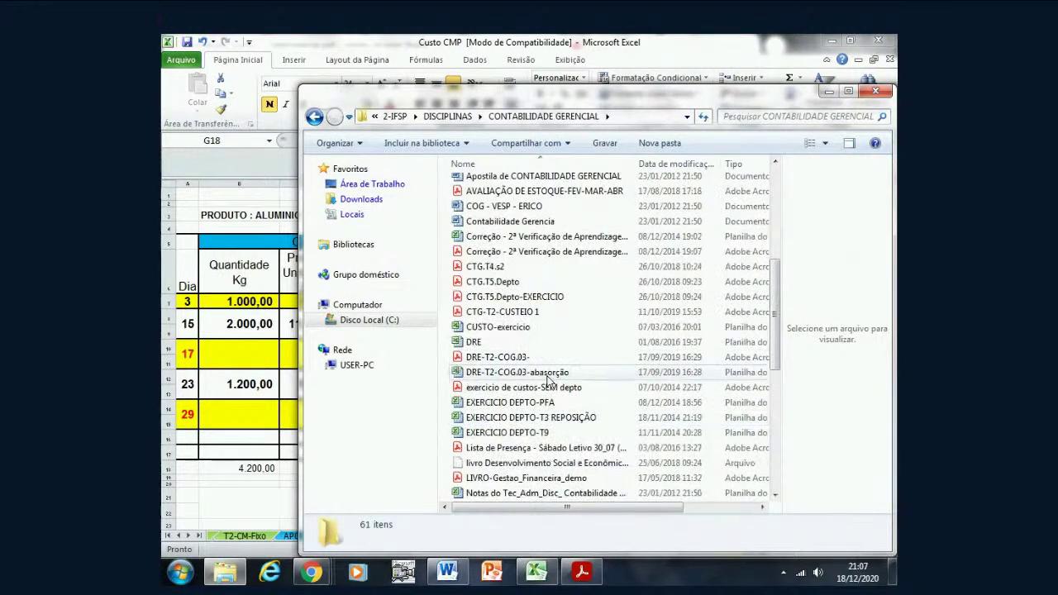
double_click(493, 282)
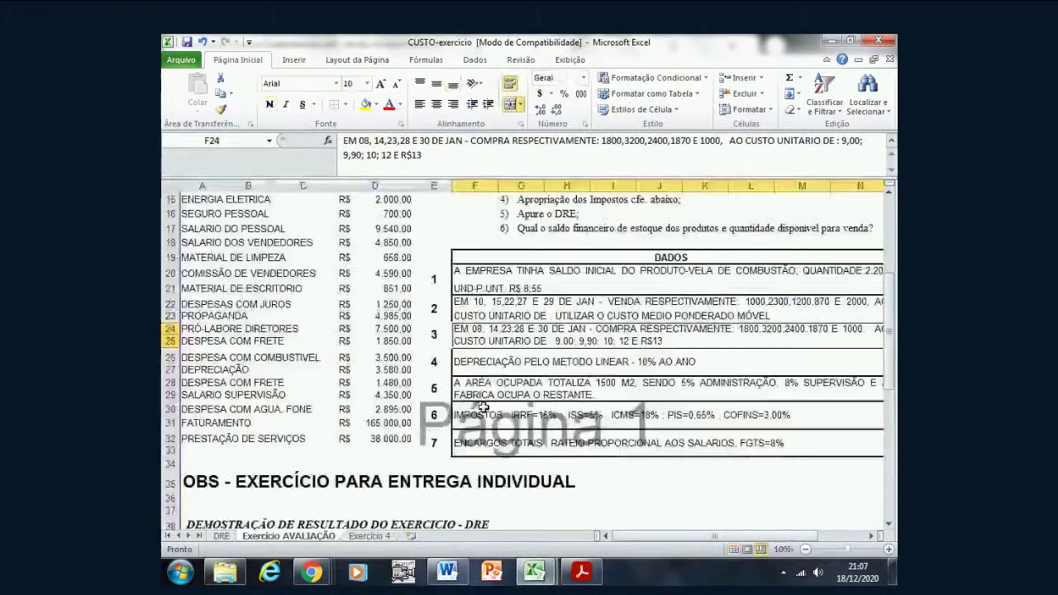
- Review the income statement structure on the DRE sheet of CUSTO-exercicio and close that workbook without saving
click(221, 536)
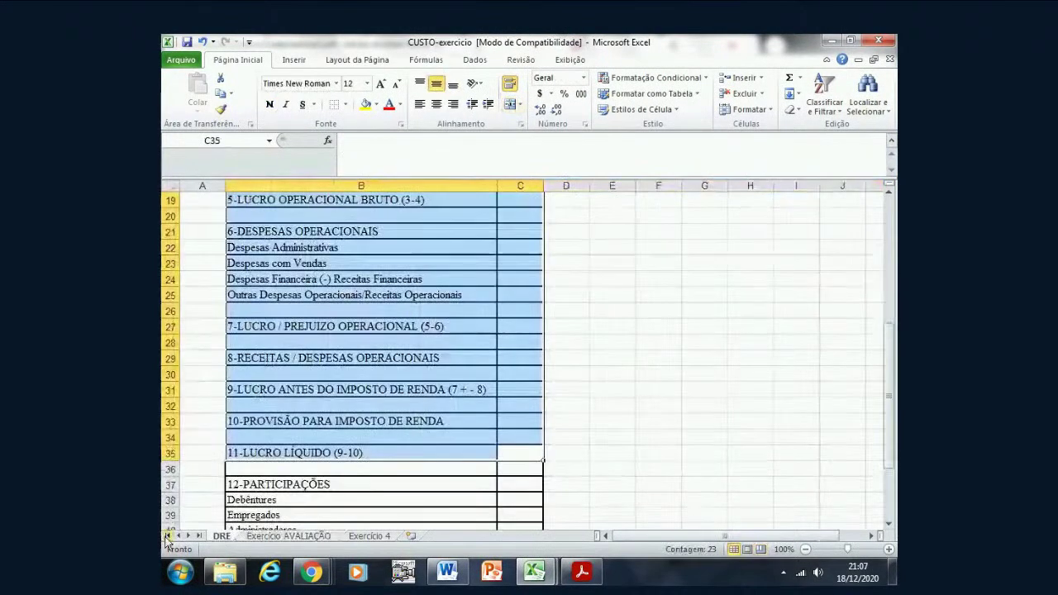
click(646, 383)
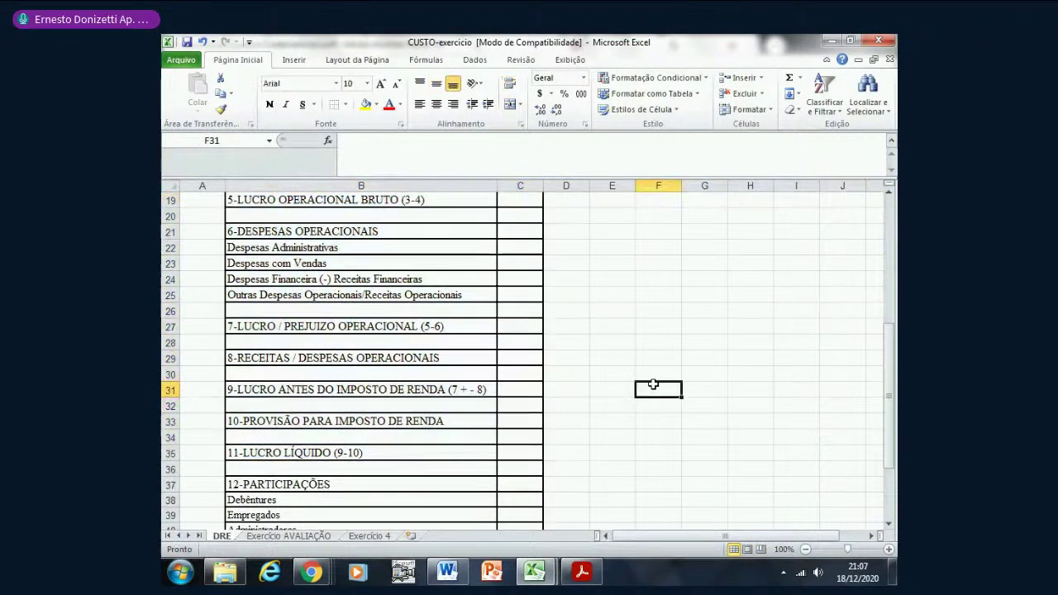
scroll(641, 384, up, 5)
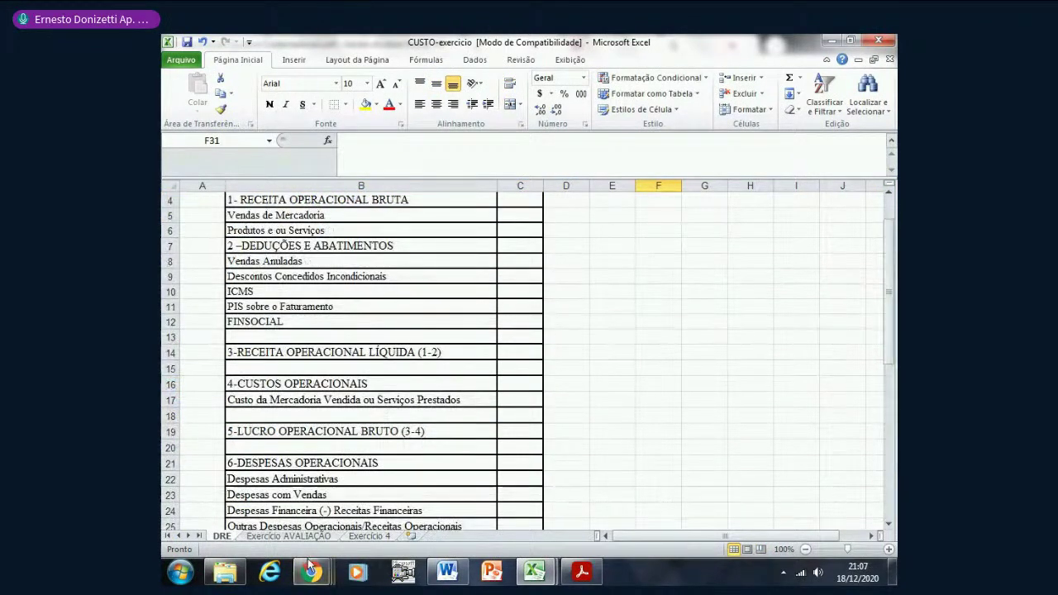
scroll(626, 432, up, 1)
scroll(627, 431, down, 1)
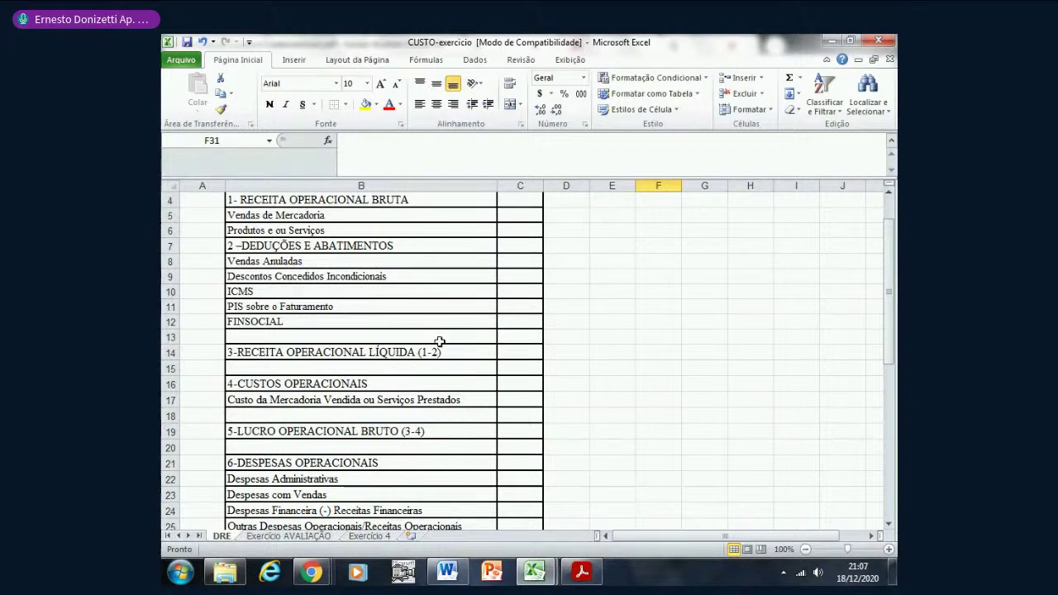
scroll(440, 340, up, 1)
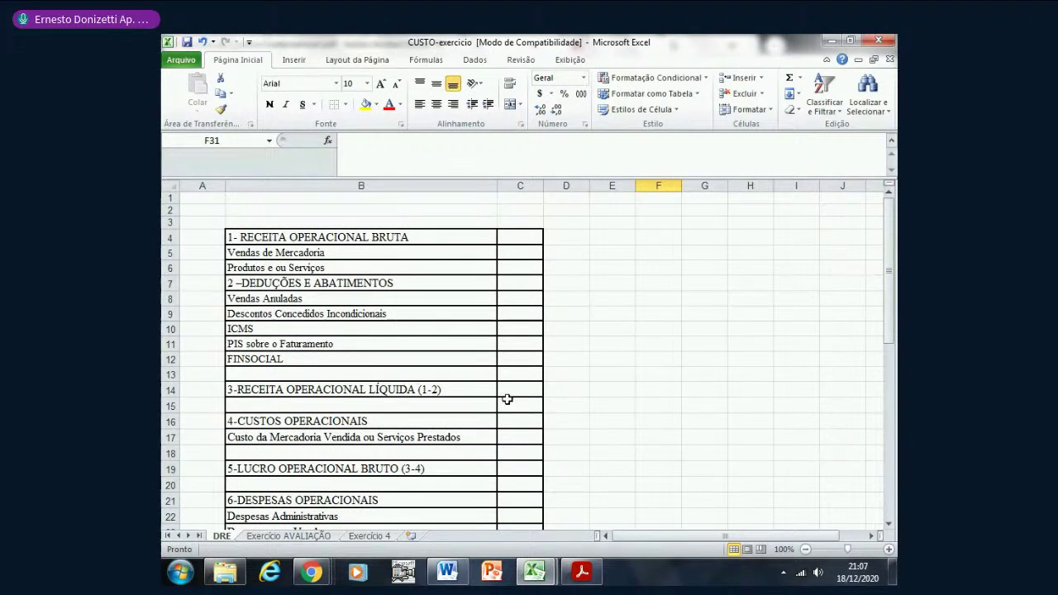
click(523, 420)
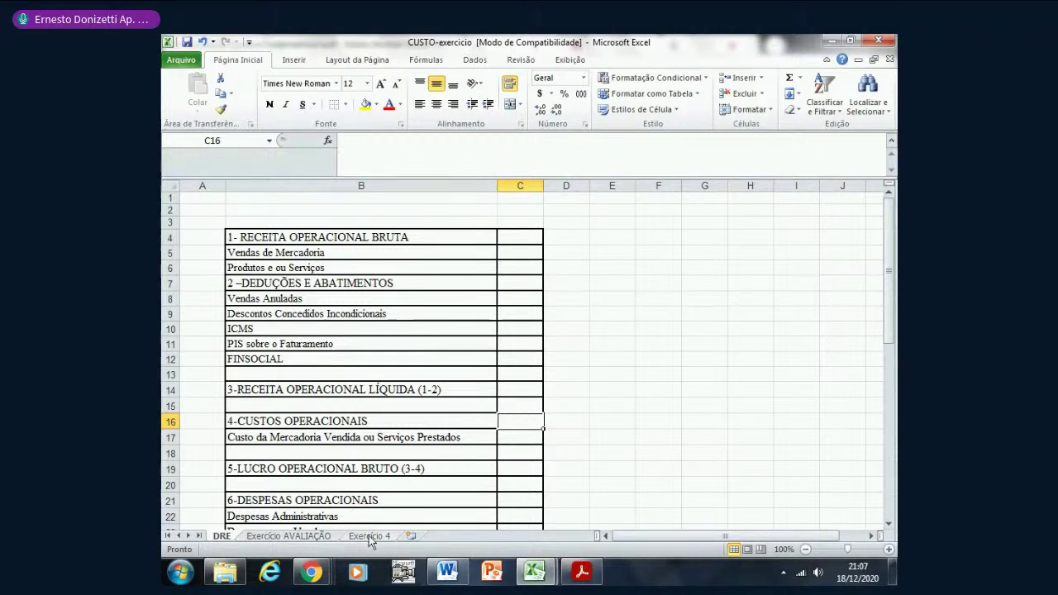
click(882, 41)
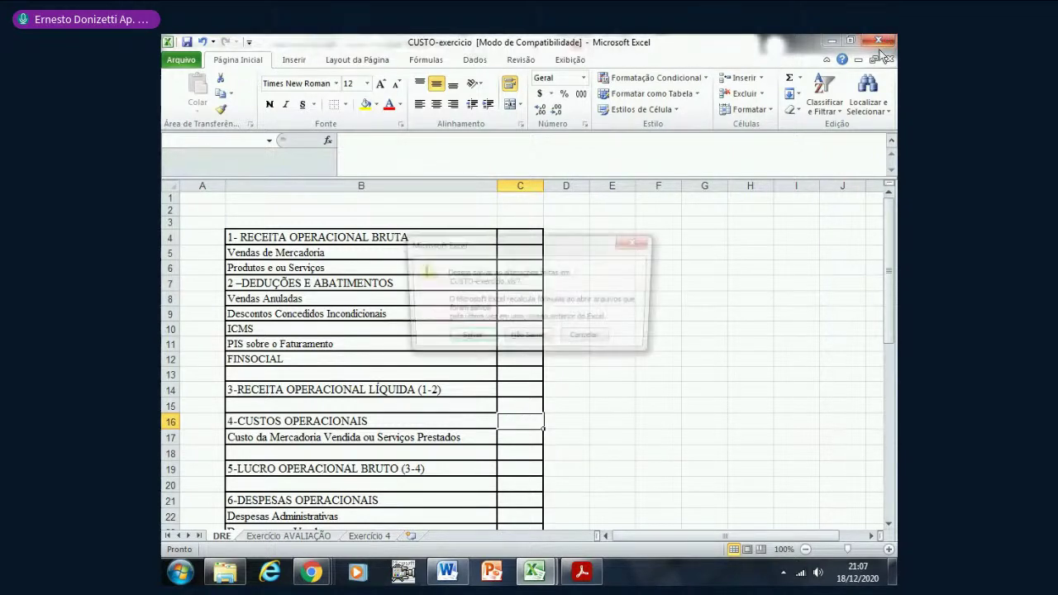
click(523, 340)
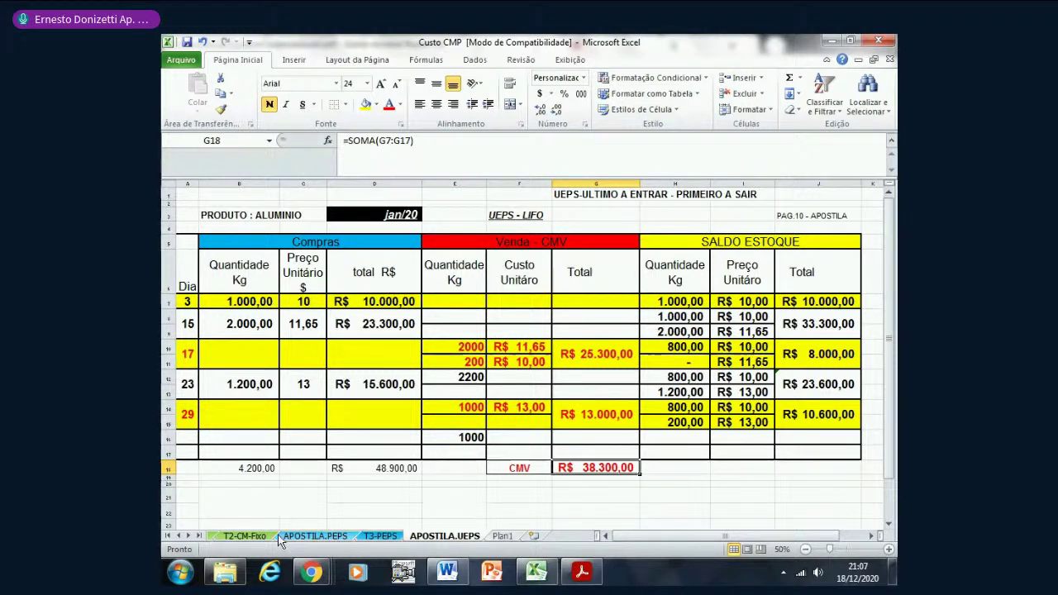
- Enter the label UEPS in cell B3 of the Plan1 sheet
drag(518, 470, 588, 468)
key(ctrl+c)
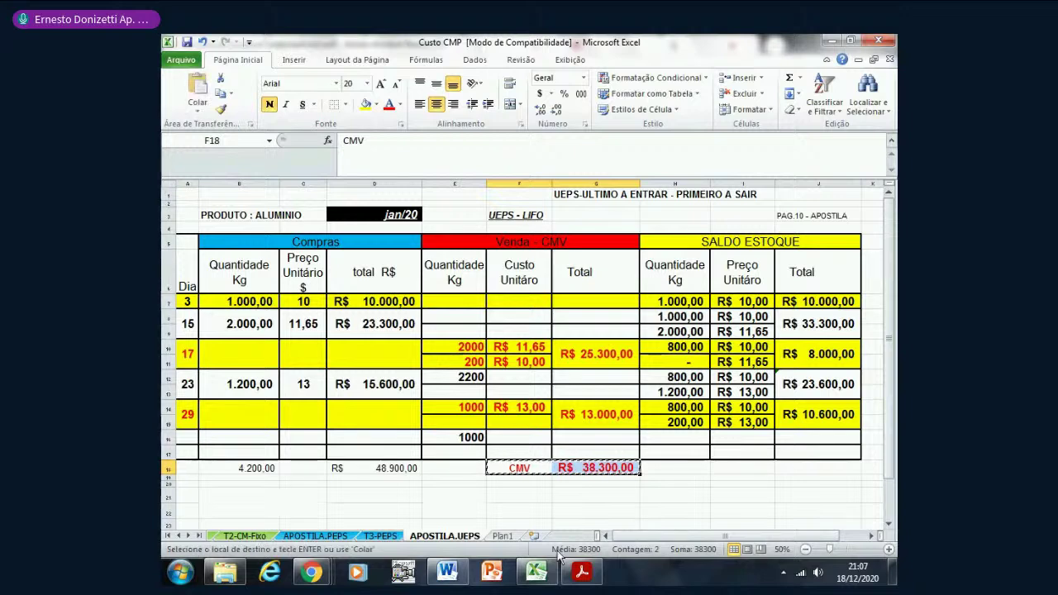
click(502, 536)
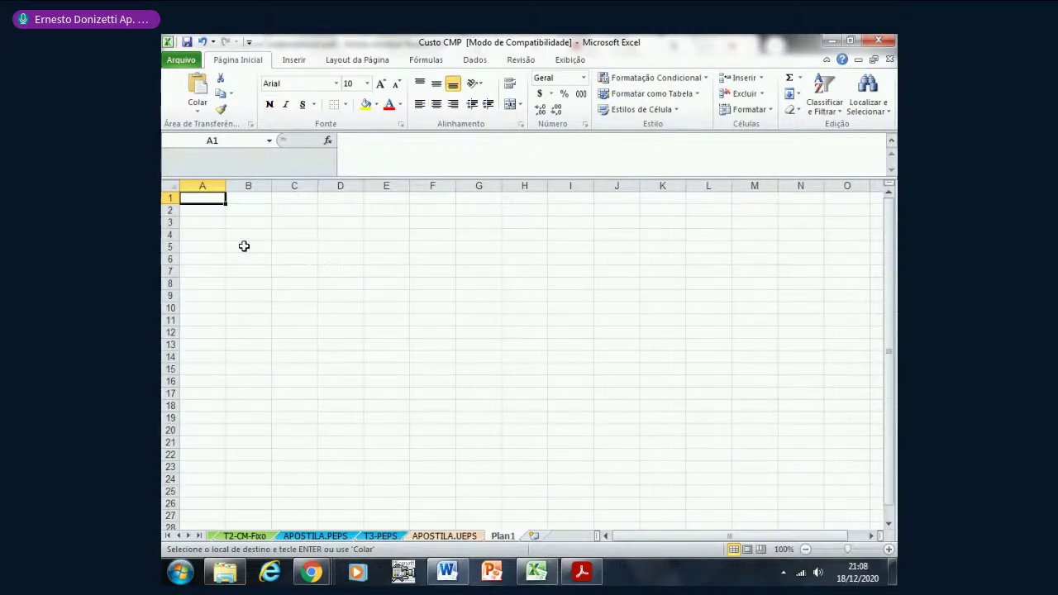
click(245, 220)
text(UEPS)
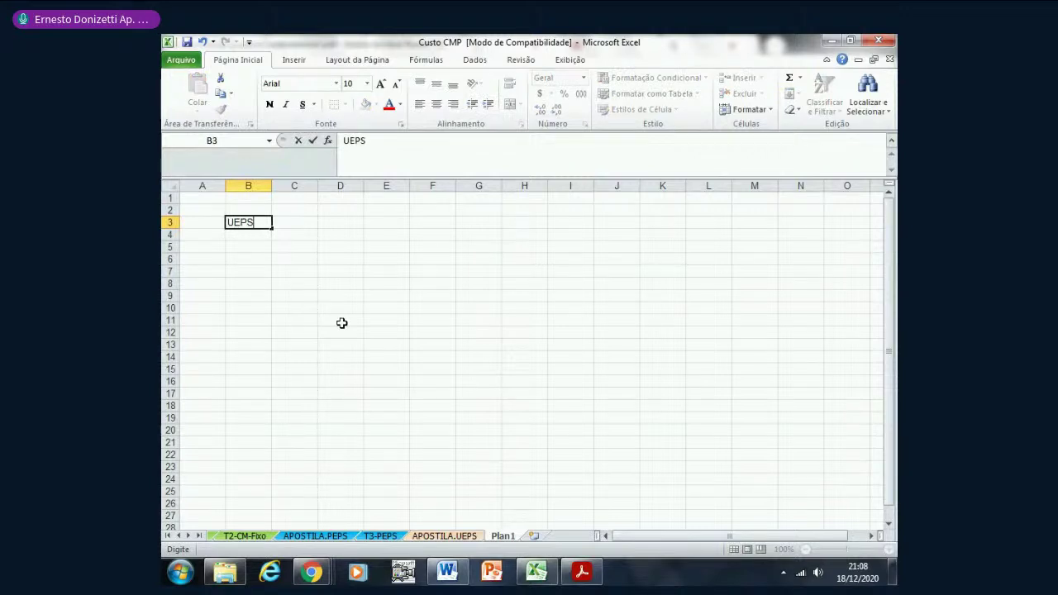
key(Tab)
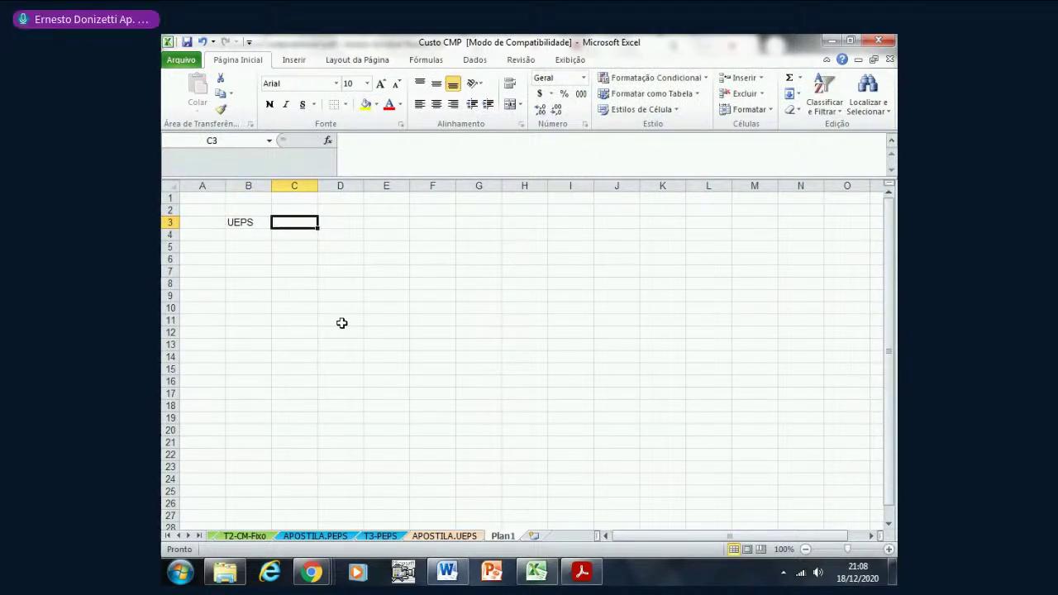
- Copy the CMV label and total from F18:G18 of APOSTILA.UEPS into C3:D3 of Plan1 as values and autofit column D
click(441, 536)
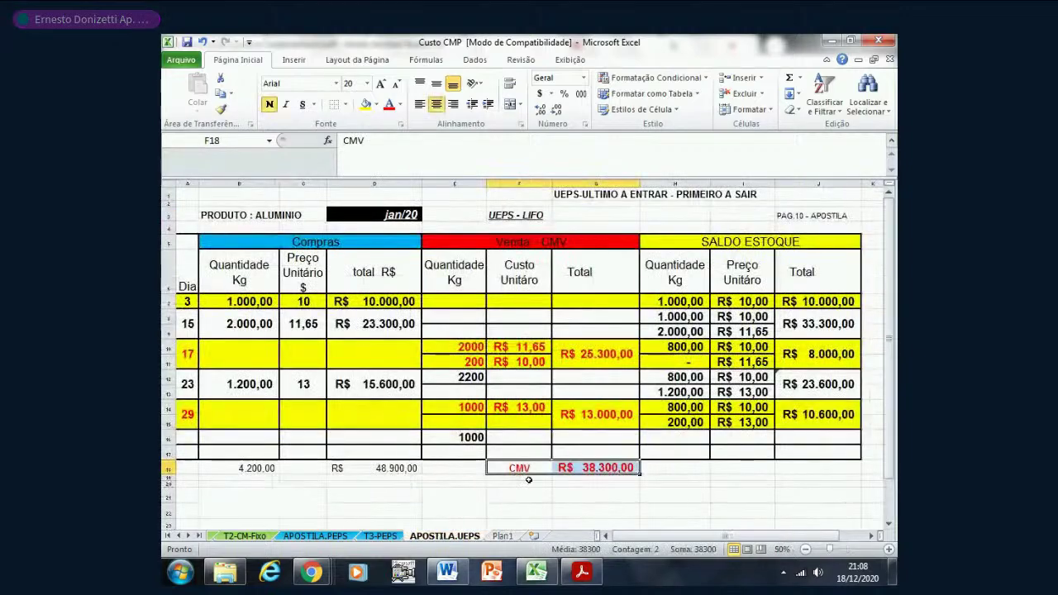
key(ctrl+c)
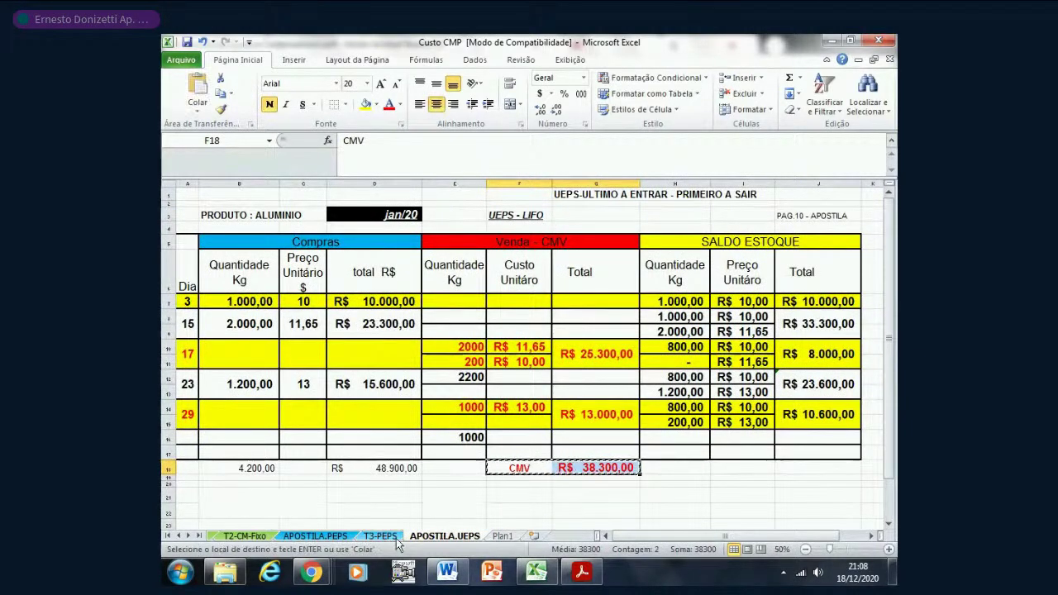
click(512, 539)
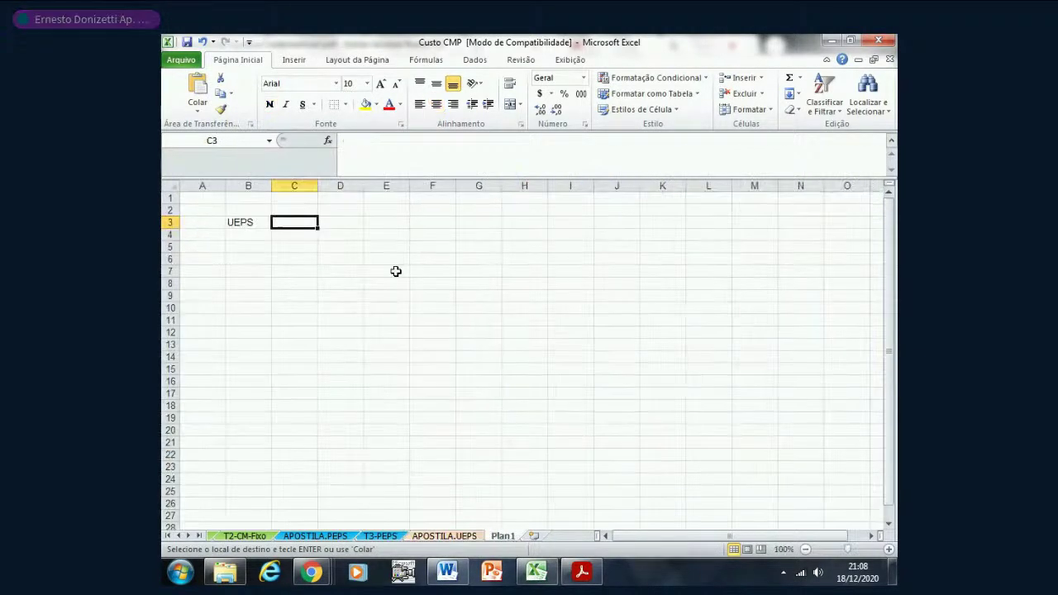
key(ctrl+v)
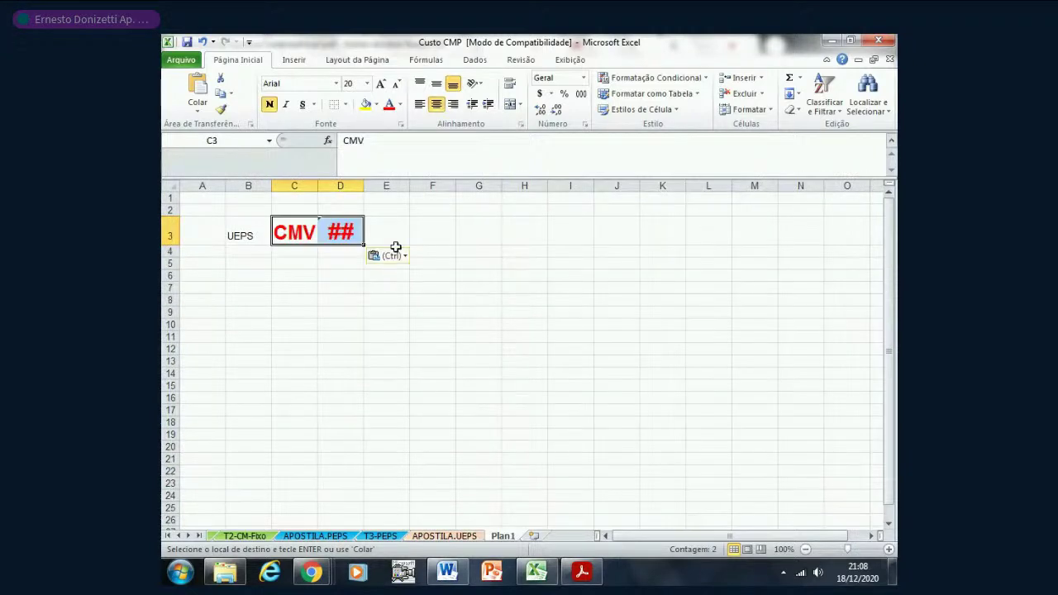
double_click(363, 186)
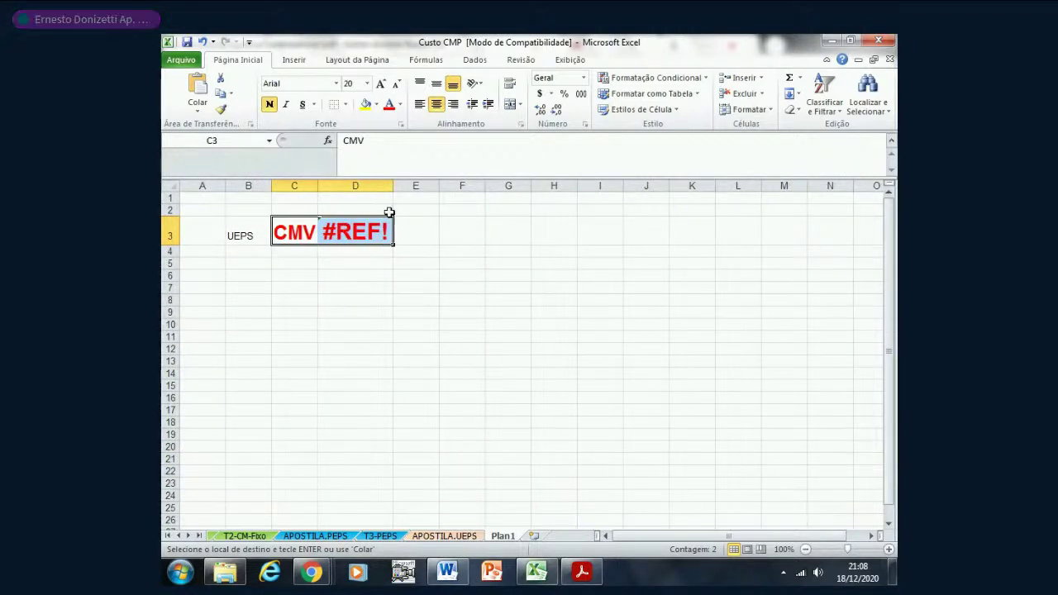
right_click(366, 239)
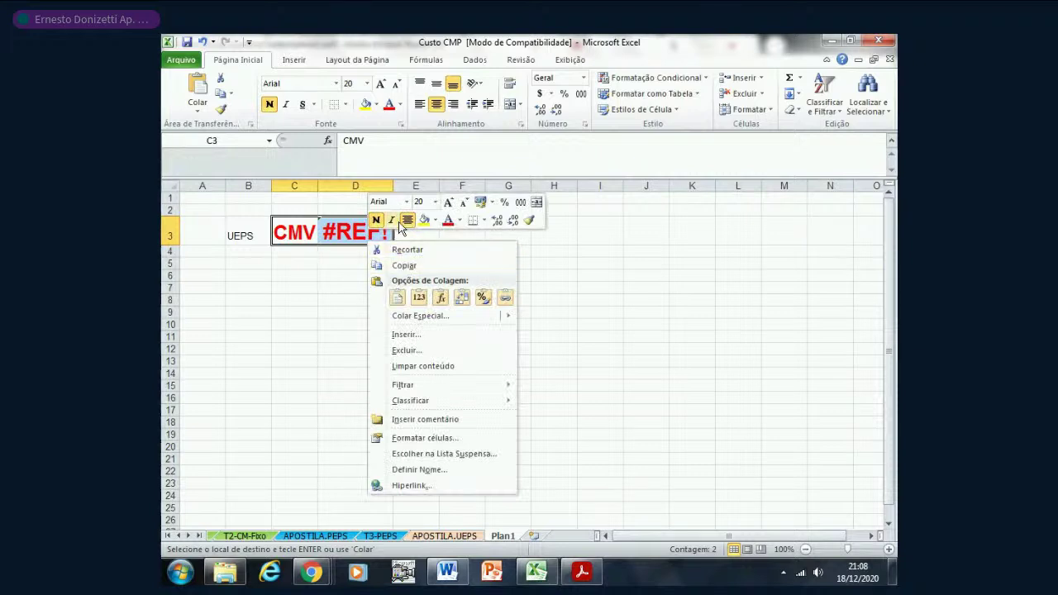
click(419, 298)
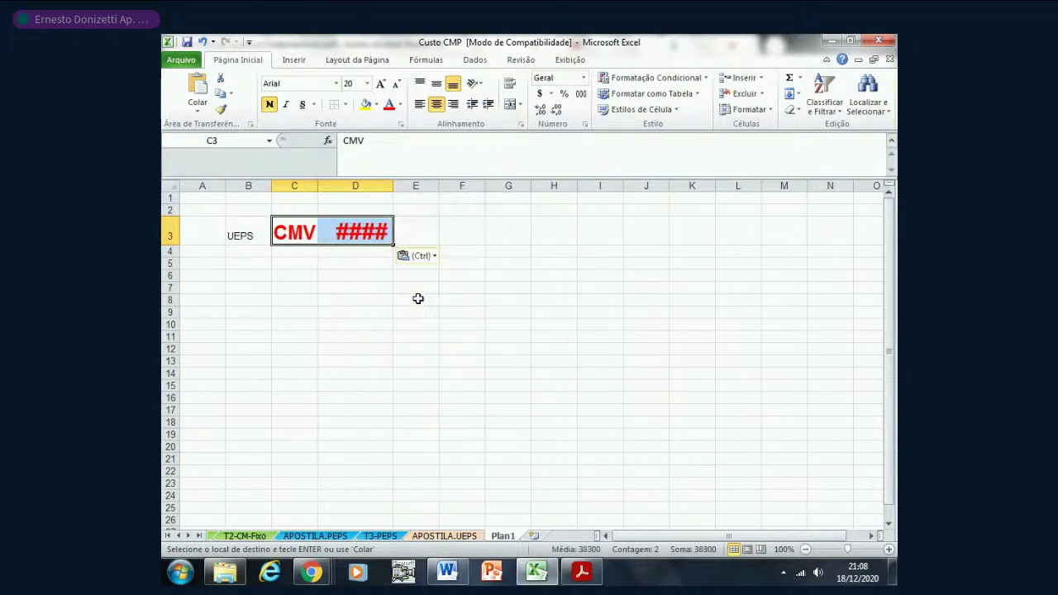
double_click(394, 187)
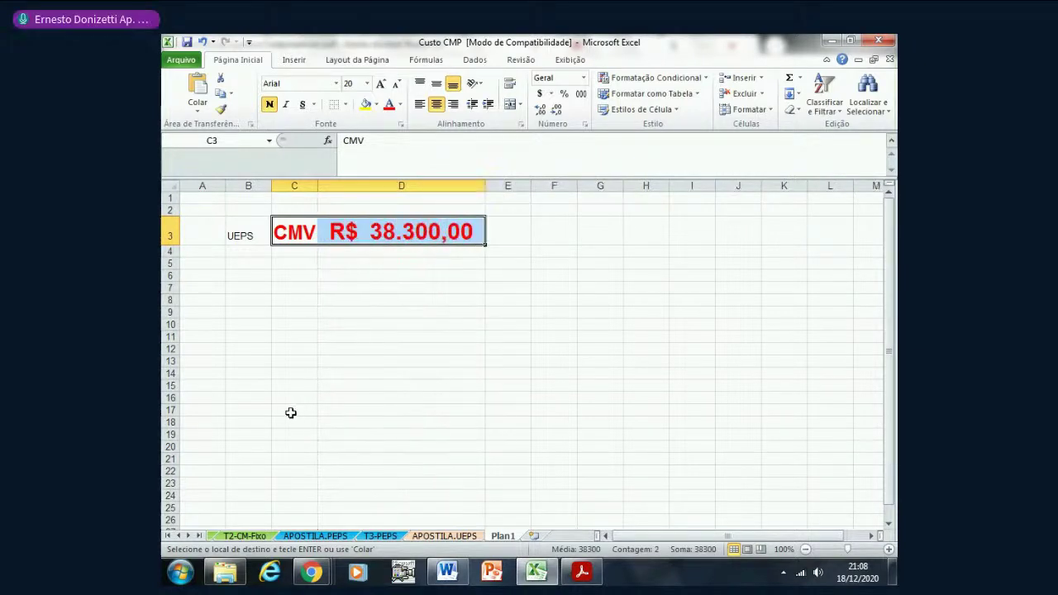
click(245, 235)
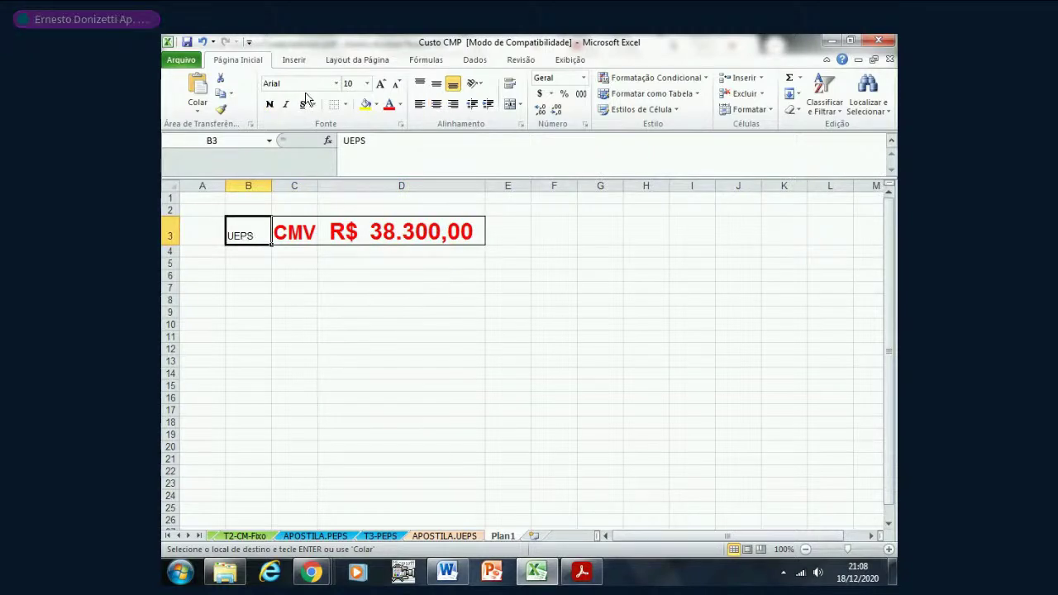
click(367, 232)
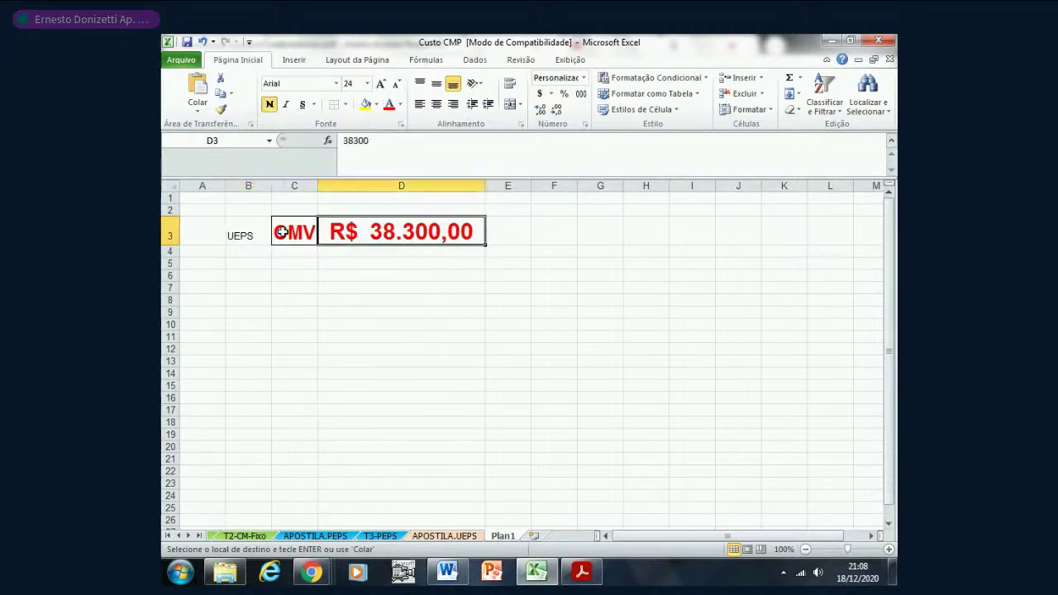
click(237, 235)
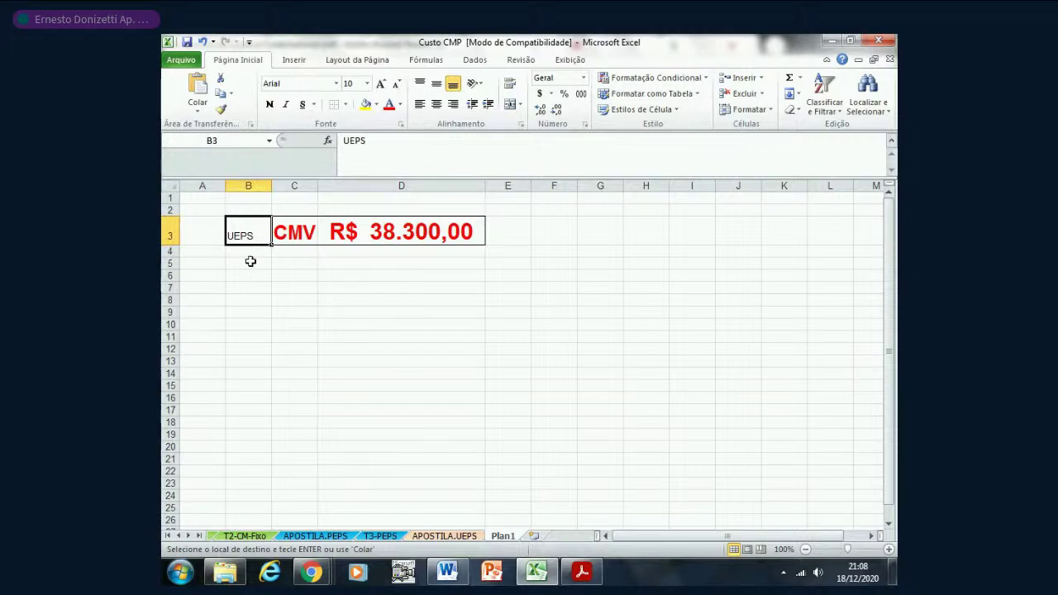
click(255, 263)
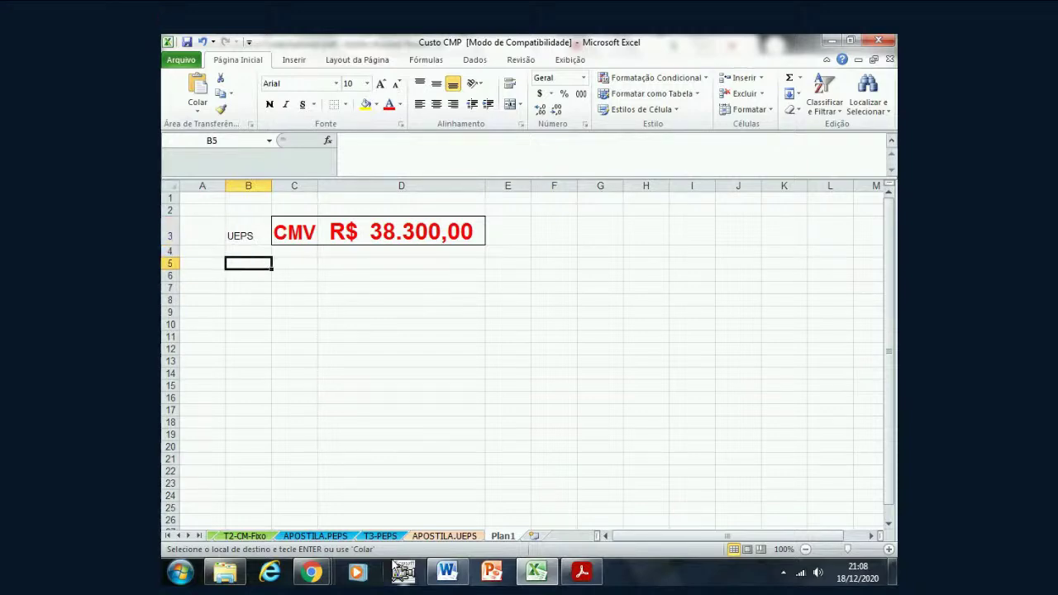
- Copy the CMV label and total from F18:G18 of APOSTILA.PEPS into C5:D5 of Plan1 as unformatted values
click(380, 536)
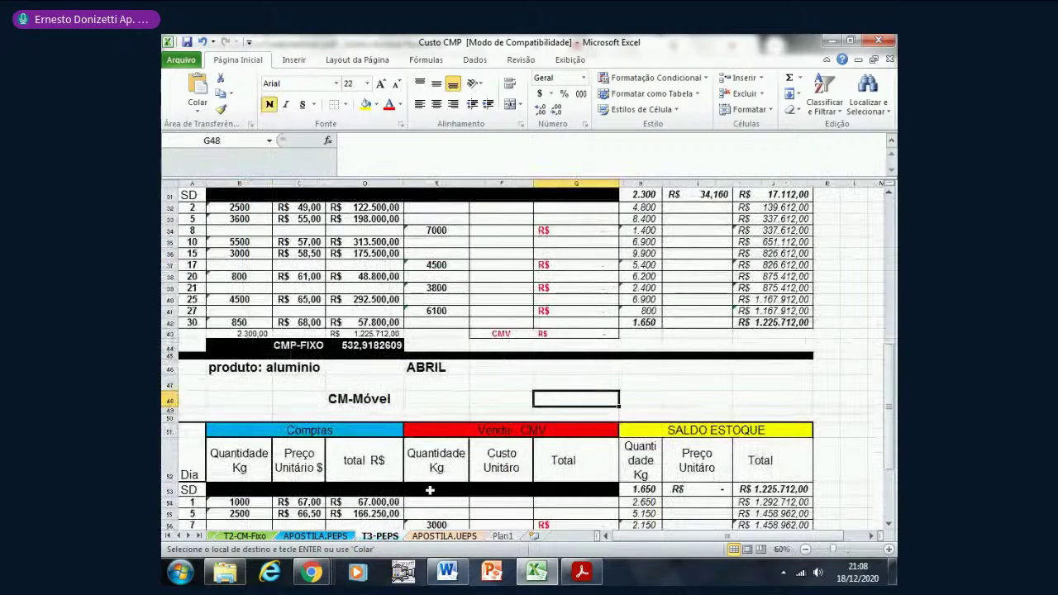
click(339, 536)
drag(522, 468, 568, 468)
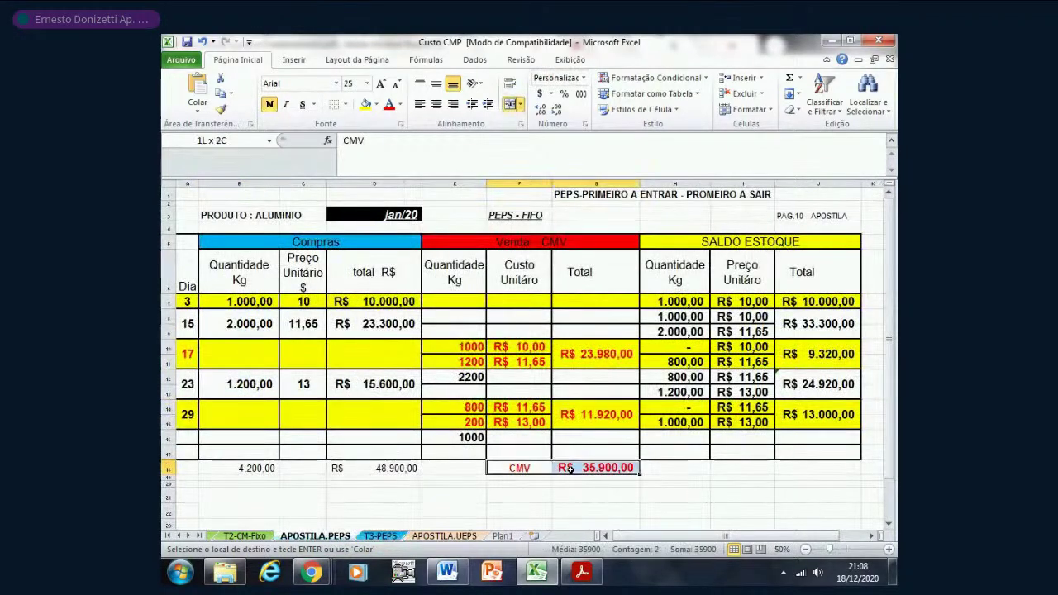
click(502, 535)
click(300, 262)
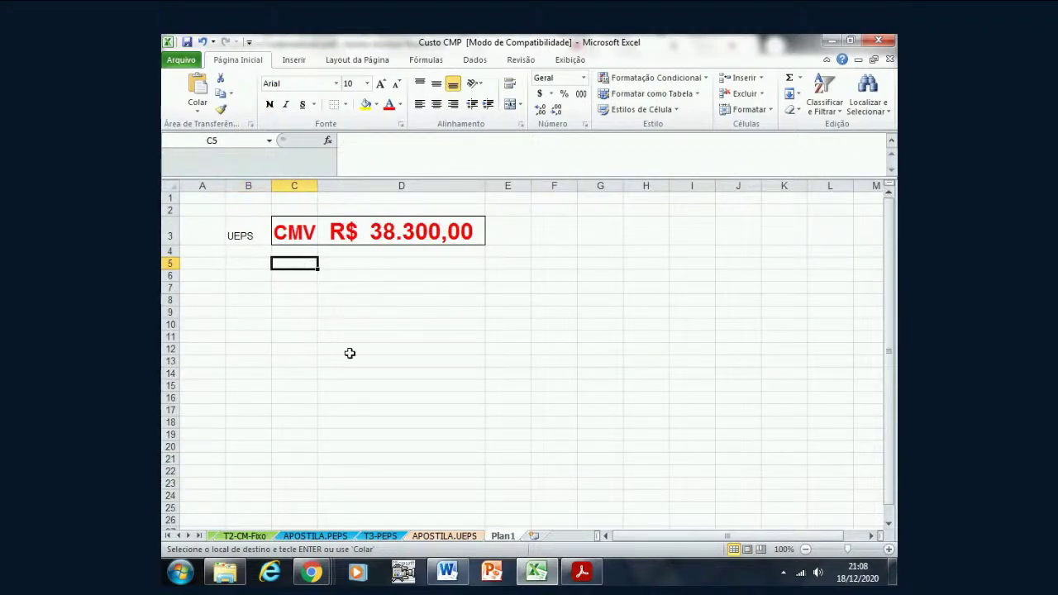
key(ctrl+v)
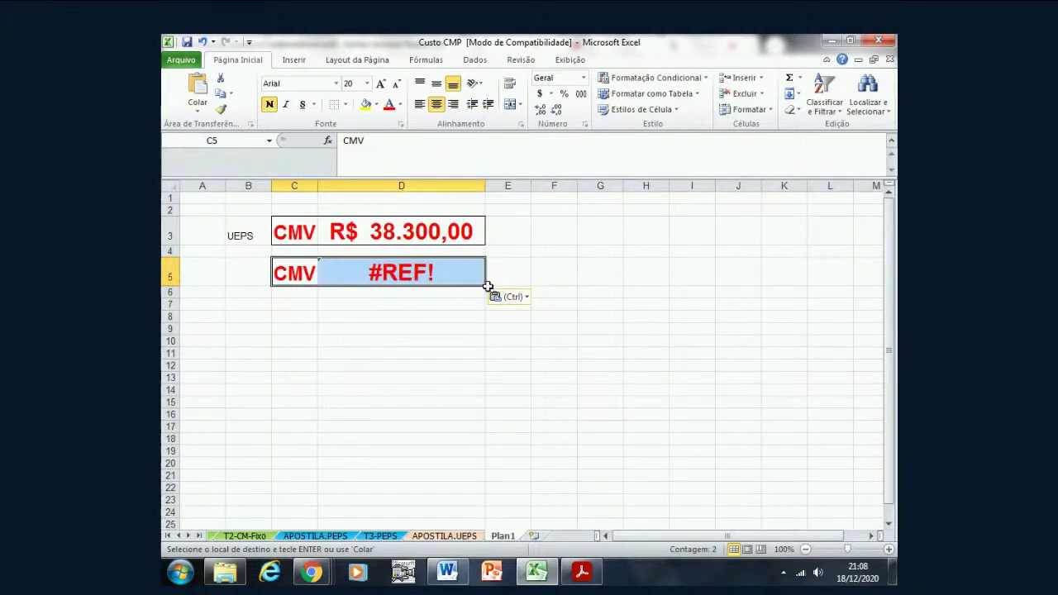
click(521, 301)
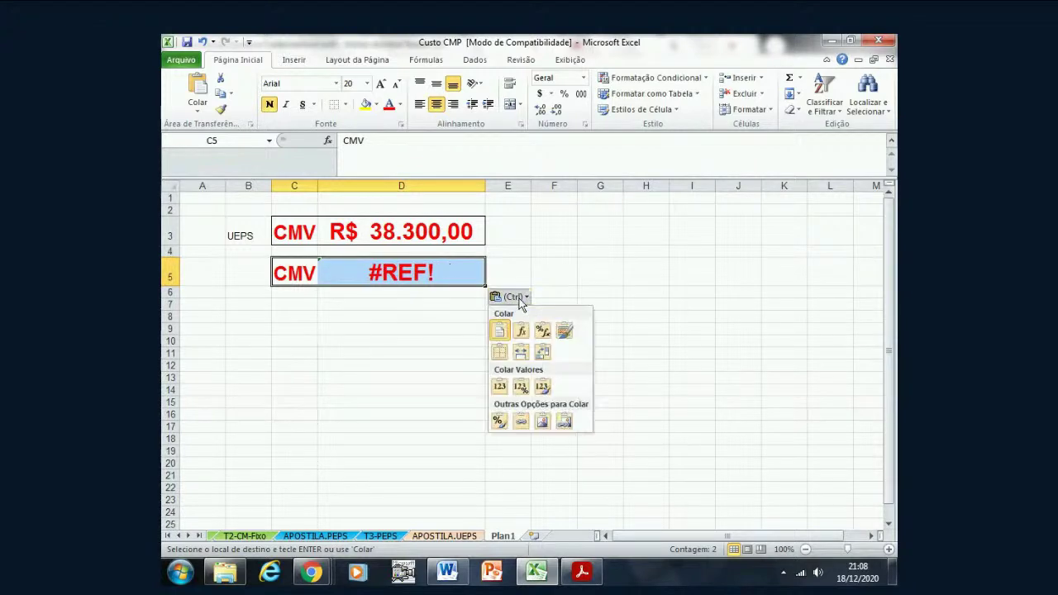
click(501, 384)
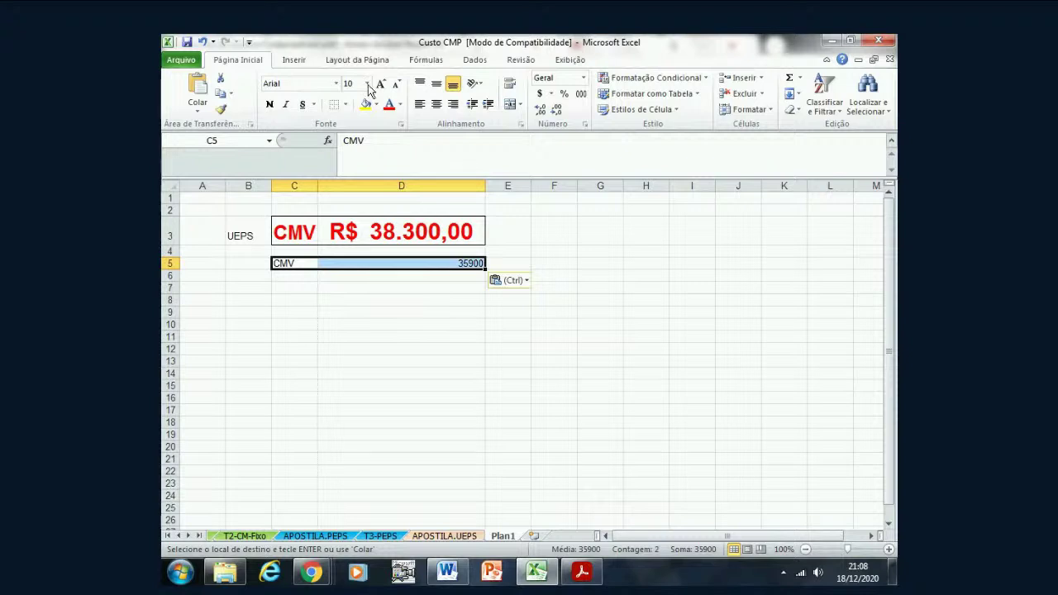
- Enter the label PEPS in cell B5 of the Plan1 sheet
click(247, 263)
text(PEPS)
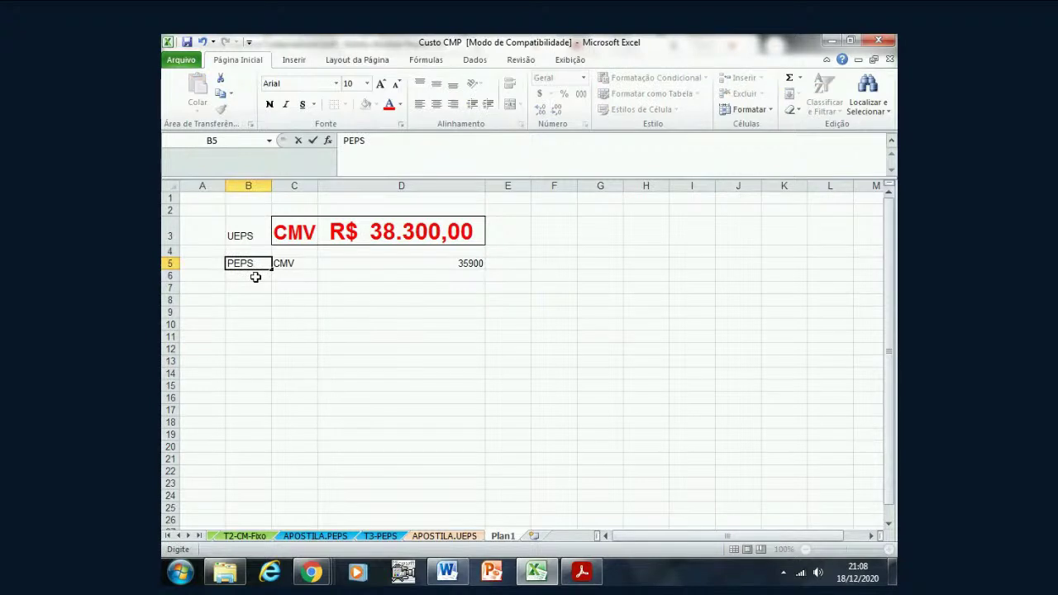
key(Return)
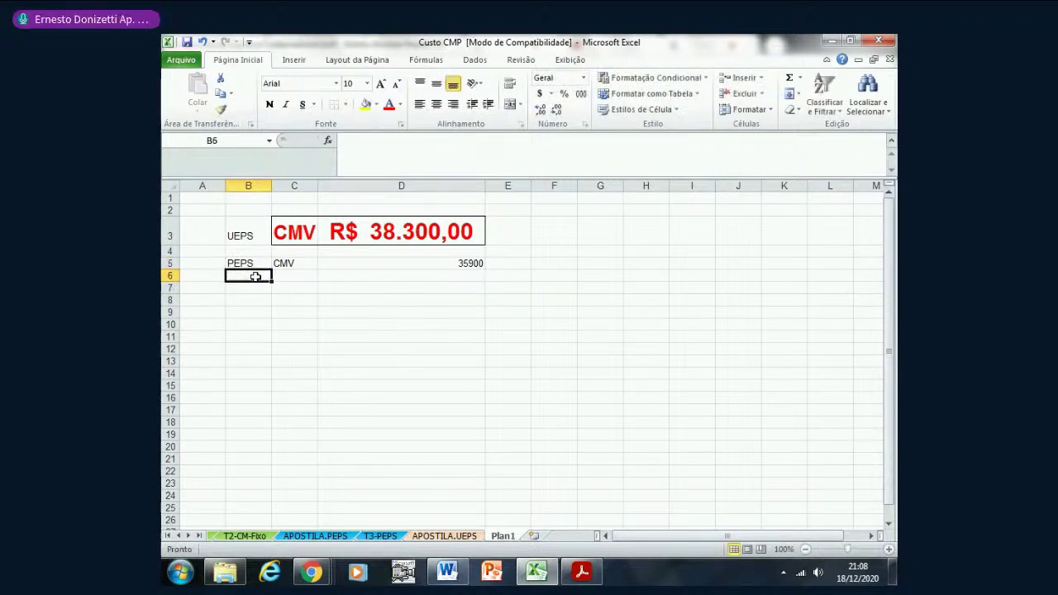
click(388, 265)
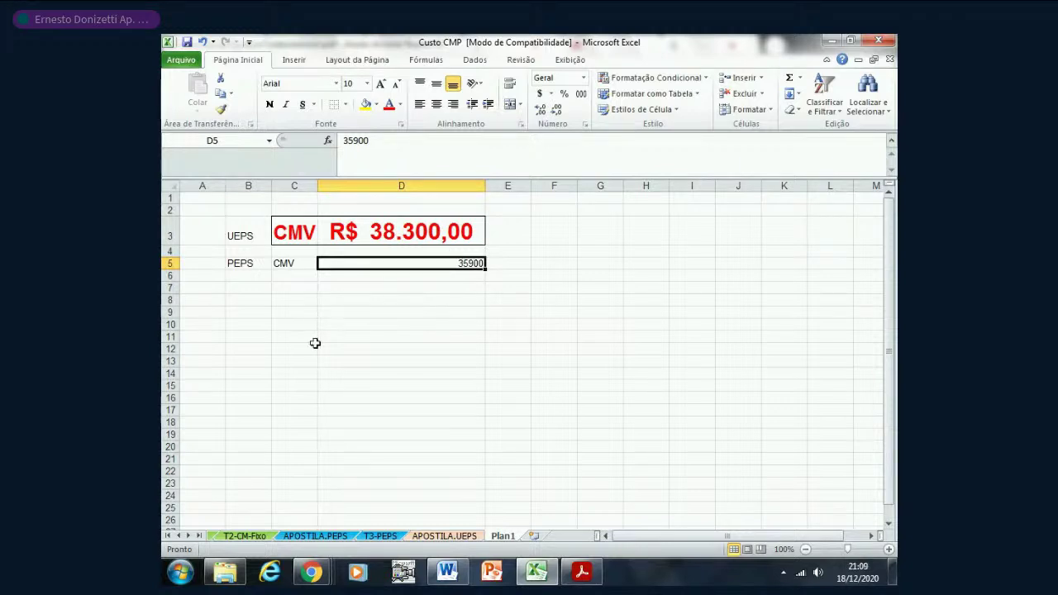
click(331, 313)
- Enter the label CMP-FIXO in cell B7 of Plan1 and autofit column B
click(250, 285)
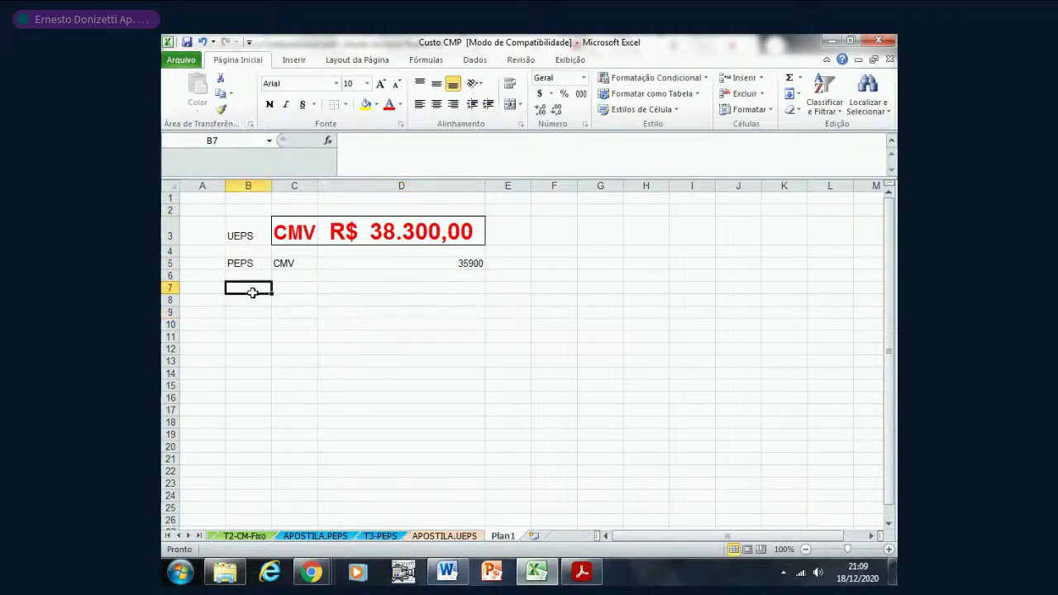
text(CM)
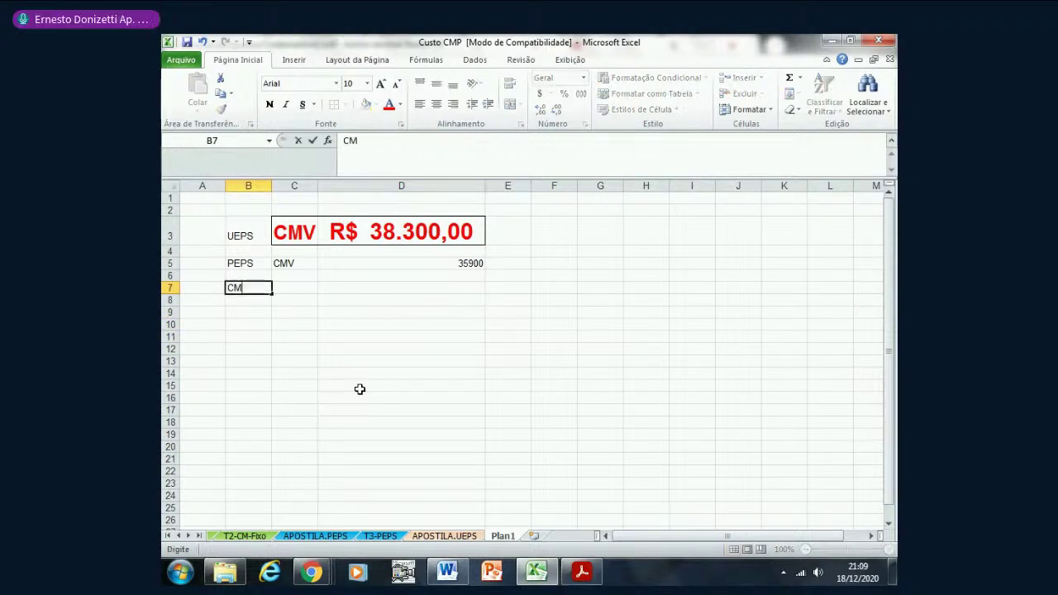
text(P-M)
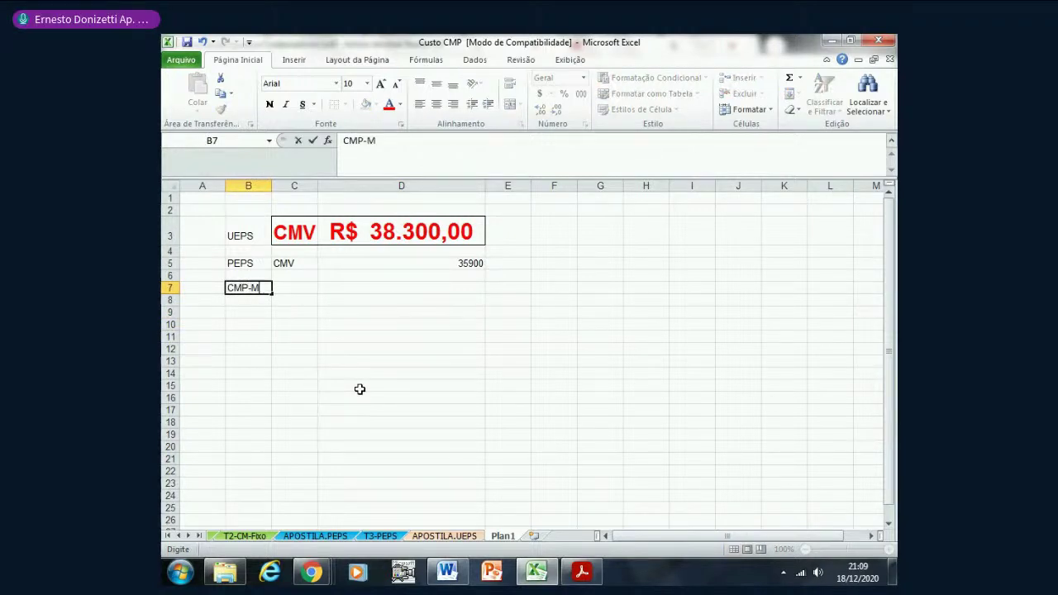
key(BackSpace)
text(FIXO)
key(Return)
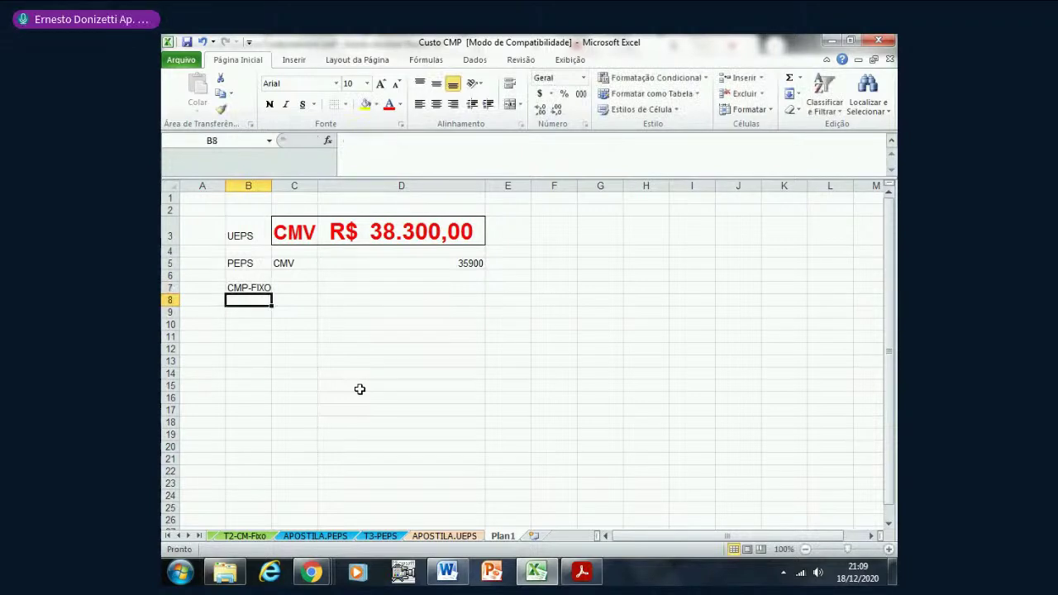
double_click(271, 190)
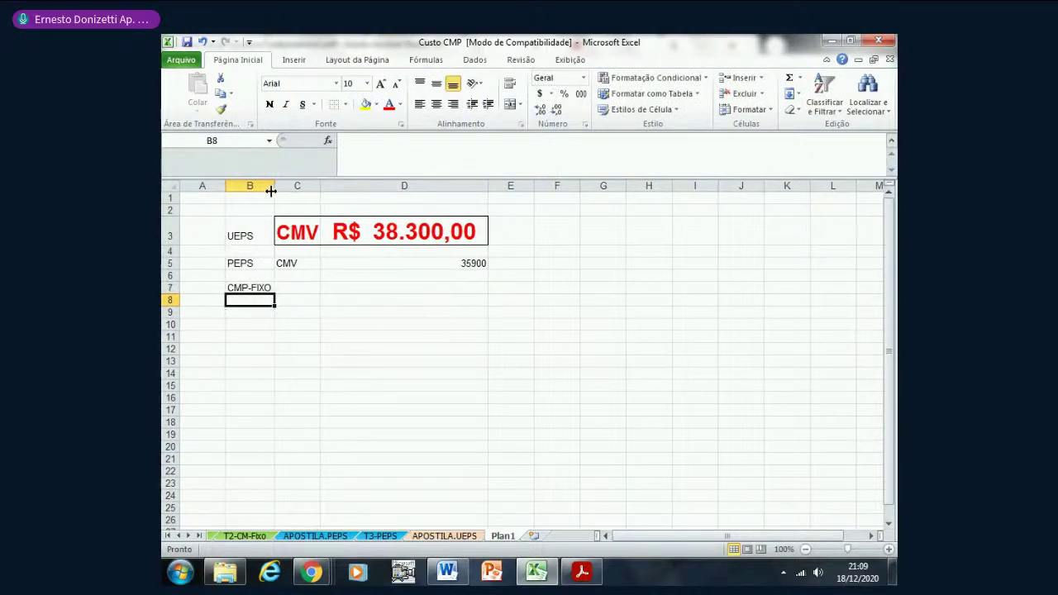
- Copy the CMV label and total from F18:G18 of APOSTILA.CMP-FIXO into C7:D7 of Plan1 as values with the source formatting
click(242, 537)
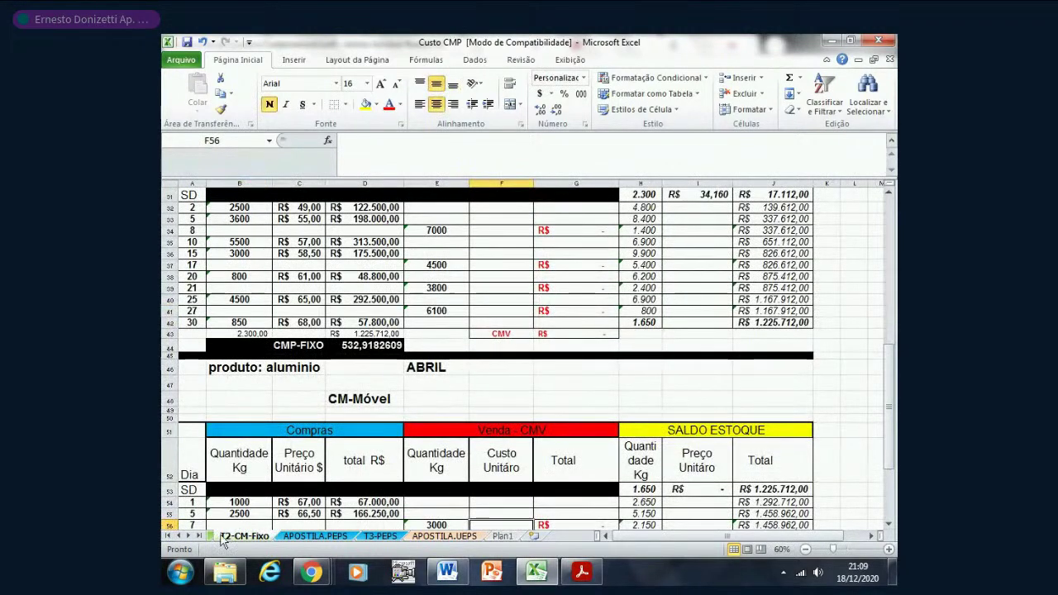
key(ctrl+Page_Up)
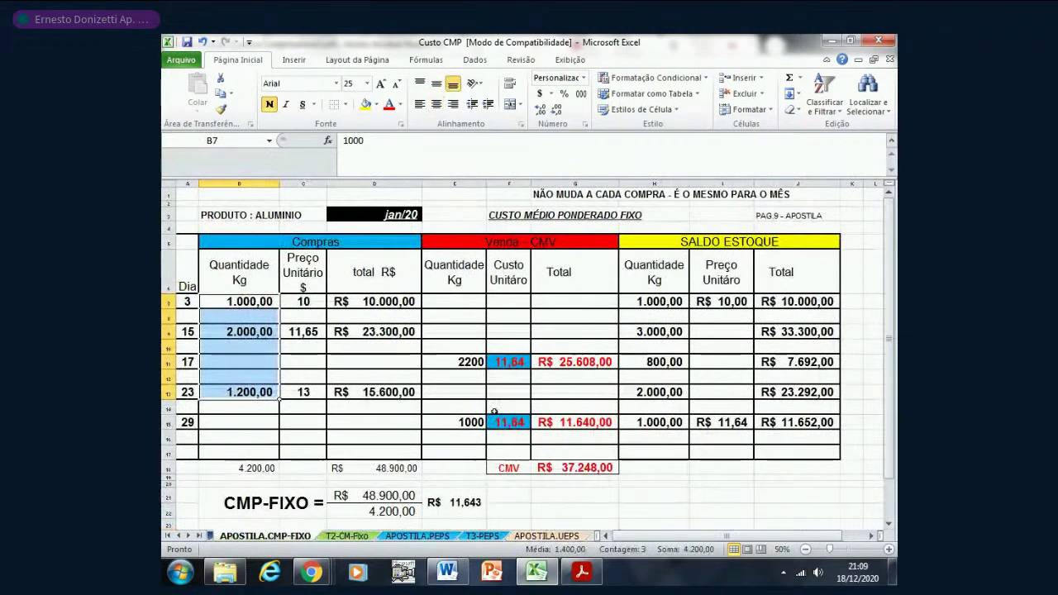
drag(513, 468, 558, 468)
key(ctrl+c)
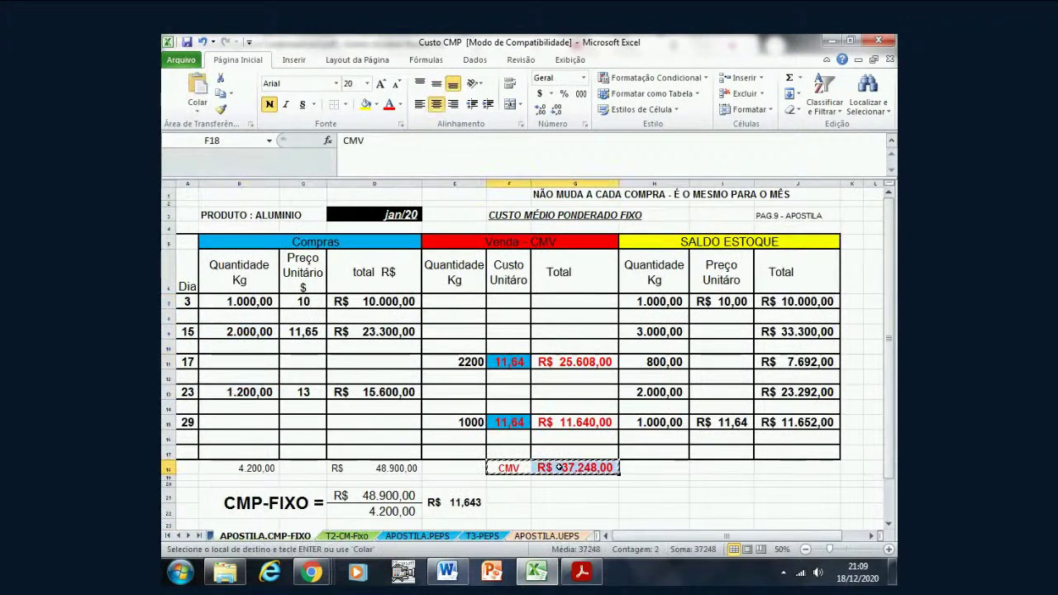
click(594, 537)
click(307, 286)
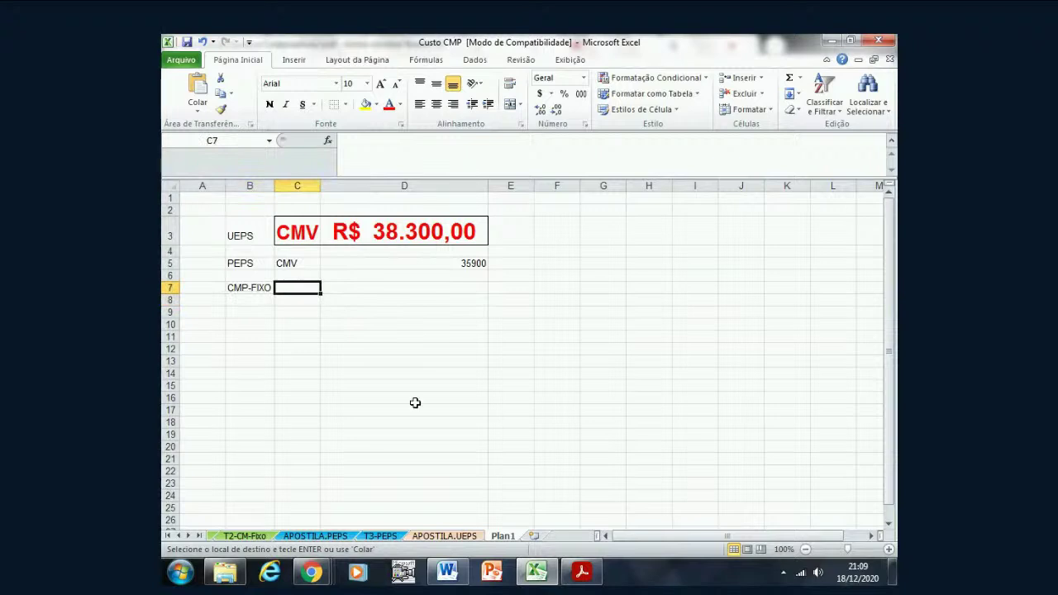
key(ctrl+v)
right_click(444, 303)
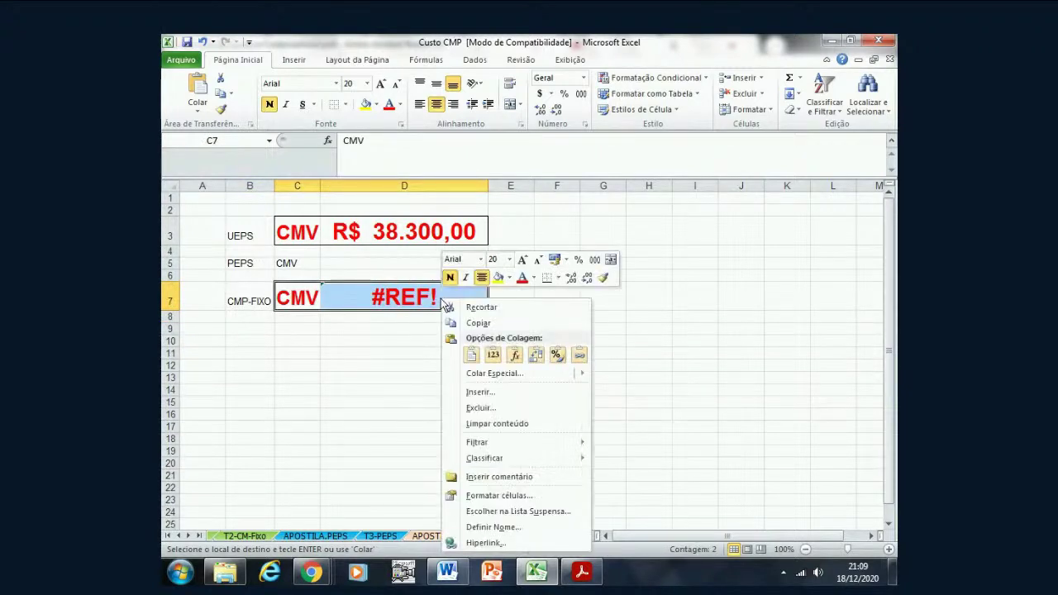
click(493, 354)
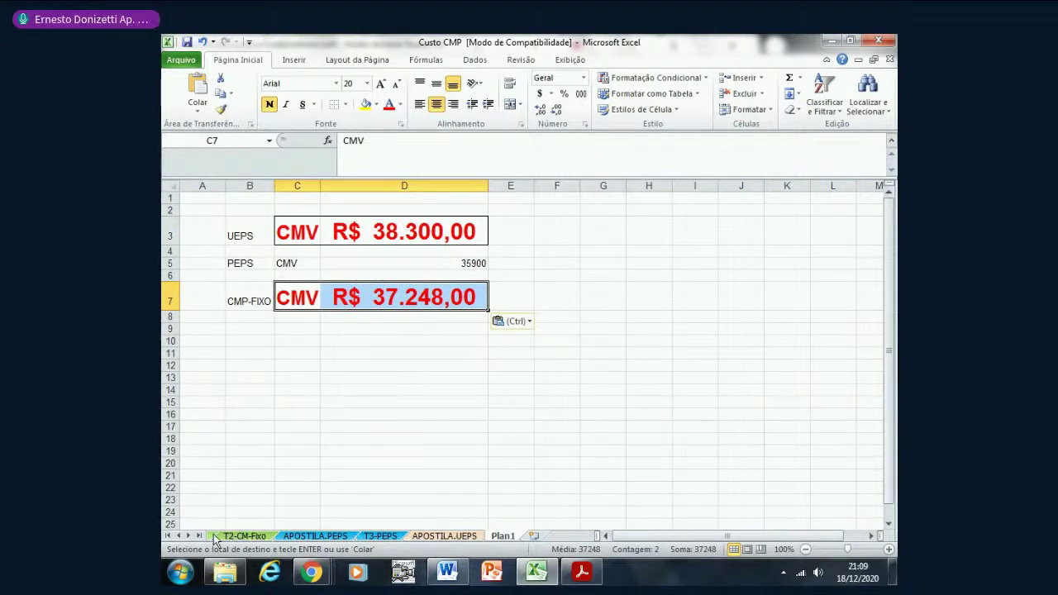
- Copy the CMV label and total from F18:G18 of APOSTILA.CMP-MOVEL into C9:D9 of Plan1 as values with the source formatting
click(168, 535)
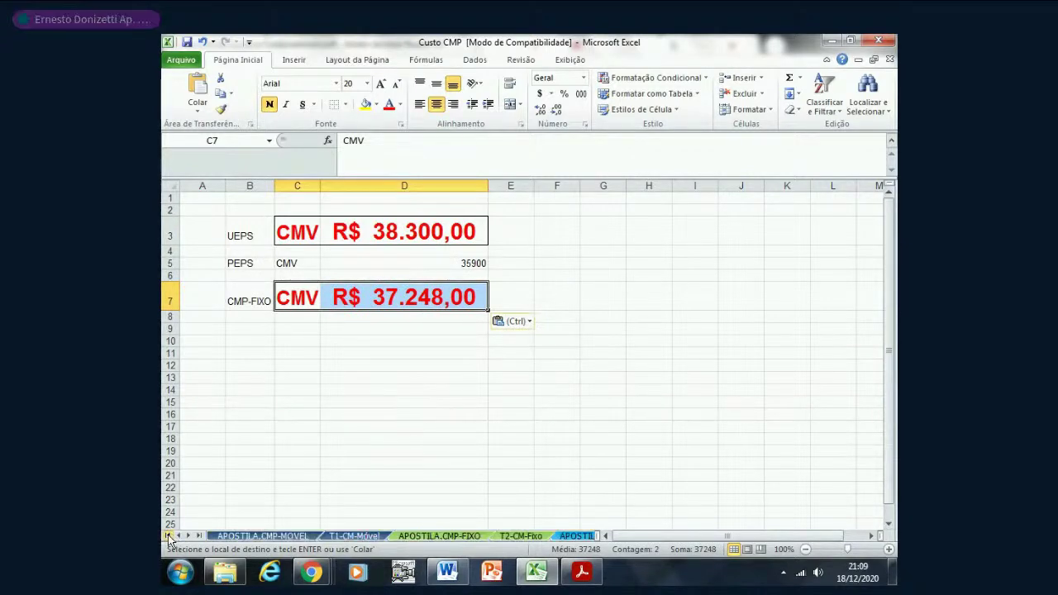
click(256, 537)
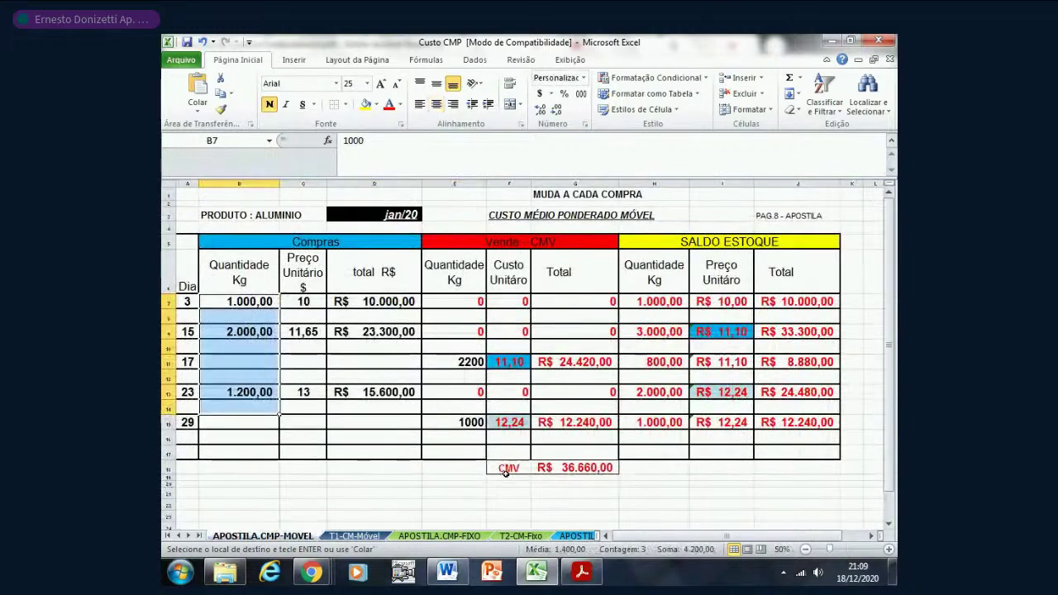
drag(506, 469, 558, 469)
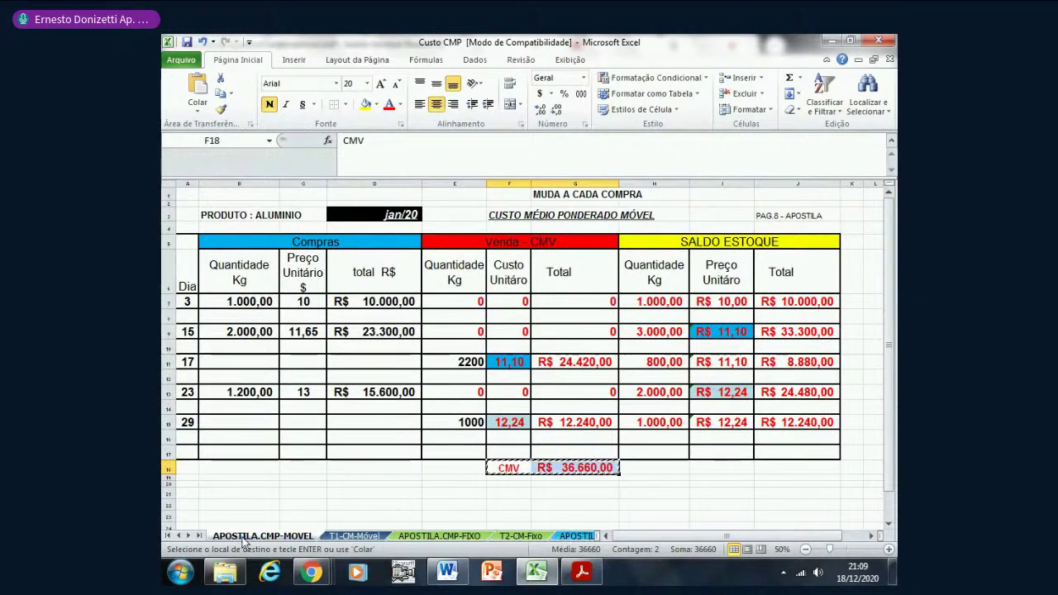
click(197, 536)
click(502, 536)
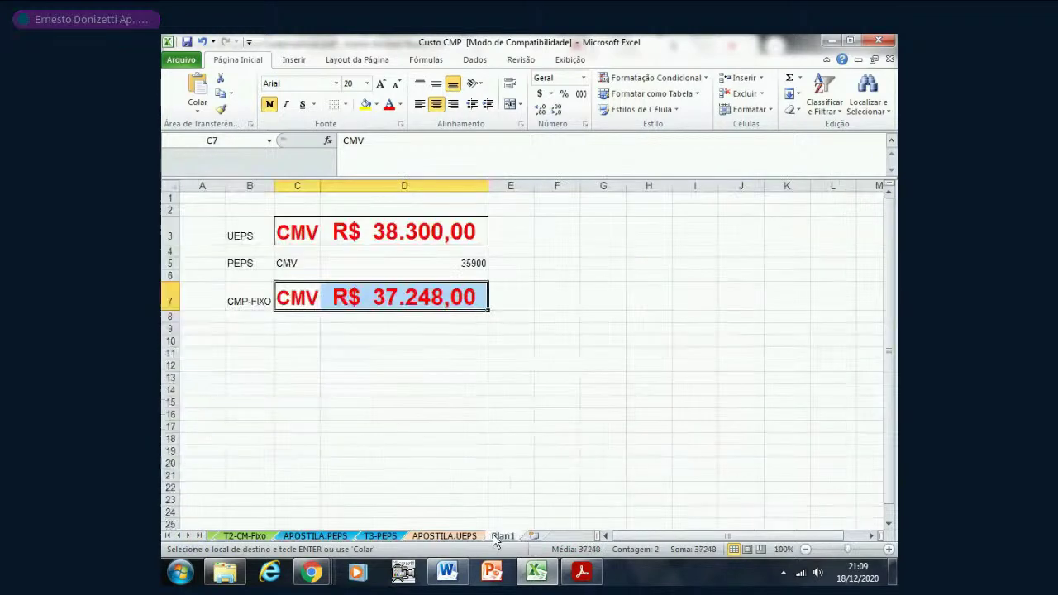
click(299, 329)
key(ctrl+v)
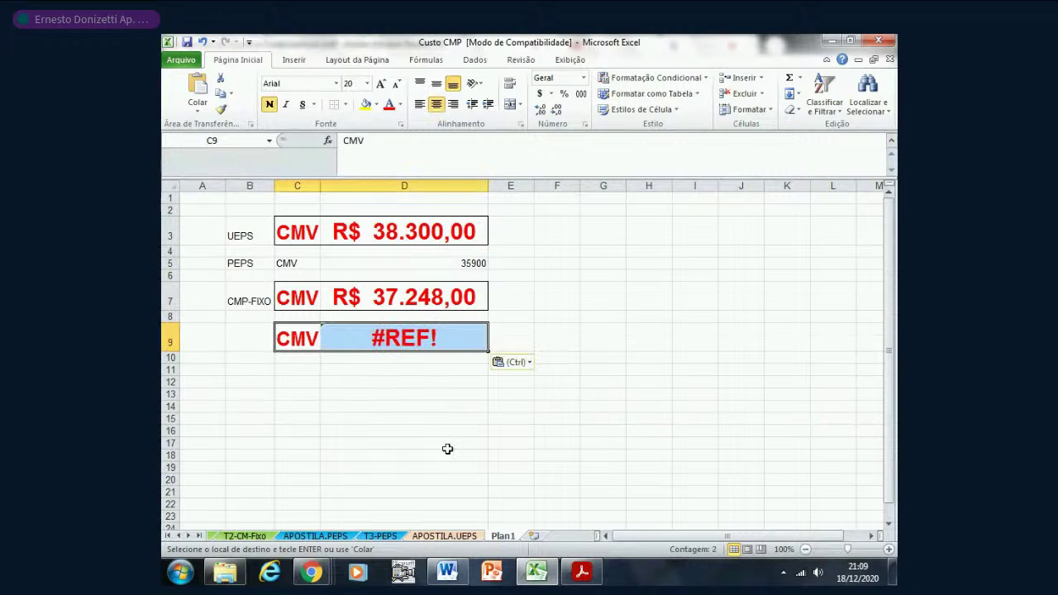
right_click(470, 342)
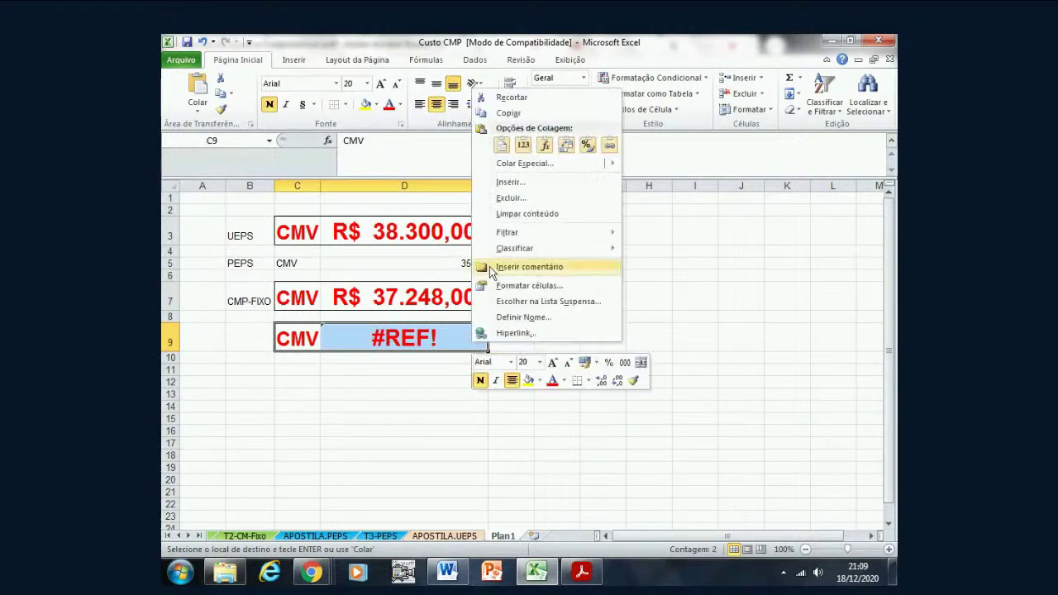
click(525, 147)
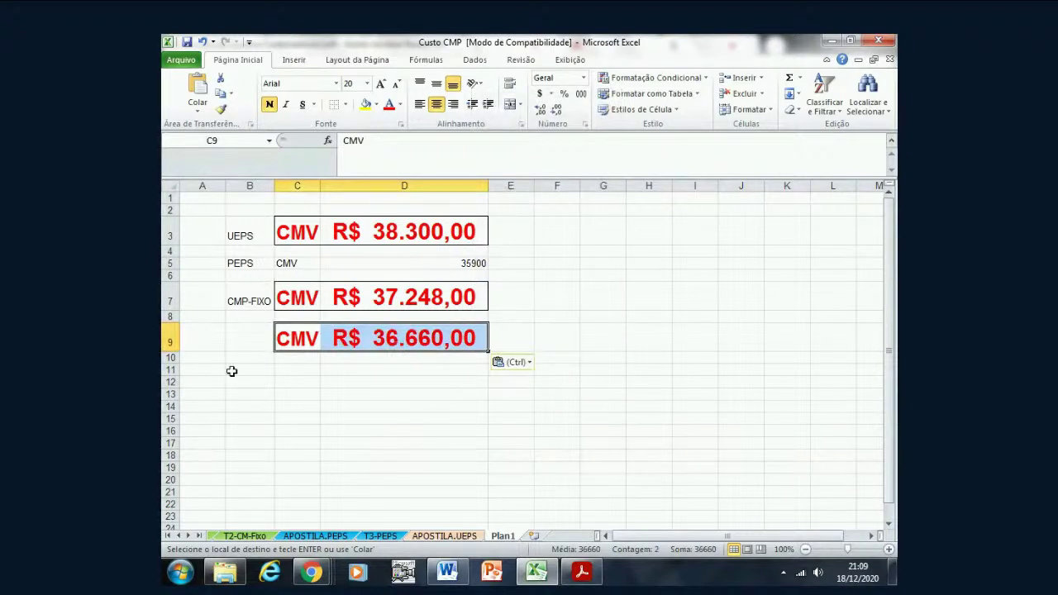
- Enter the label CMP-MOVEL in cell B9 of Plan1 and autofit column B to it
click(256, 348)
text(CM)
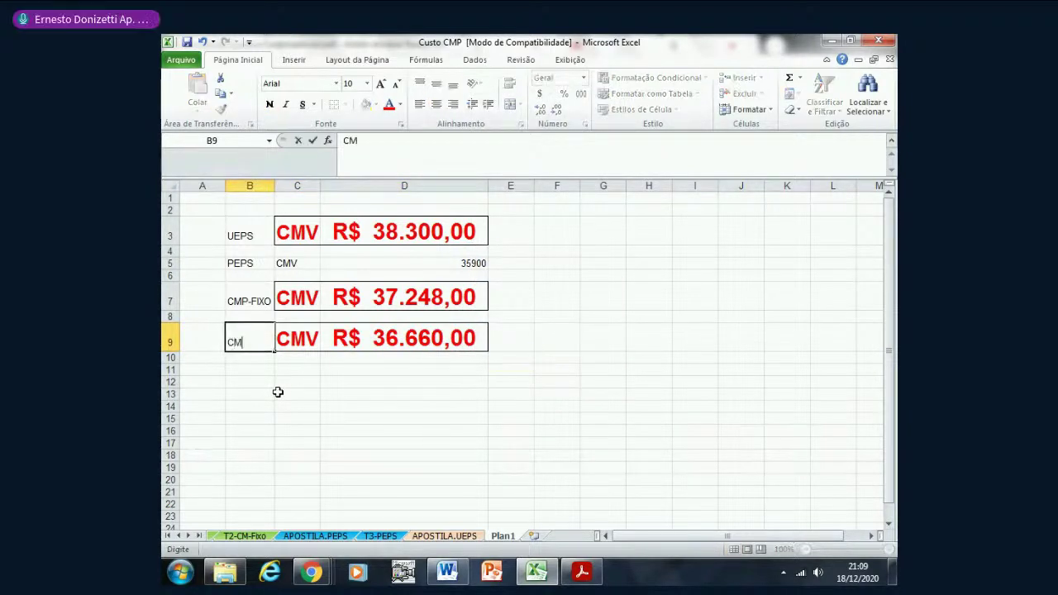
text(P-MOVEL)
key(Return)
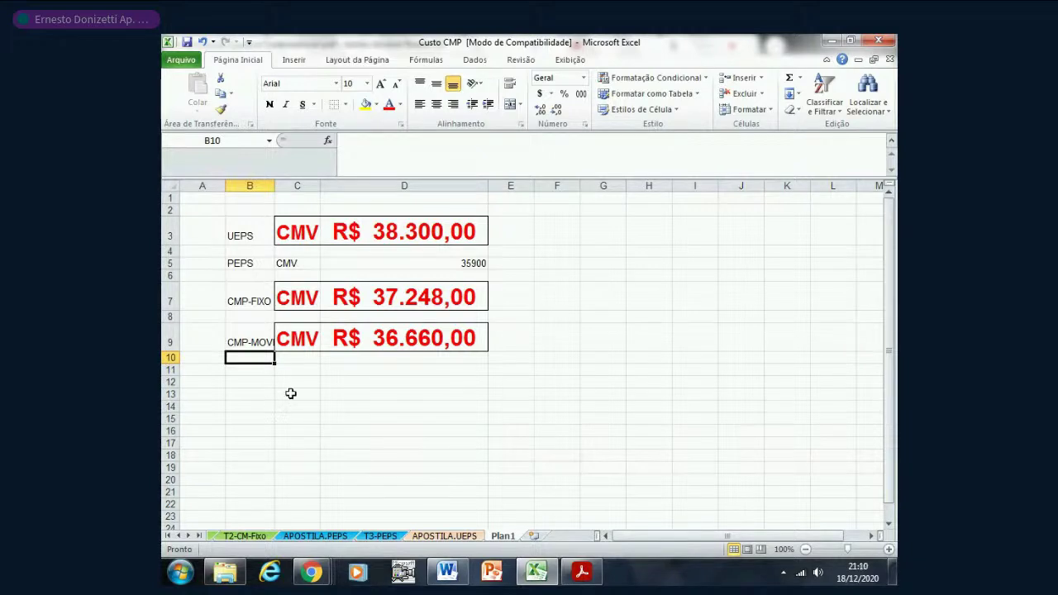
double_click(274, 185)
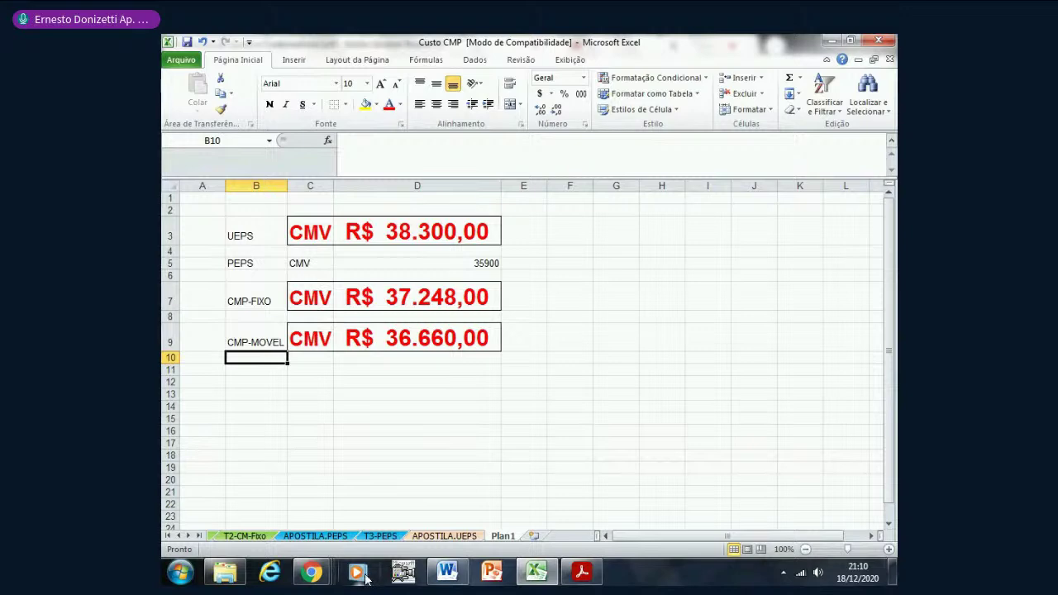
- Copy F18:G18 of APOSTILA.PEPS over C5:D5 of Plan1 as values, keeping the source's red bordered formatting
click(317, 535)
key(ctrl+c)
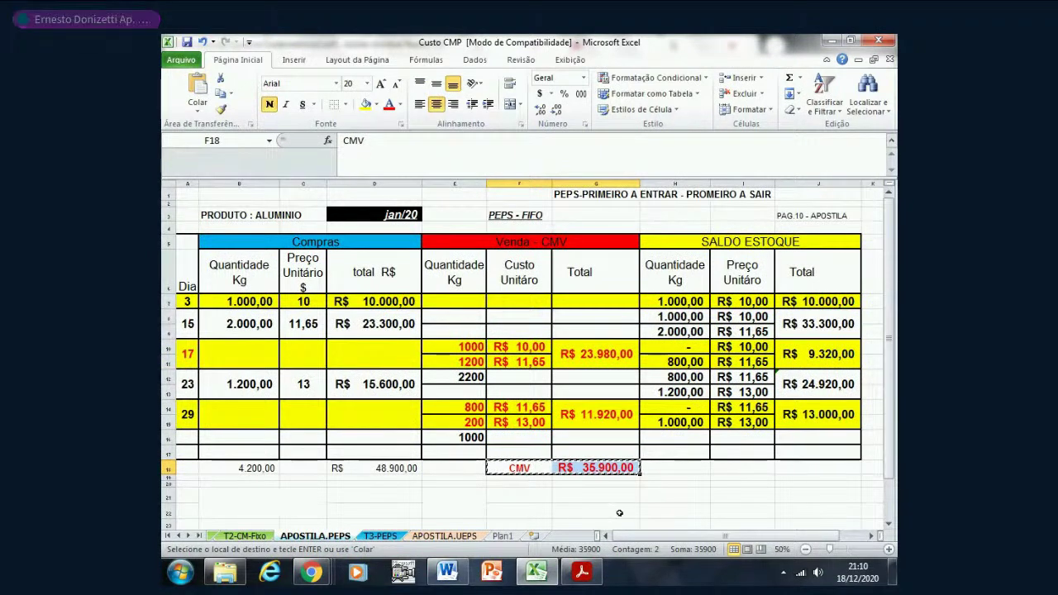
click(502, 535)
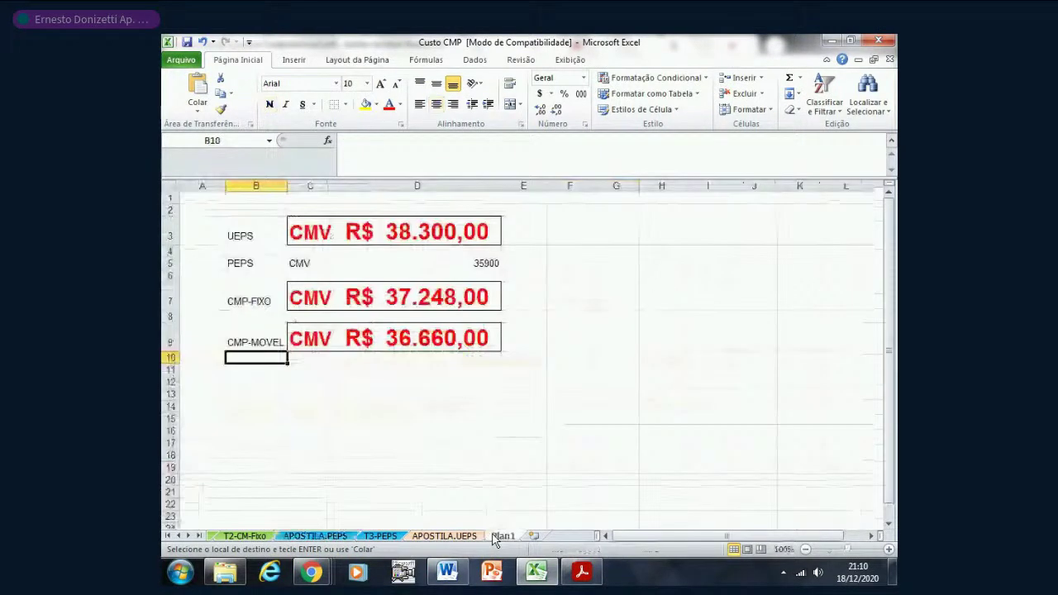
click(317, 263)
key(ctrl+v)
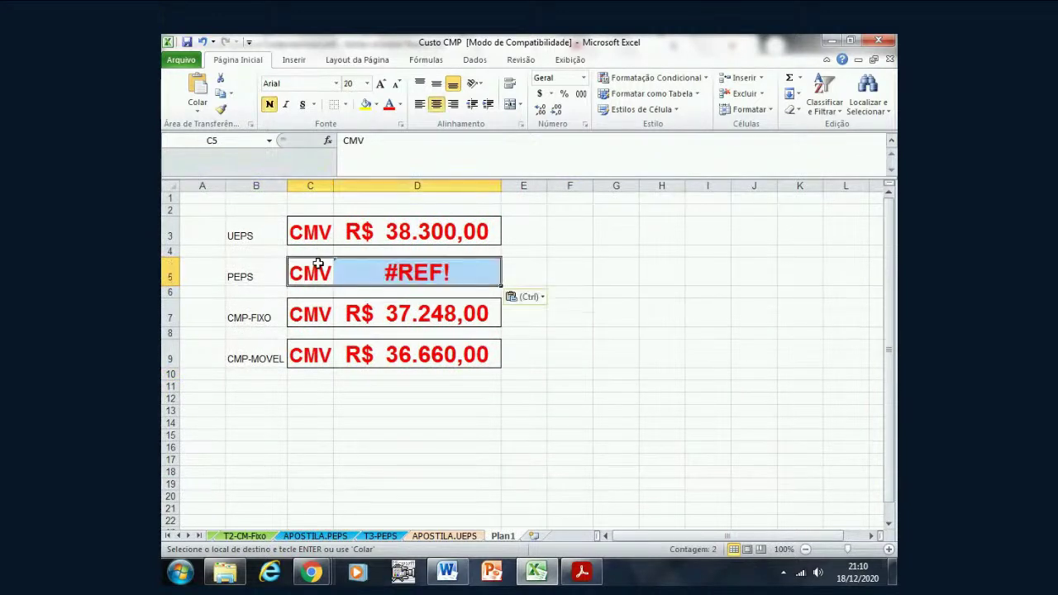
right_click(402, 273)
click(455, 331)
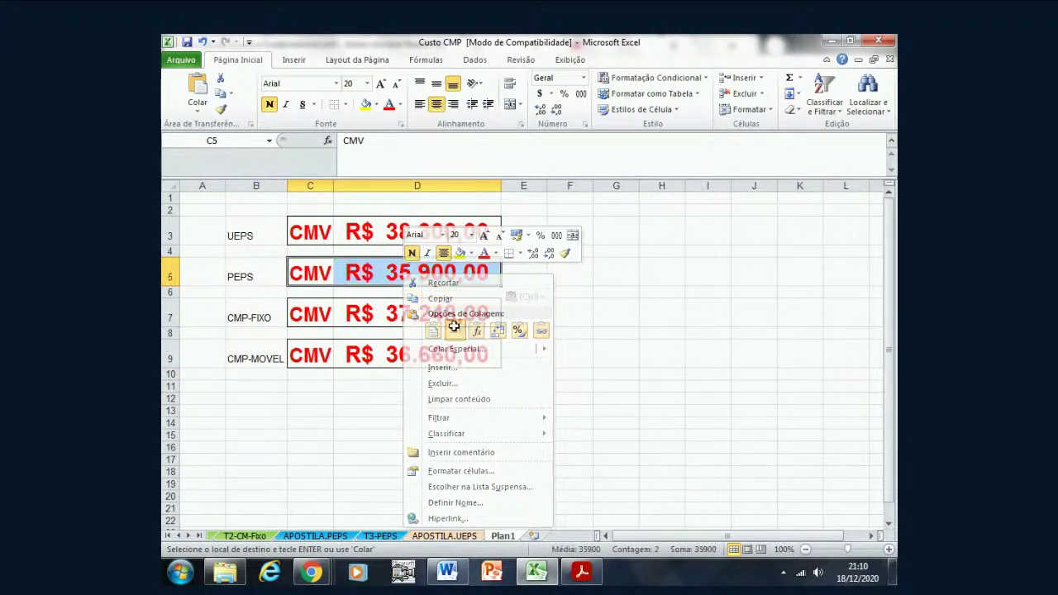
click(604, 353)
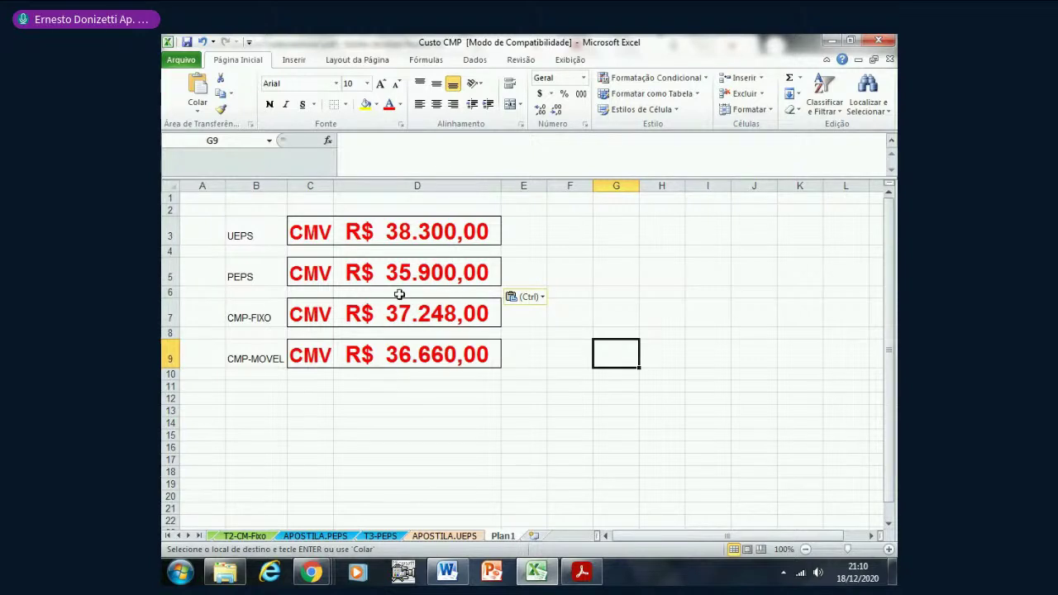
- Compare the UEPS CMV total in row 3 with the totals of the other valuation methods on Plan1
click(461, 234)
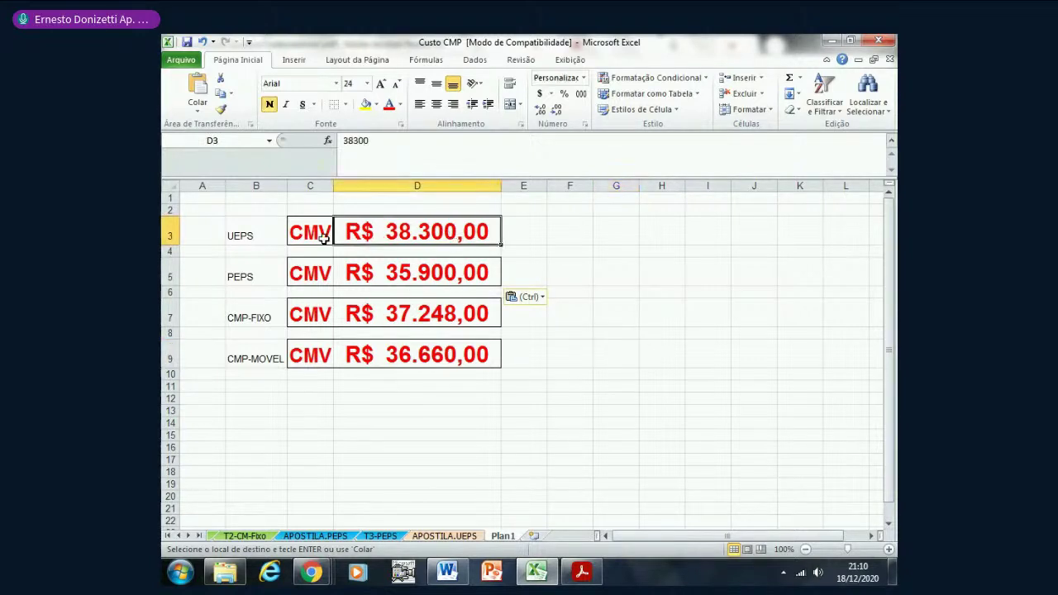
click(281, 236)
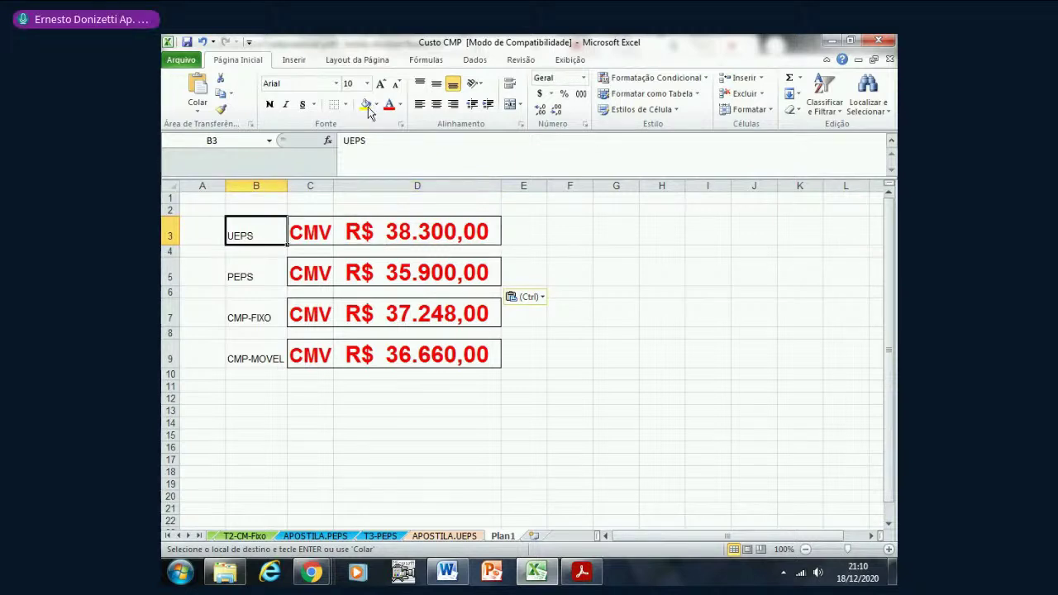
click(466, 408)
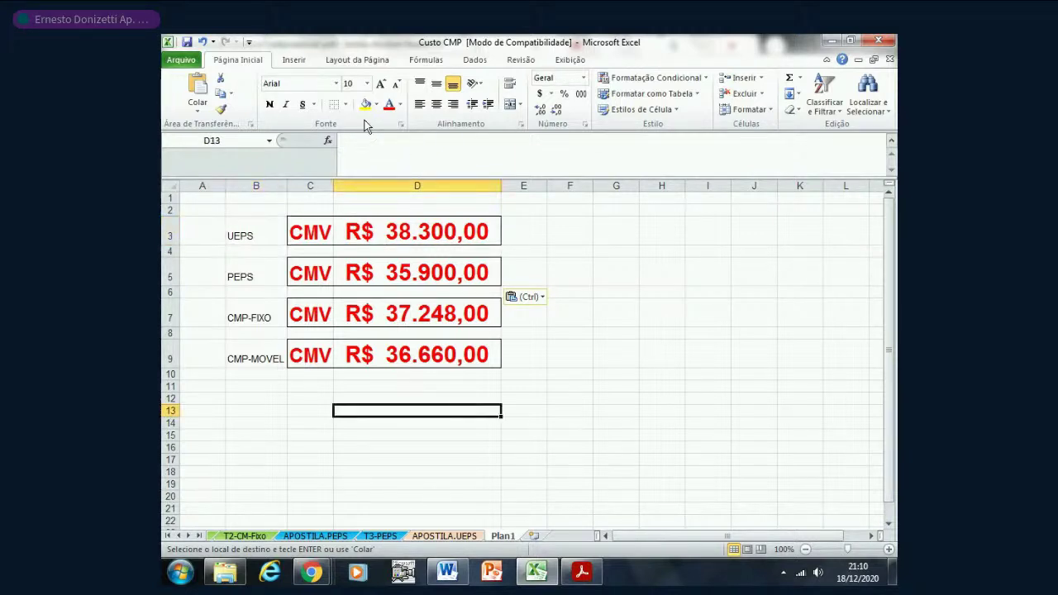
click(253, 235)
click(419, 236)
click(267, 239)
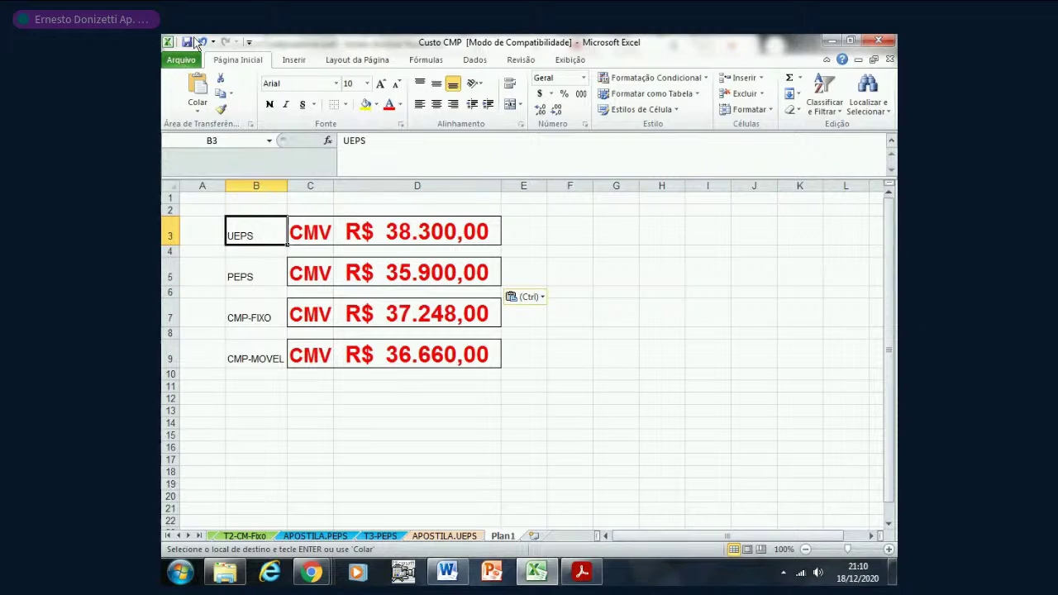
click(410, 494)
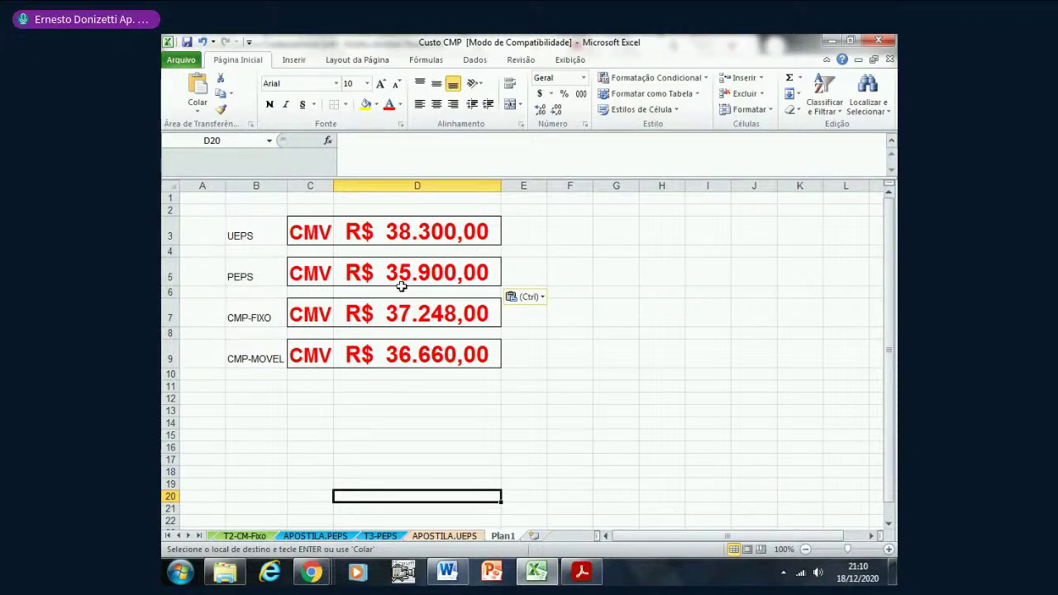
- Rearrange the comparison on Plan1 by moving the PEPS entry to B12:D12 and the CMP-FIXO entry to B5:D5
drag(247, 278, 446, 396)
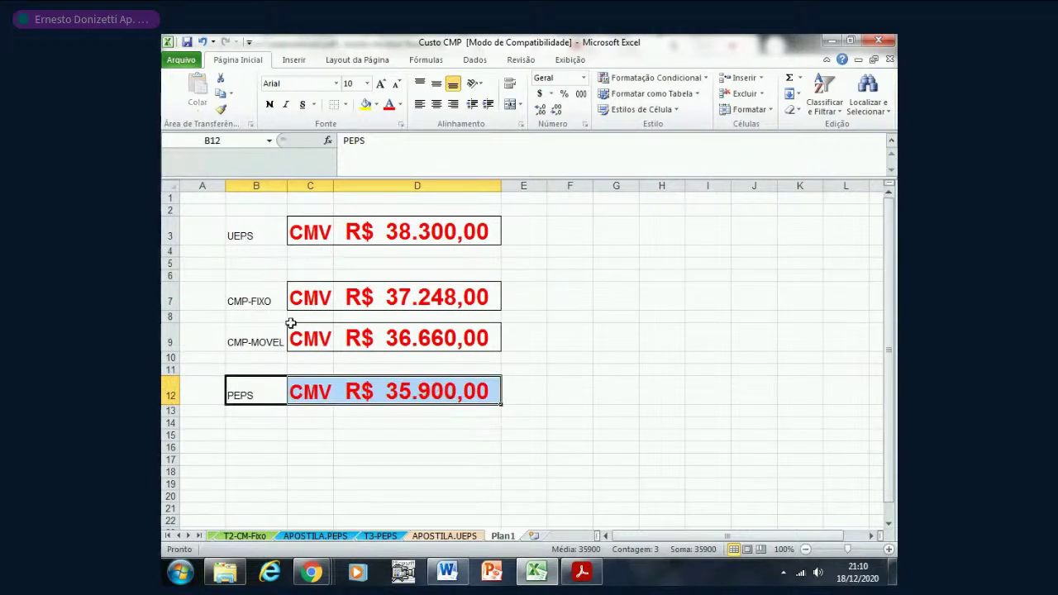
drag(262, 303, 396, 261)
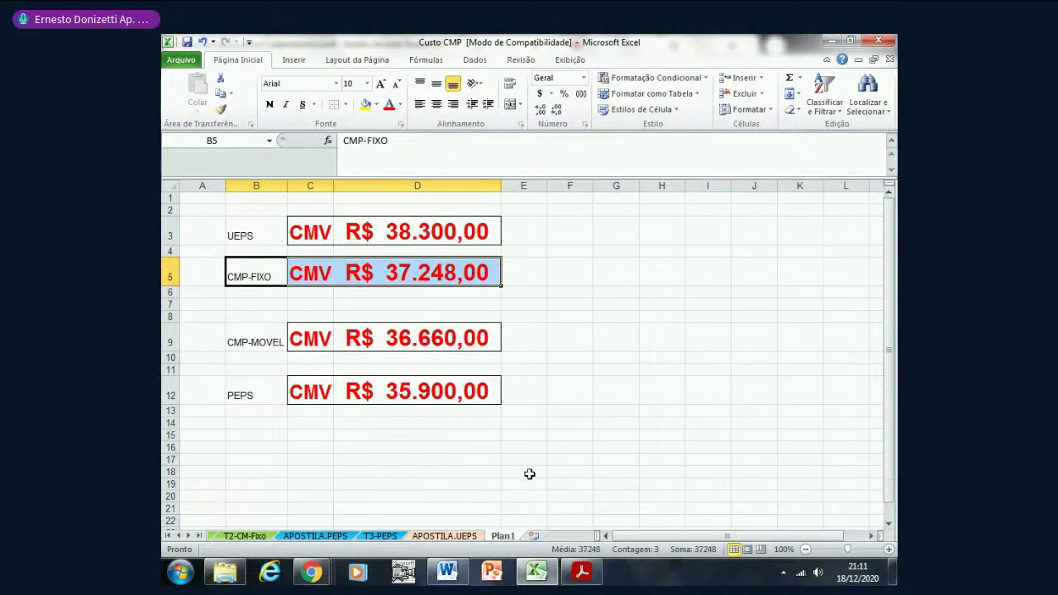
click(589, 304)
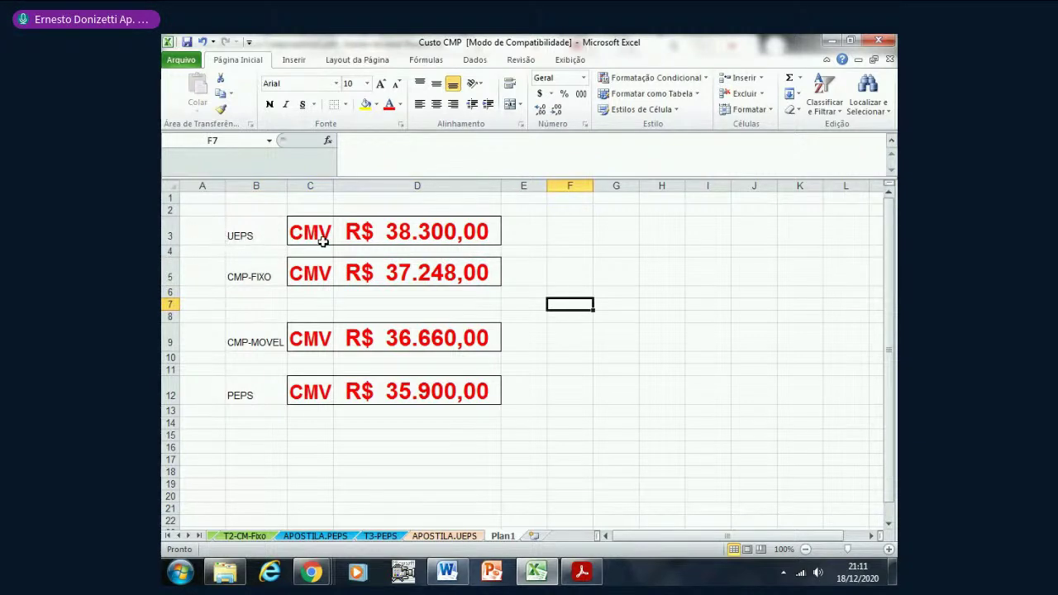
- Compare the UEPS and CMP-FIXO entries in rows 3 and 5 of the reordered Plan1 list
click(422, 236)
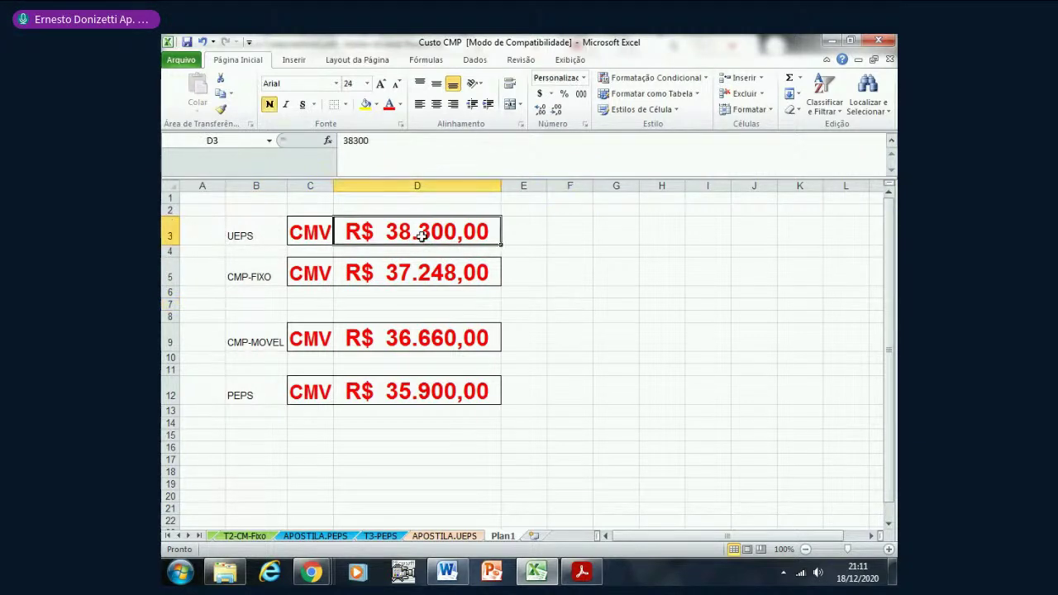
click(442, 276)
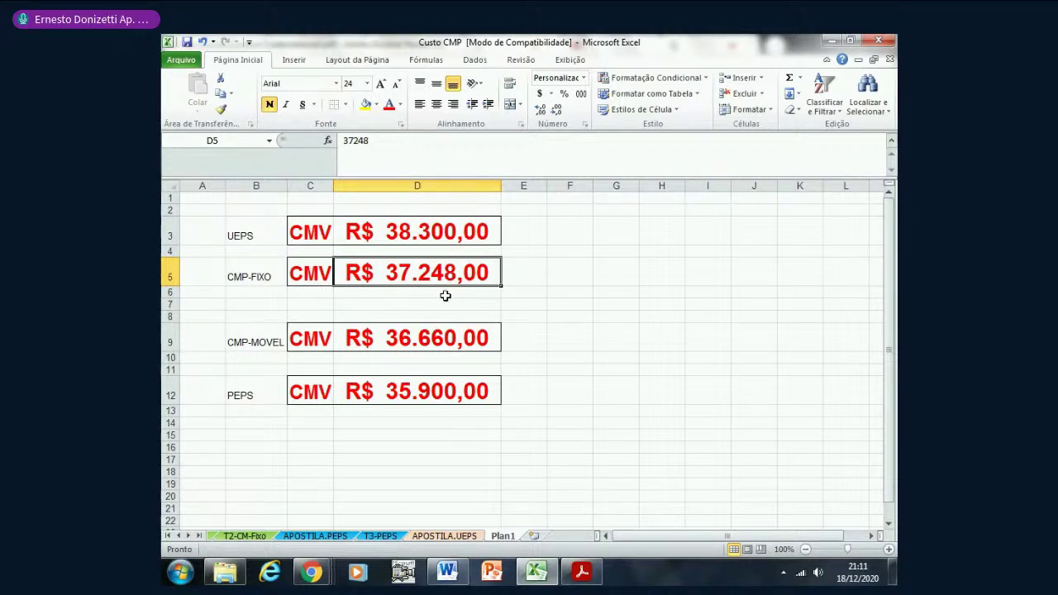
click(397, 457)
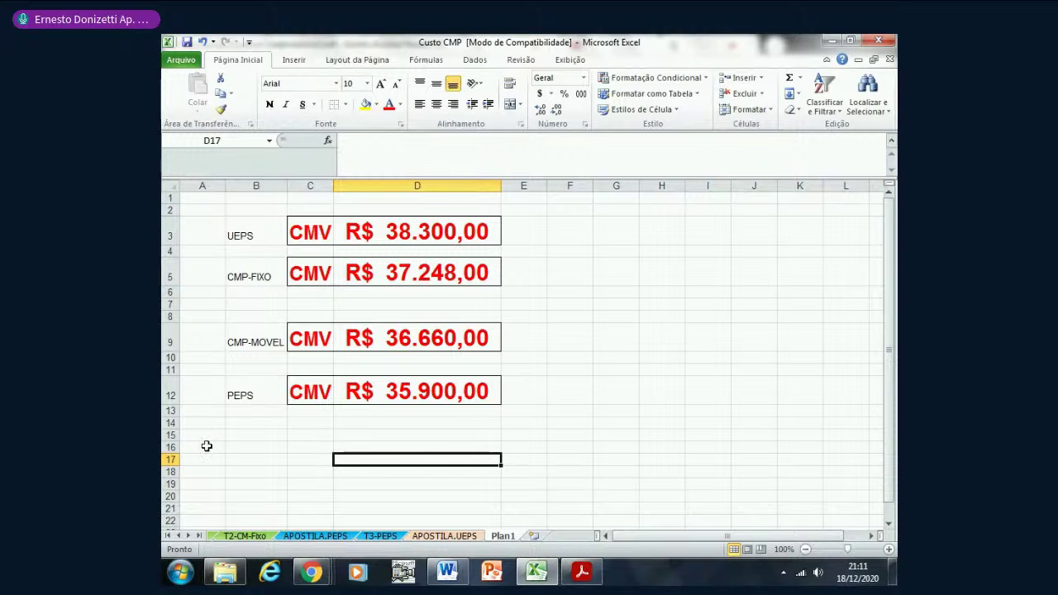
drag(248, 234, 418, 265)
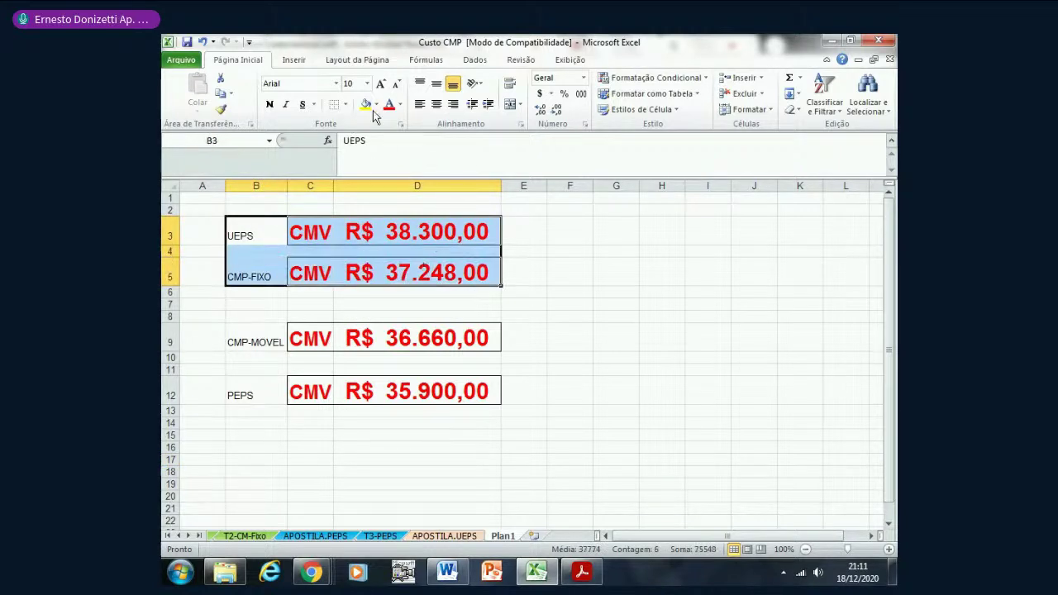
click(580, 259)
click(253, 231)
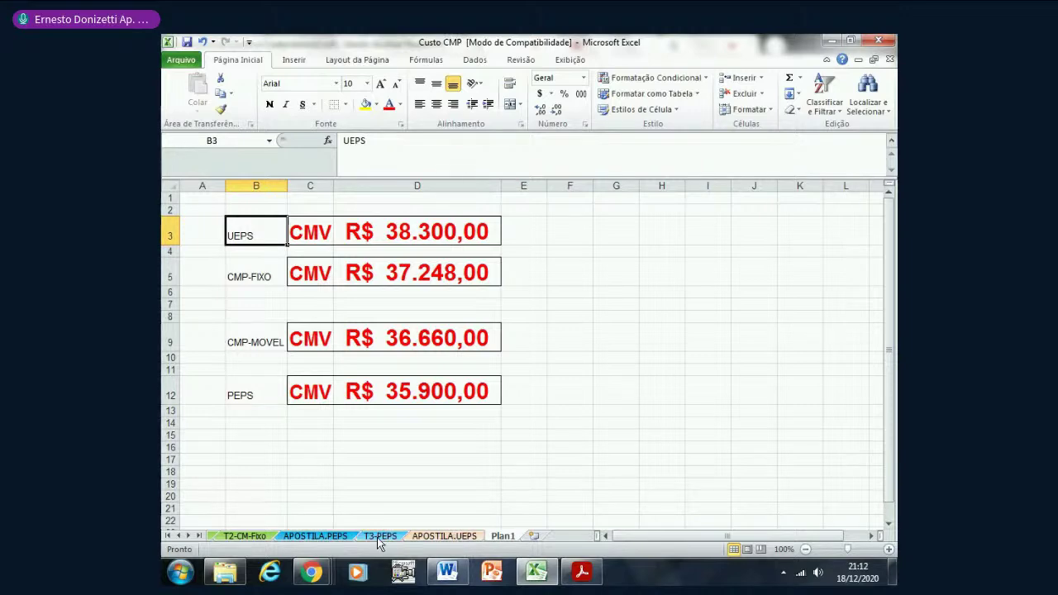
- Examine the purchase unit prices in C7:C13 of the APOSTILA.UEPS sheet
click(443, 536)
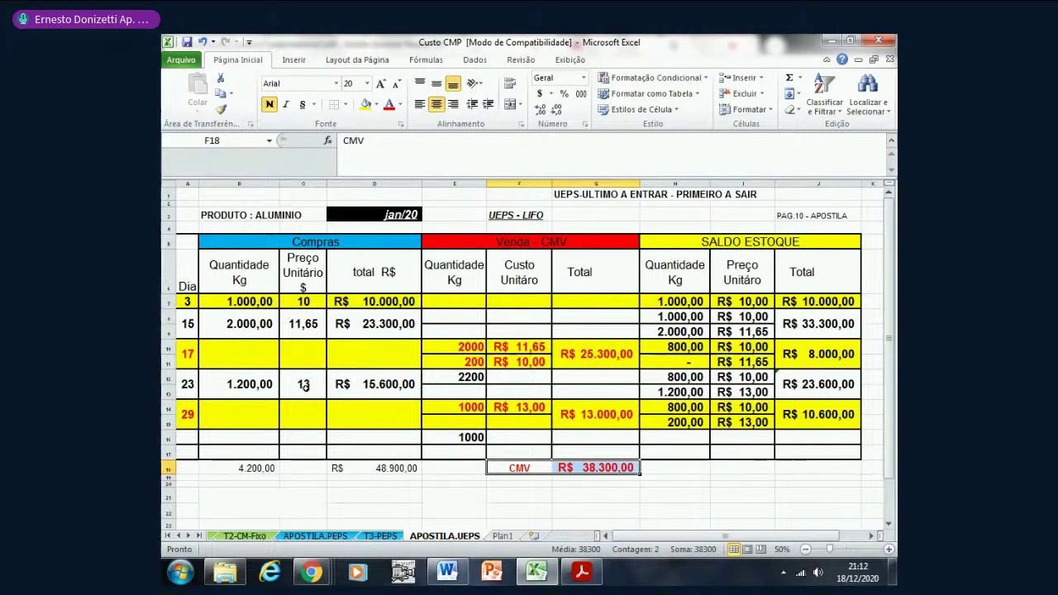
click(306, 384)
click(308, 301)
drag(308, 301, 303, 397)
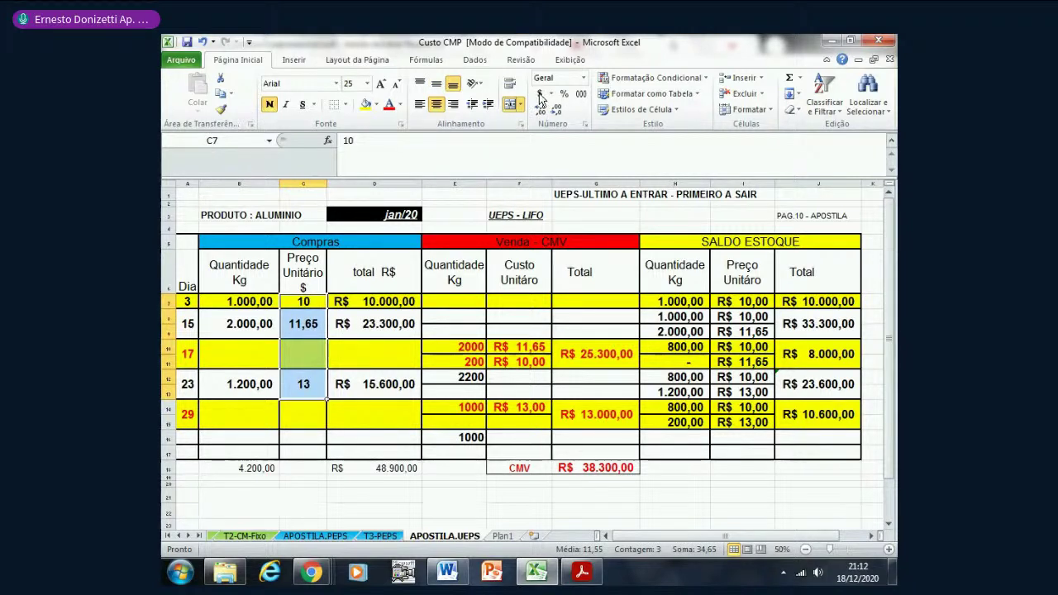
click(329, 496)
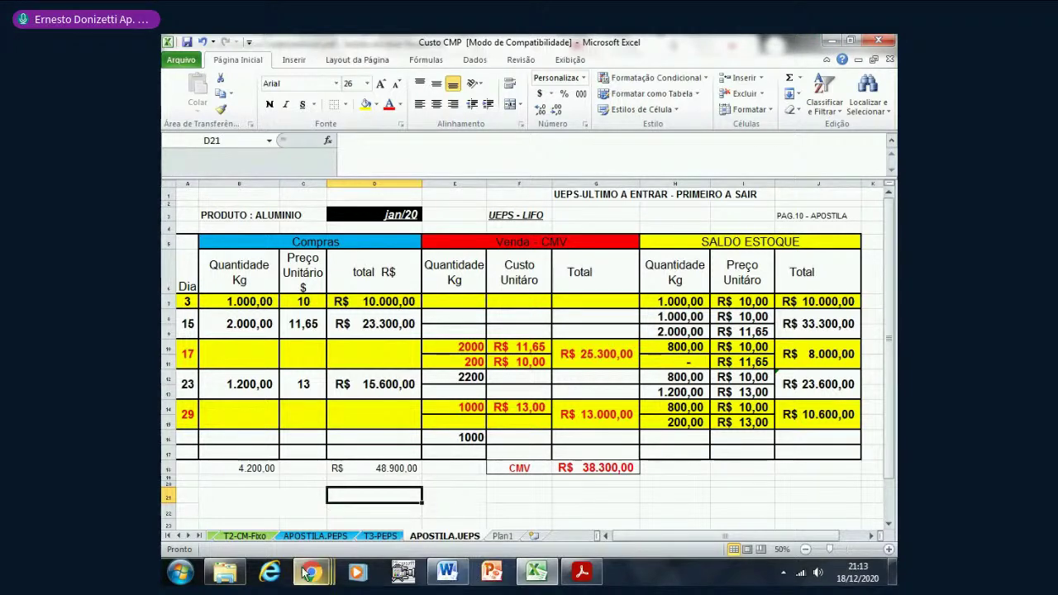
- Switch to the YouTube Studio live stream page in Chrome and end the live broadcast
mouse_move(311, 572)
click(263, 470)
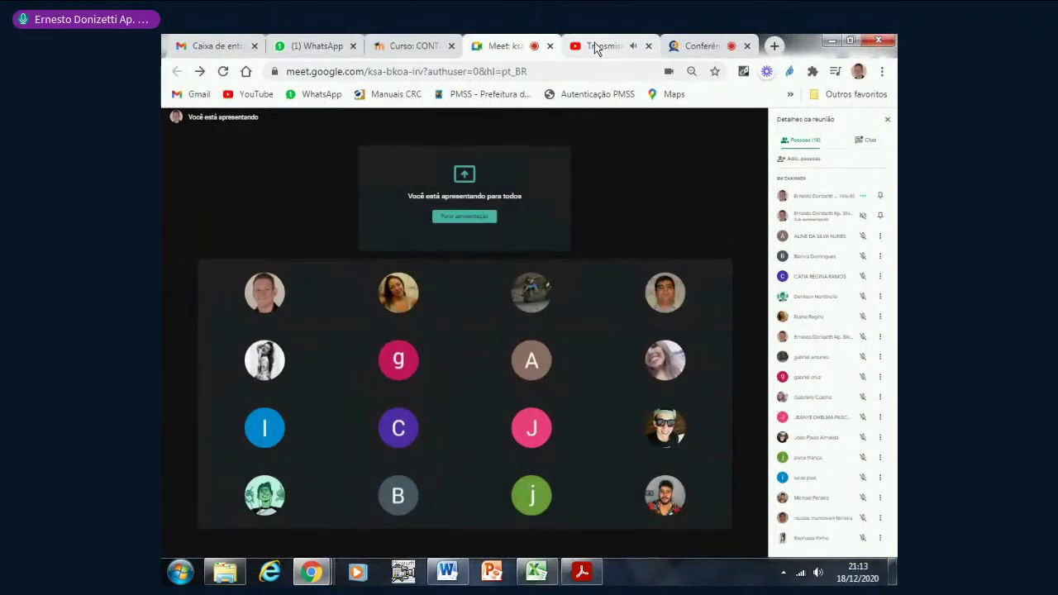
click(593, 47)
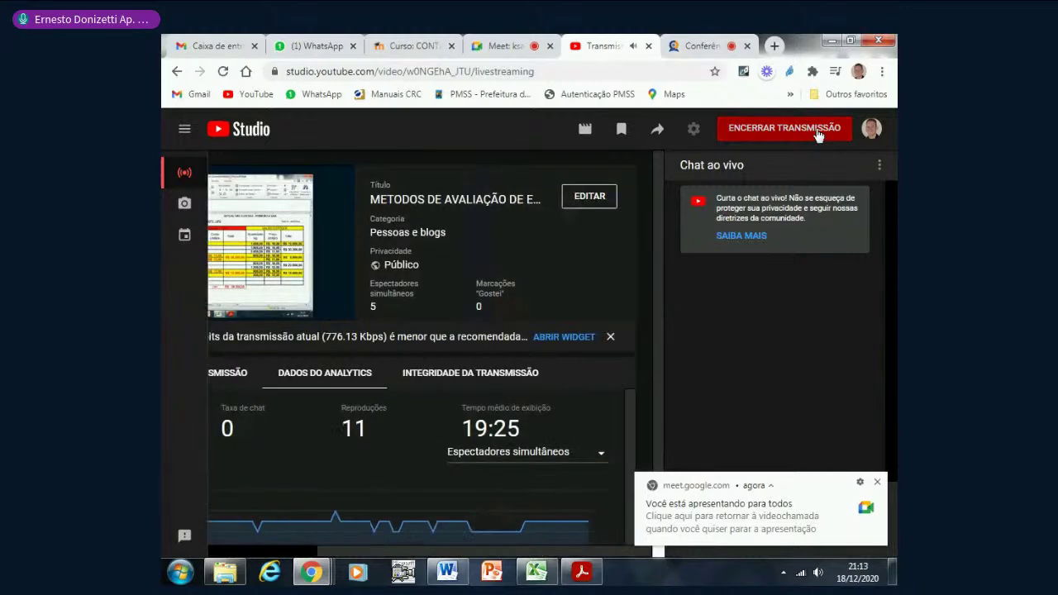
click(816, 133)
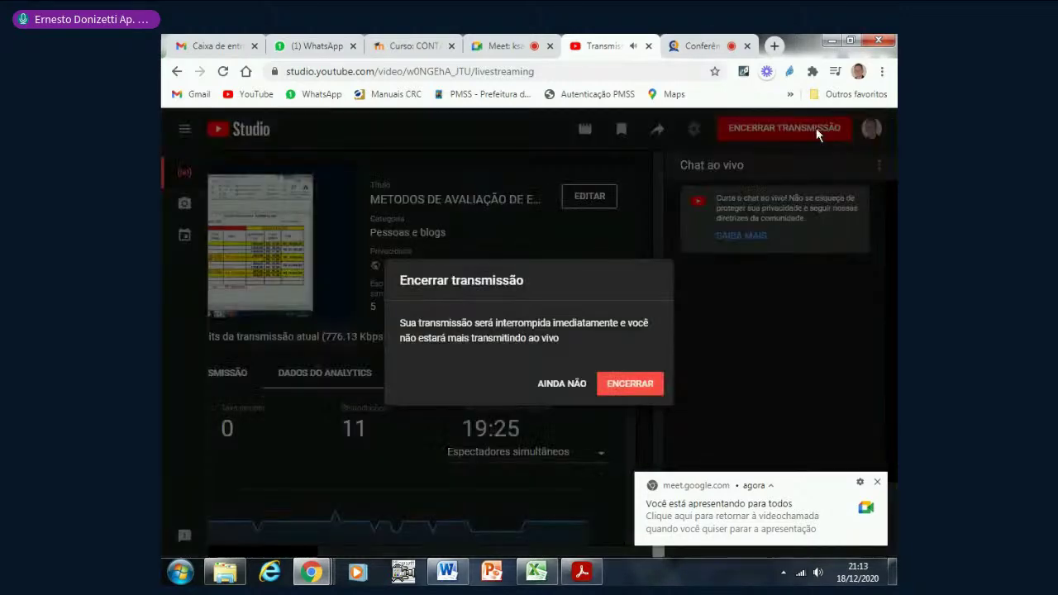